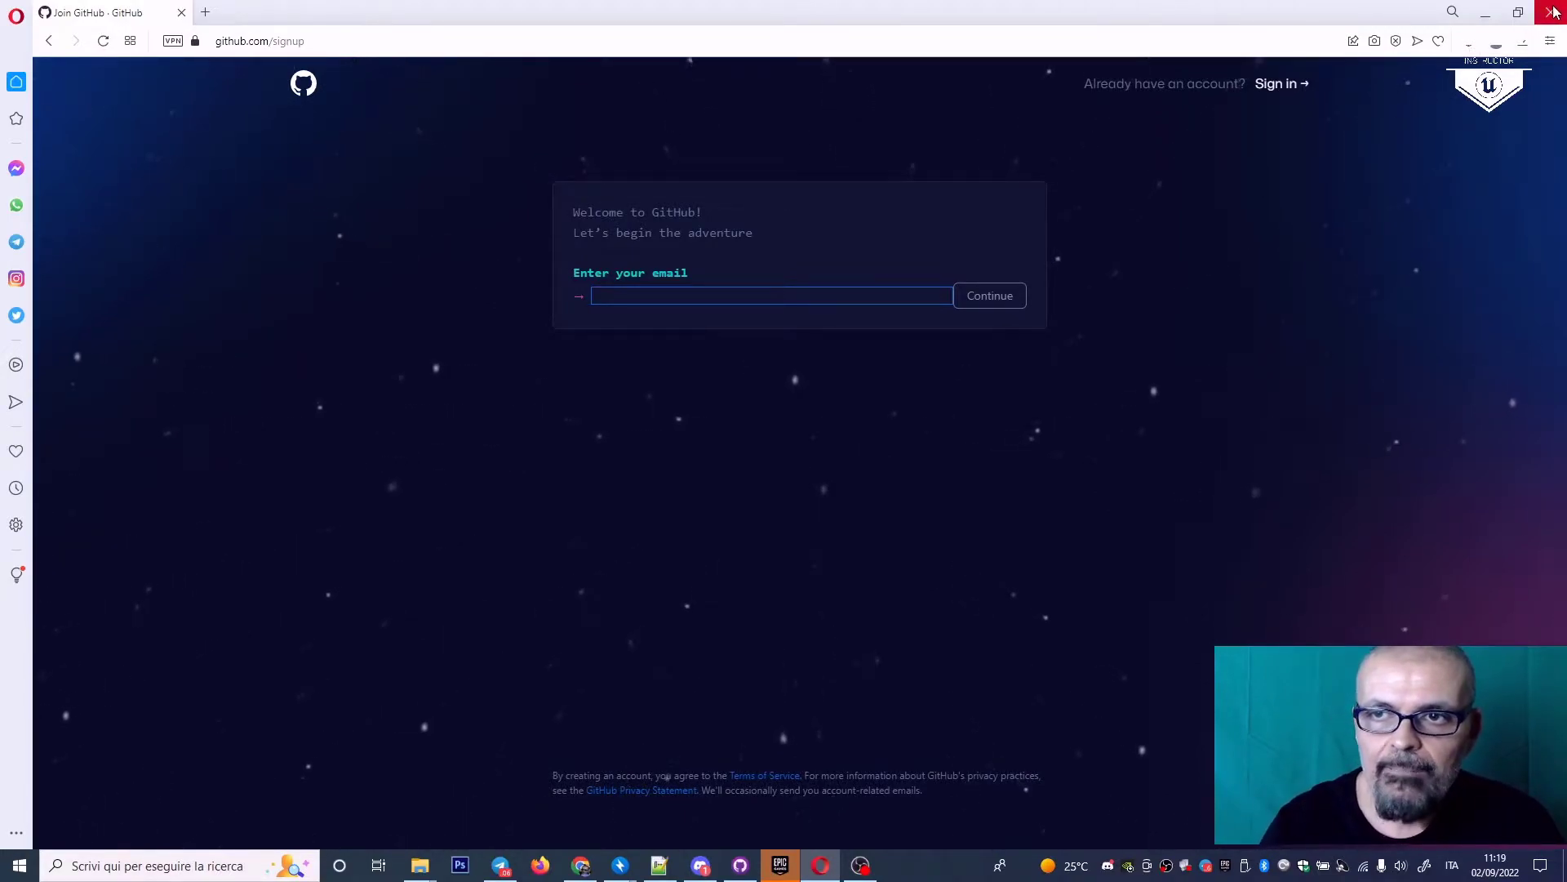
Step: Close the GitHub sign-up page, view the account's repositories page in Chrome, and return to GitHub Desktop
{"action": "left_click", "coordinate": [1553, 11]}
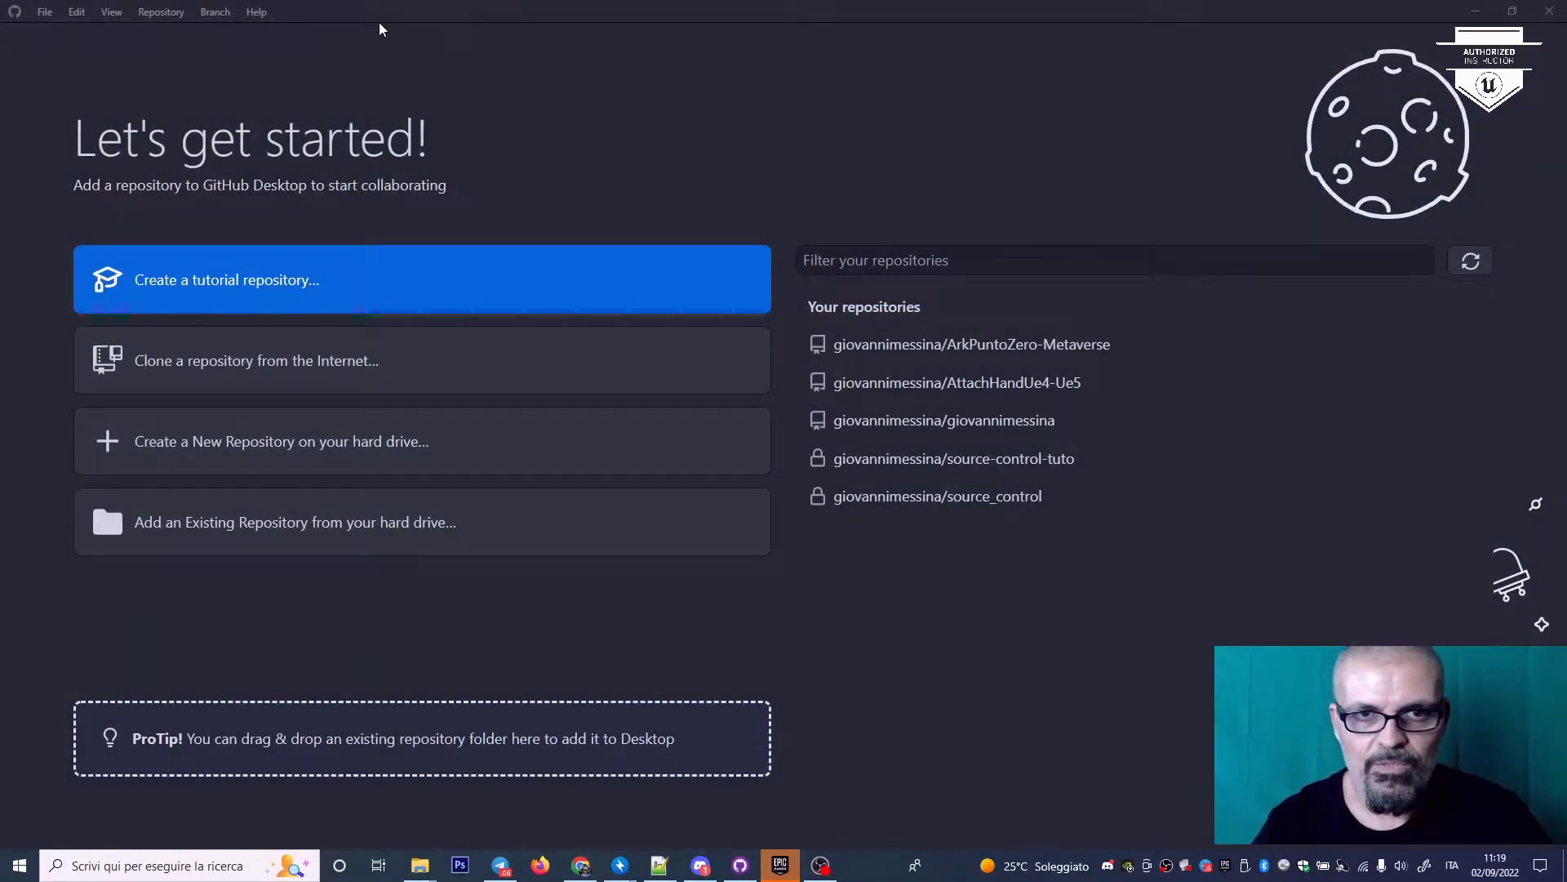
{"action": "left_click_drag", "start_coordinate": [377, 18], "coordinate": [478, 97]}
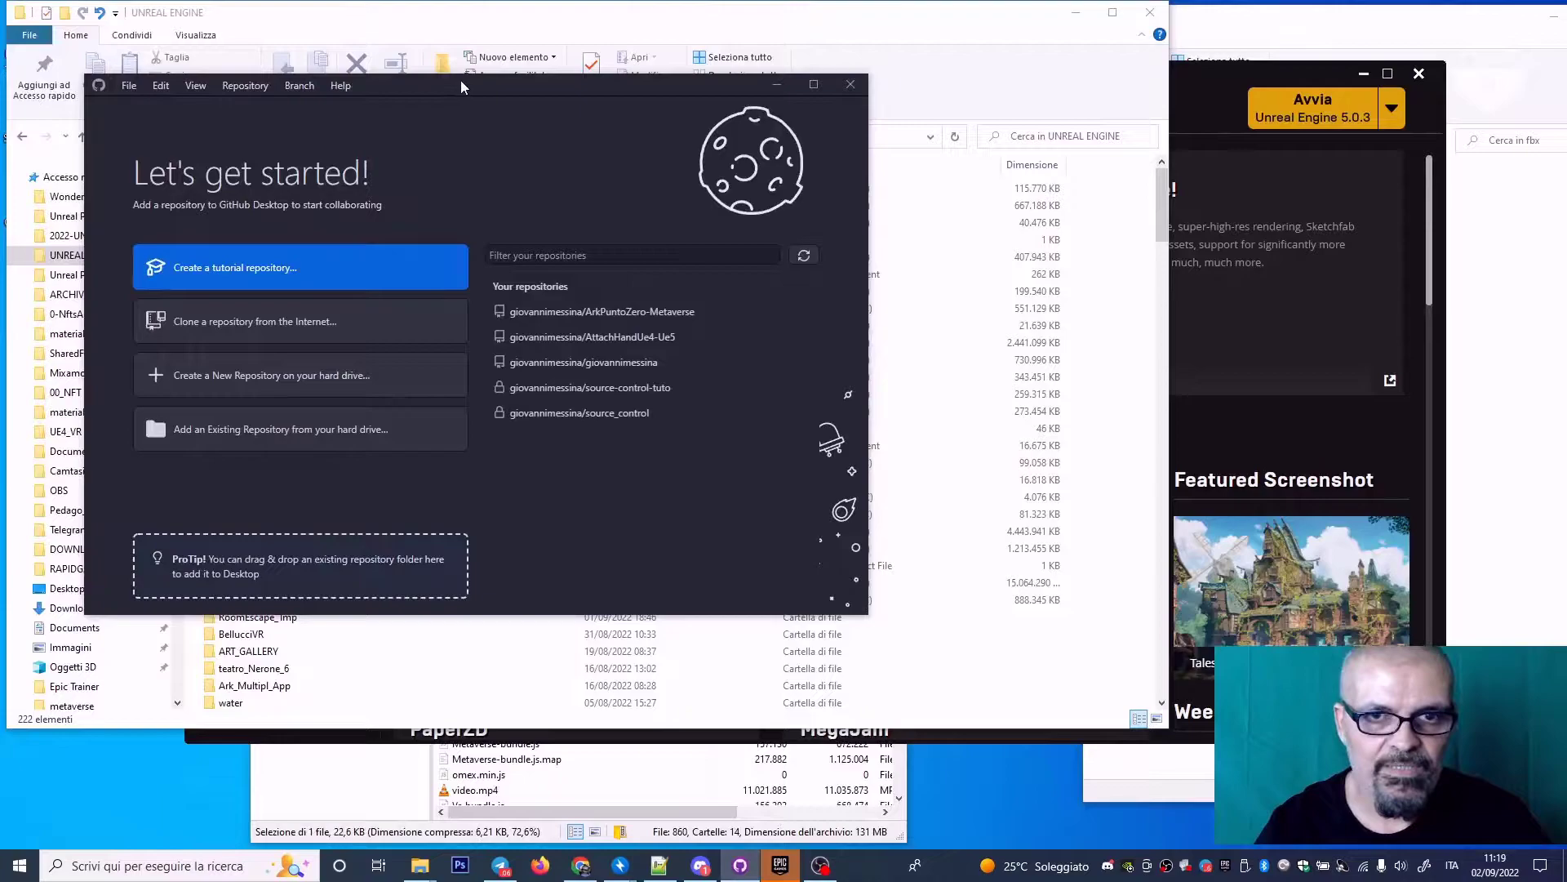
{"action": "double_click", "coordinate": [455, 85]}
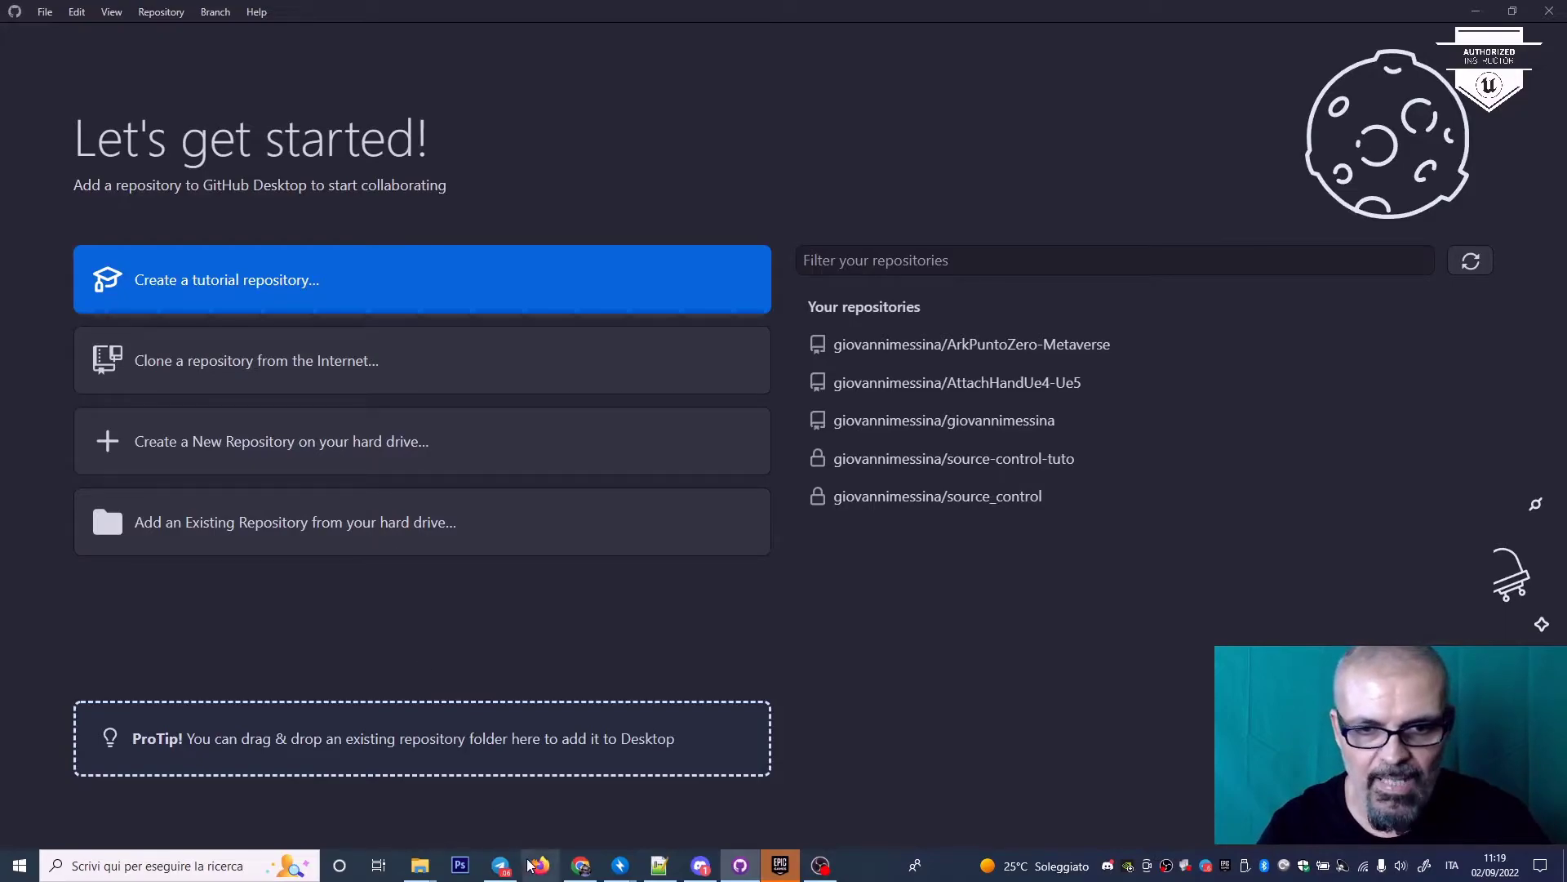
{"action": "left_click", "coordinate": [579, 872]}
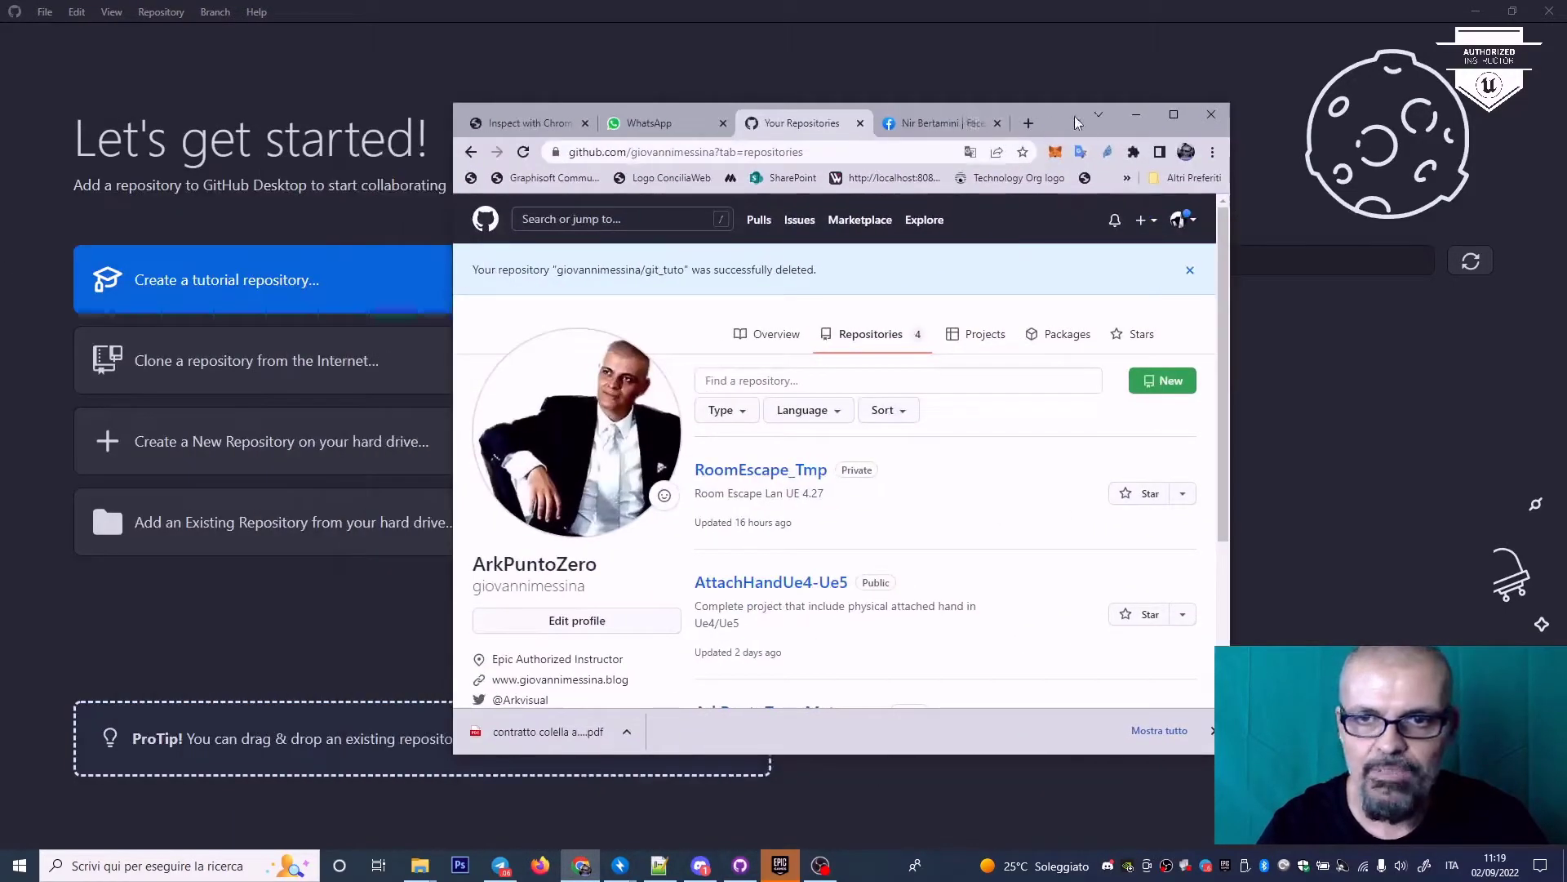
{"action": "double_click", "coordinate": [1060, 122]}
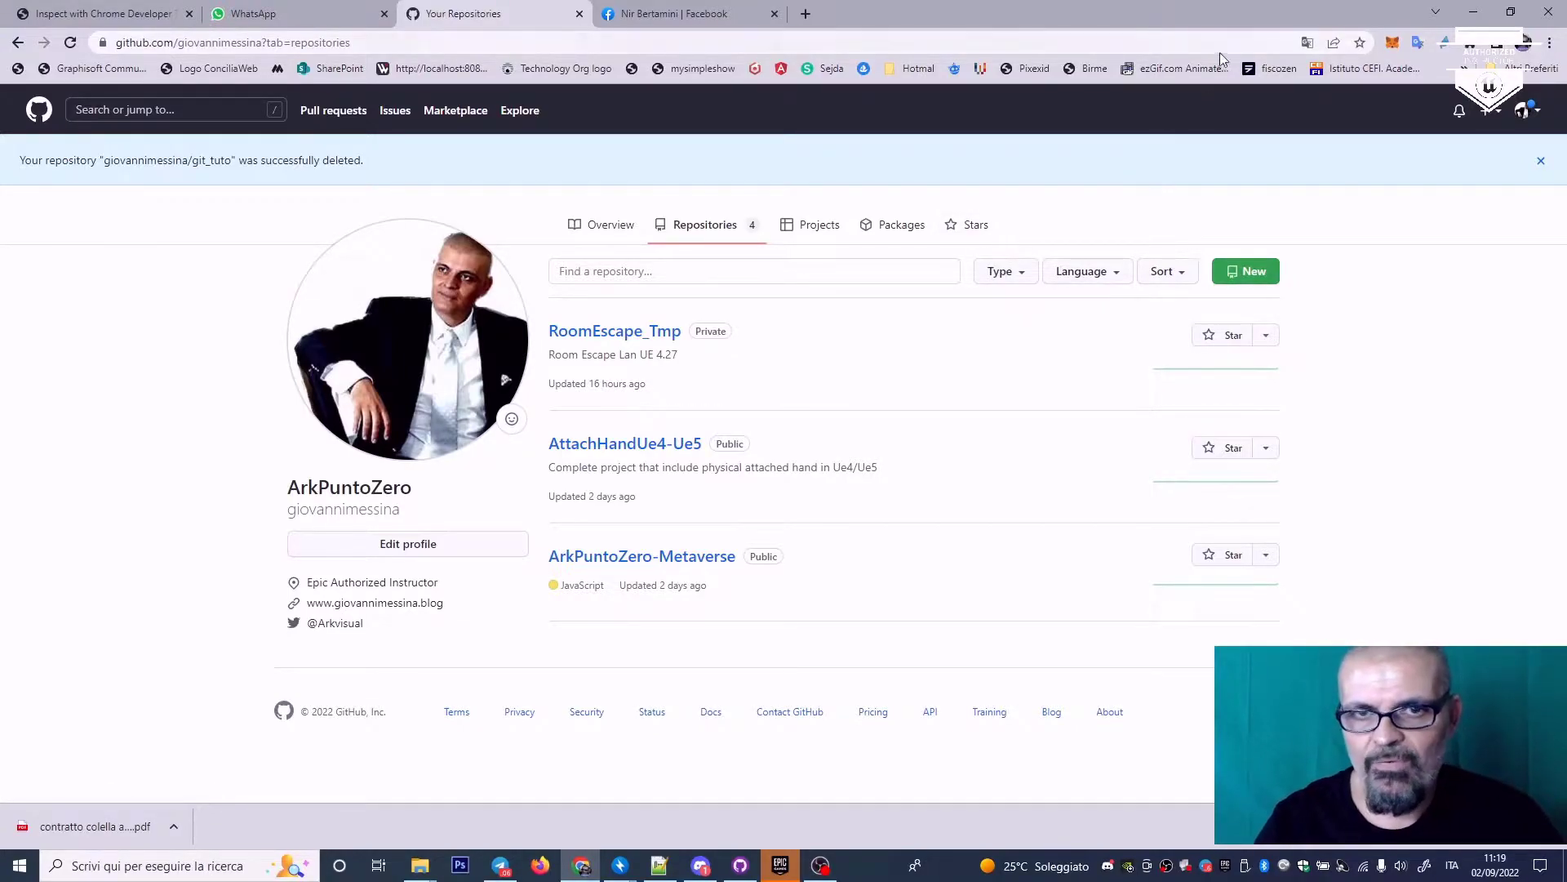
{"action": "left_click", "coordinate": [741, 865]}
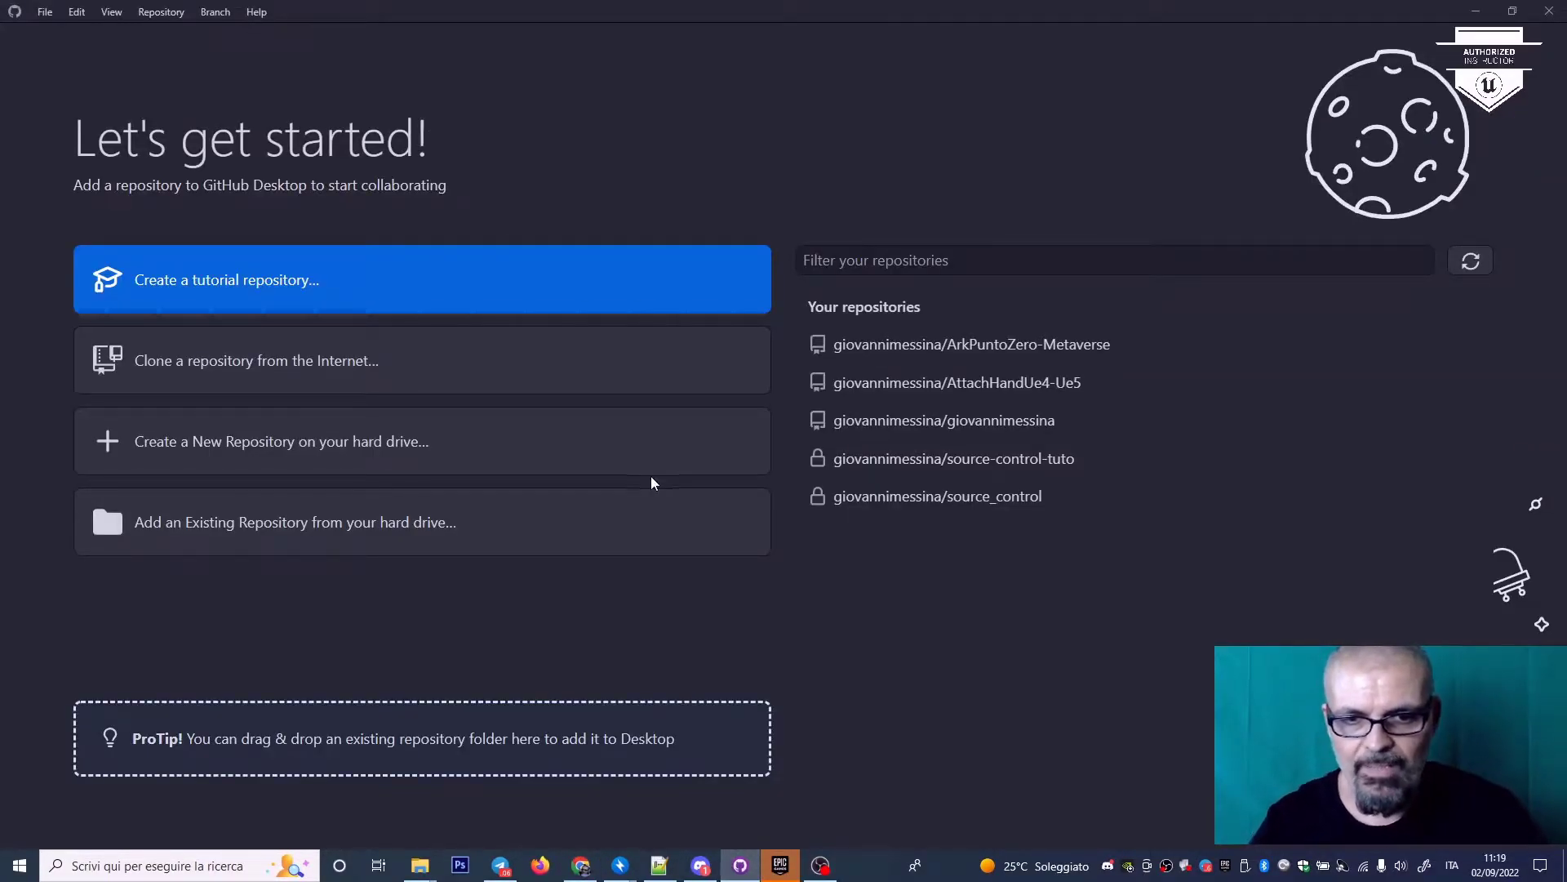
Step: Switch to the Epic Games Launcher and launch Unreal Engine 4.27.2 from the library
{"action": "left_click", "coordinate": [782, 866]}
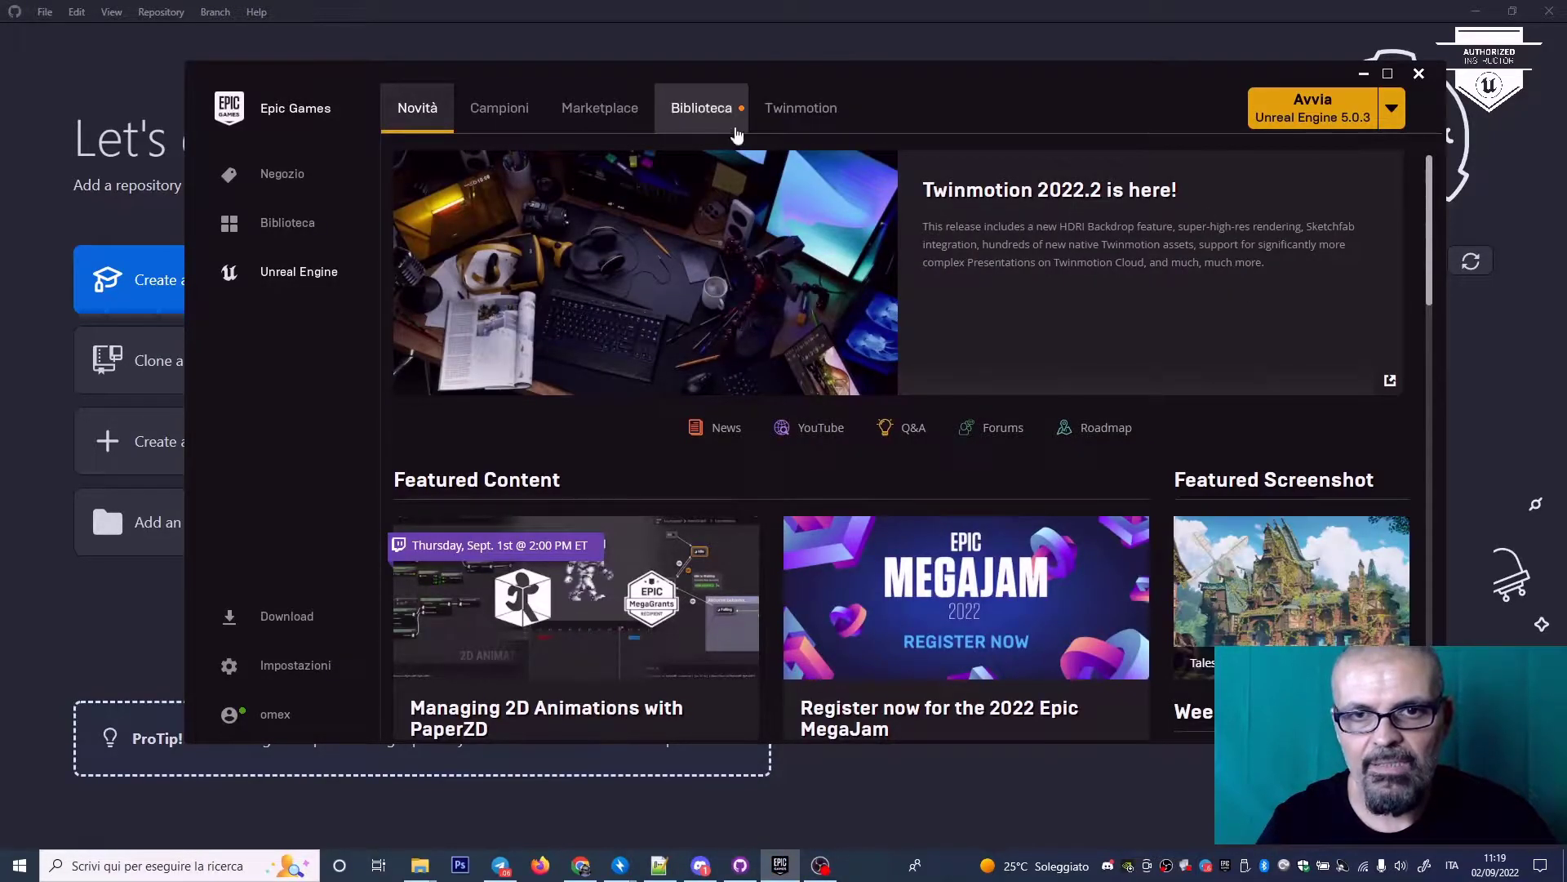
{"action": "left_click", "coordinate": [702, 109]}
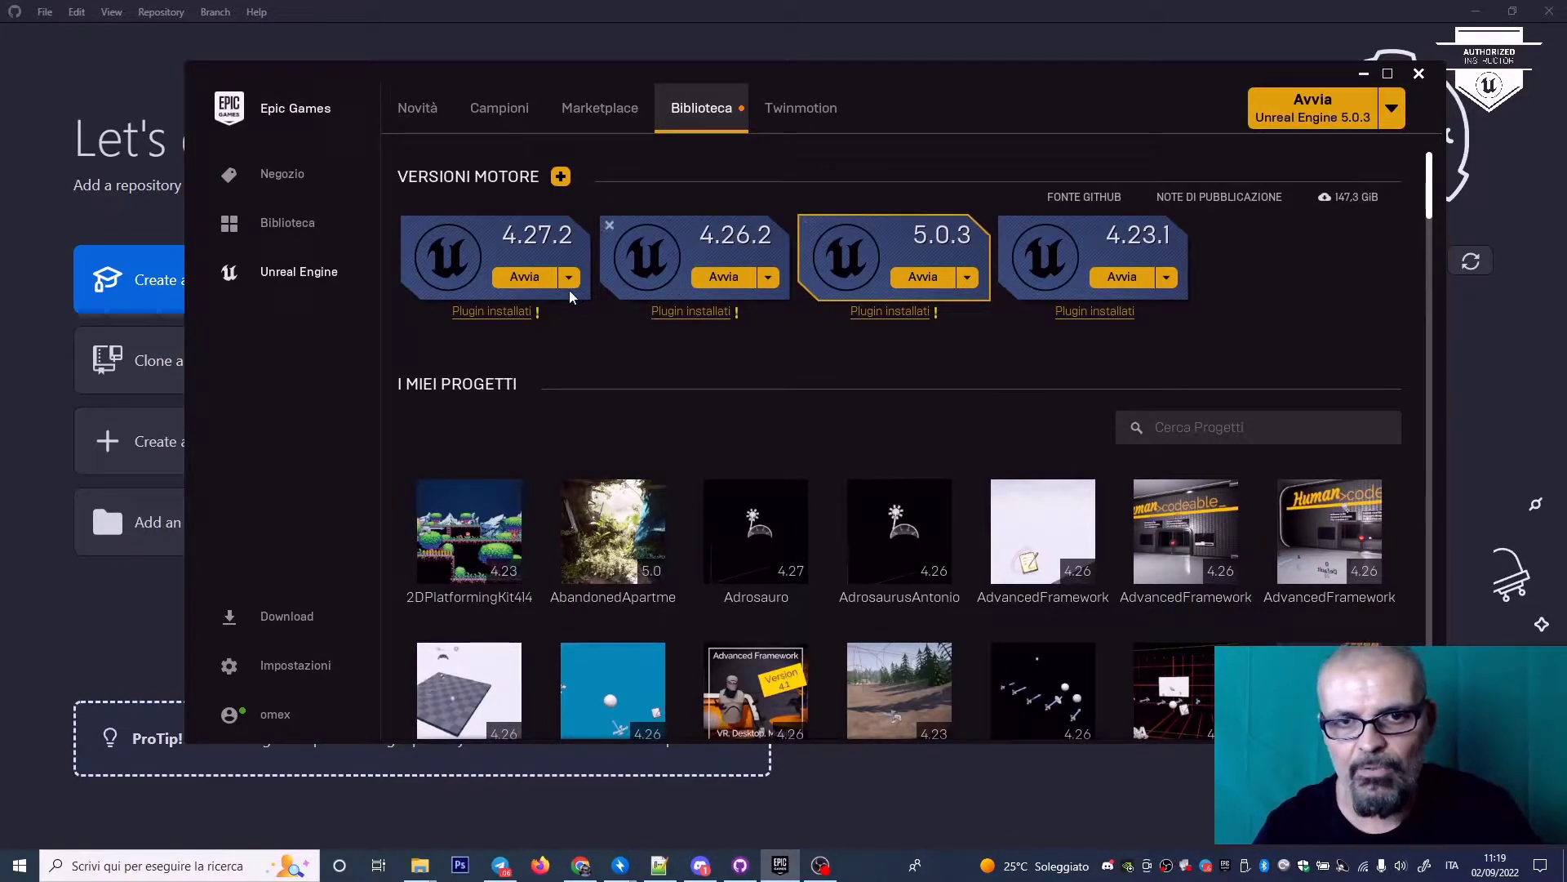
{"action": "left_click", "coordinate": [525, 282]}
{"action": "mouse_move", "coordinate": [717, 551]}
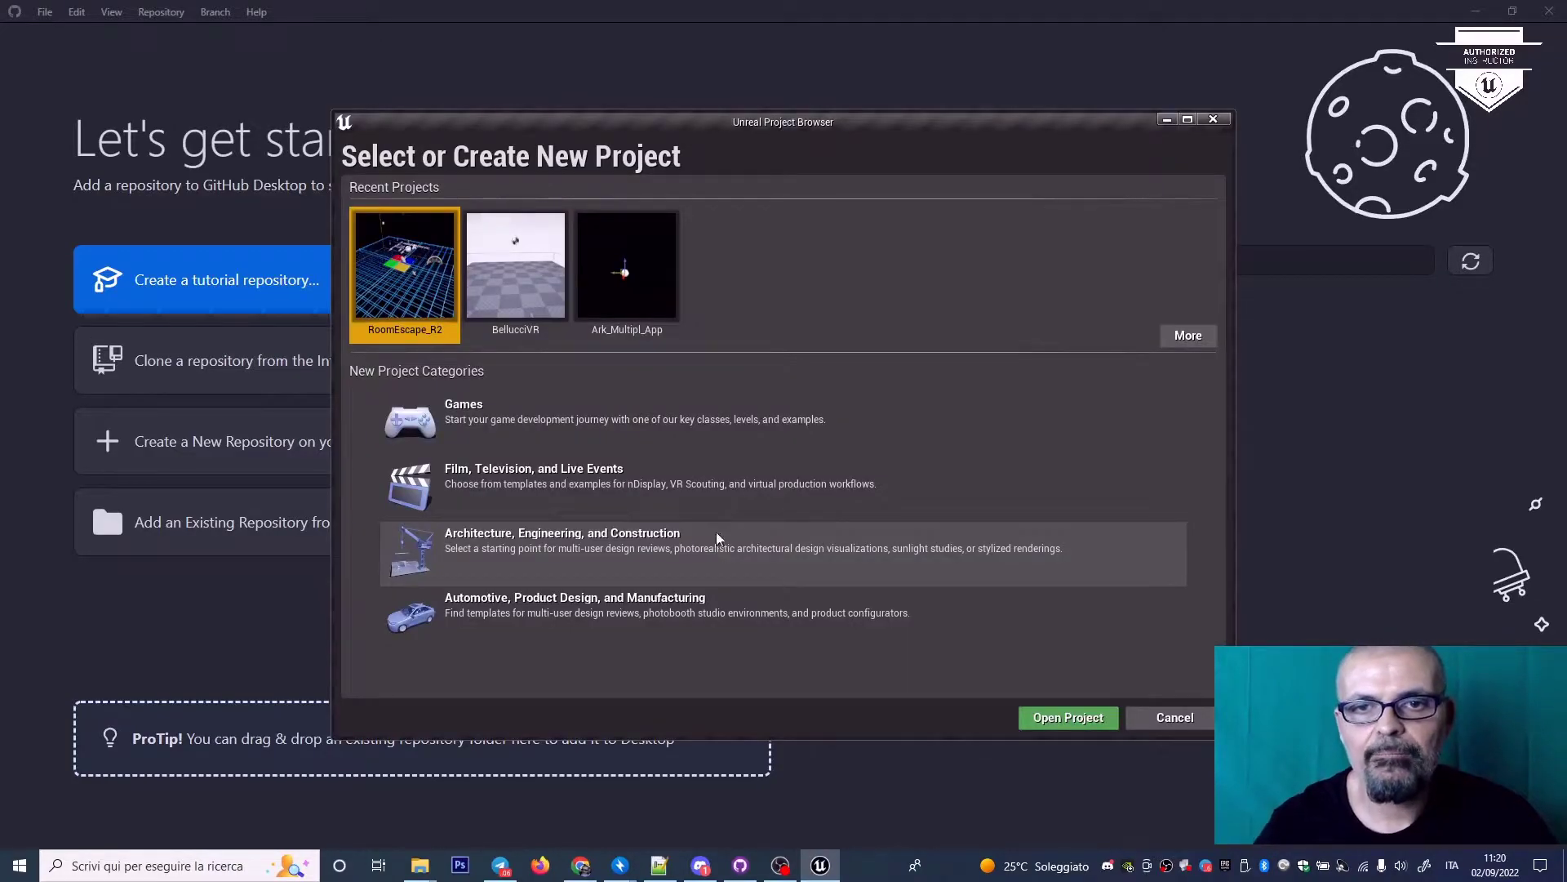
Step: Choose the Games category and the Third Person template for the new project, and continue to the project settings
{"action": "left_click_drag", "start_coordinate": [833, 123], "coordinate": [761, 117]}
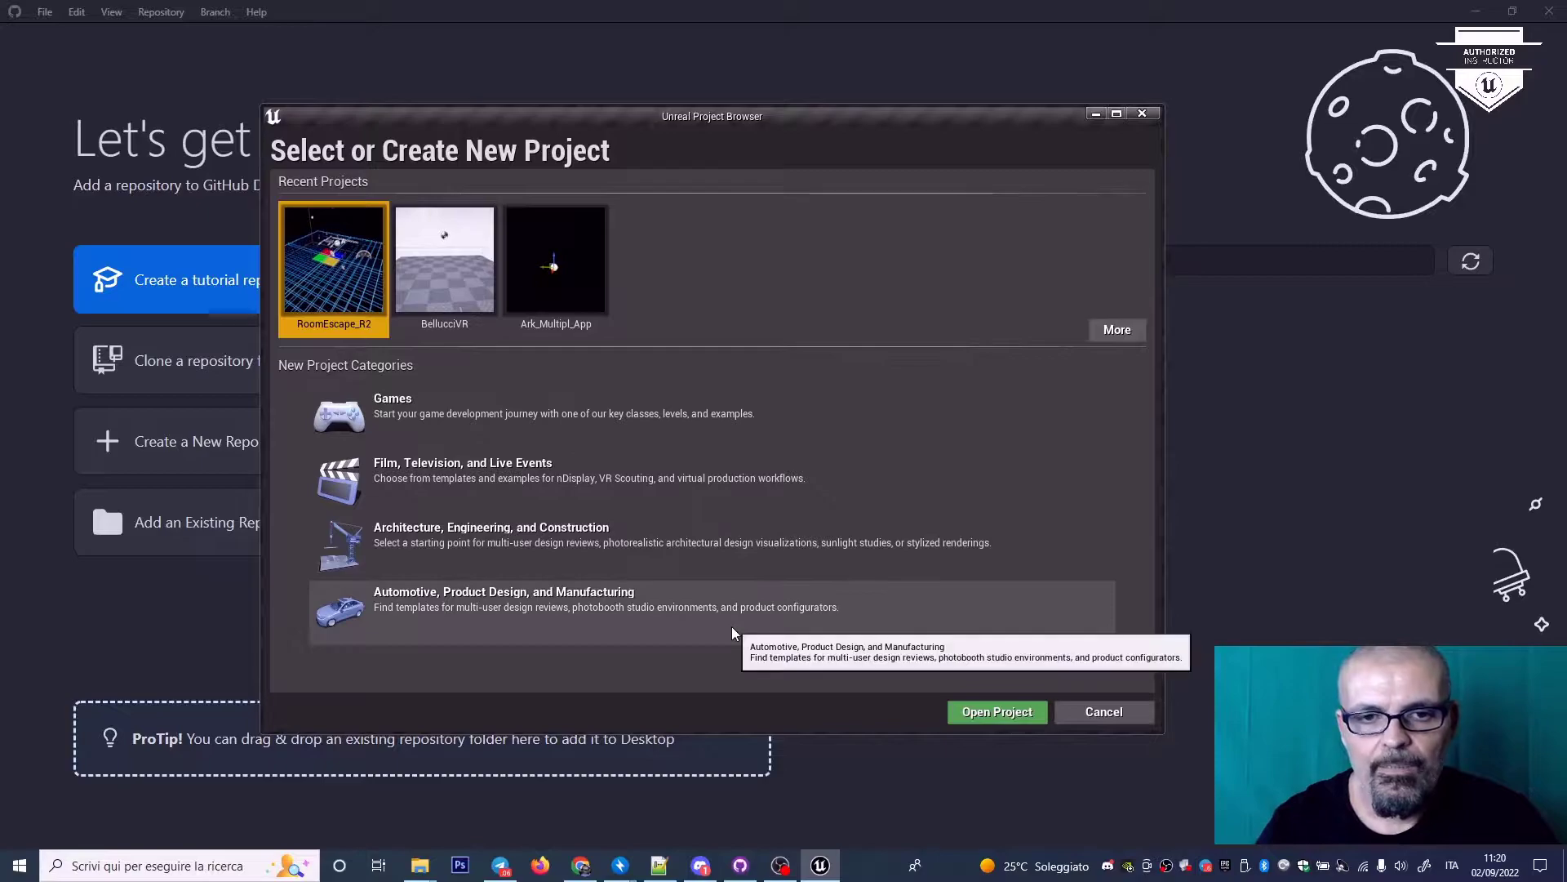
{"action": "left_click", "coordinate": [571, 413]}
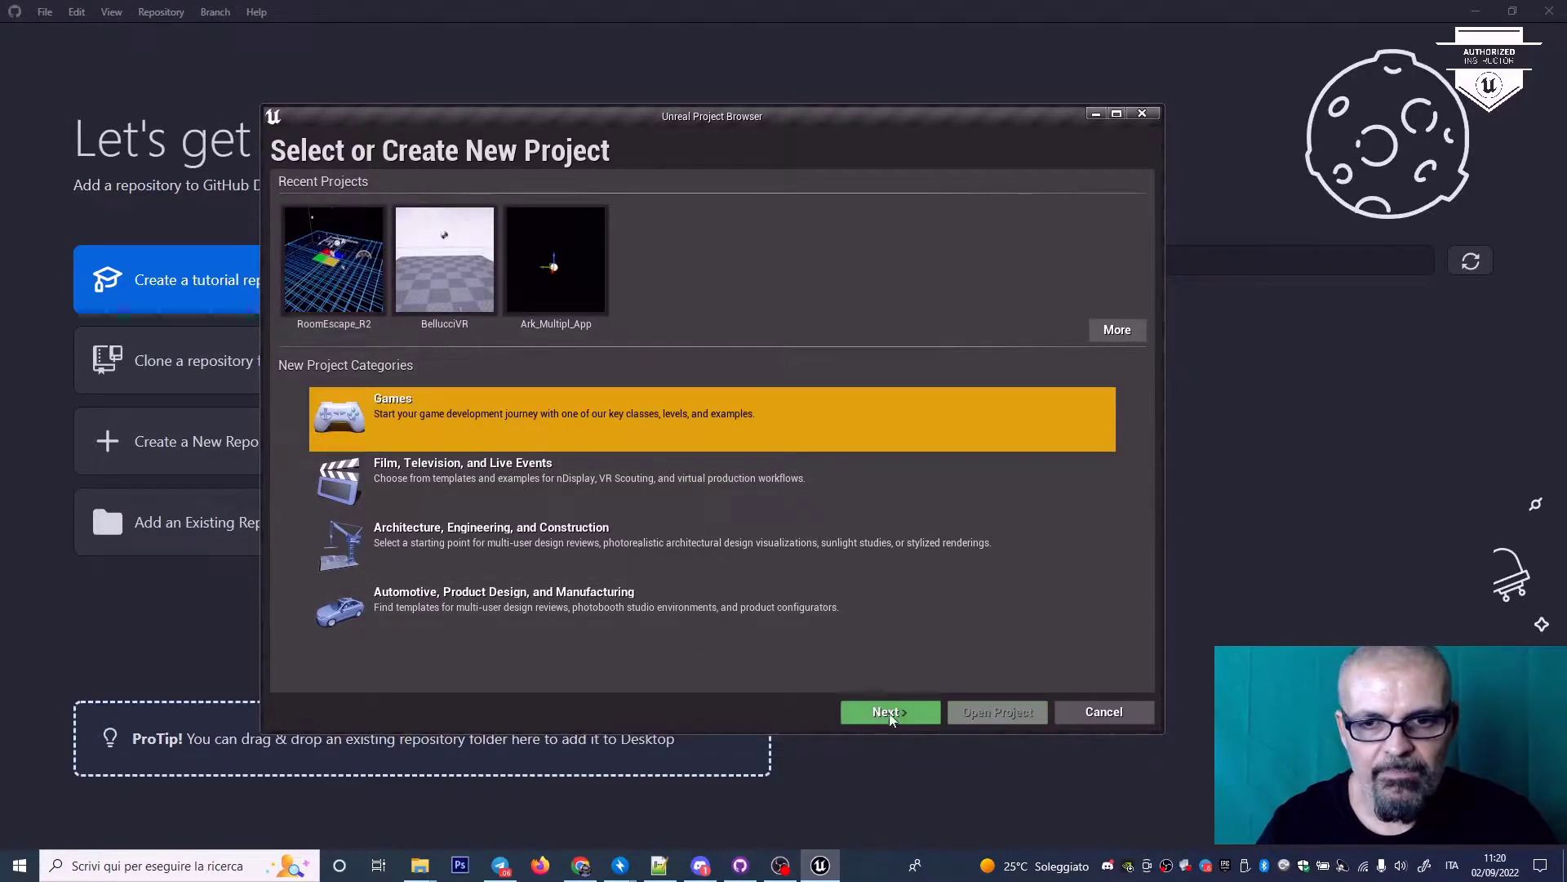
{"action": "left_click", "coordinate": [868, 712]}
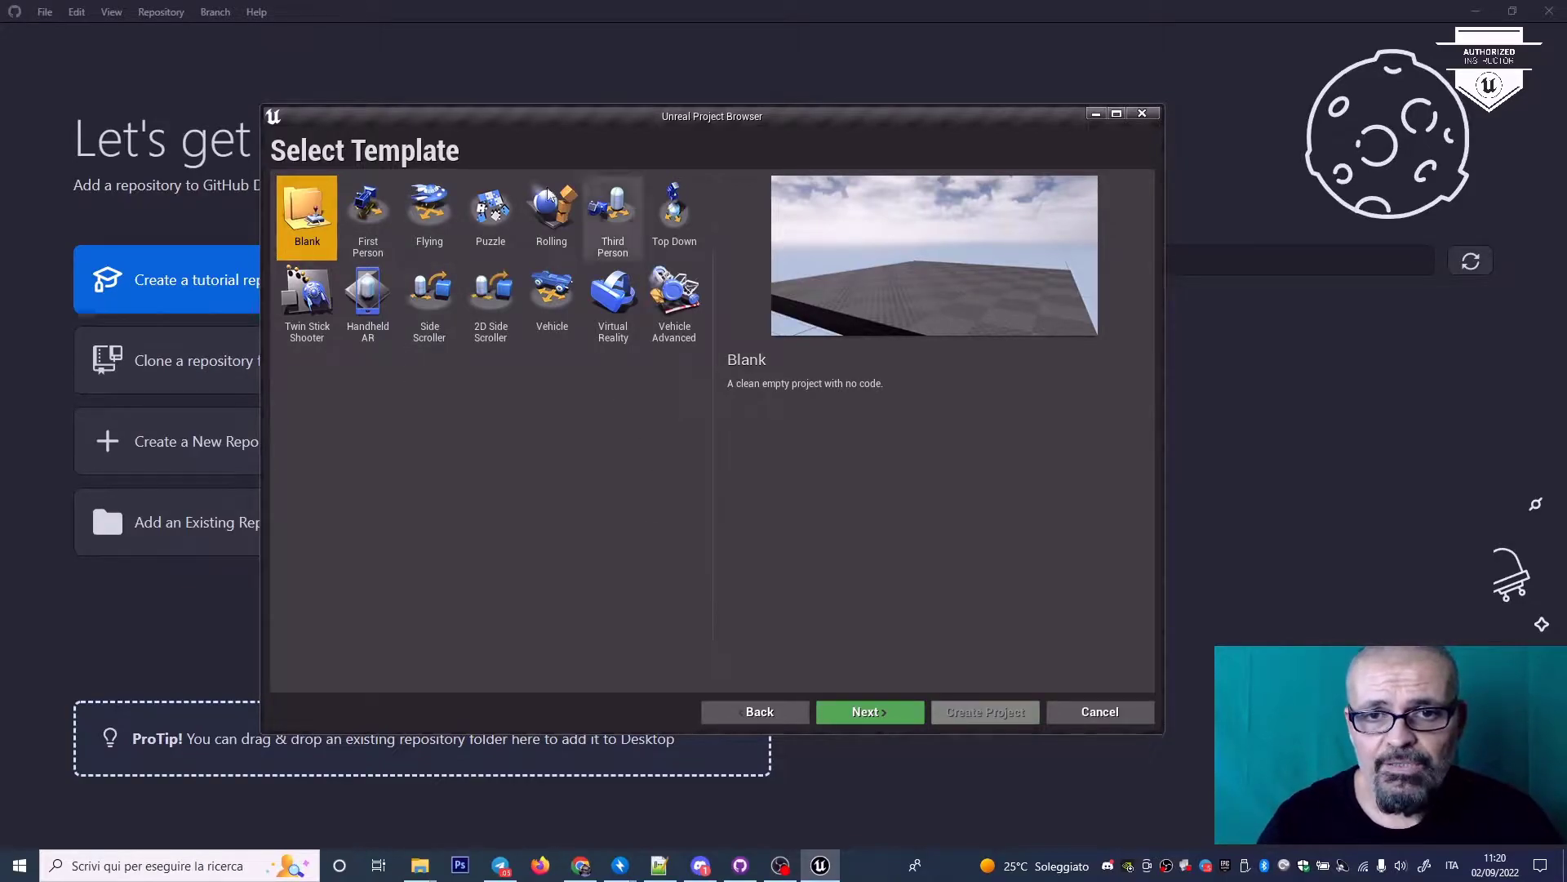
{"action": "left_click", "coordinate": [687, 214]}
{"action": "left_click", "coordinate": [612, 214]}
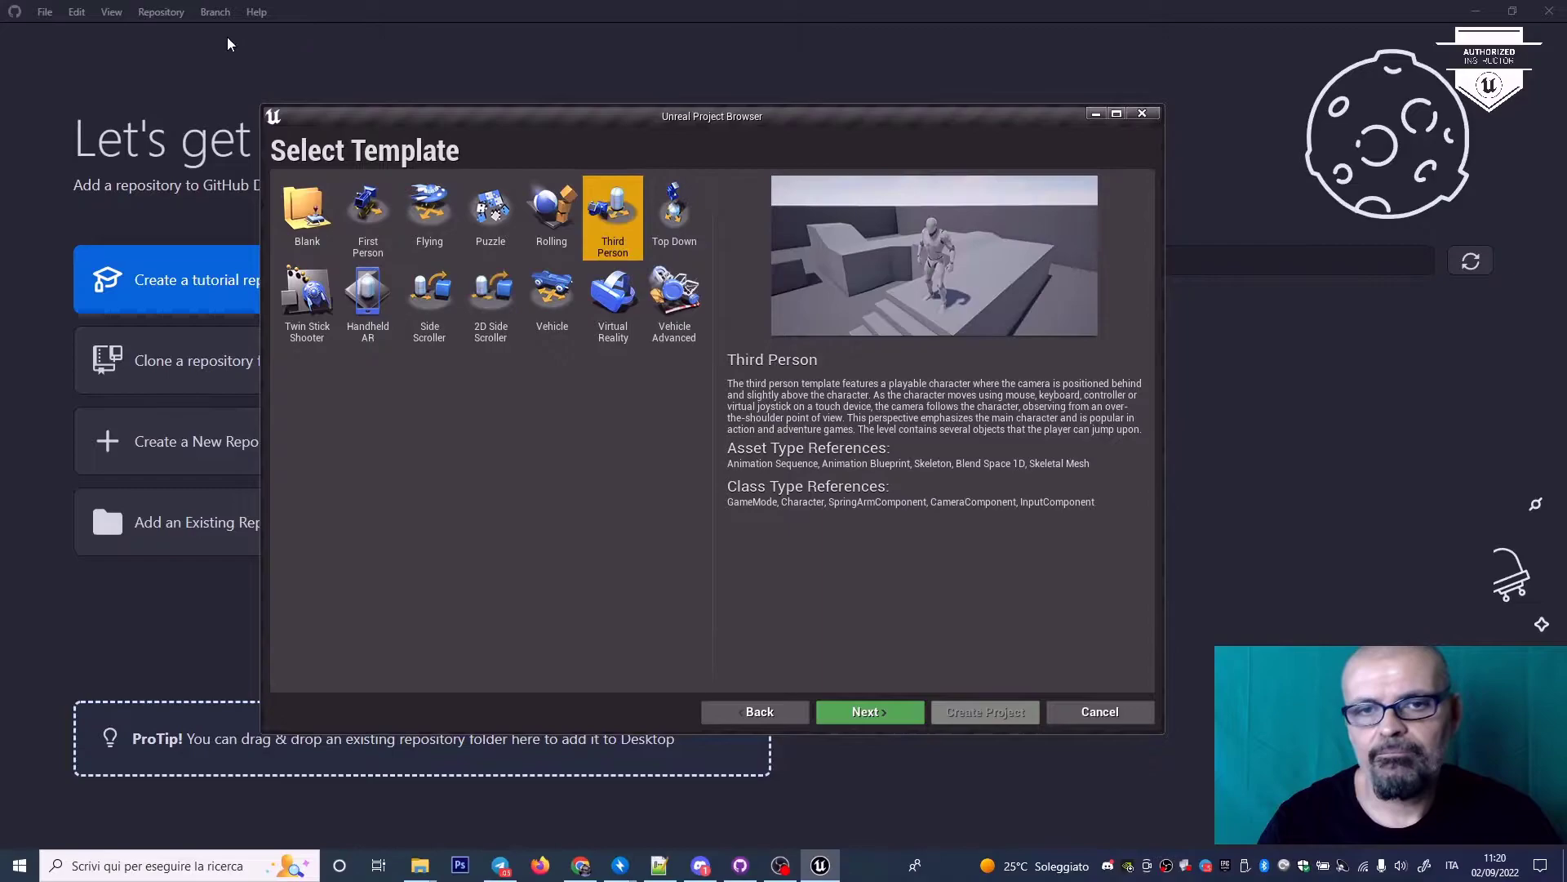
{"action": "left_click", "coordinate": [869, 713]}
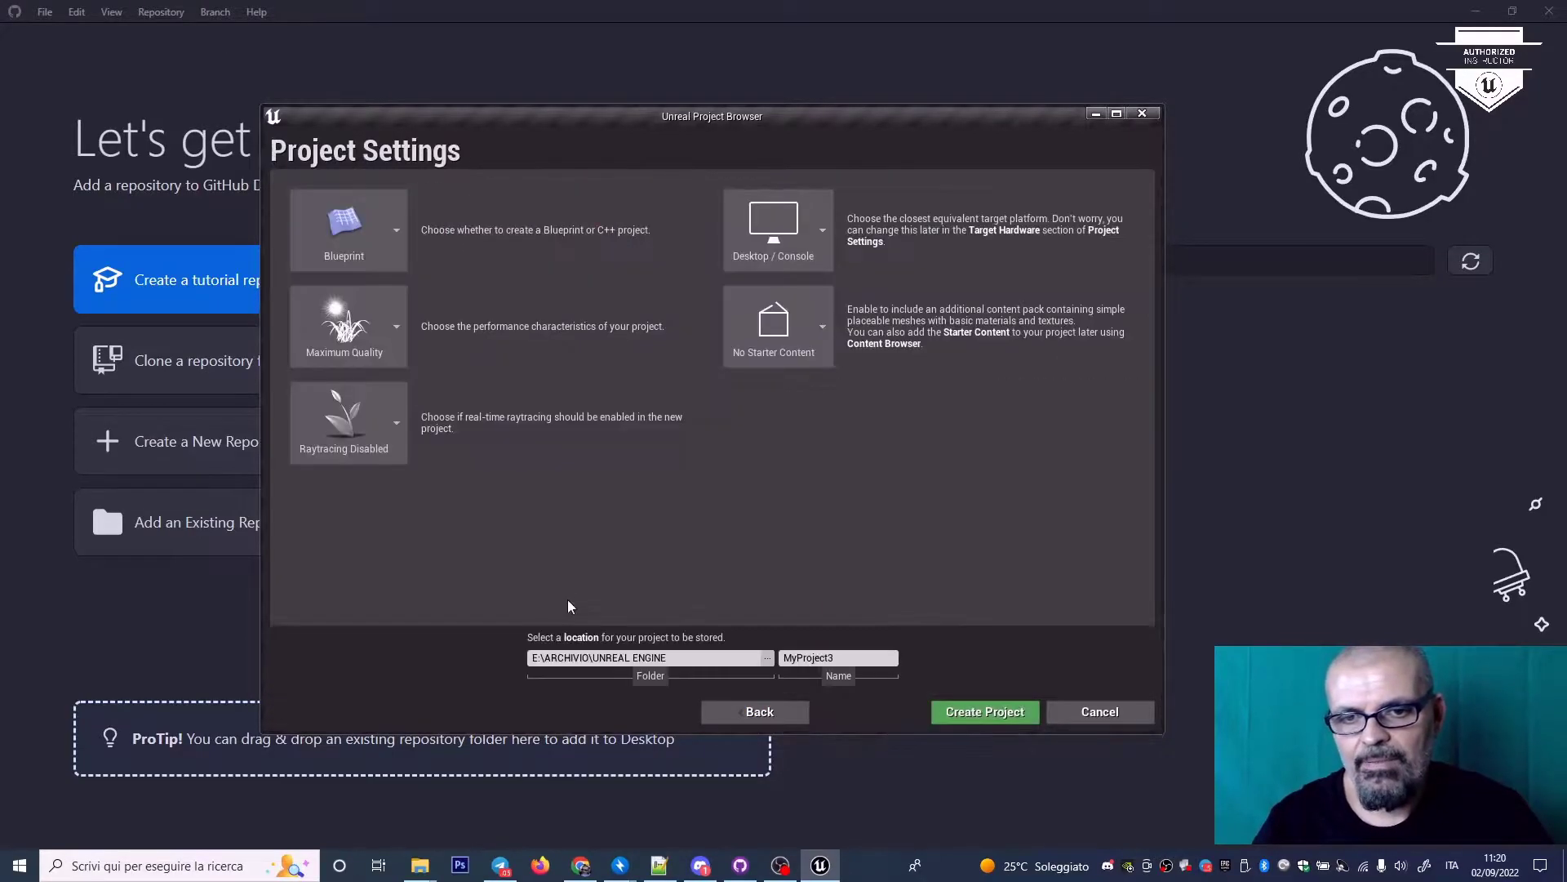
Step: Name the project tutorial_github and create it in the E:\ARCHIVIO\UNREAL ENGINE folder
{"action": "double_click", "coordinate": [861, 662]}
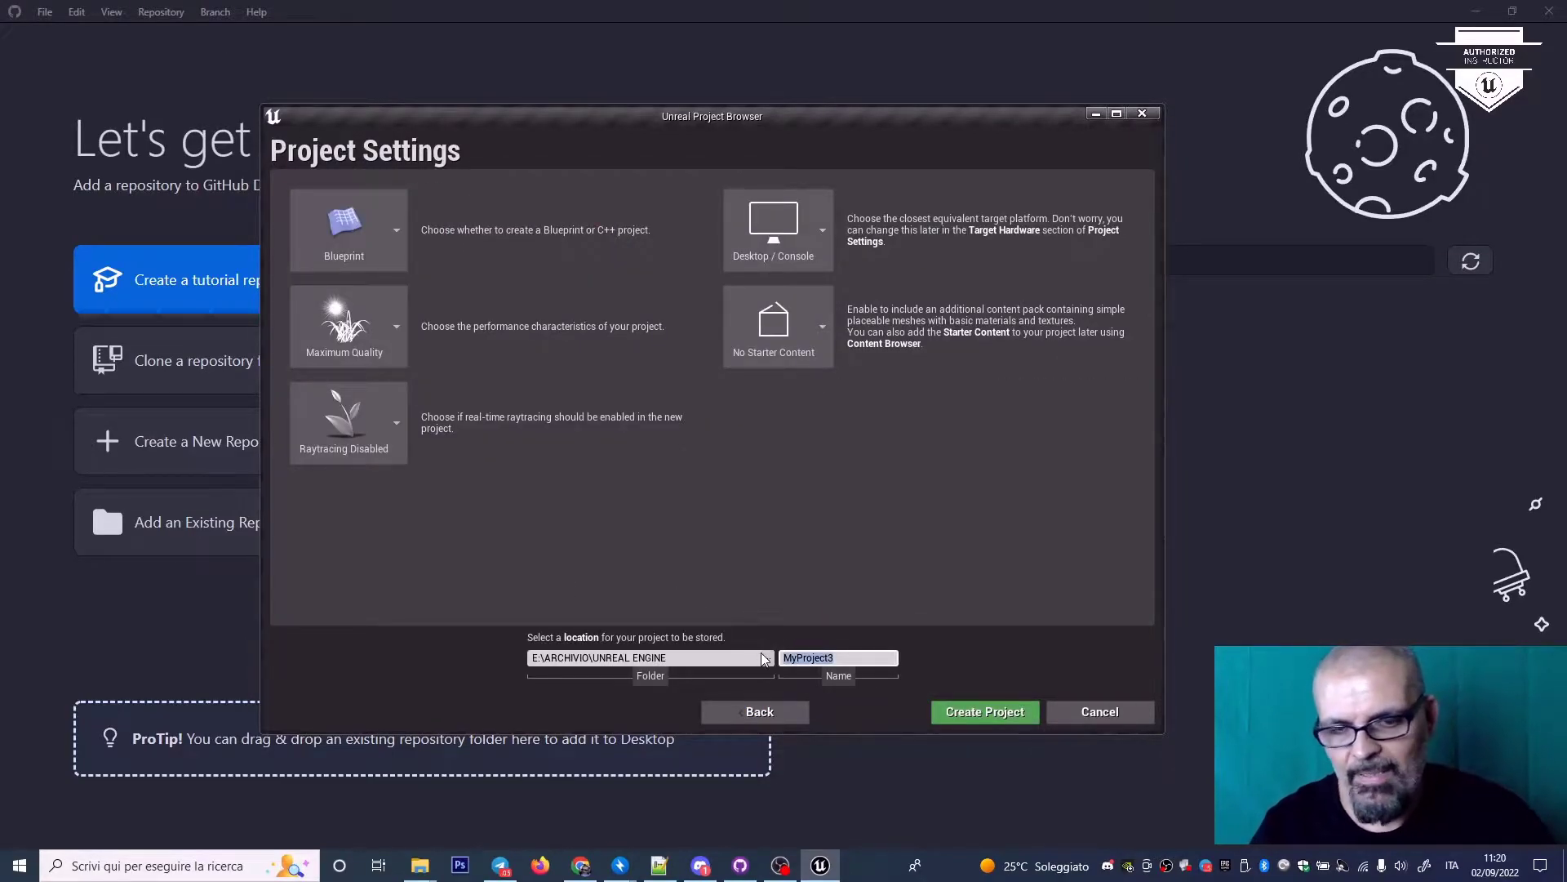
{"action": "type", "text": "tuto"}
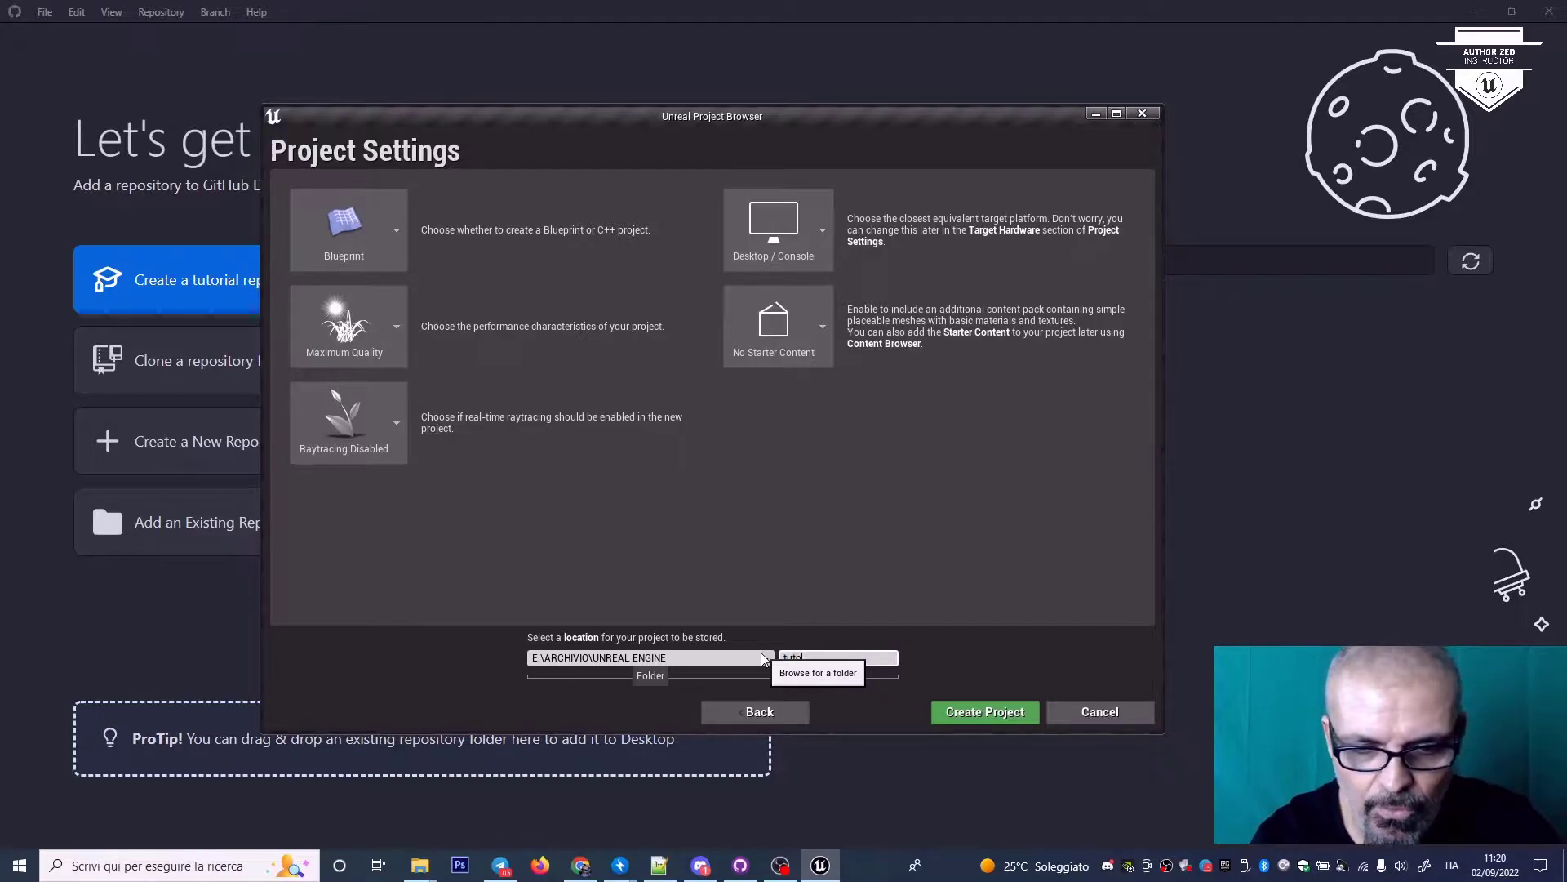
{"action": "type", "text": "rial-"}
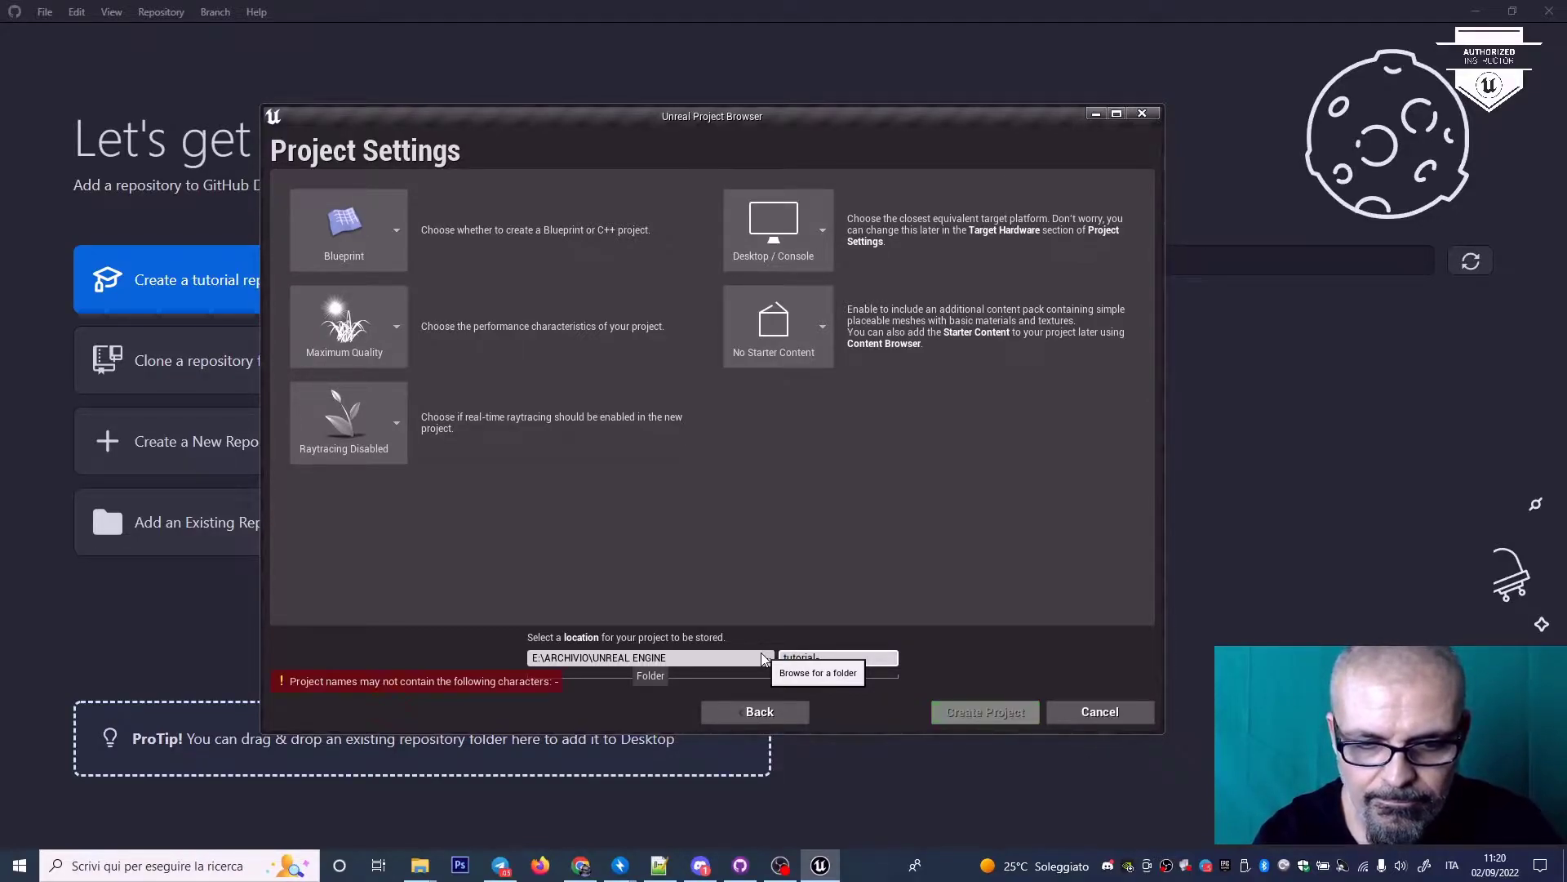
{"action": "key", "text": "BackSpace"}
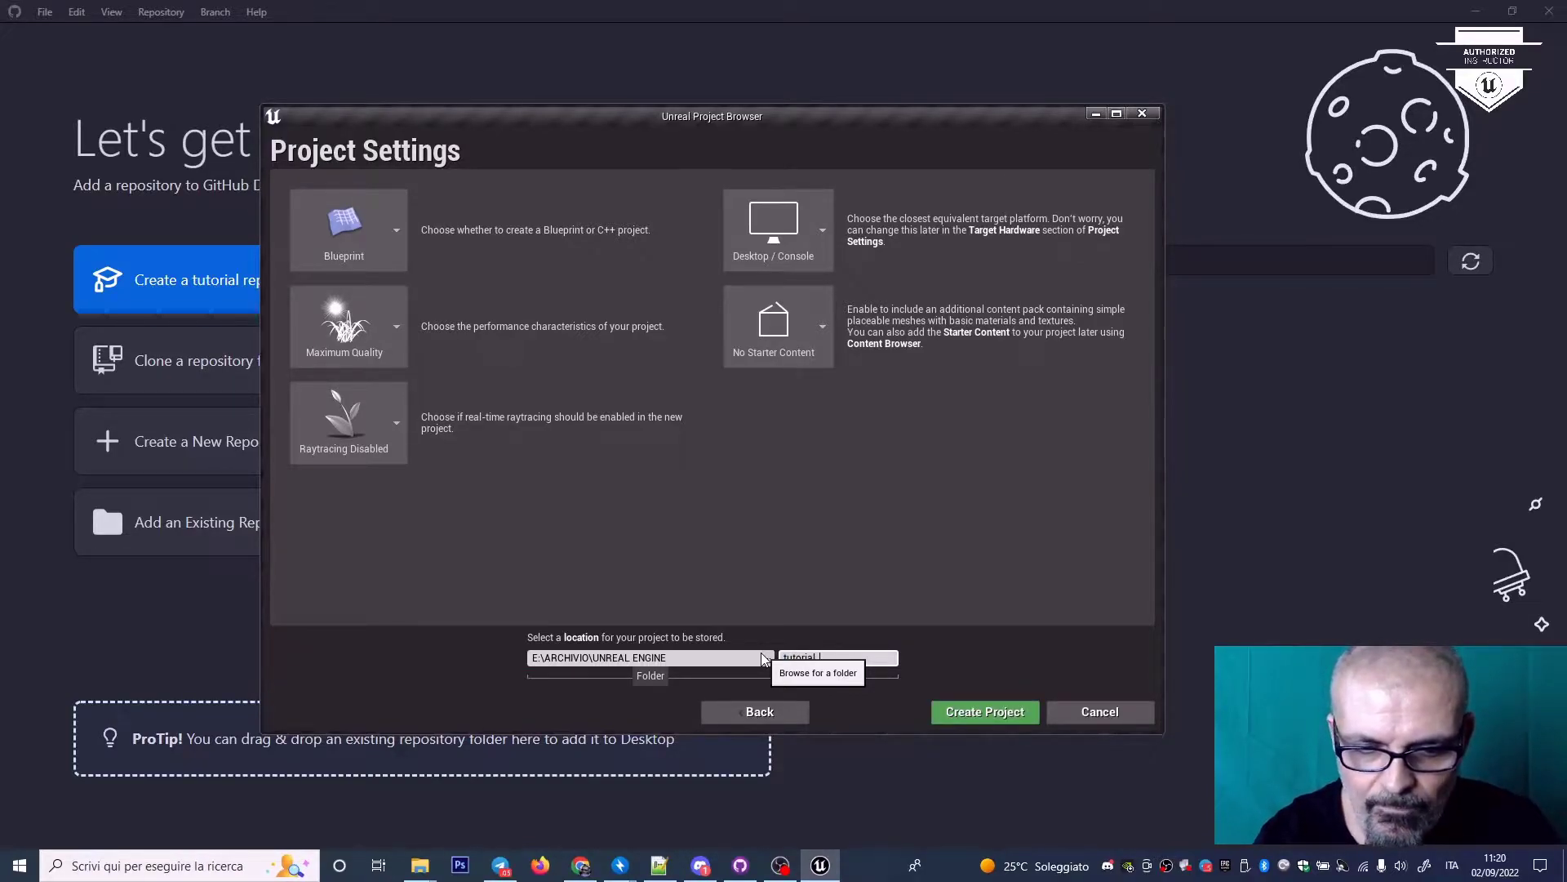
{"action": "type", "text": "_github"}
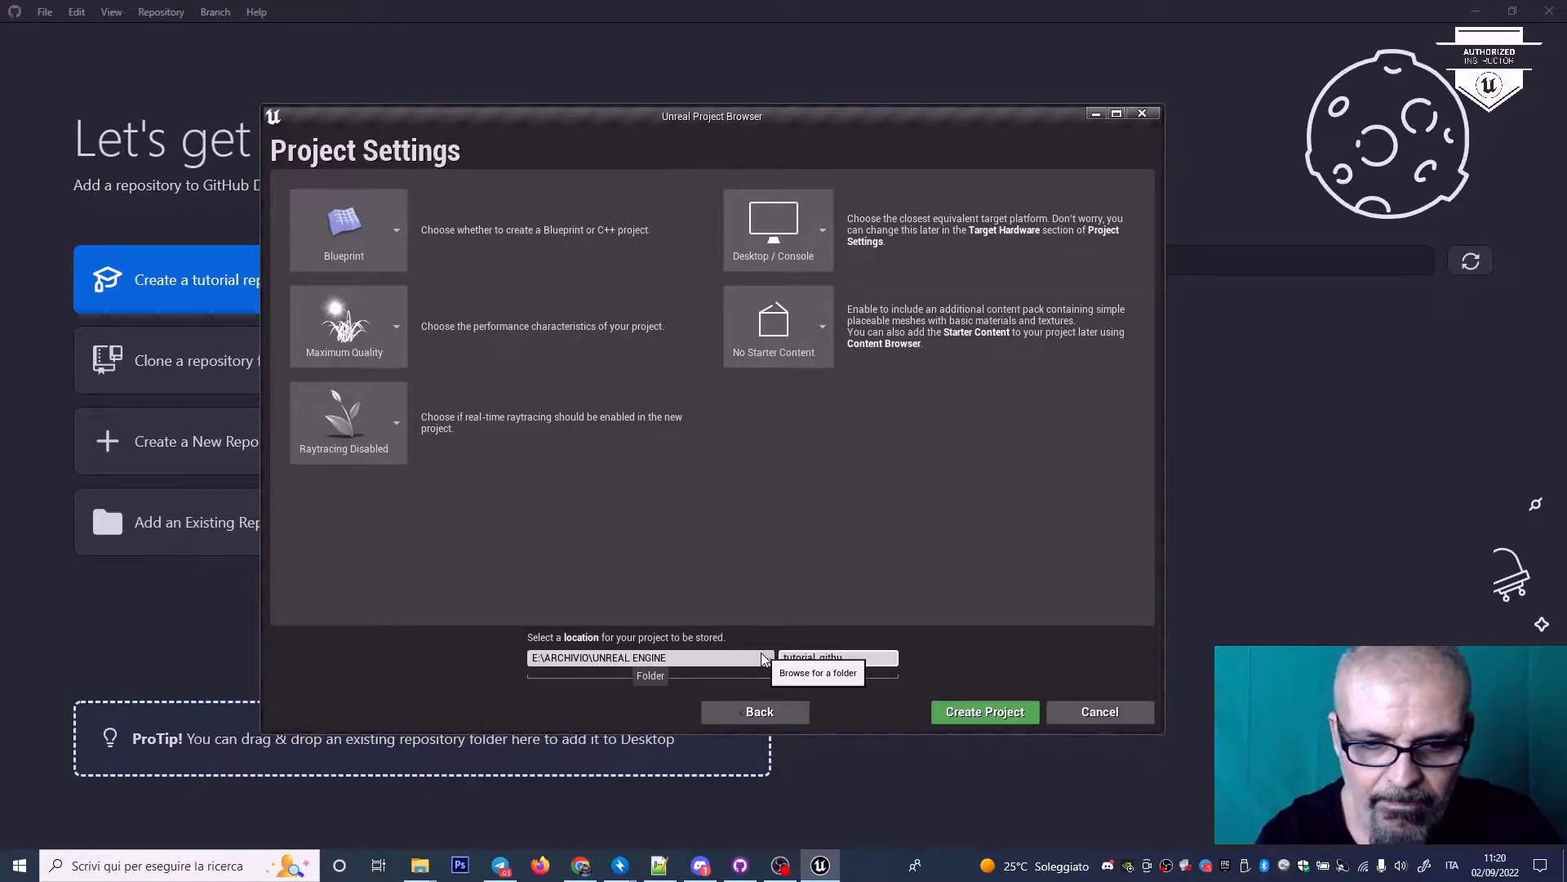
{"action": "left_click", "coordinate": [990, 715]}
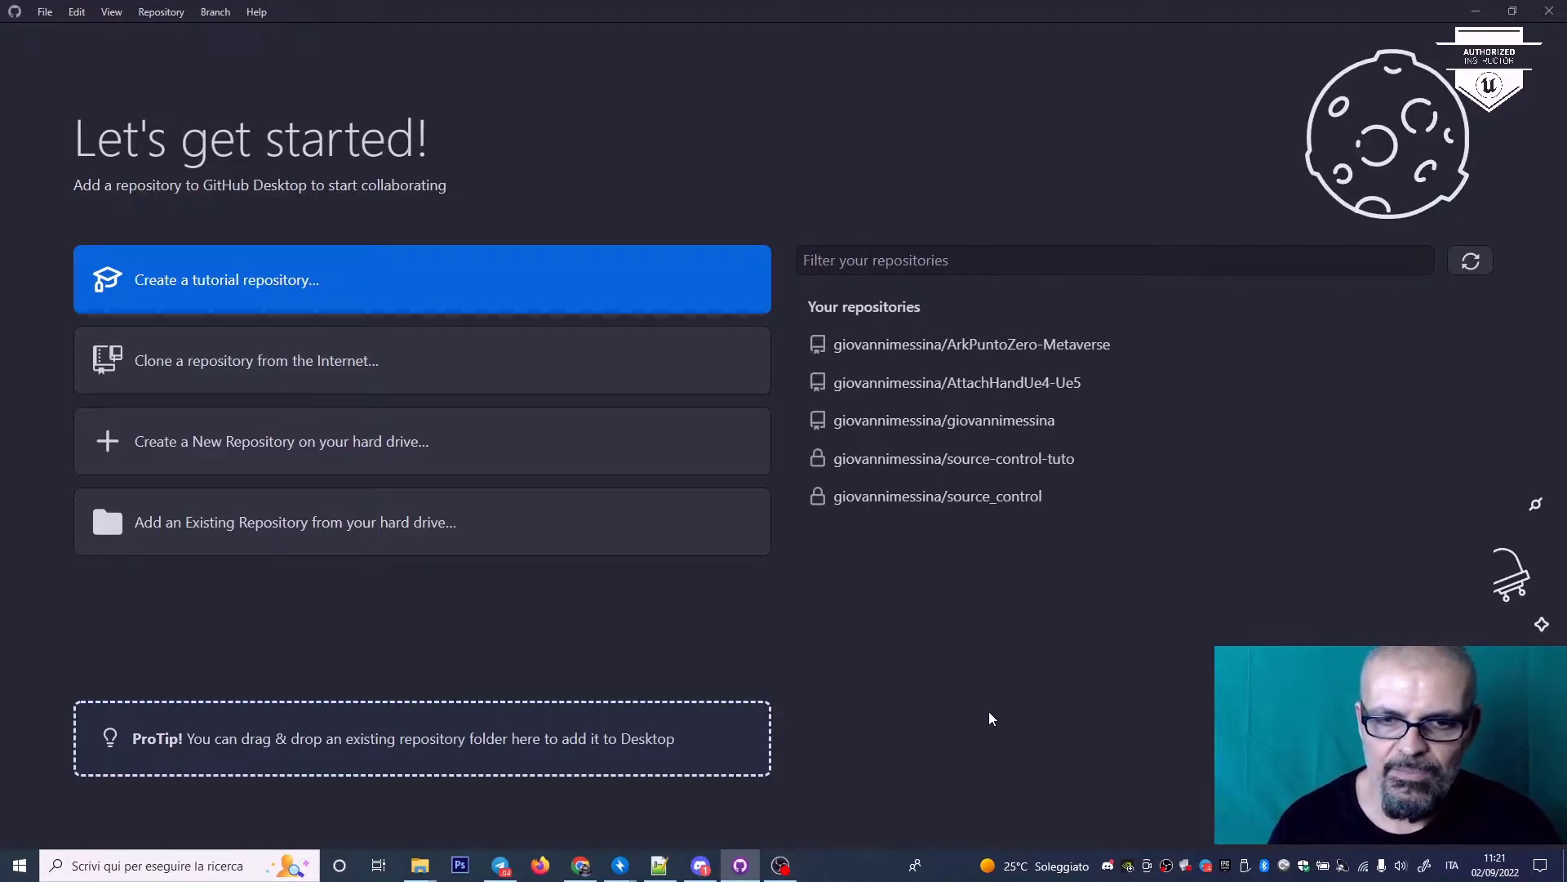
Step: Clear the desktop by minimizing GitHub Desktop and the UNREAL ENGINE folder, moving the fbx window aside and closing the metaverse archive
{"action": "left_click", "coordinate": [1476, 12]}
{"action": "left_click", "coordinate": [1473, 11]}
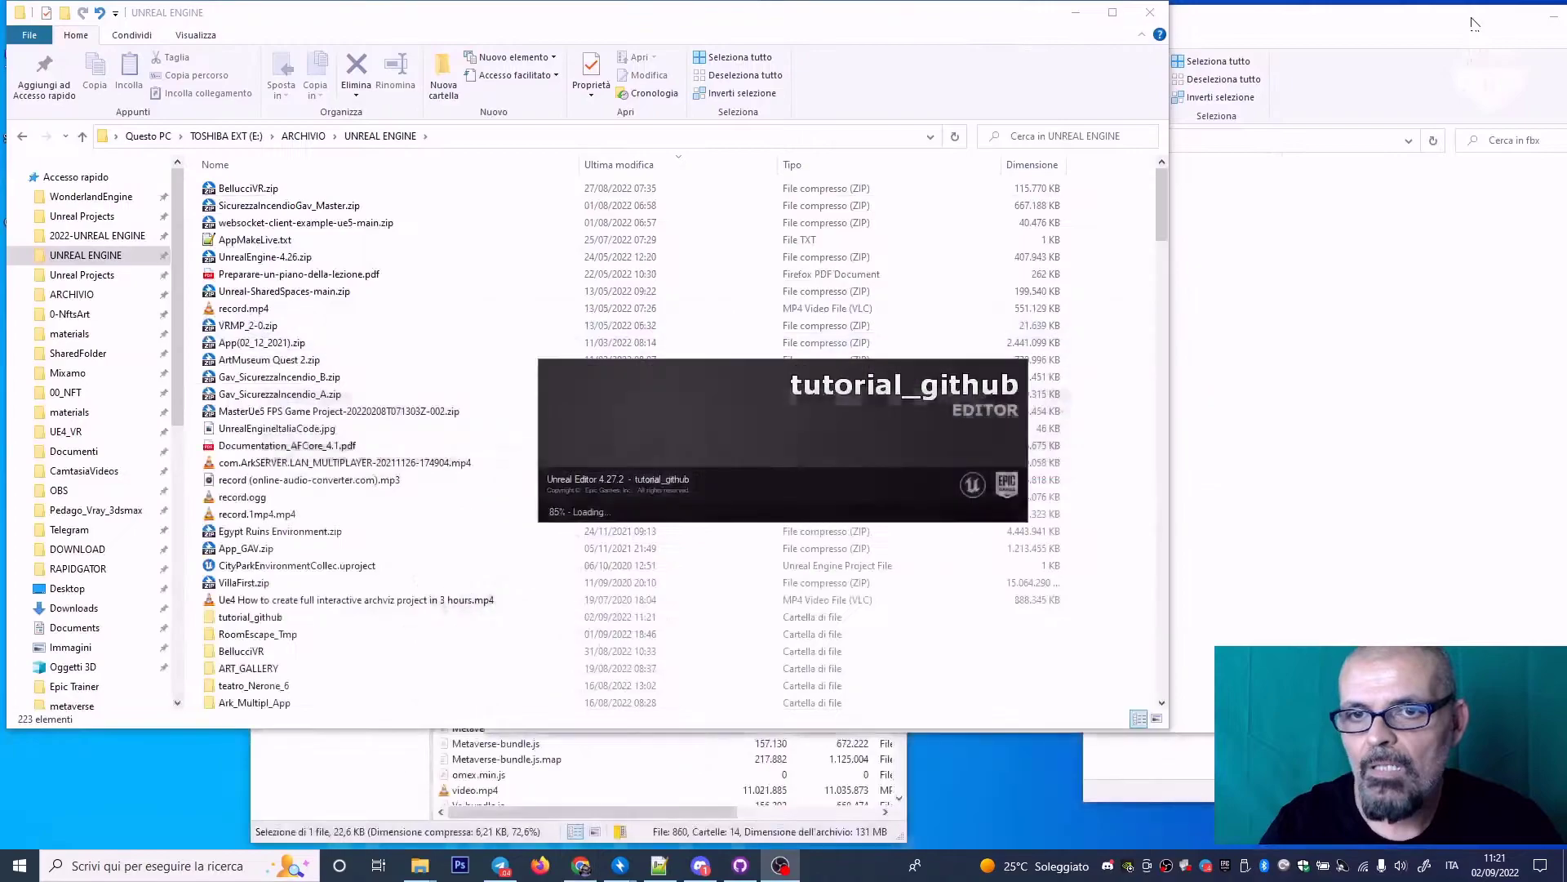
{"action": "left_click", "coordinate": [1075, 12]}
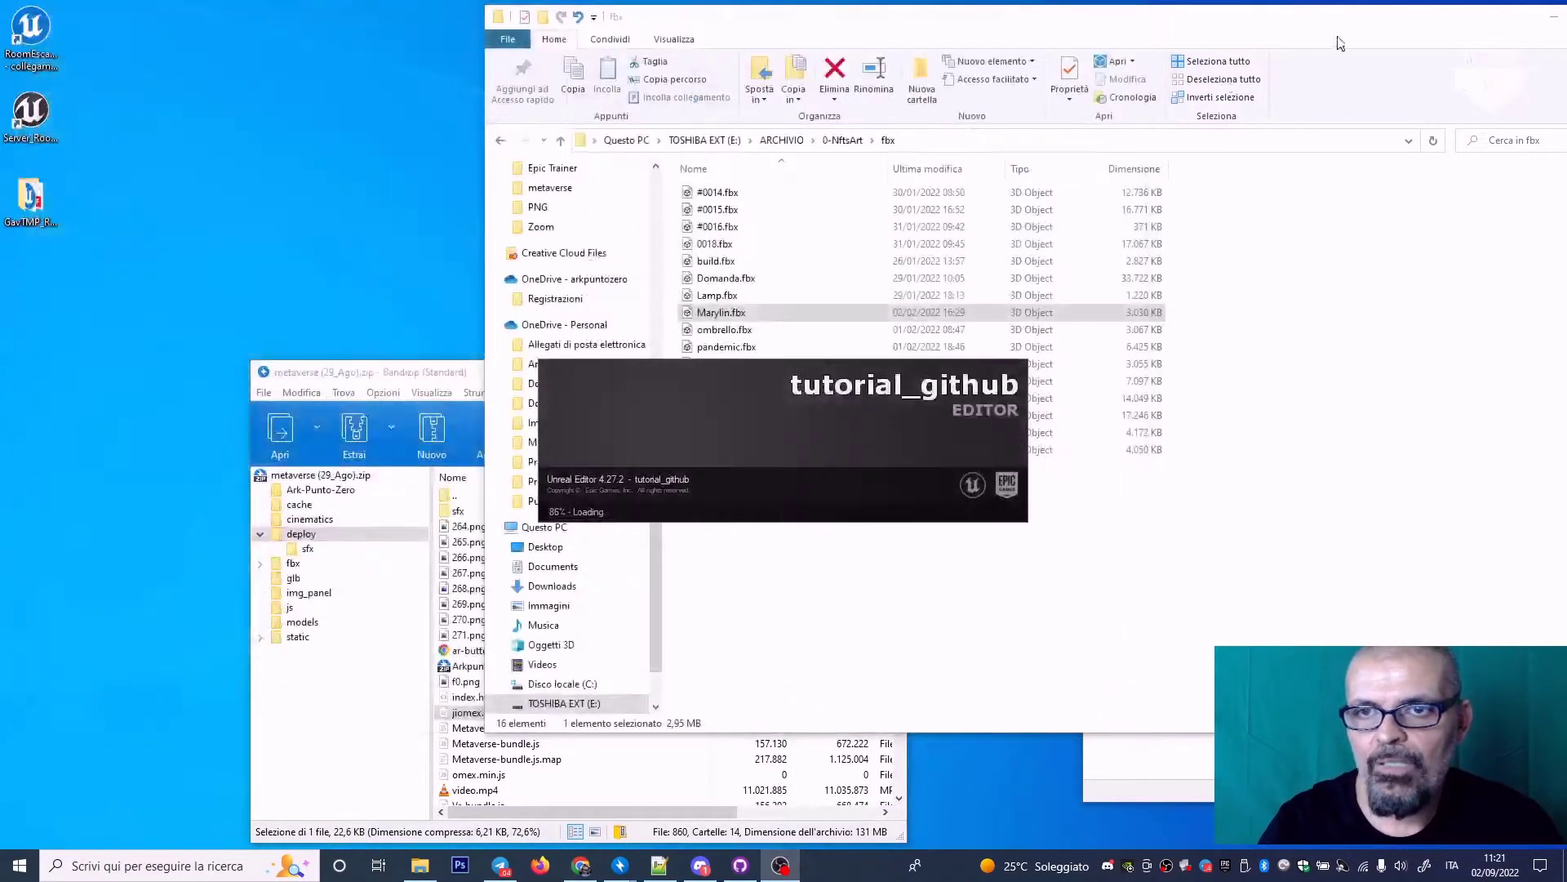
{"action": "left_click_drag", "start_coordinate": [1339, 42], "coordinate": [952, 629]}
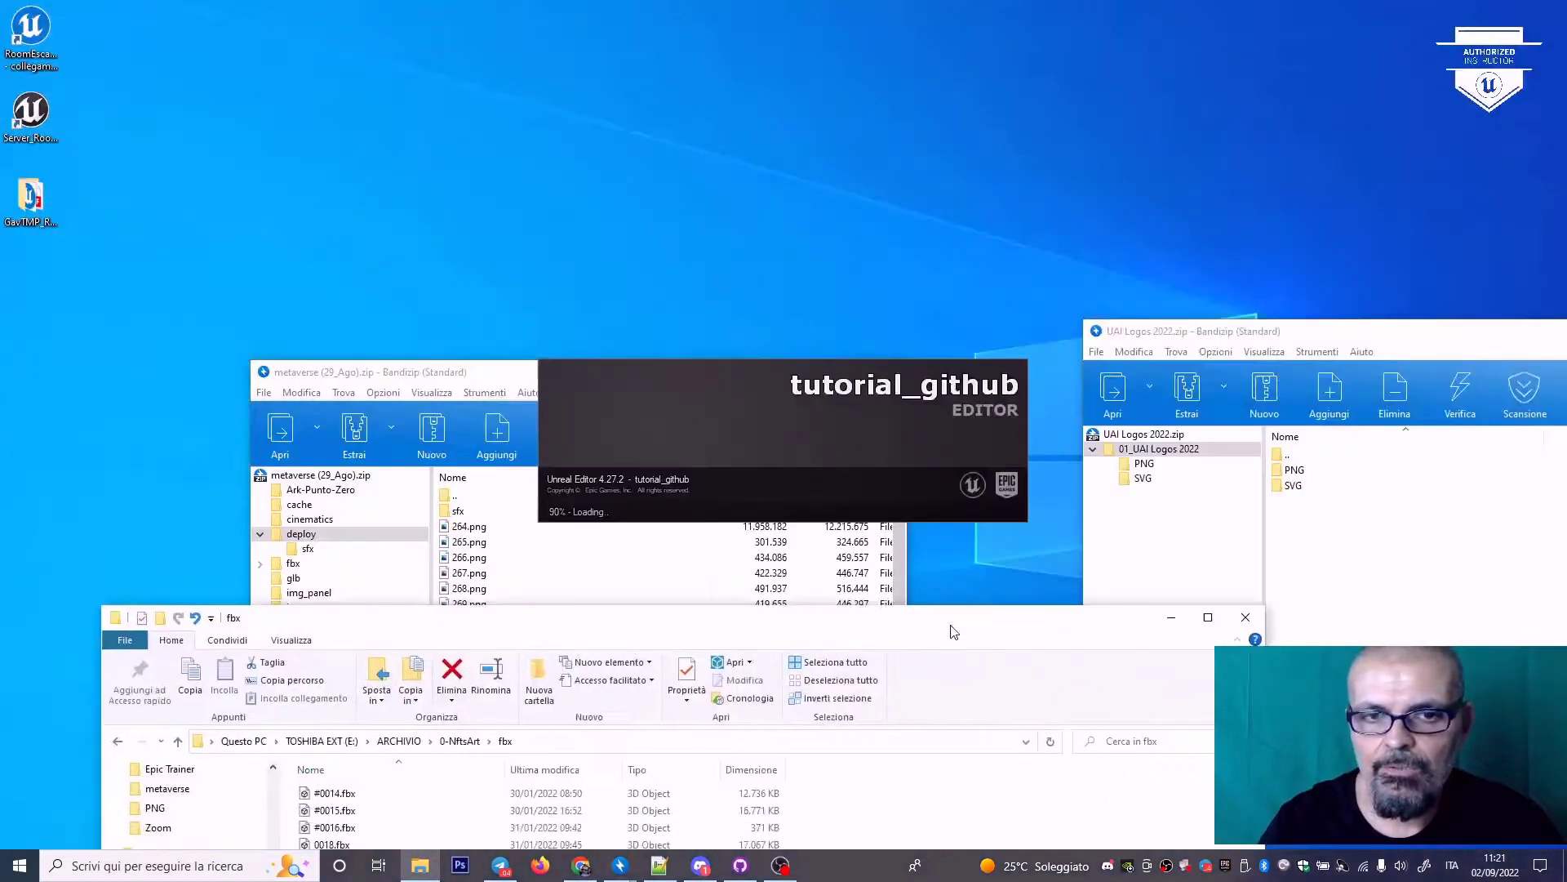
{"action": "left_click_drag", "start_coordinate": [474, 377], "coordinate": [122, 177]}
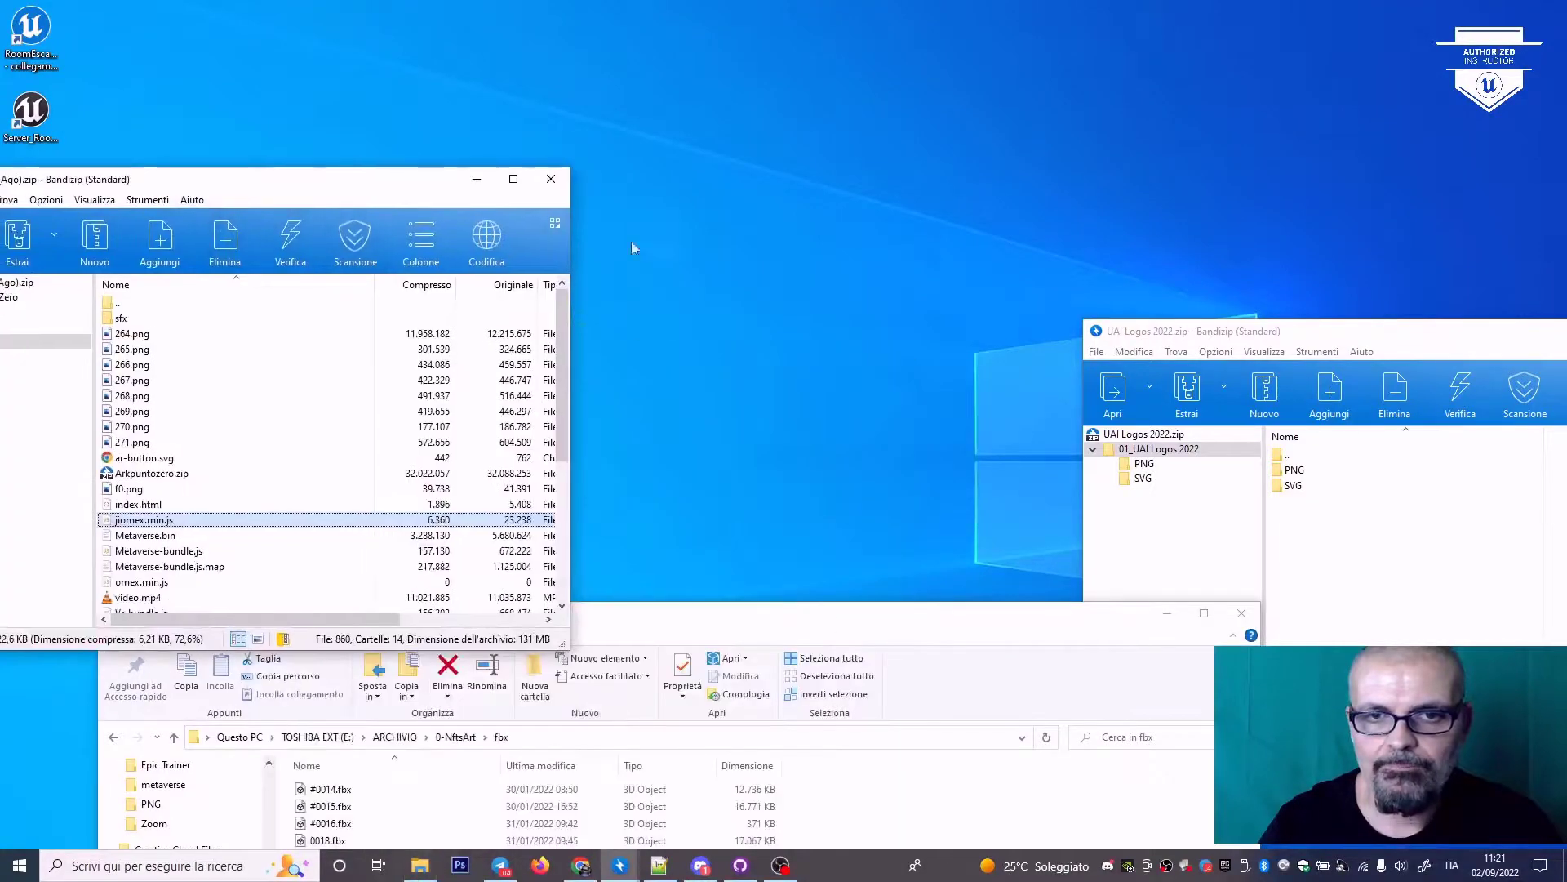
{"action": "left_click", "coordinate": [553, 175]}
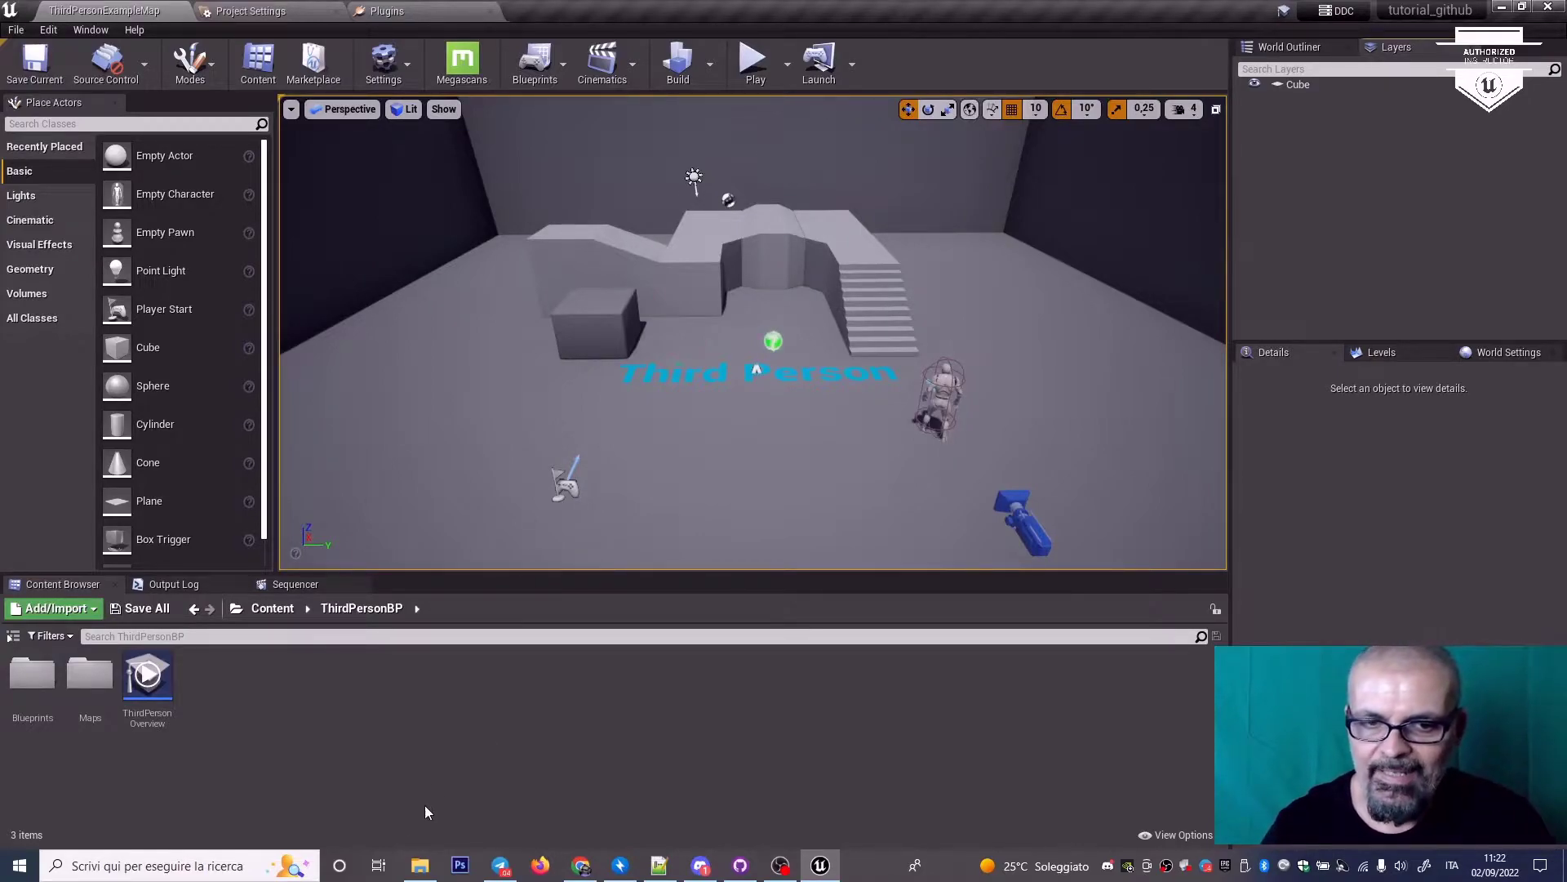
Step: Open the tutorial_github project folder inside UNREAL ENGINE in a new File Explorer window to show its files
{"action": "left_click", "coordinate": [420, 865]}
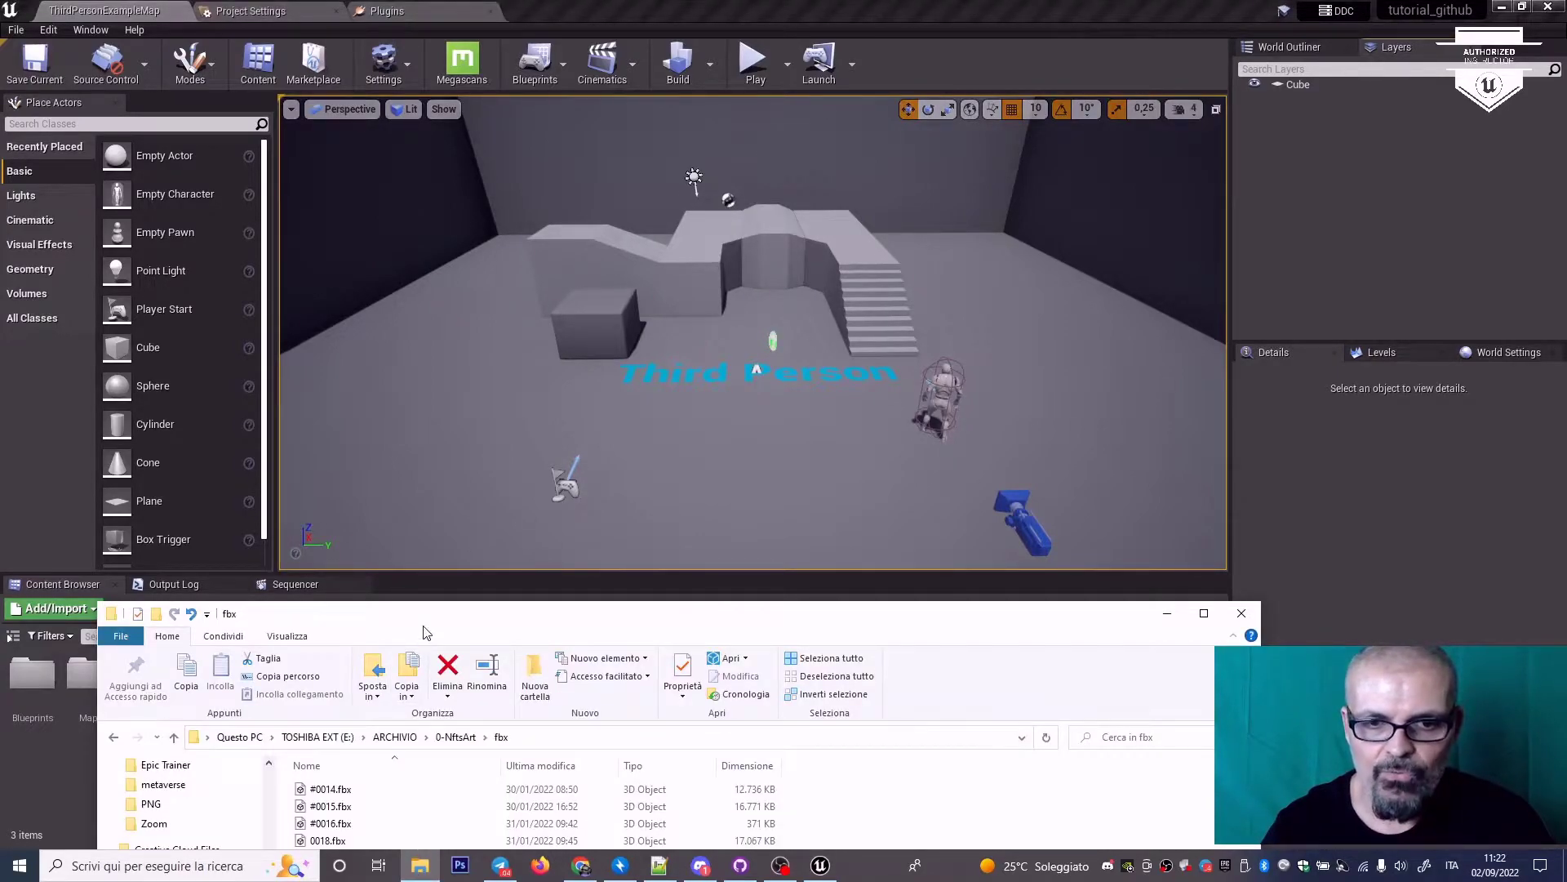
{"action": "left_click", "coordinate": [1167, 613]}
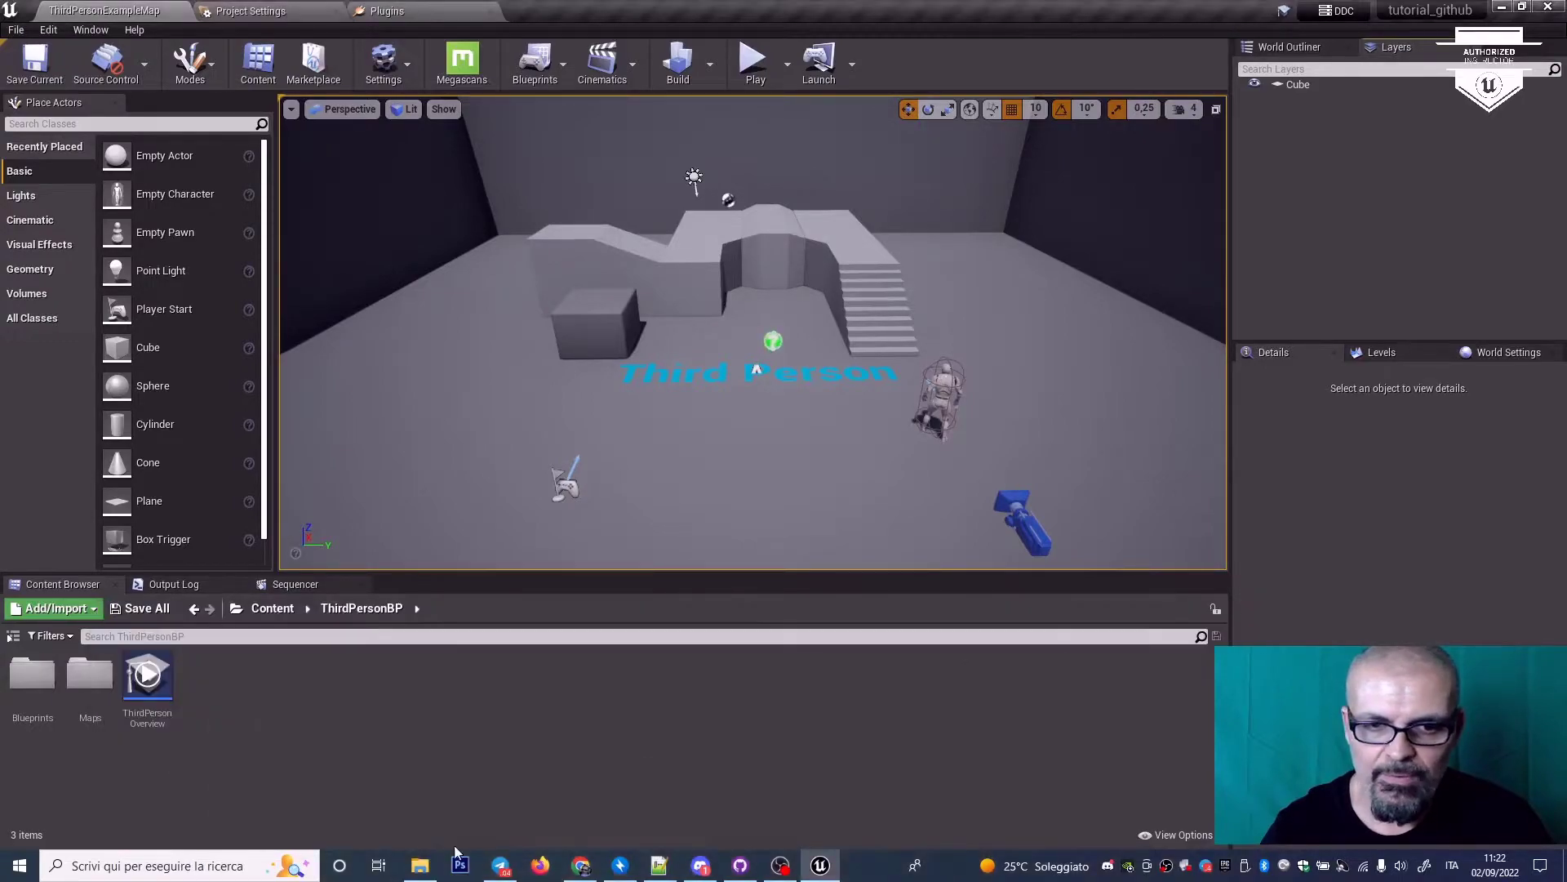
{"action": "right_click", "coordinate": [420, 865]}
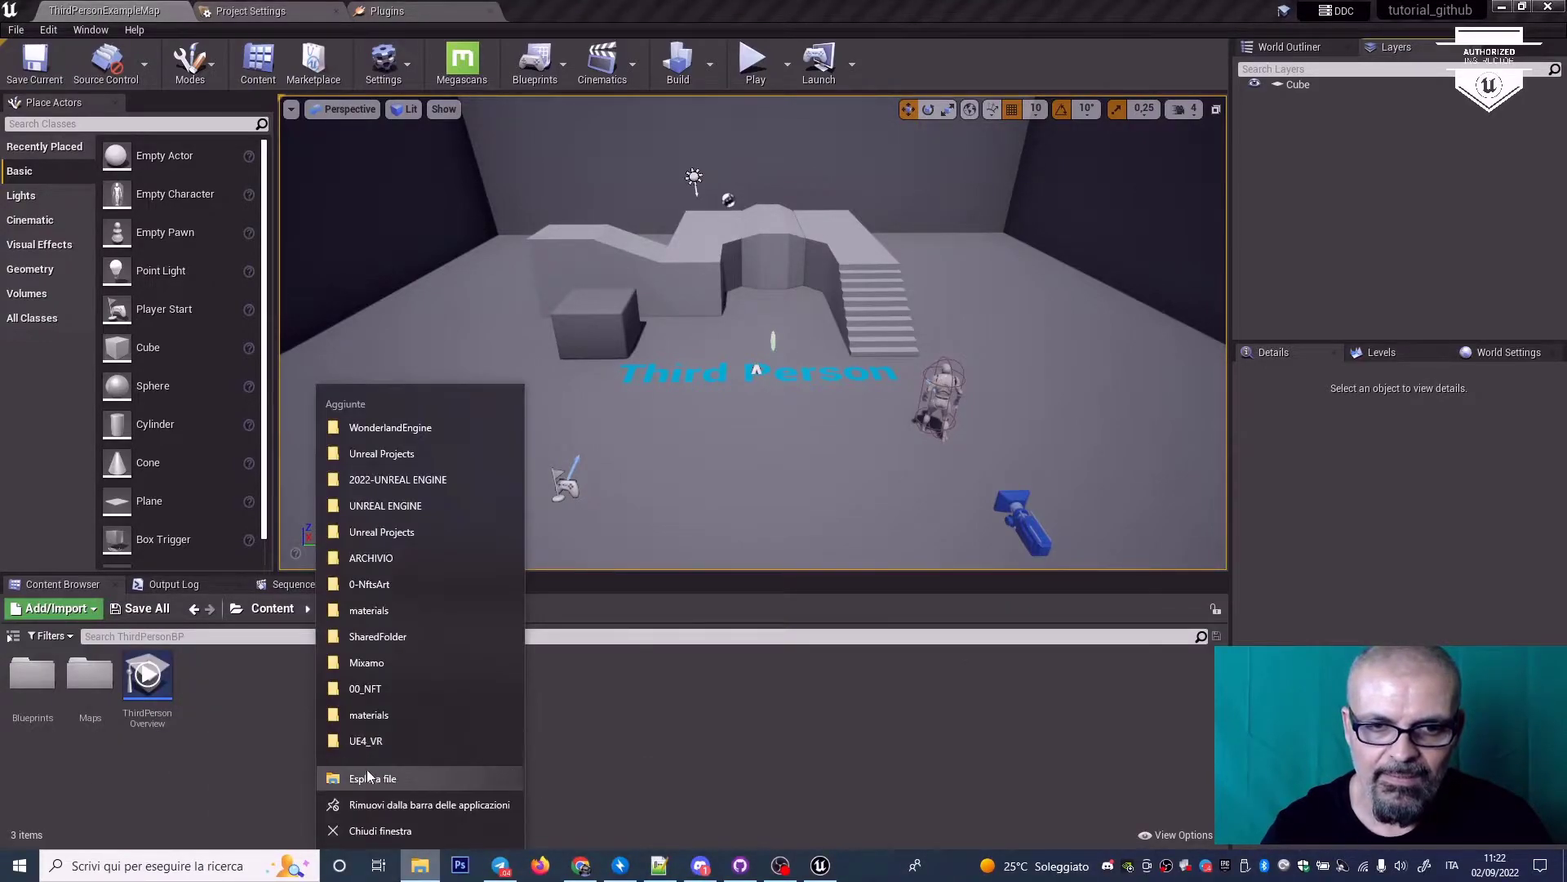
{"action": "left_click", "coordinate": [380, 772]}
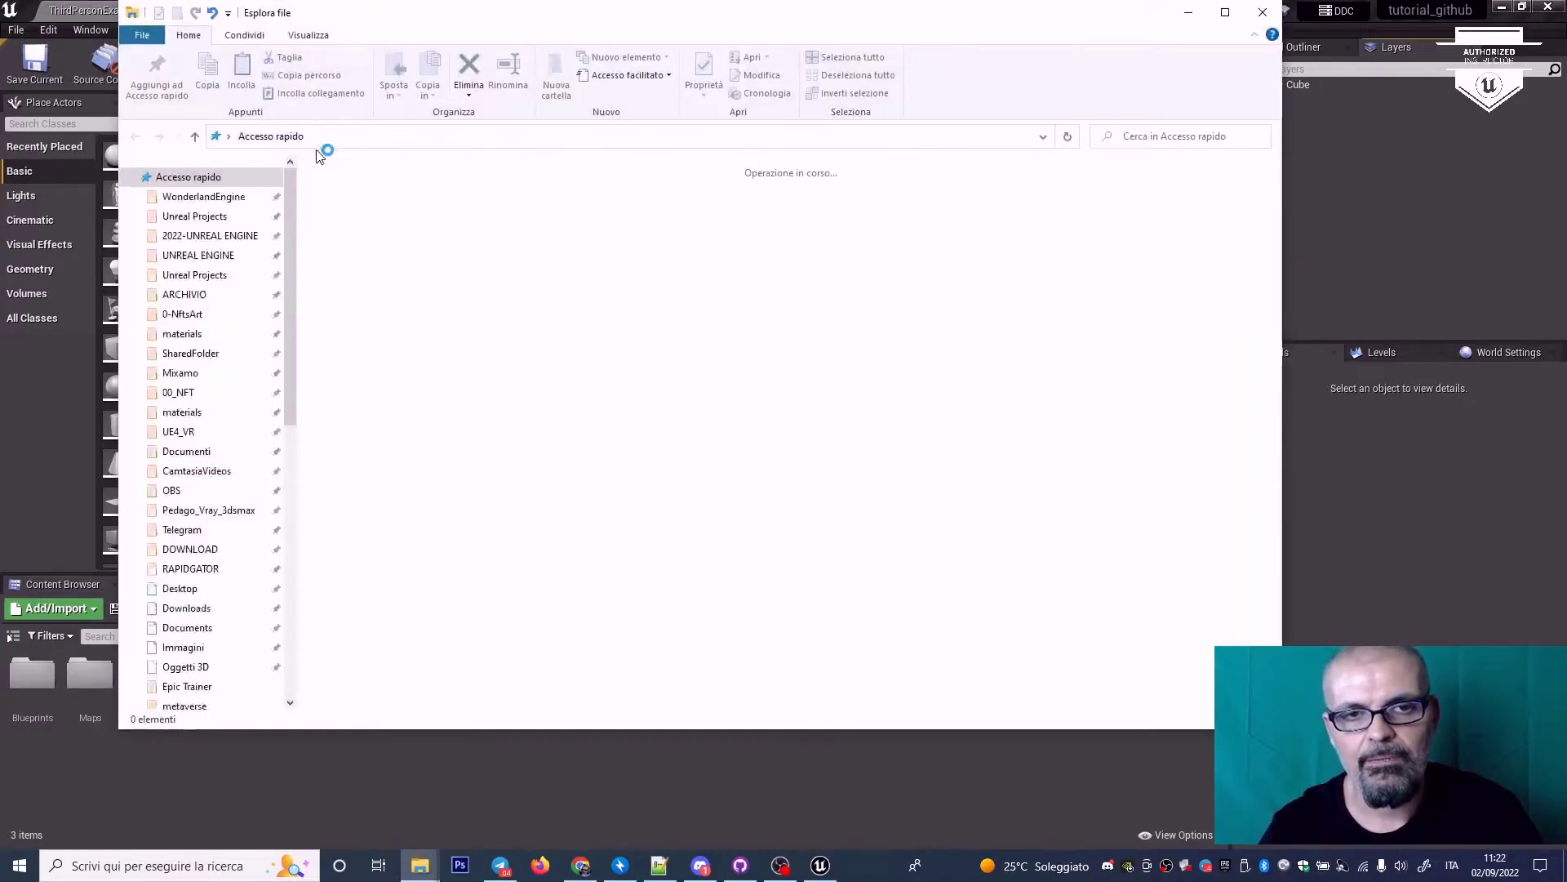
{"action": "left_click", "coordinate": [196, 254]}
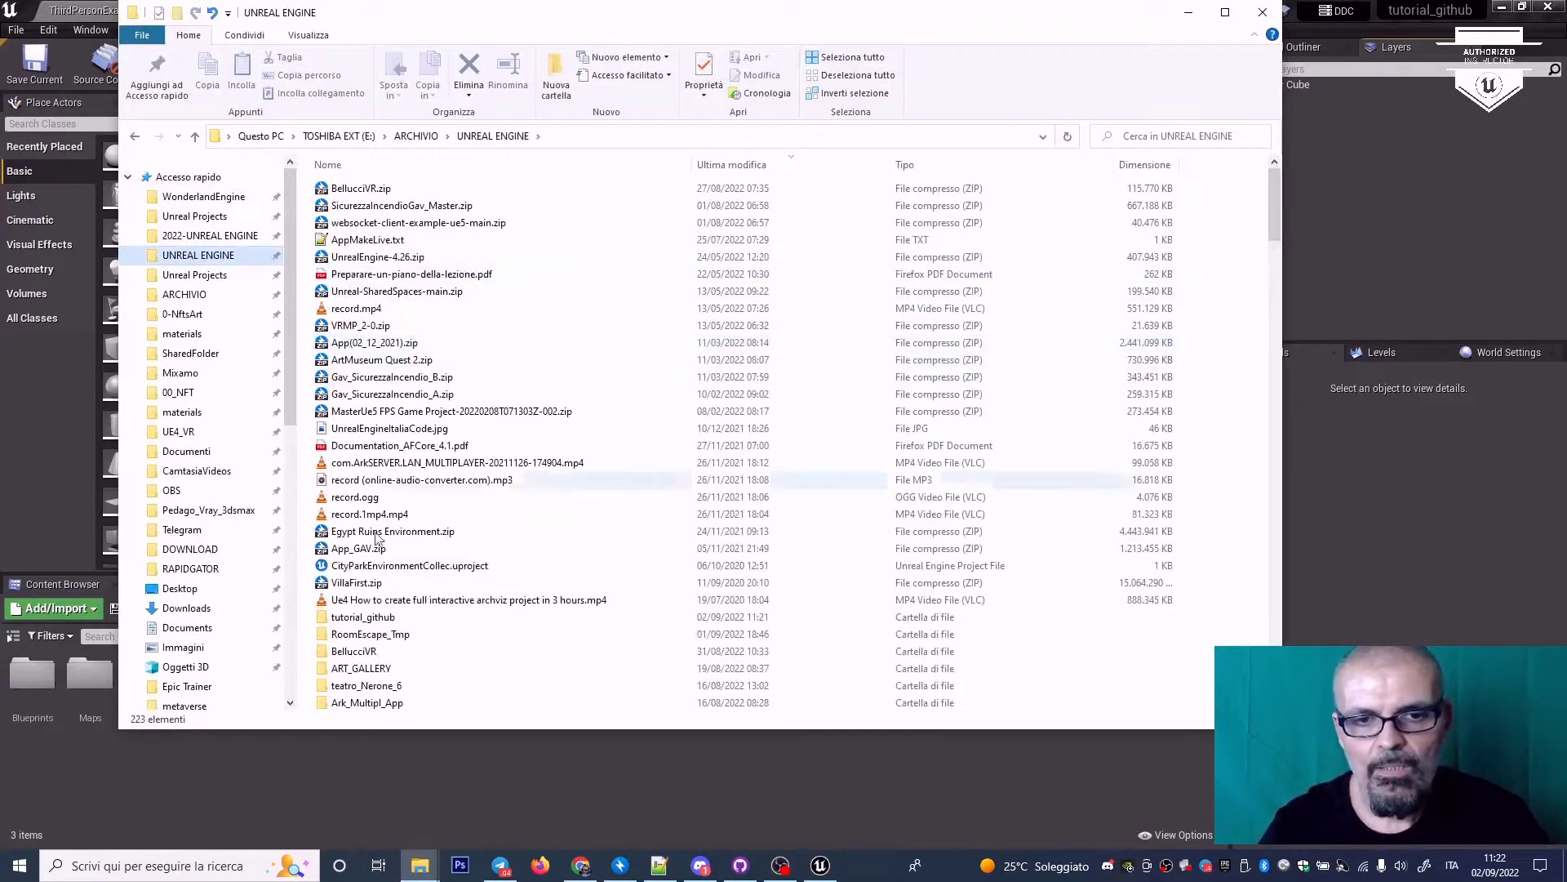
{"action": "left_click", "coordinate": [376, 621]}
{"action": "double_click", "coordinate": [376, 620]}
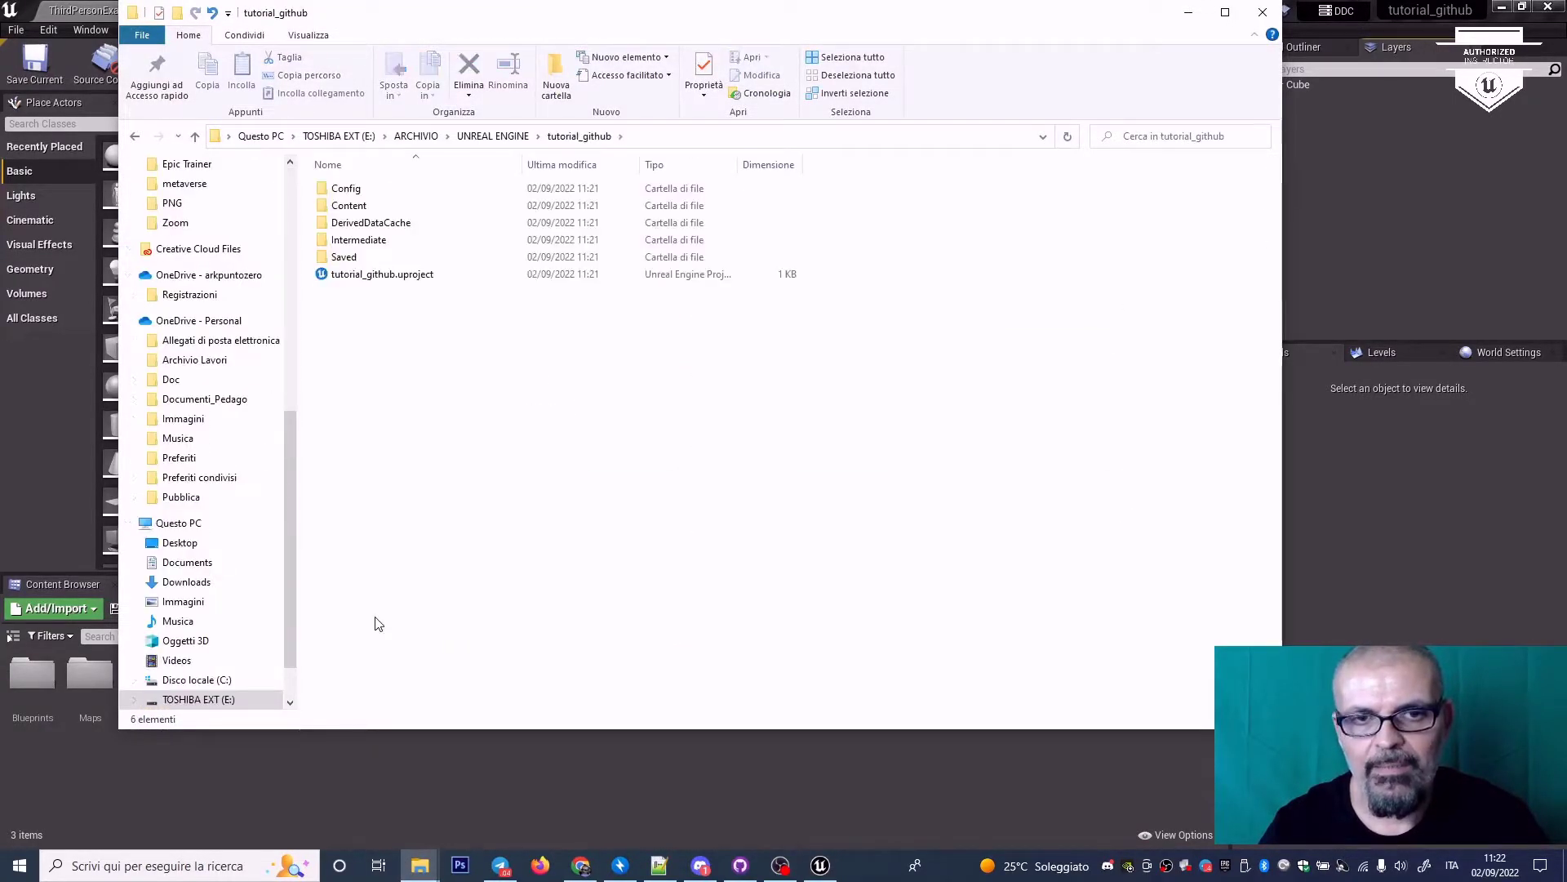
{"action": "left_click_drag", "start_coordinate": [465, 7], "coordinate": [611, 198]}
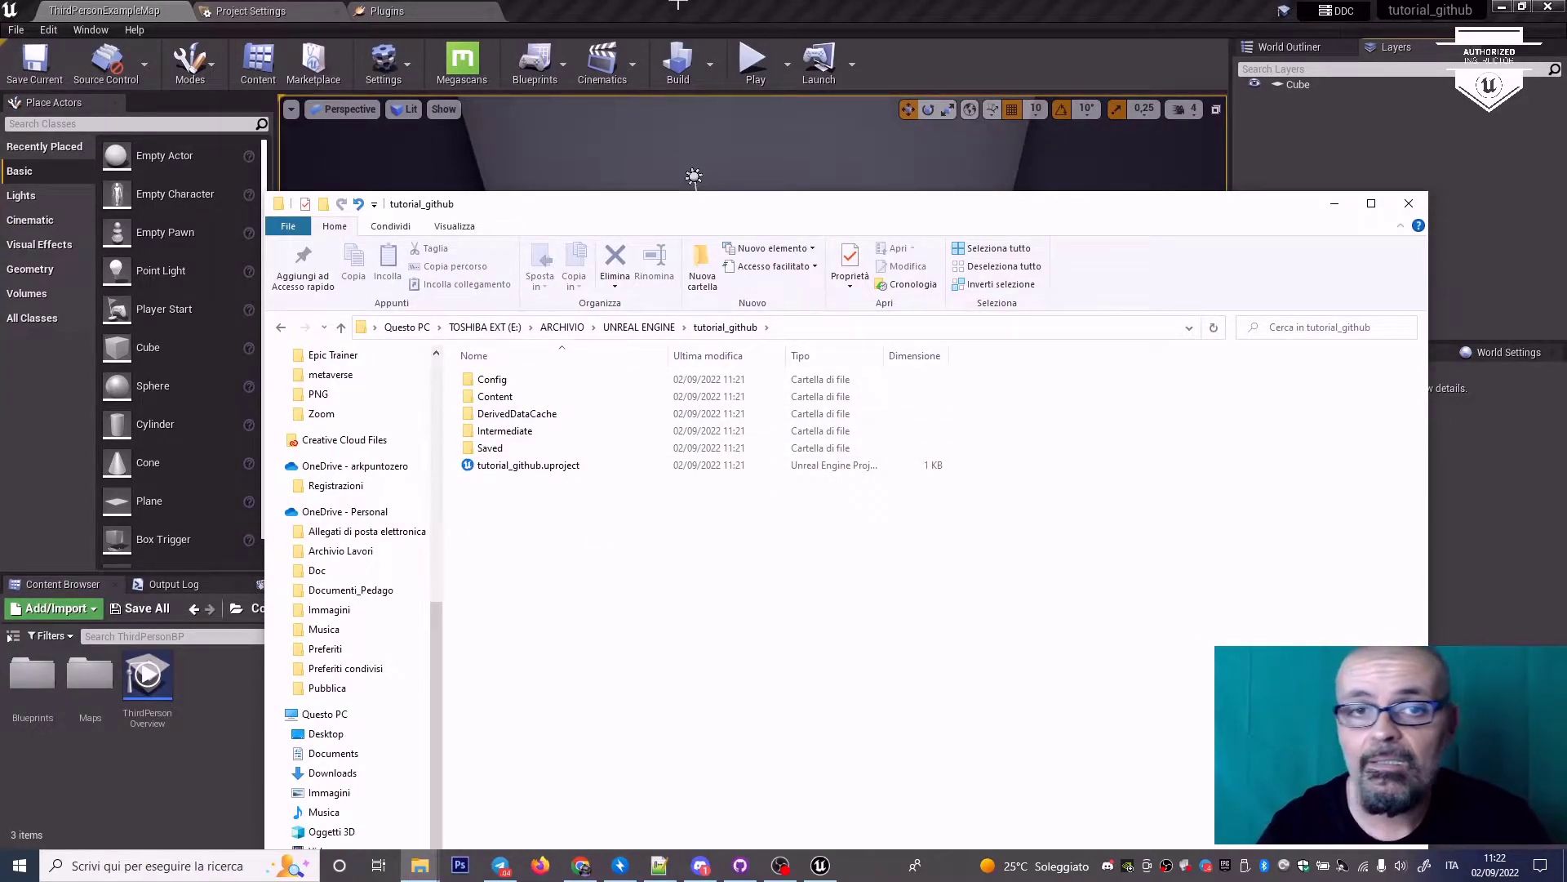
Step: In Unreal Editor, connect to source control with Git (beta version) as provider and initialize the project with Git, keeping the default options
{"action": "left_click", "coordinate": [635, 18]}
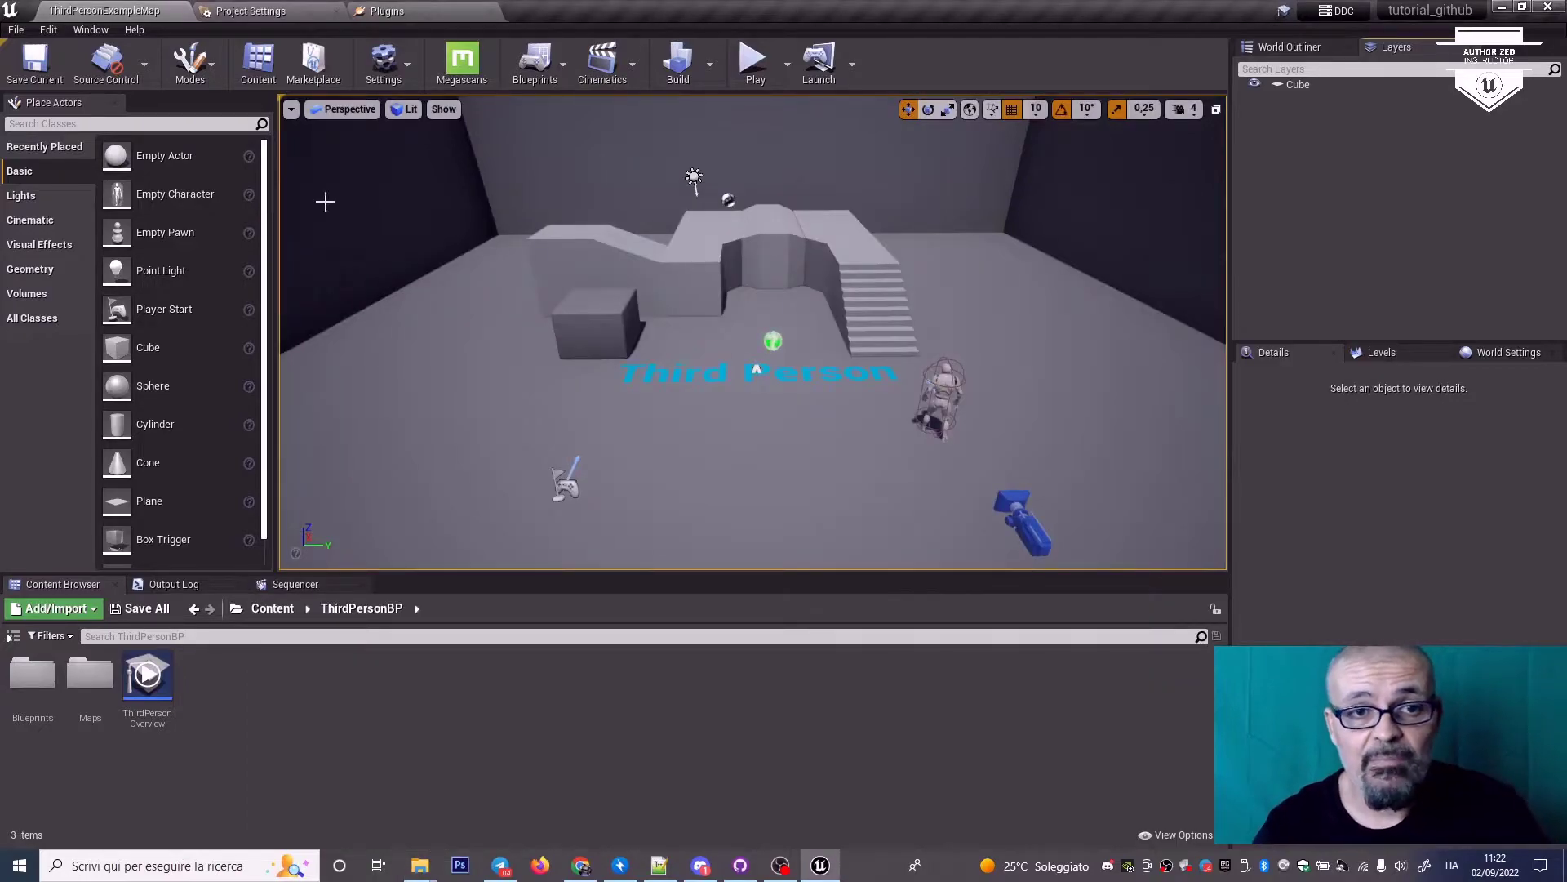
{"action": "left_click", "coordinate": [131, 74]}
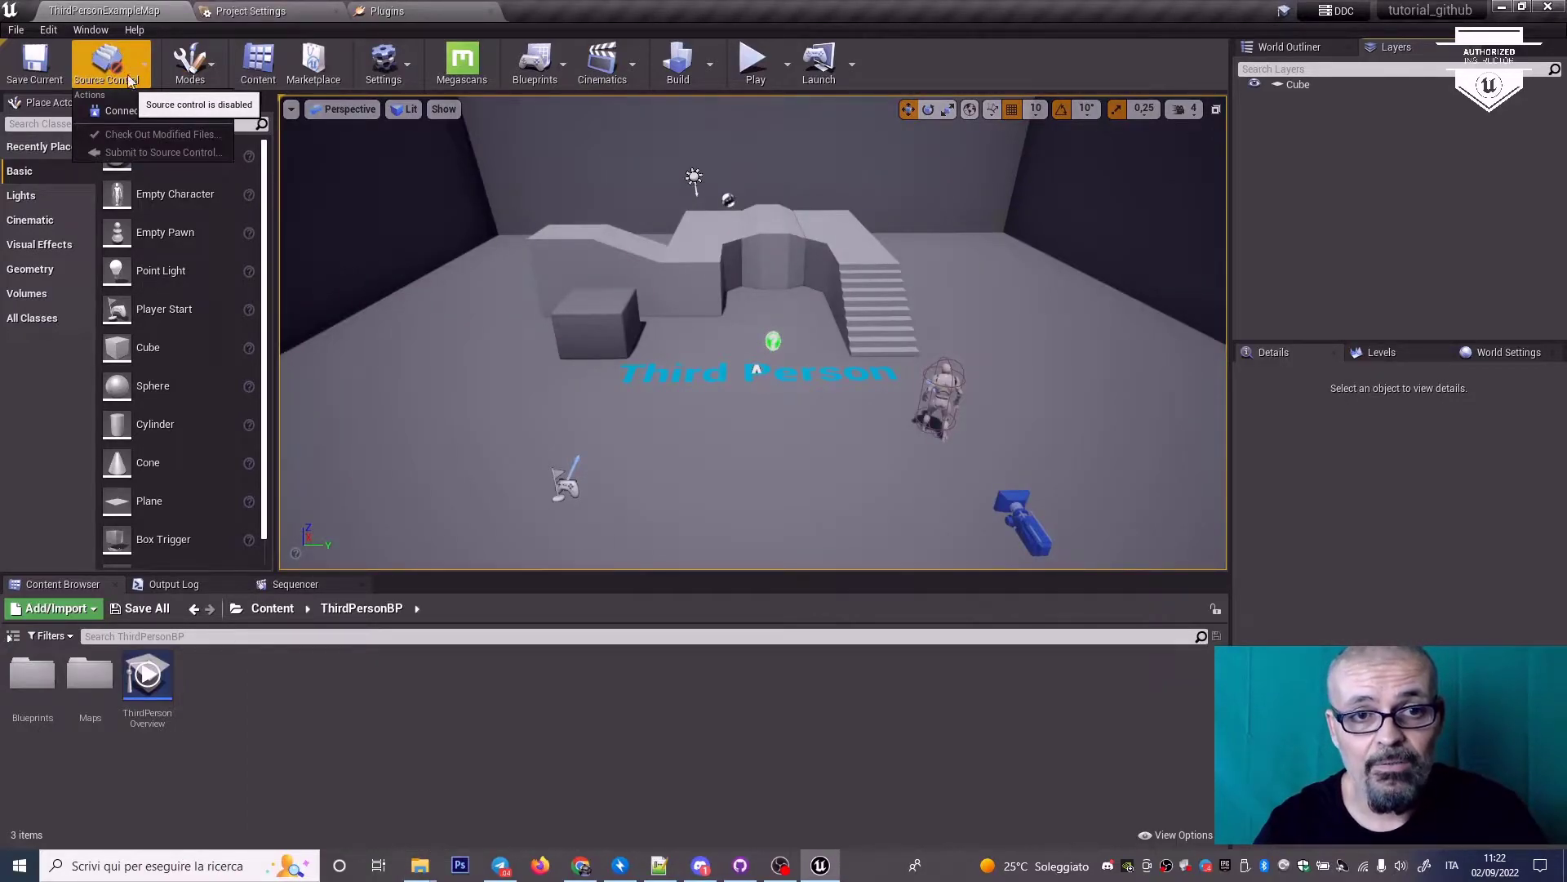
{"action": "left_click", "coordinate": [124, 114]}
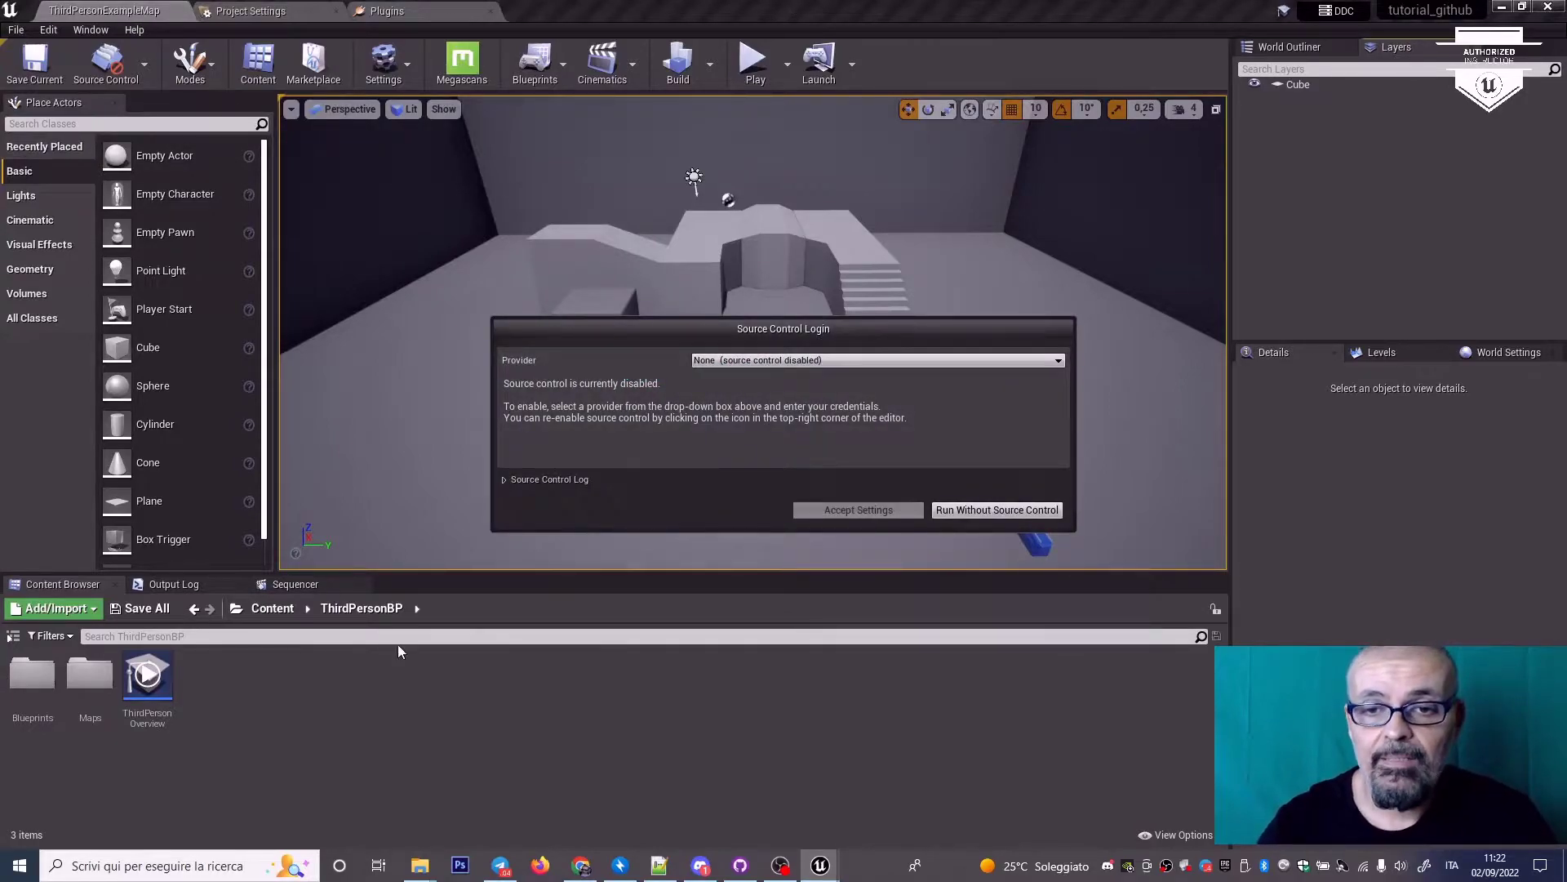
{"action": "left_click", "coordinate": [799, 364]}
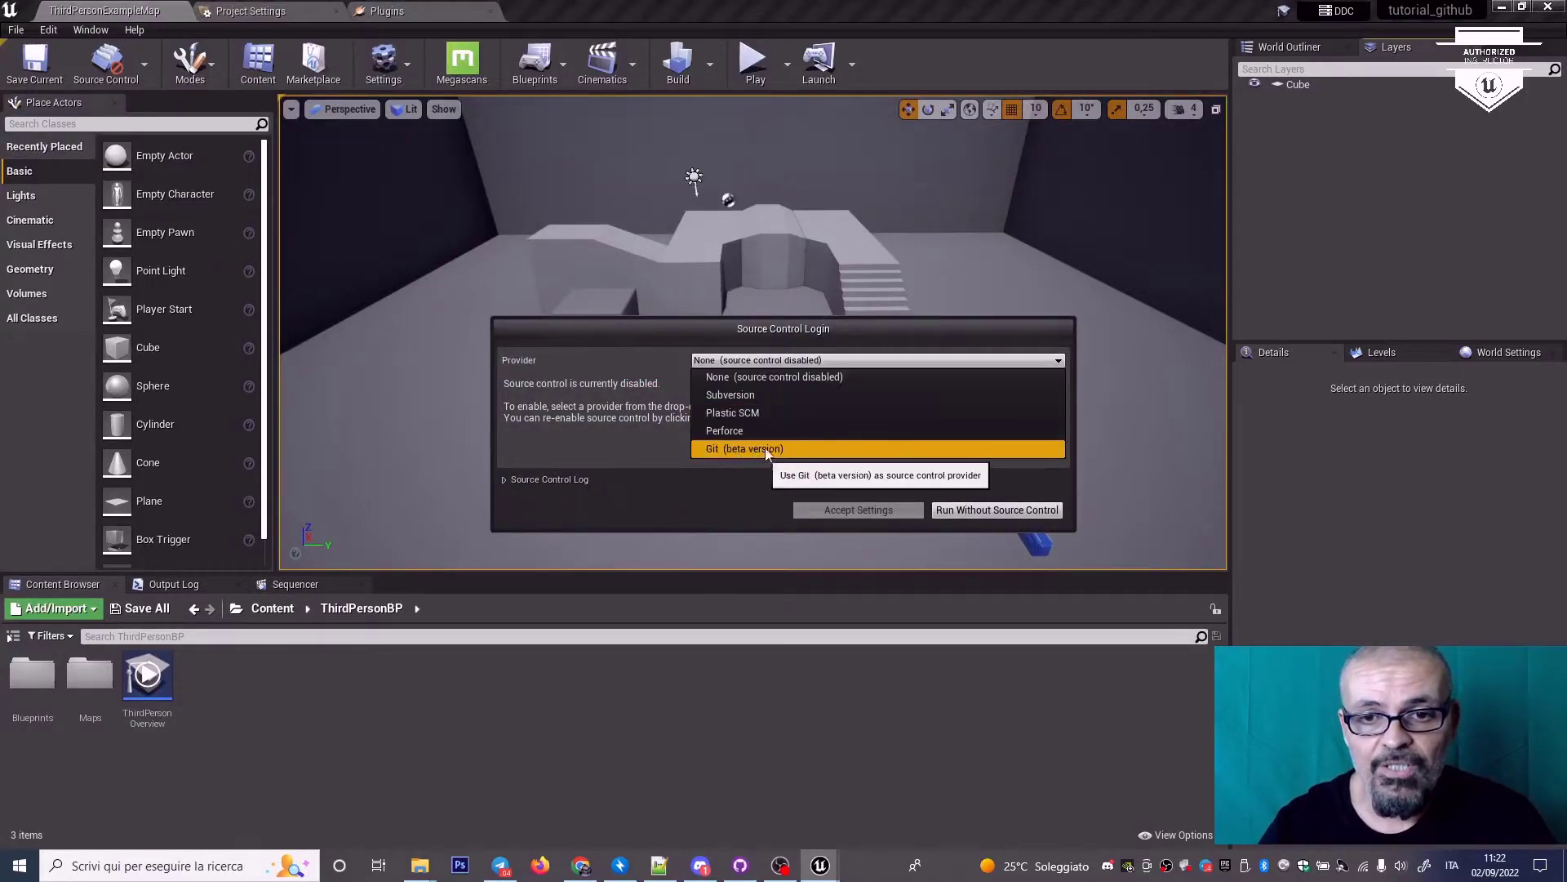
{"action": "left_click", "coordinate": [771, 449]}
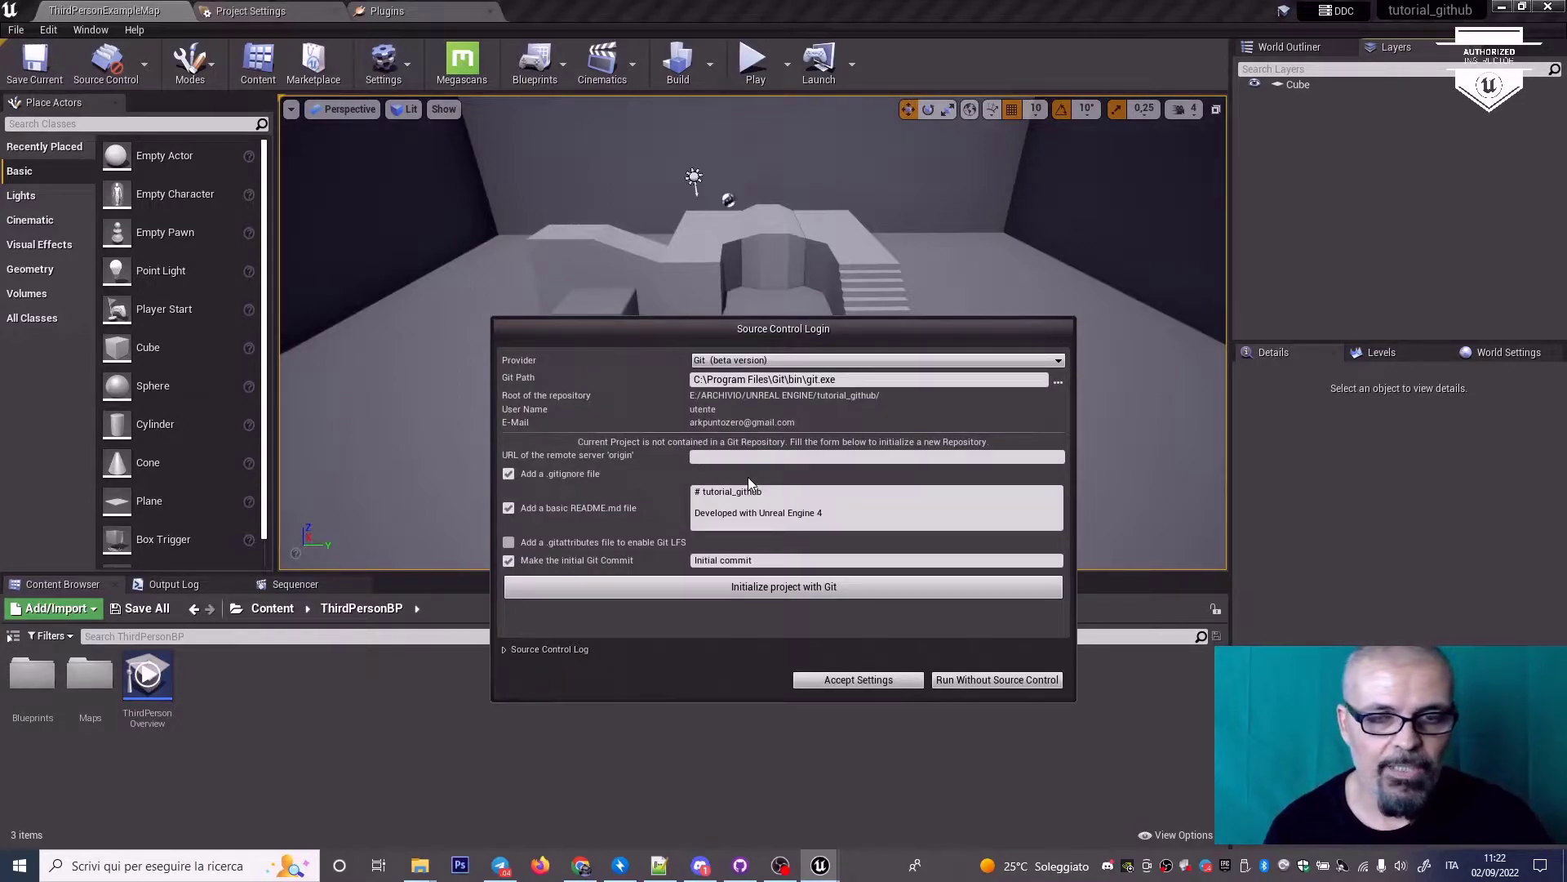
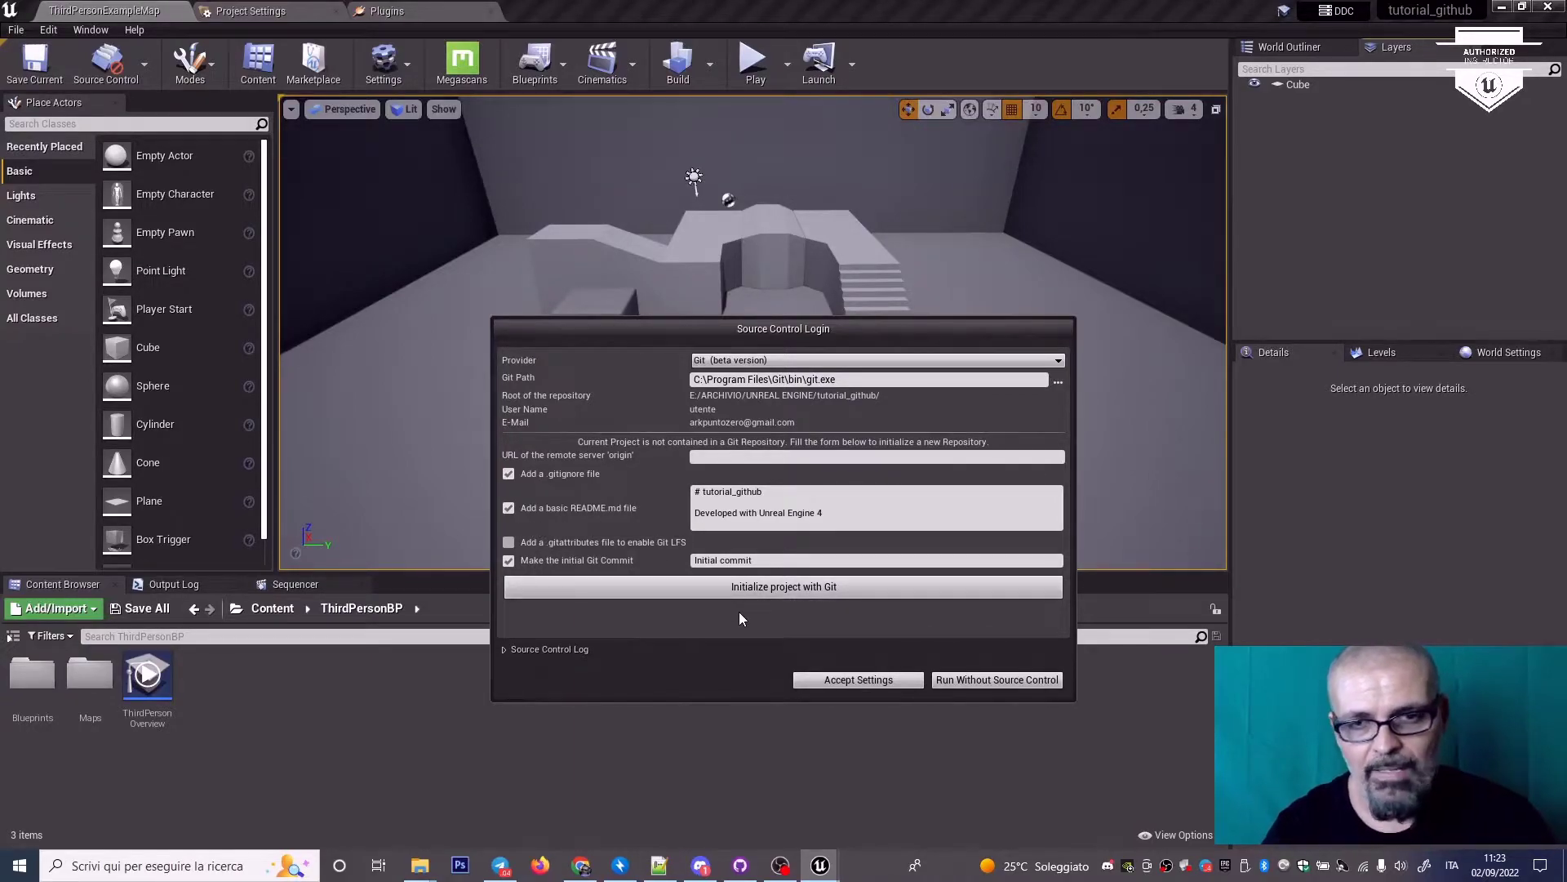
{"action": "left_click", "coordinate": [794, 589]}
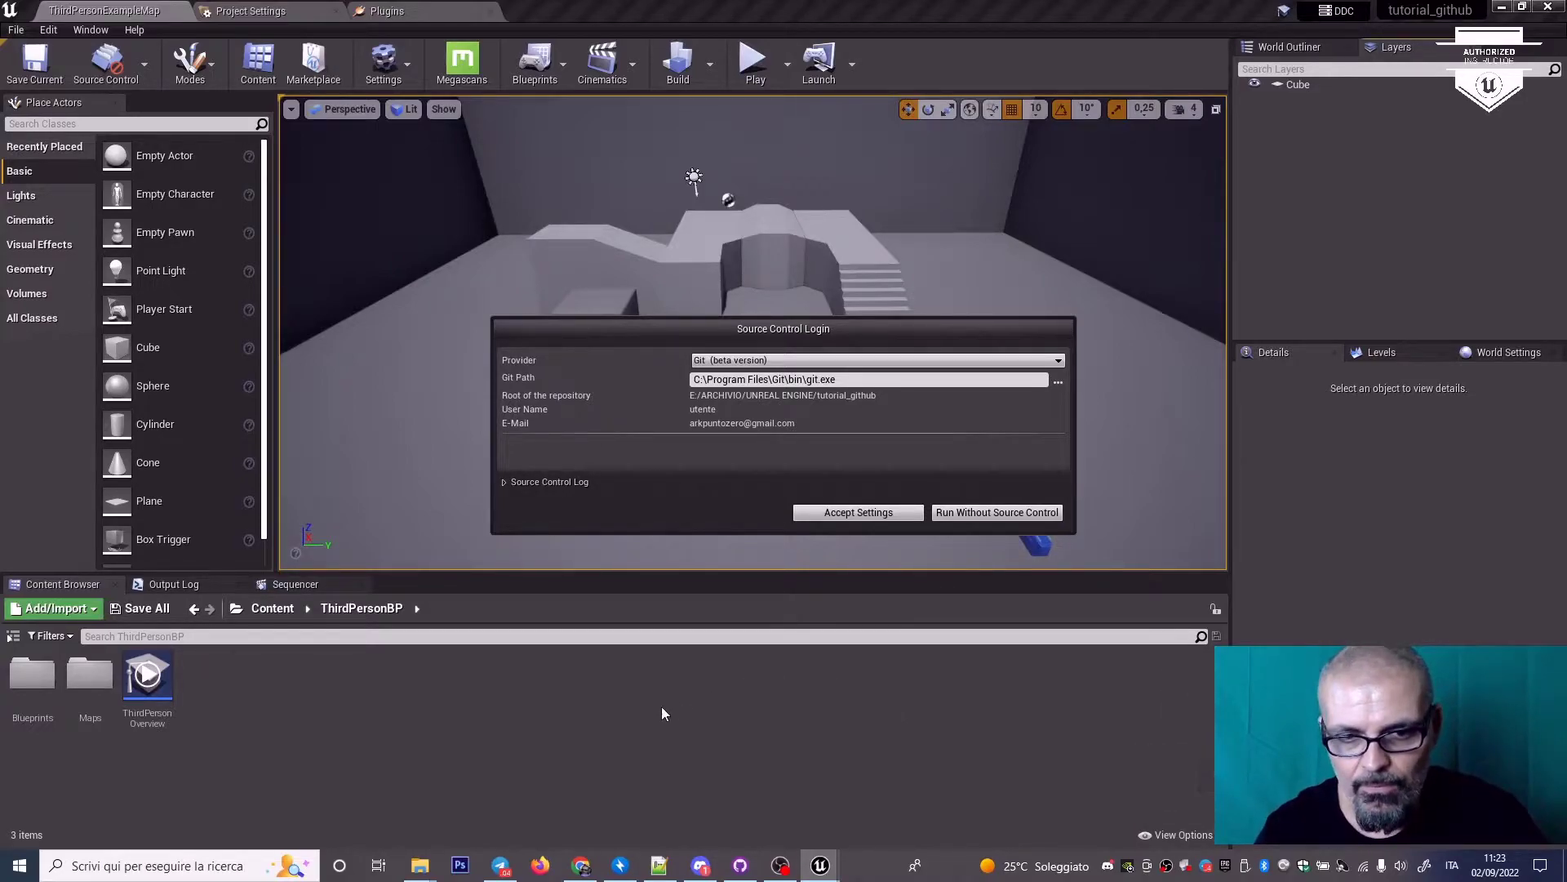
Step: Check the tutorial_github project files in File Explorer, minimize that window, and accept the Git source control settings in Unreal Editor
{"action": "mouse_move", "coordinate": [420, 867]}
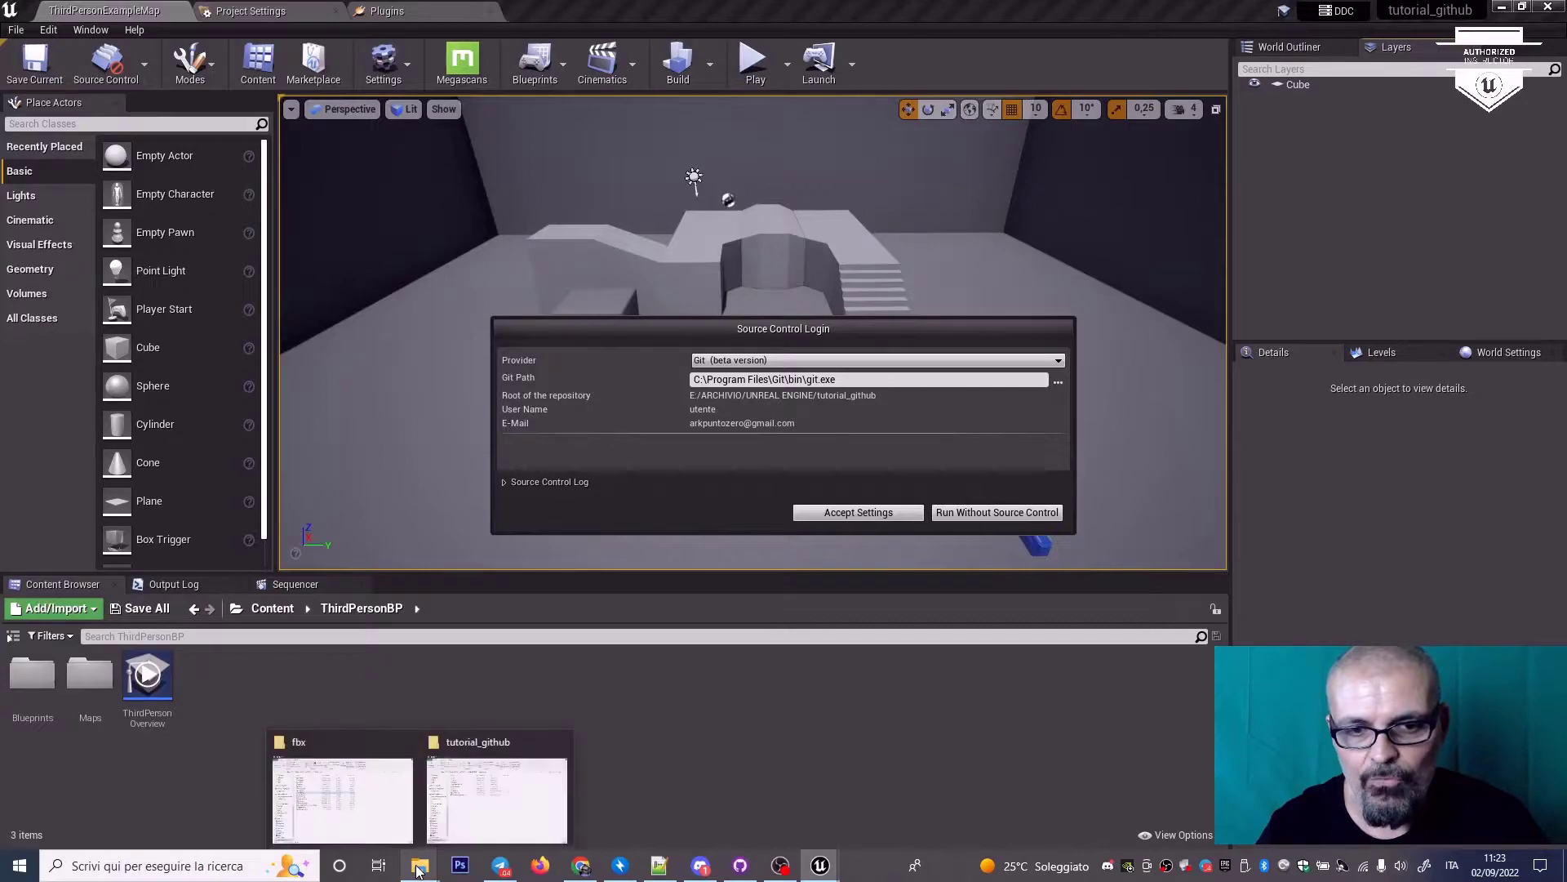
{"action": "left_click", "coordinate": [490, 796]}
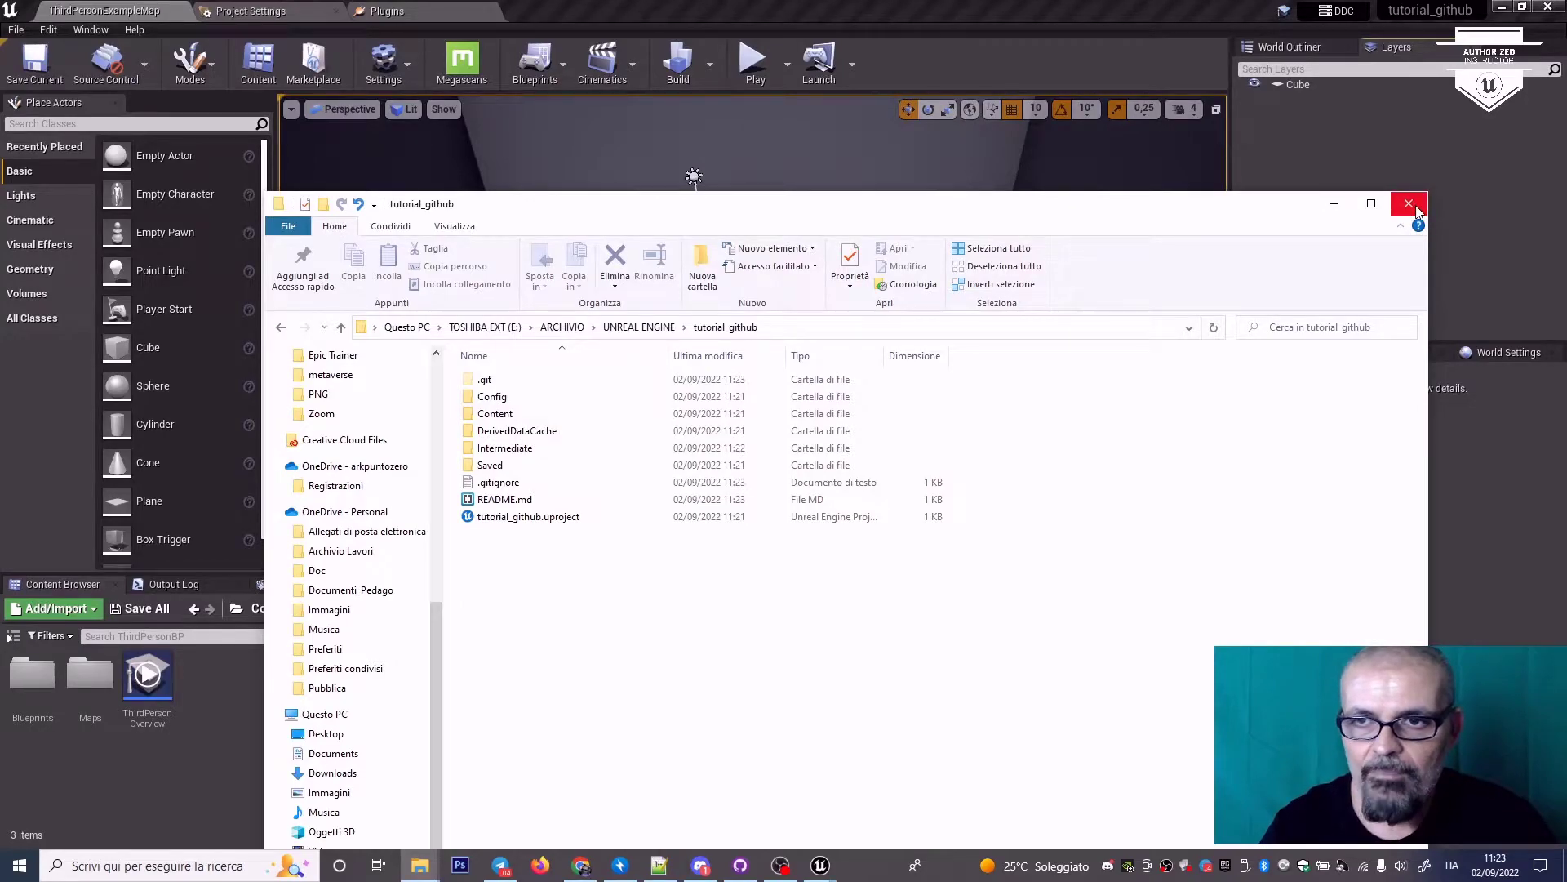
{"action": "left_click", "coordinate": [1336, 204]}
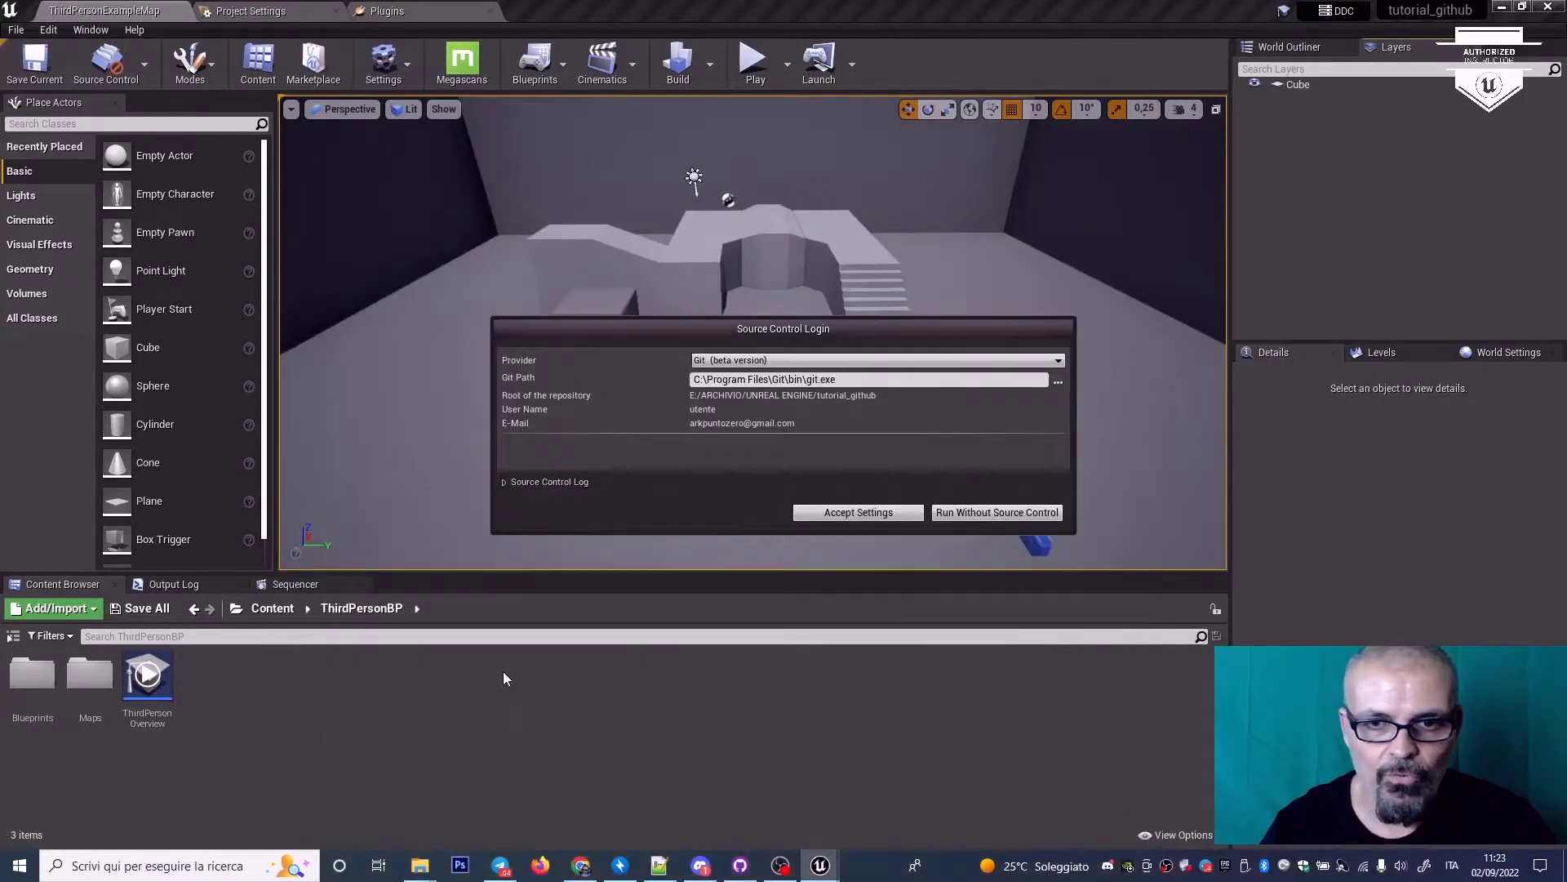
{"action": "left_click", "coordinate": [854, 512]}
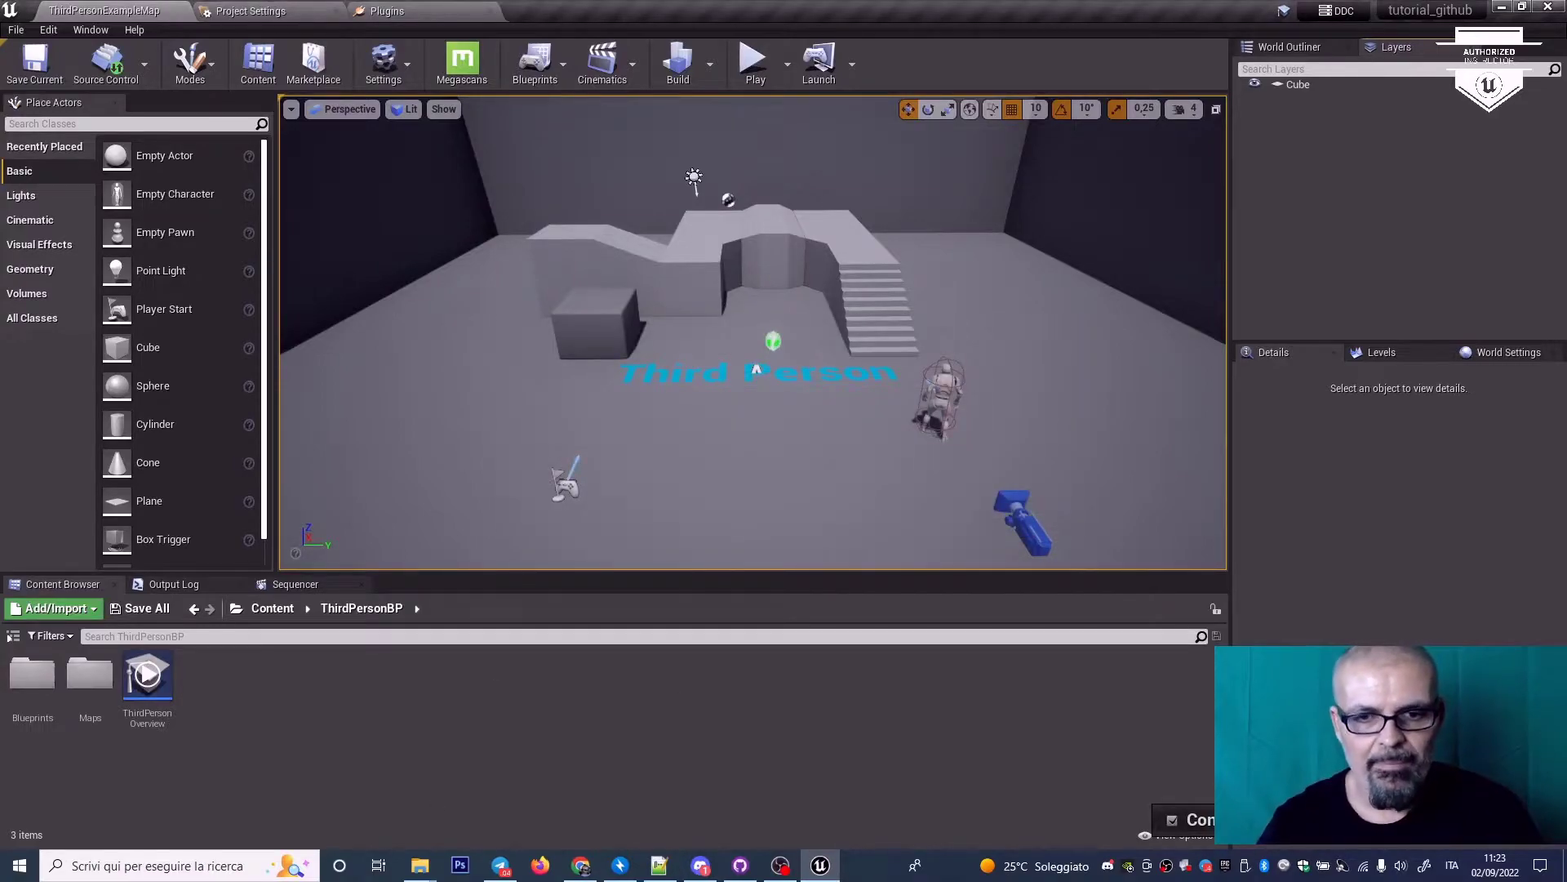
Step: Switch to GitHub Desktop and add the tutorial_github folder inside UNREAL ENGINE as a local repository
{"action": "left_click", "coordinate": [745, 868]}
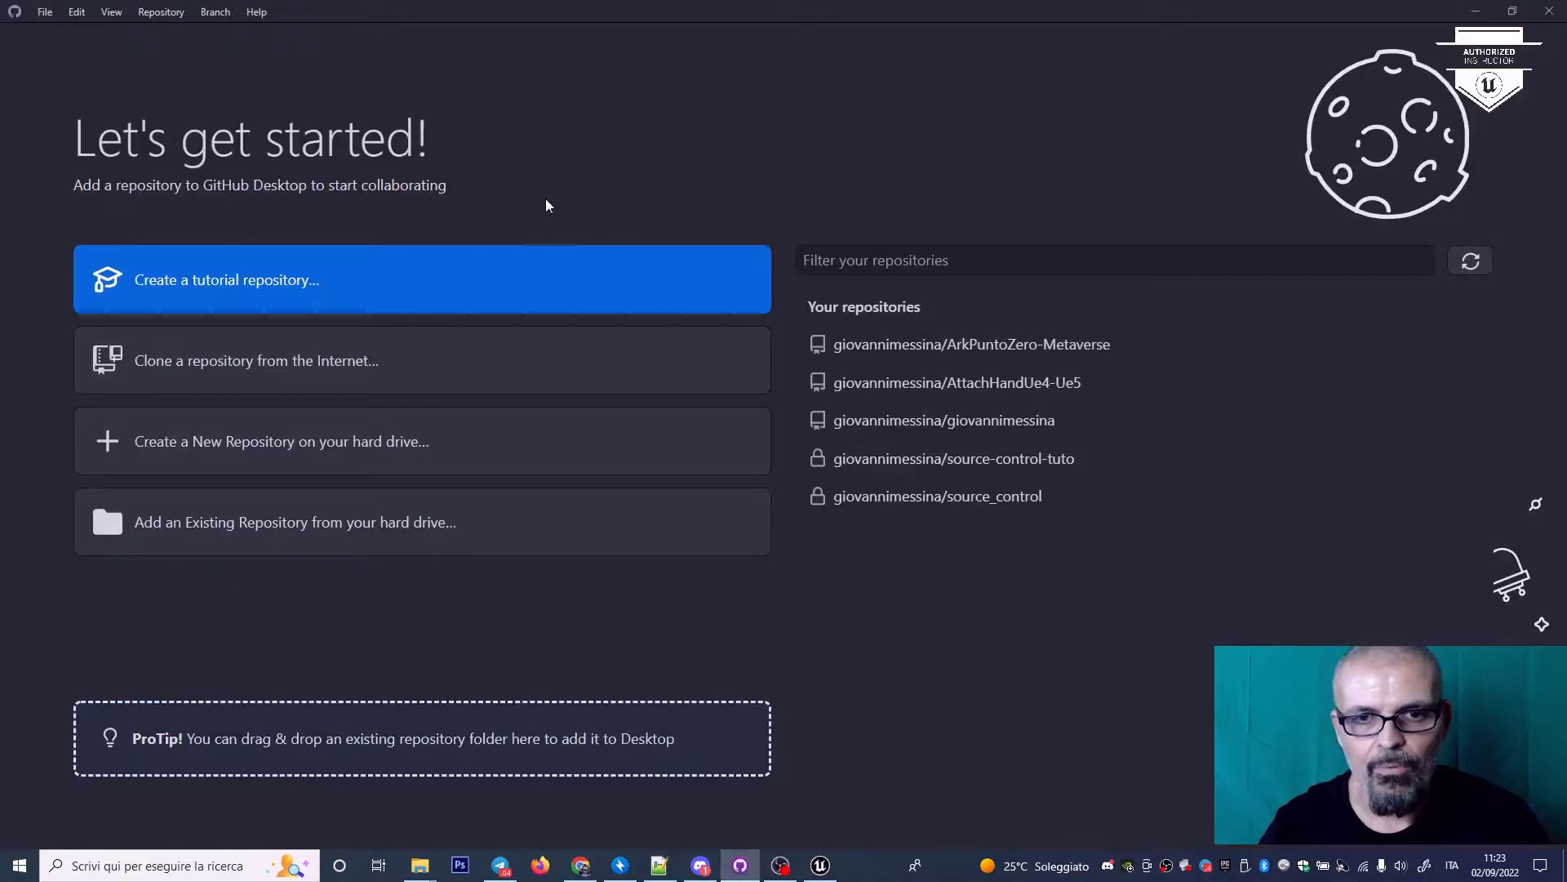
{"action": "left_click", "coordinate": [48, 13]}
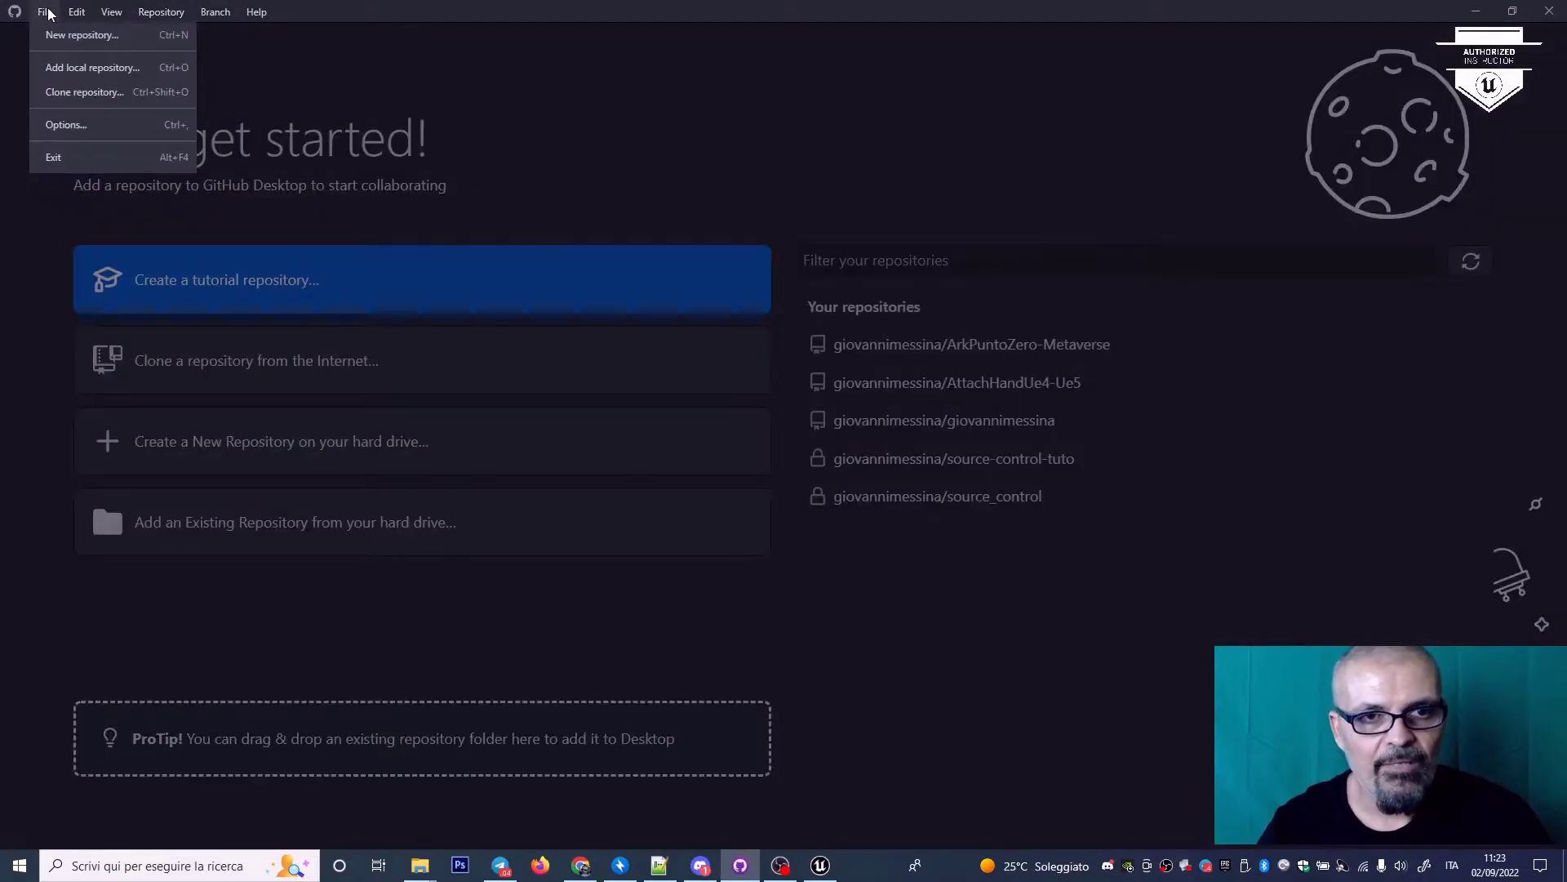
{"action": "left_click", "coordinate": [109, 71]}
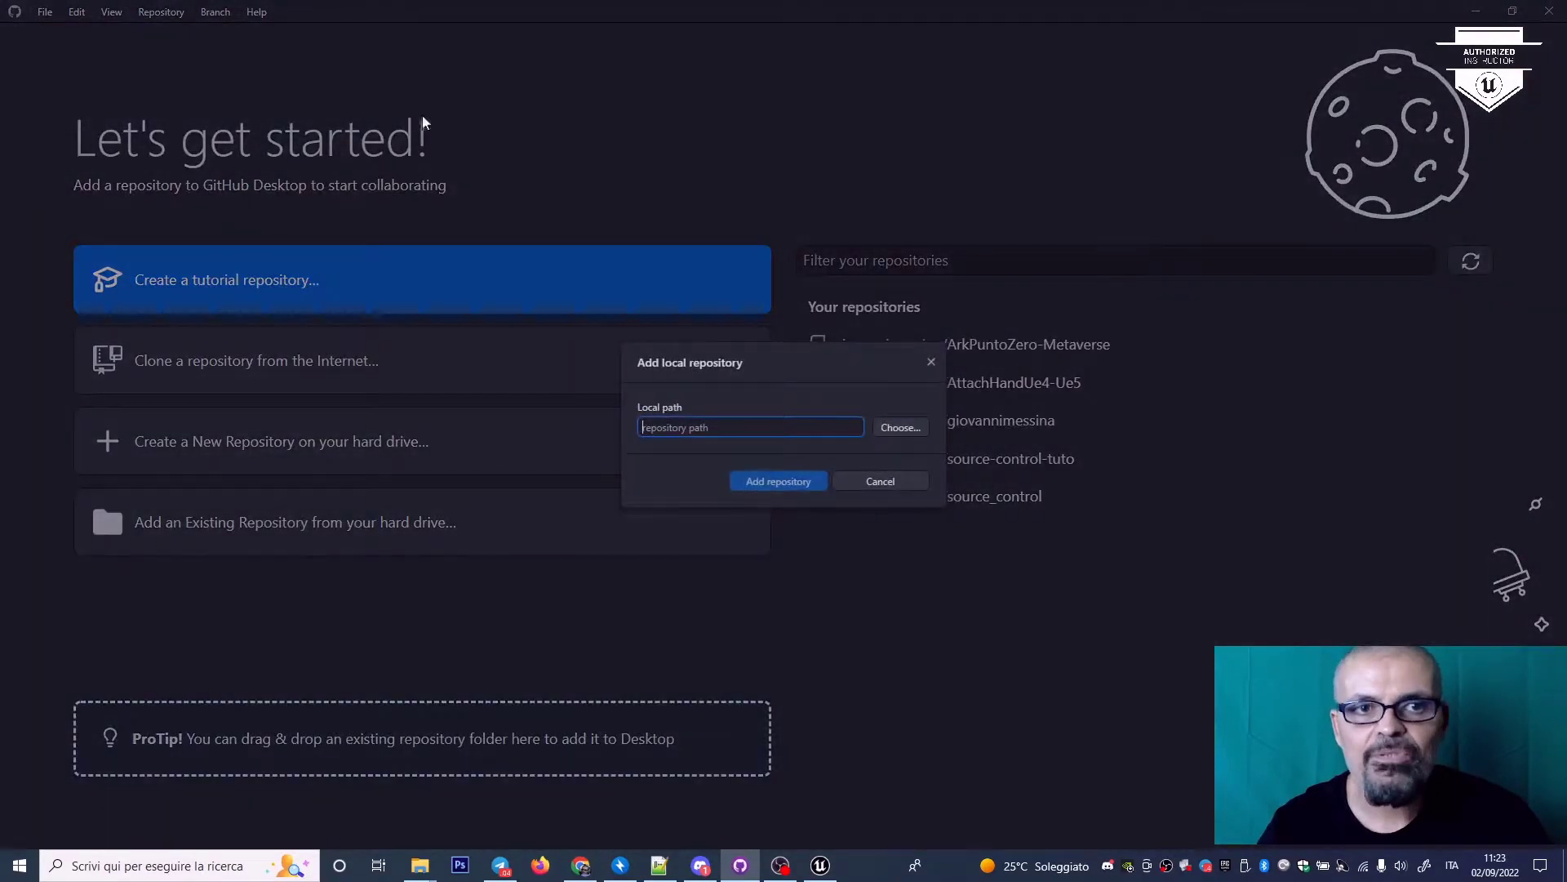
{"action": "left_click", "coordinate": [912, 433]}
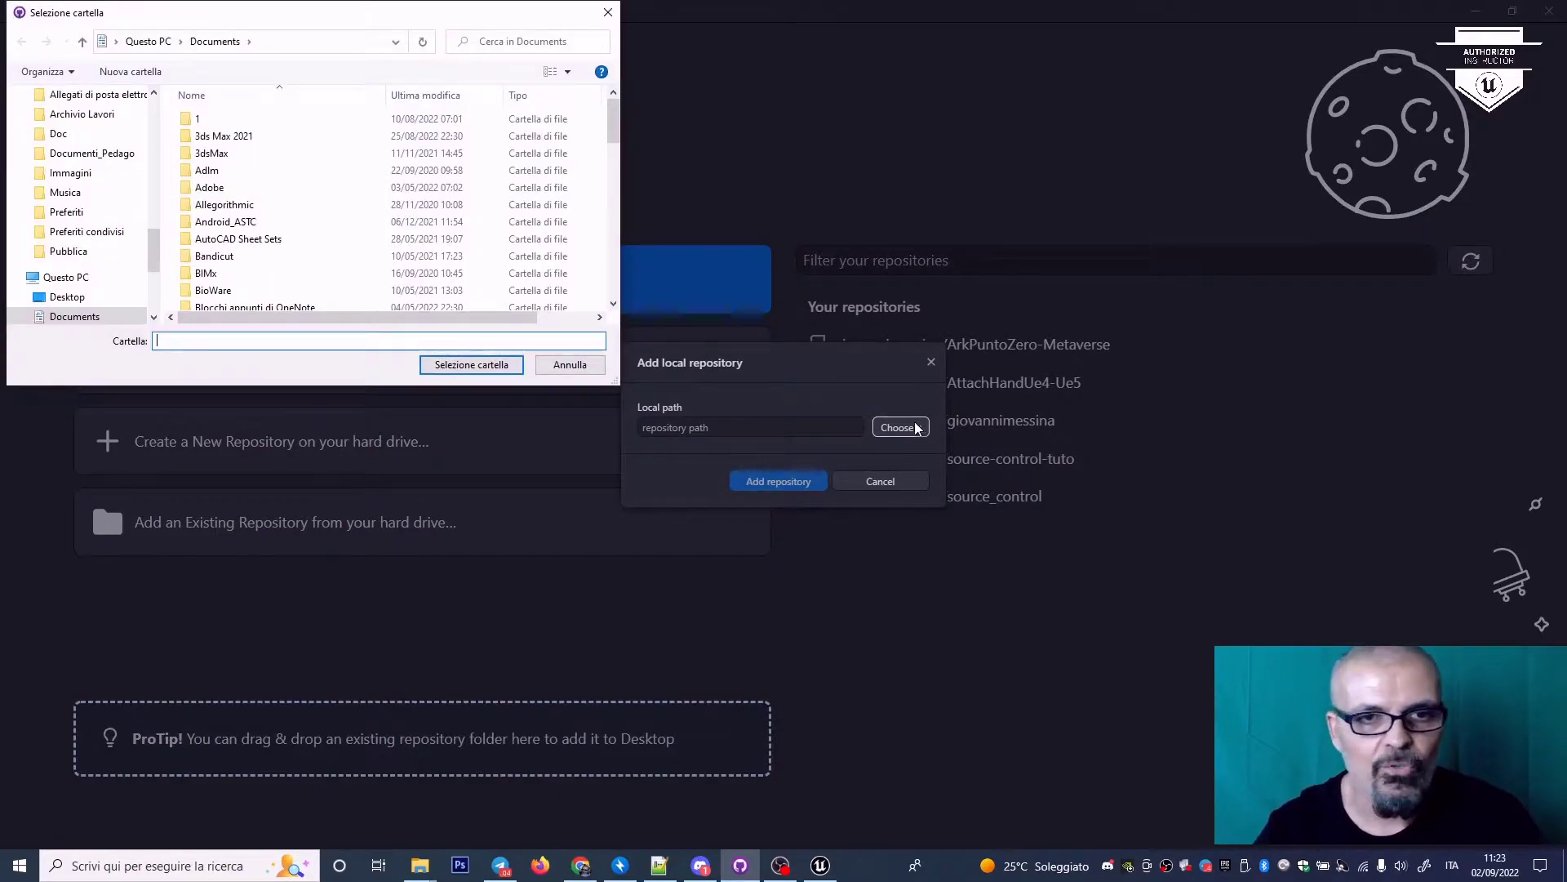
{"action": "scroll", "coordinate": [90, 244], "scroll_direction": "up", "scroll_amount": 10}
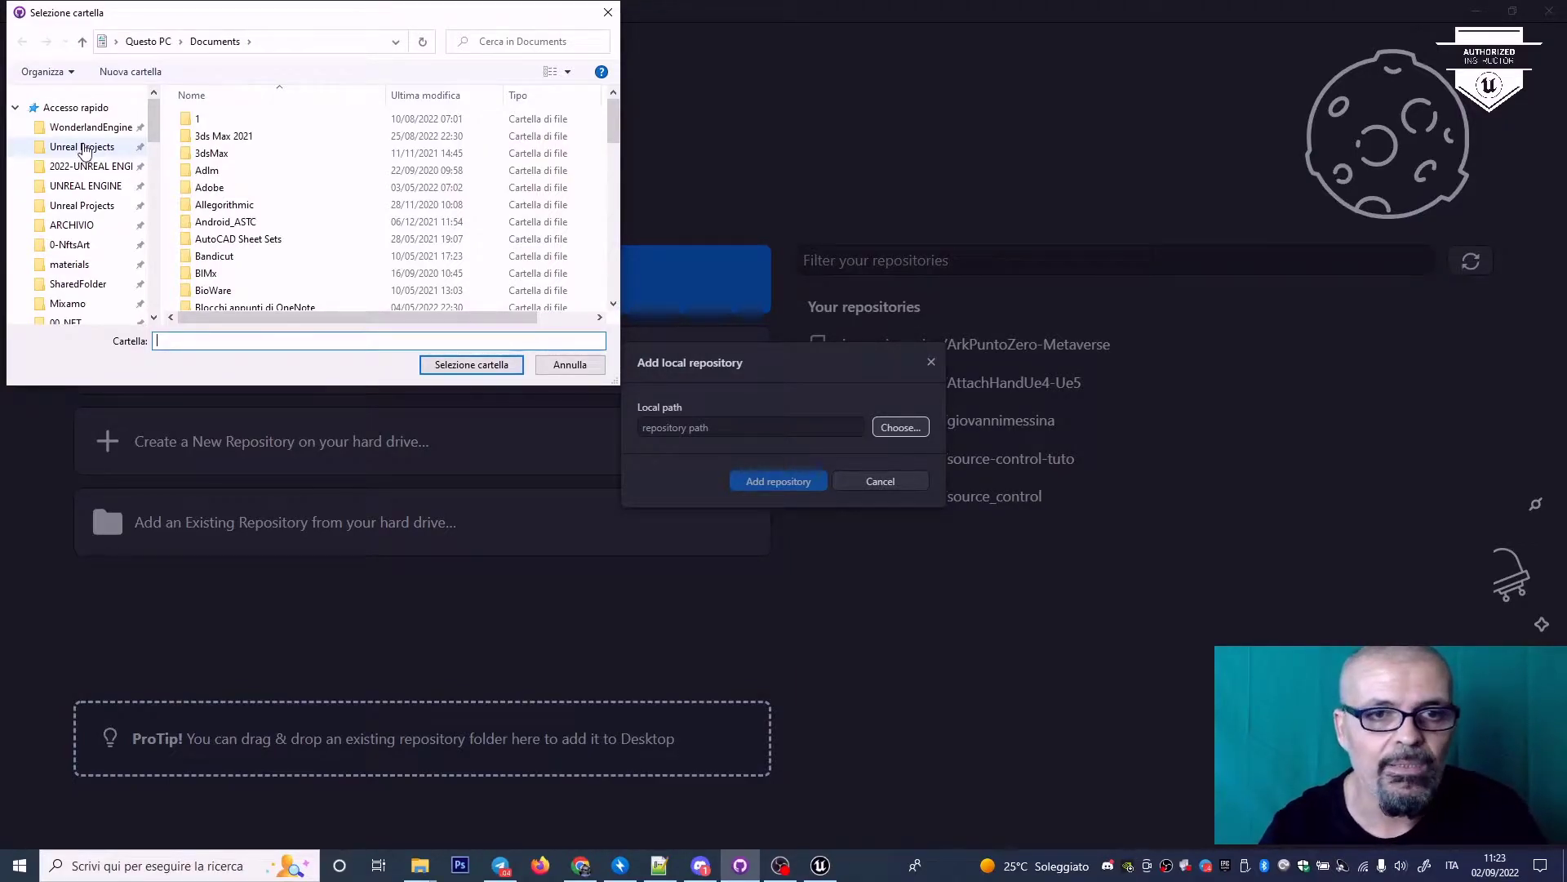
{"action": "left_click", "coordinate": [85, 186]}
{"action": "double_click", "coordinate": [226, 119]}
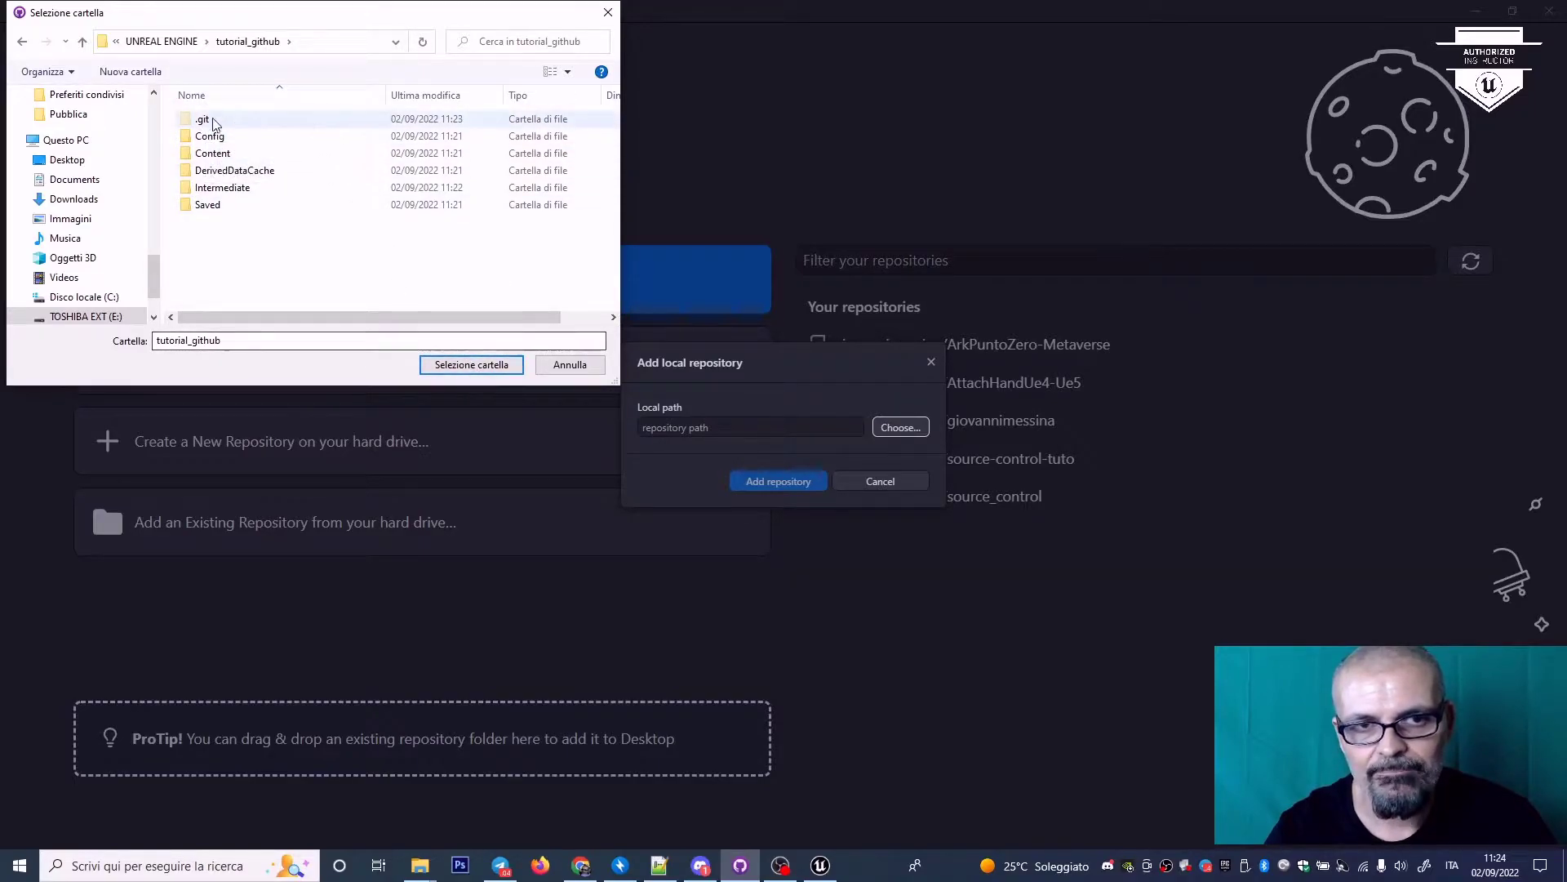
{"action": "left_click", "coordinate": [471, 364]}
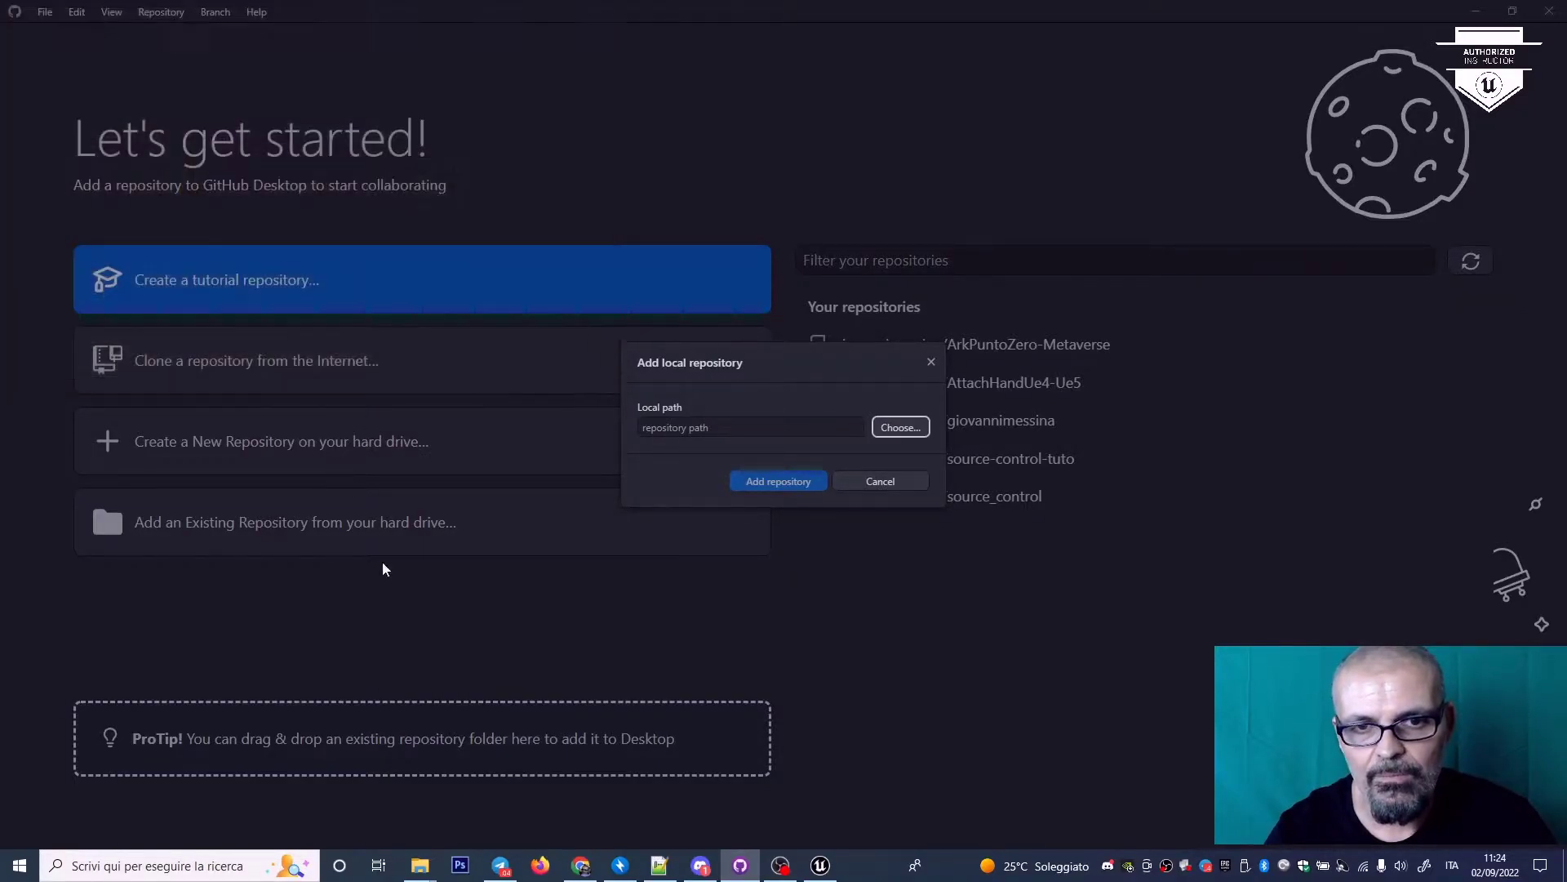
{"action": "left_click", "coordinate": [766, 483]}
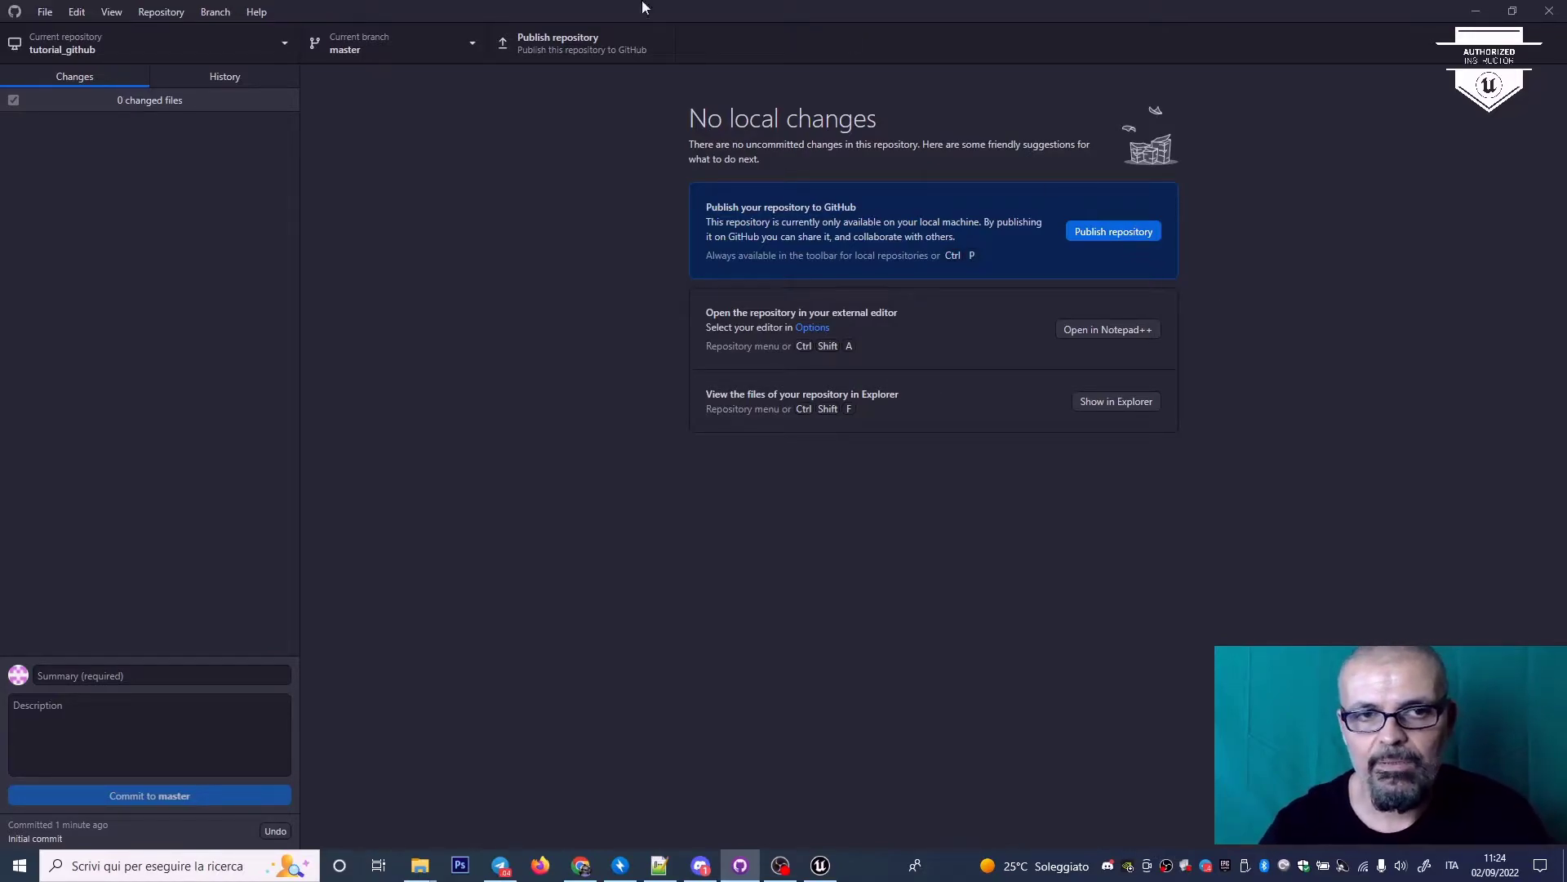
Step: Publish the repository to GitHub.com as tutorial_github, with the code kept private and the description empty
{"action": "left_click", "coordinate": [1110, 233]}
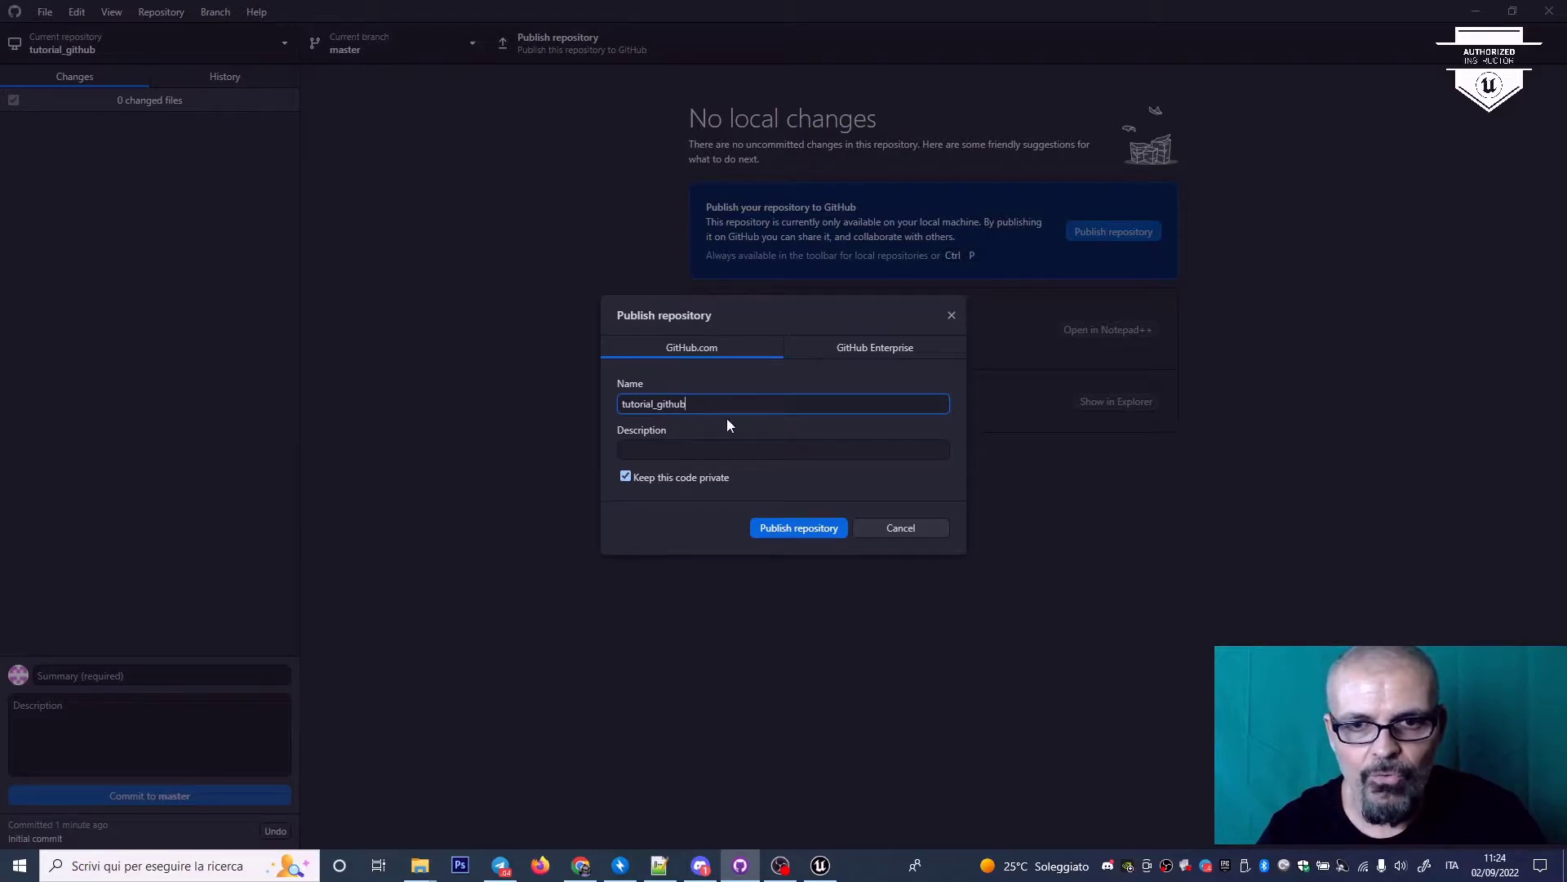
{"action": "left_click", "coordinate": [668, 452]}
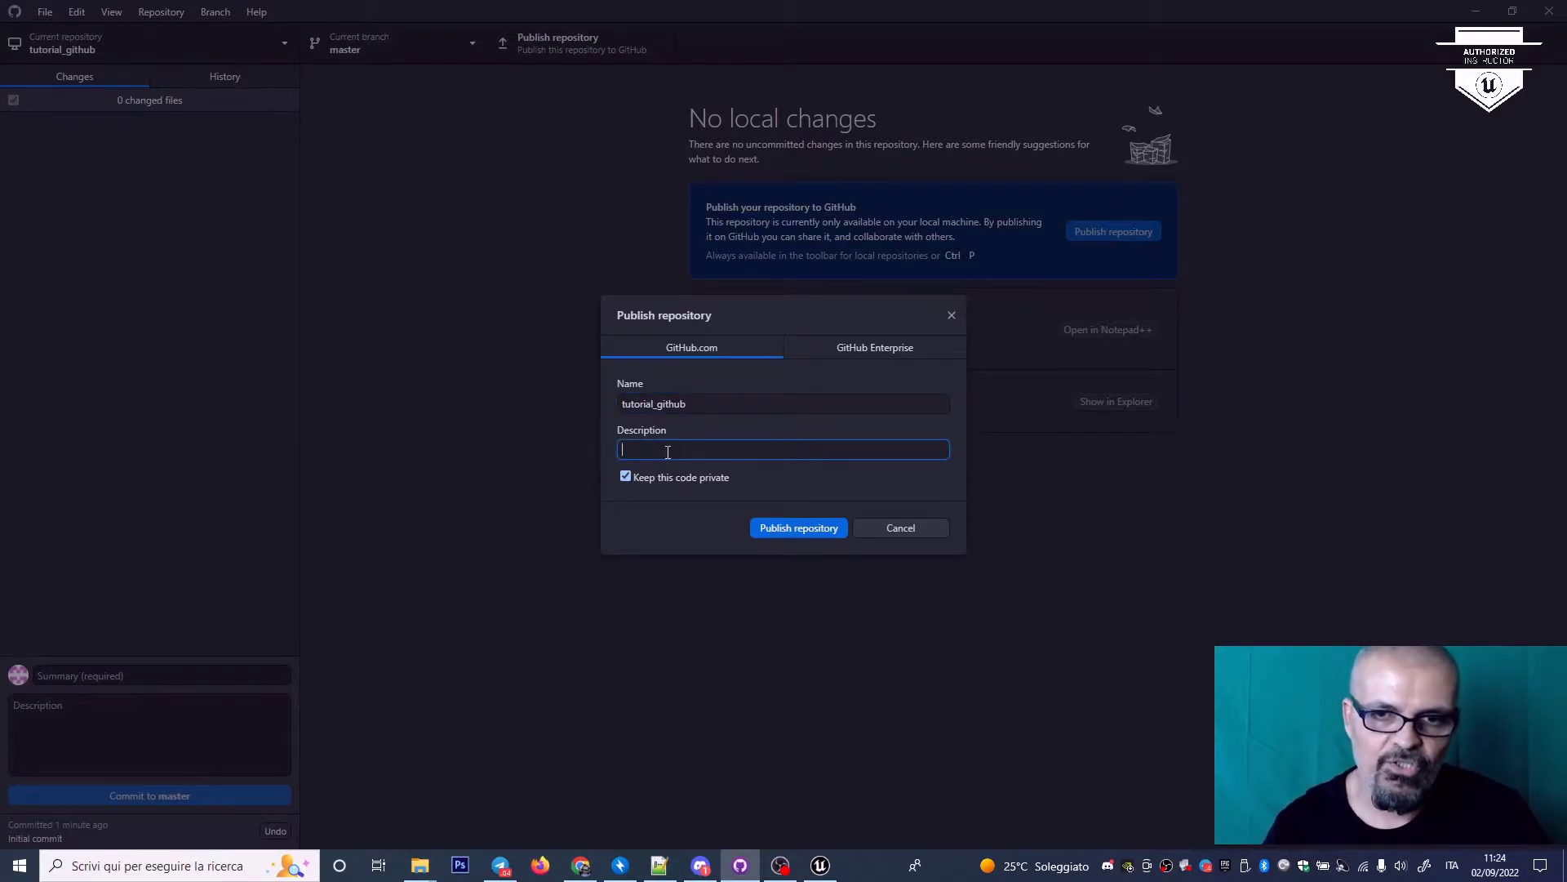
{"action": "left_click", "coordinate": [783, 534]}
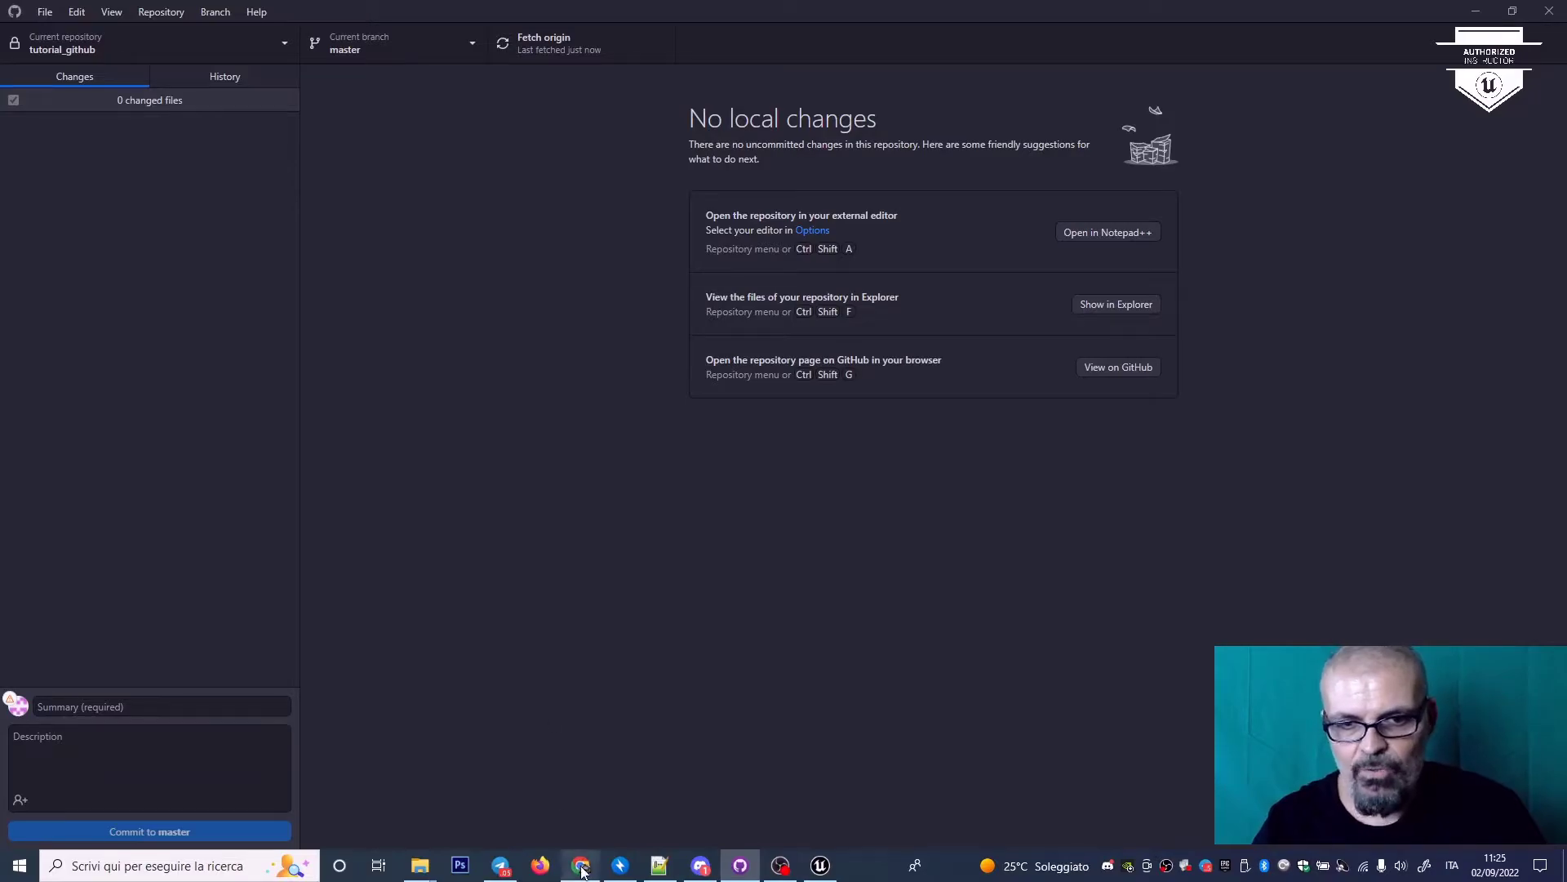
Step: Switch to Chrome, refresh the GitHub repositories page and open the tutorial_github repository to examine its published files
{"action": "mouse_move", "coordinate": [581, 865]}
{"action": "left_click", "coordinate": [588, 812]}
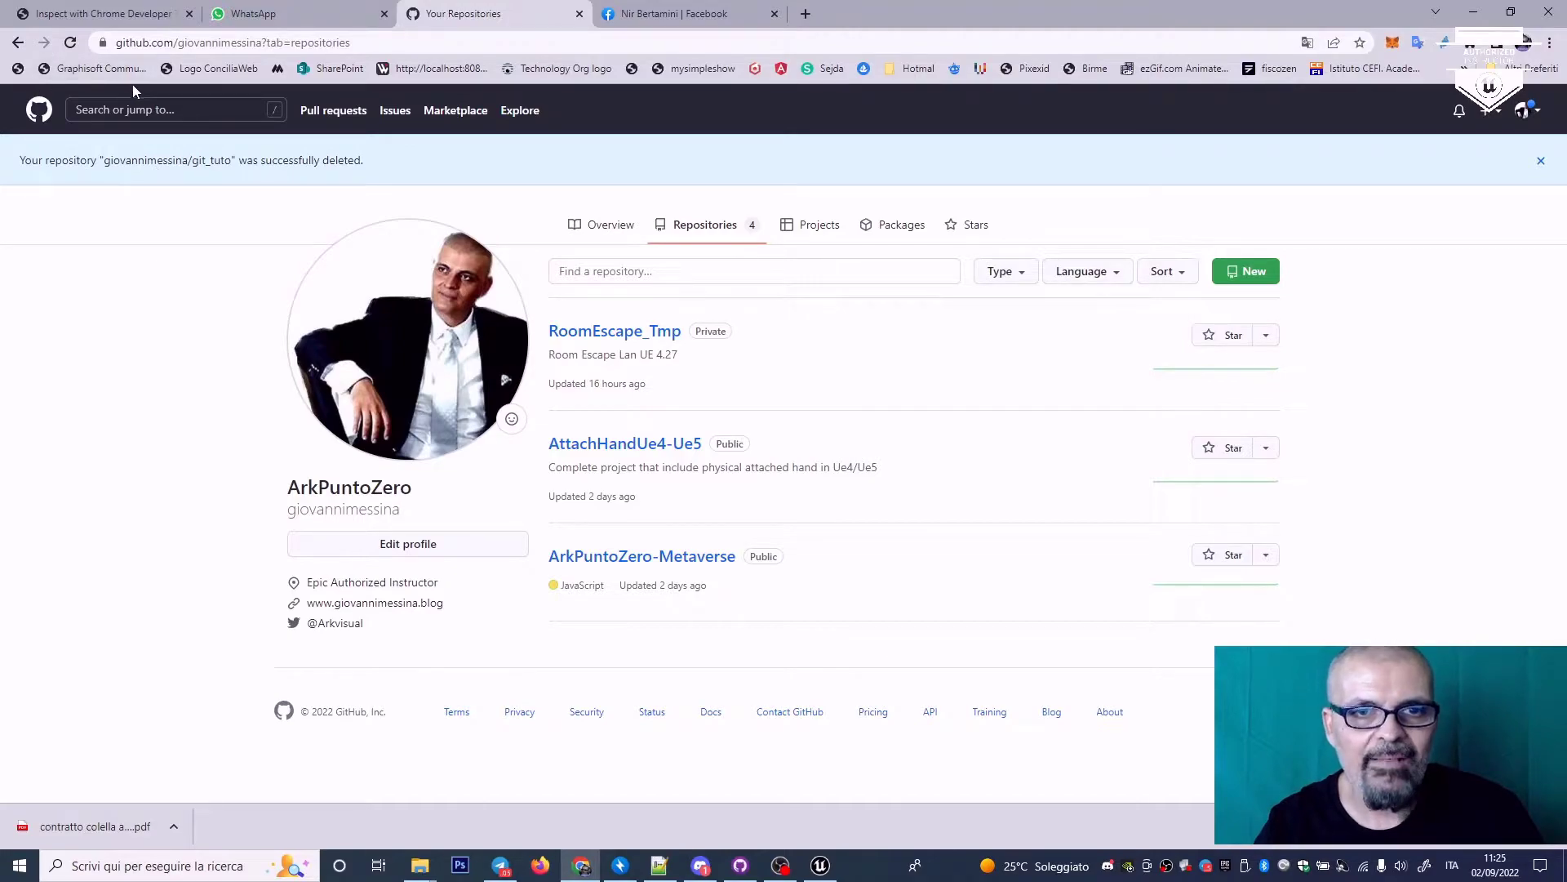
{"action": "left_click", "coordinate": [70, 42]}
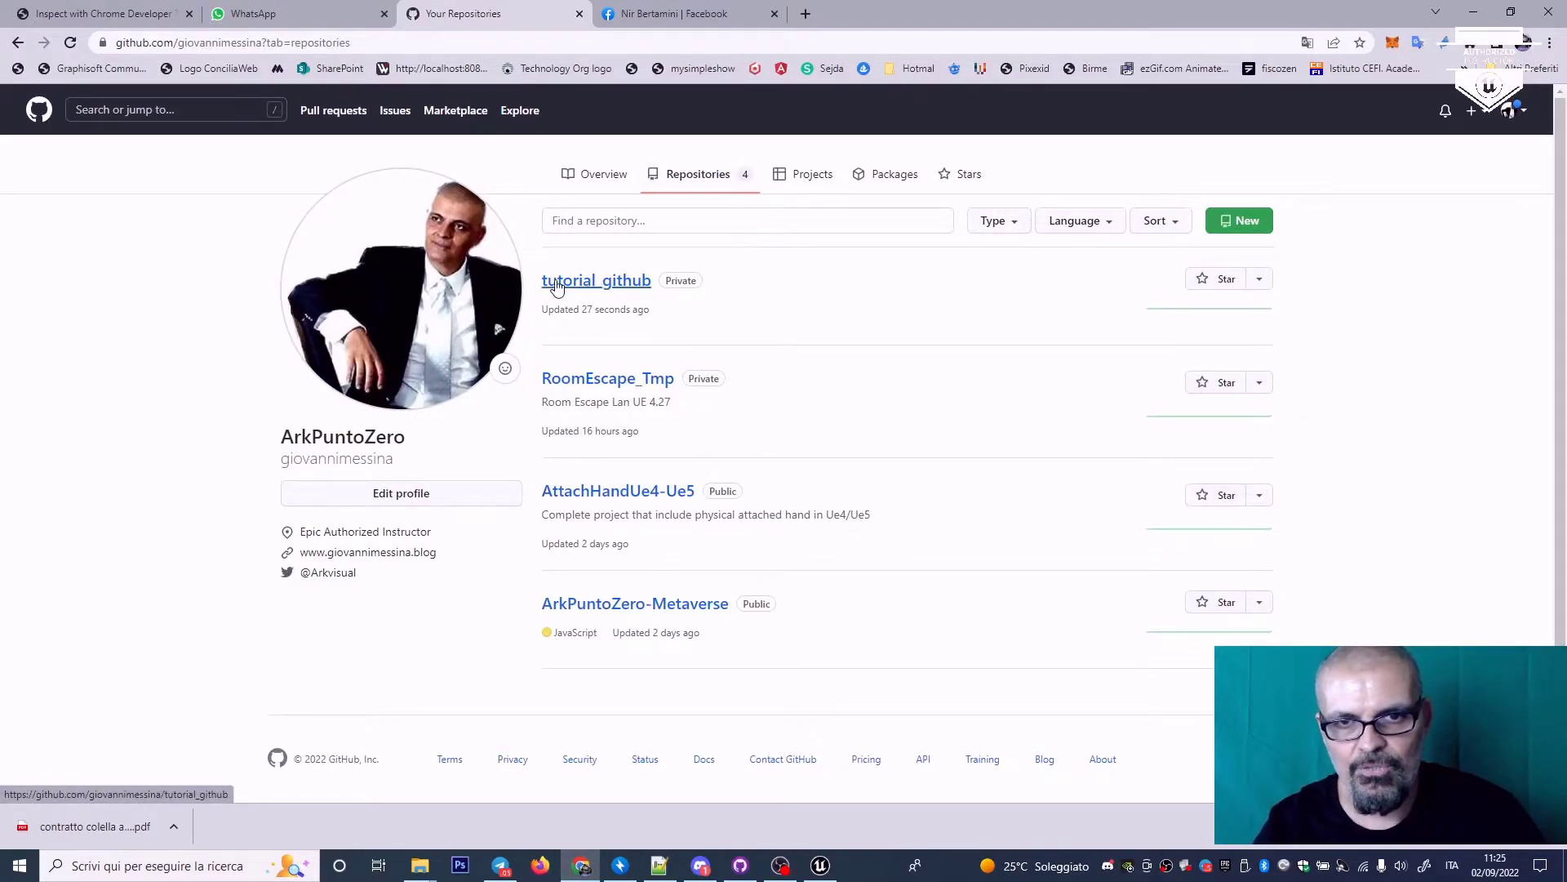
{"action": "left_click", "coordinate": [627, 285]}
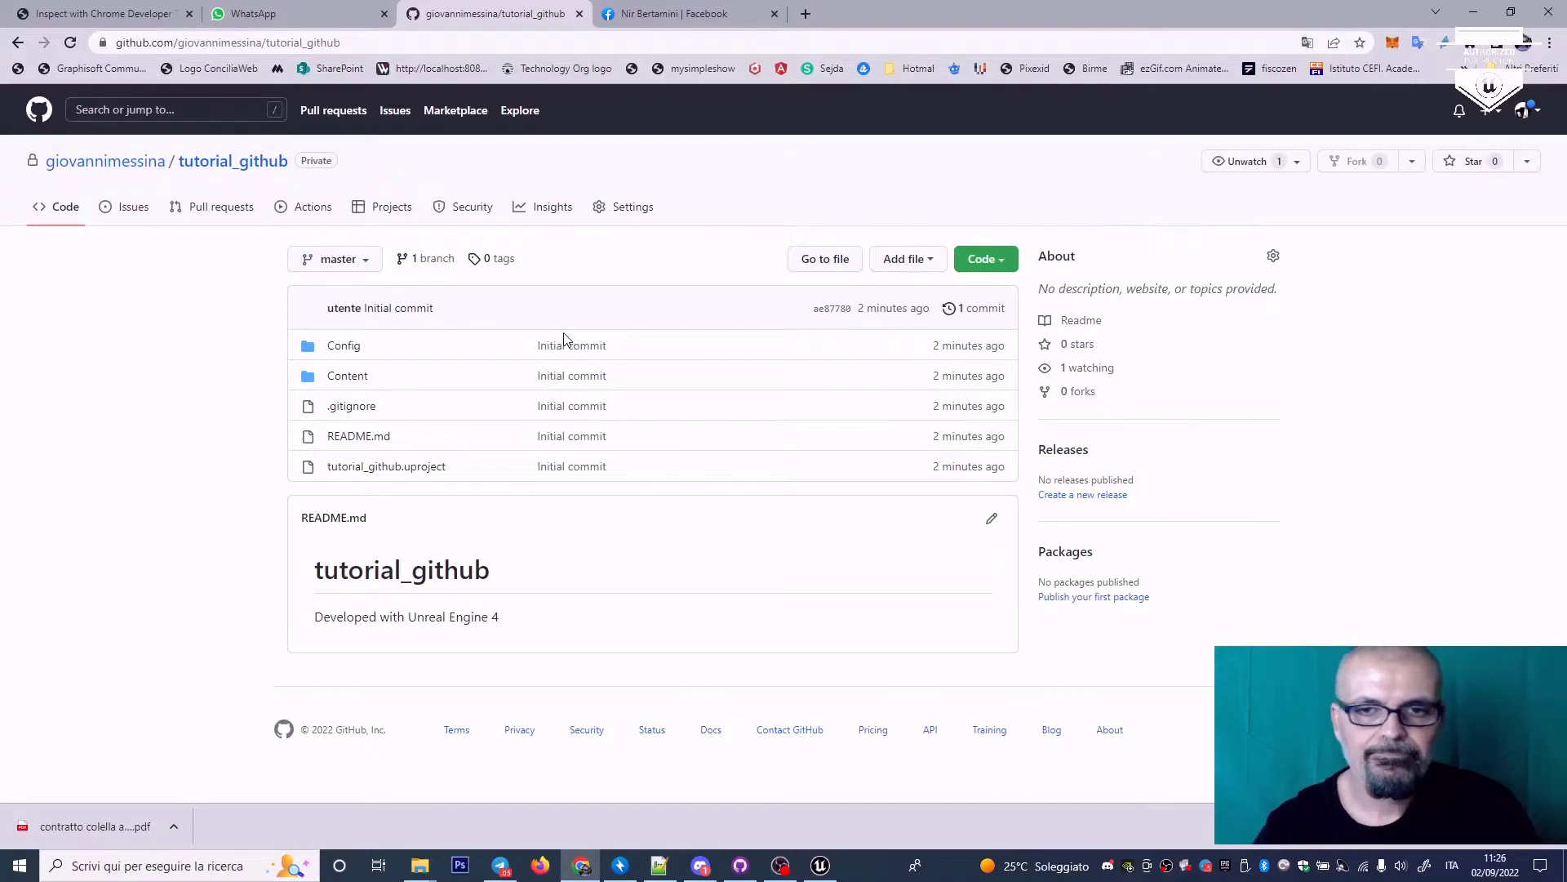
Step: Return to Unreal Editor, show the Content Browser's folder tree and create a folder named Assets under Content
{"action": "left_click", "coordinate": [825, 871]}
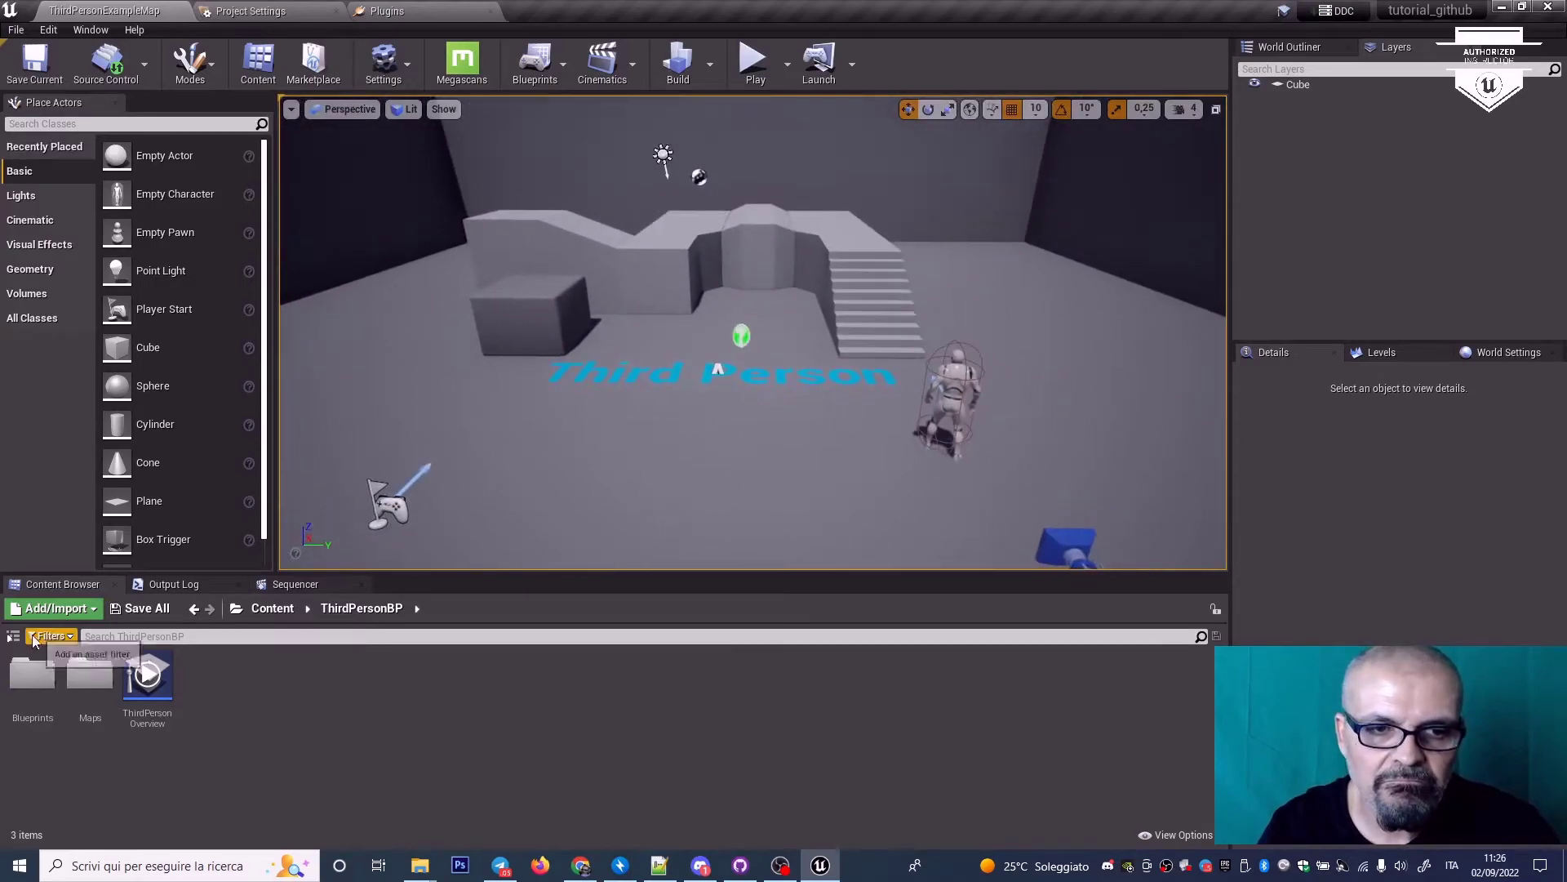
{"action": "left_click", "coordinate": [12, 636]}
{"action": "right_click", "coordinate": [64, 664]}
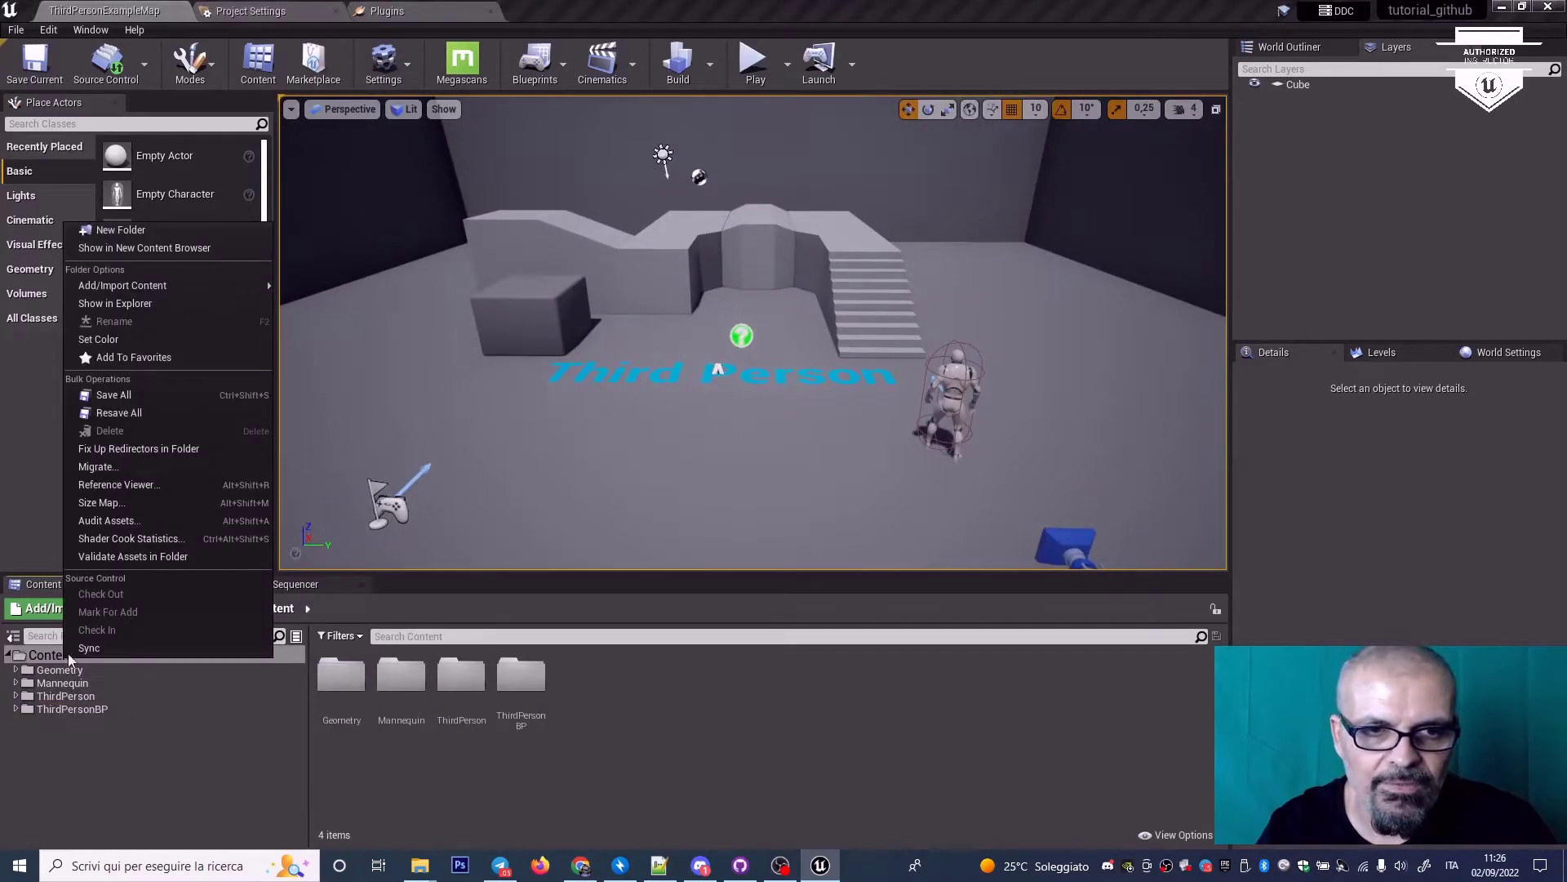
{"action": "left_click", "coordinate": [134, 233]}
{"action": "type", "text": "Assets"}
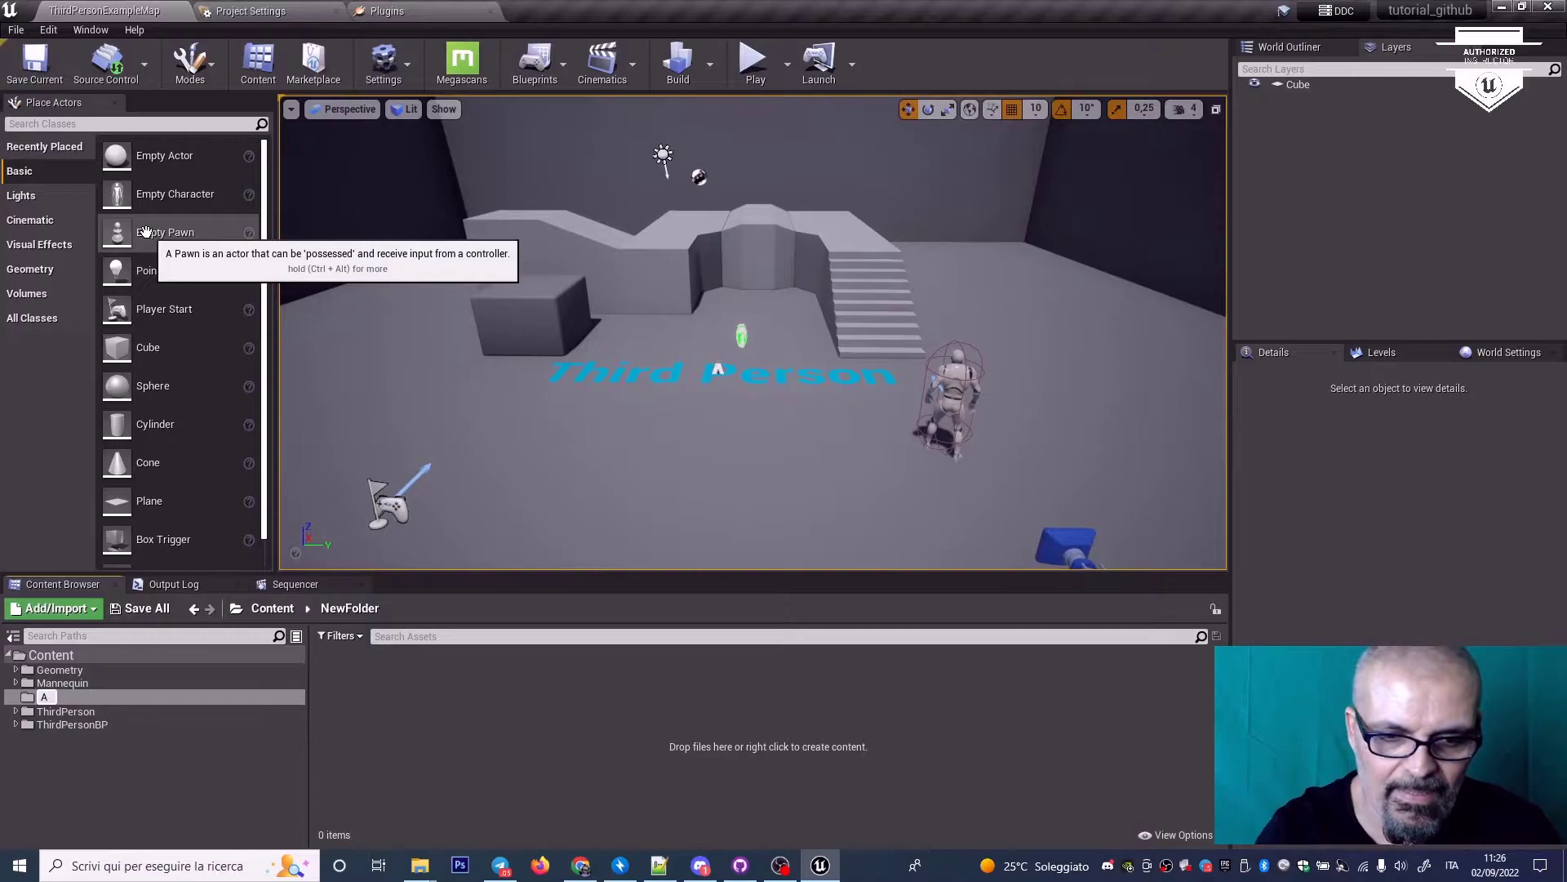
{"action": "key", "text": "Return"}
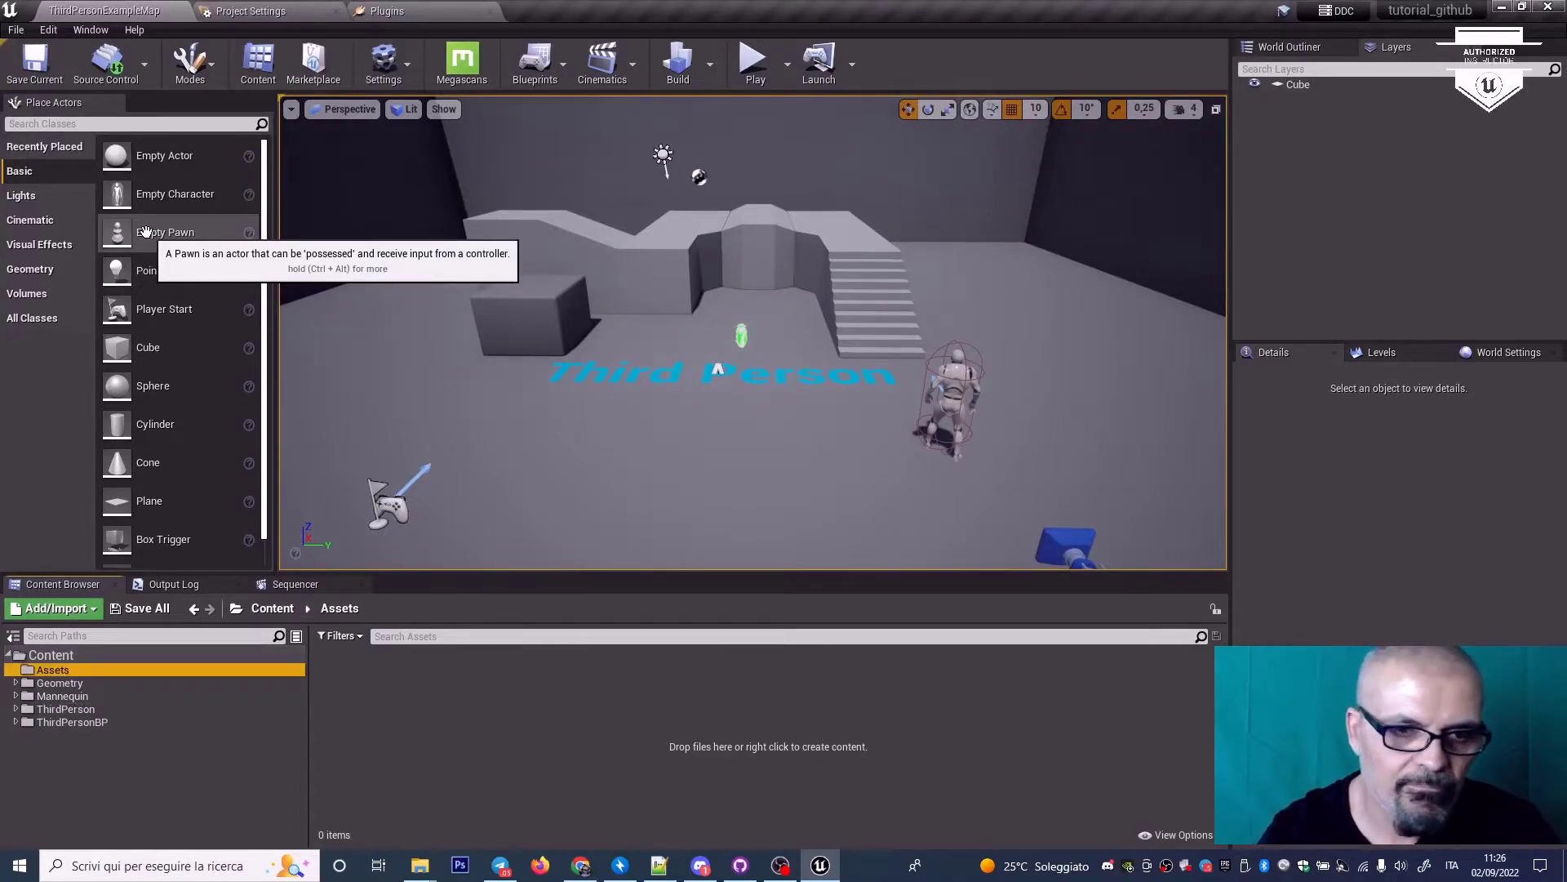
Step: Create a subfolder named Blueprints inside the Assets folder
{"action": "right_click", "coordinate": [449, 716]}
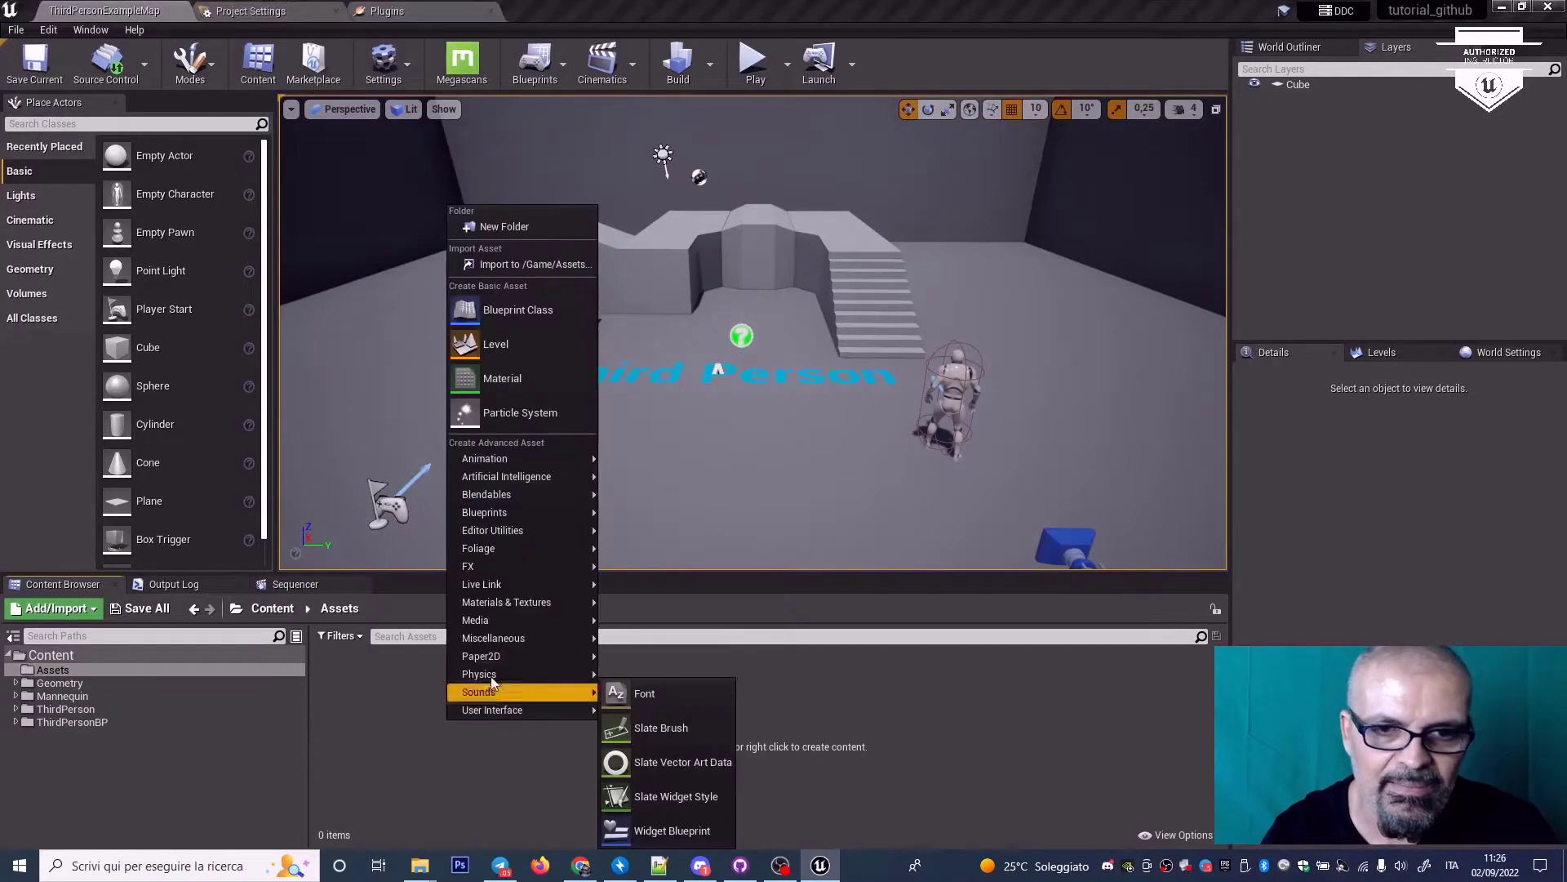
{"action": "left_click", "coordinate": [540, 222]}
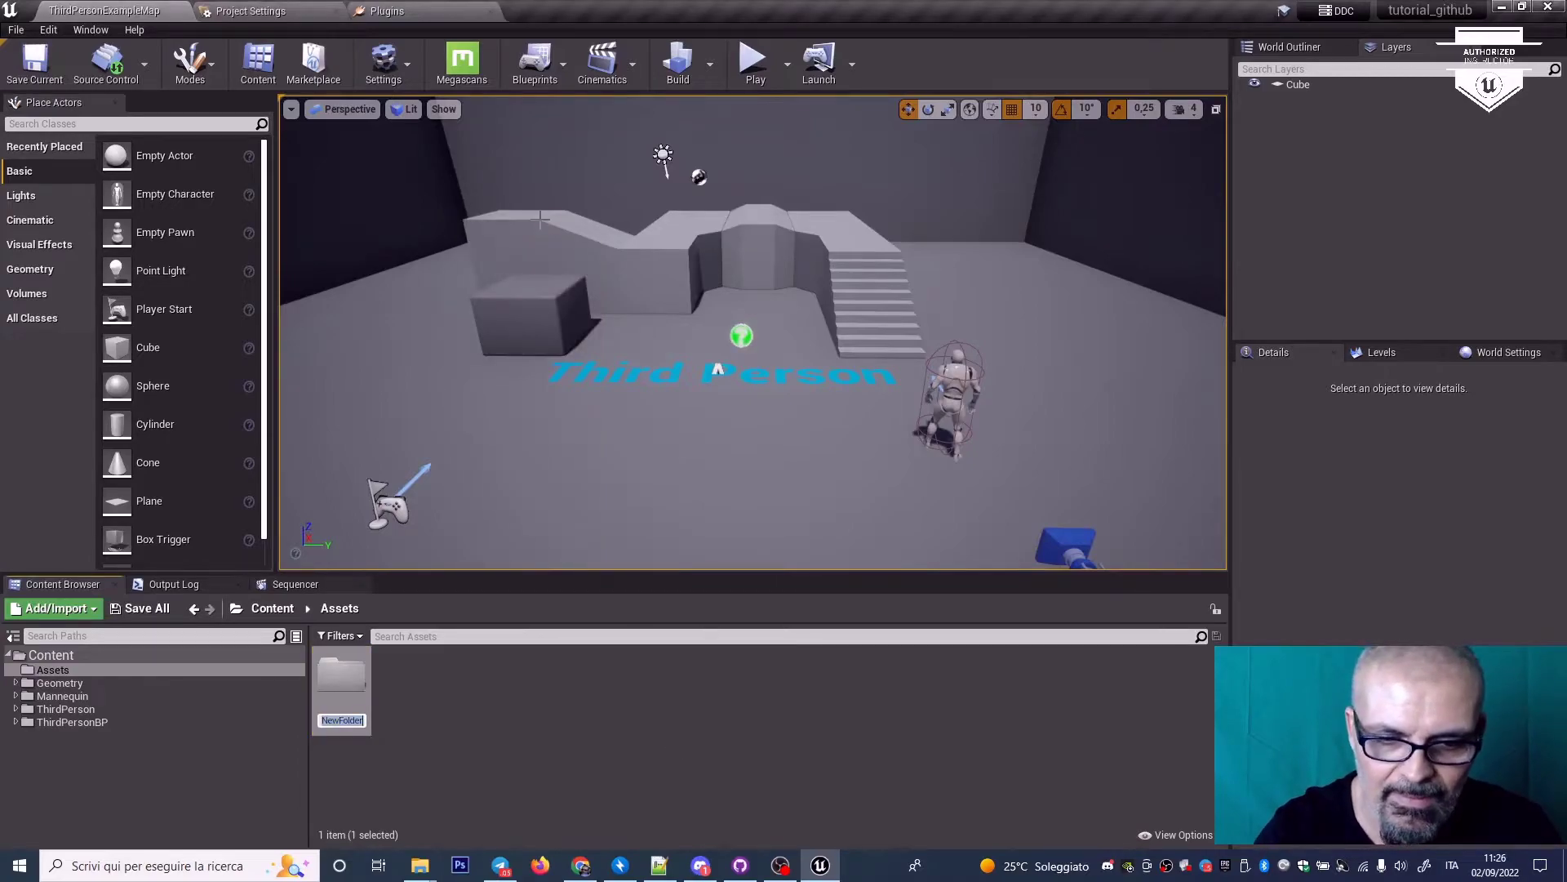
{"action": "type", "text": "Bluep"}
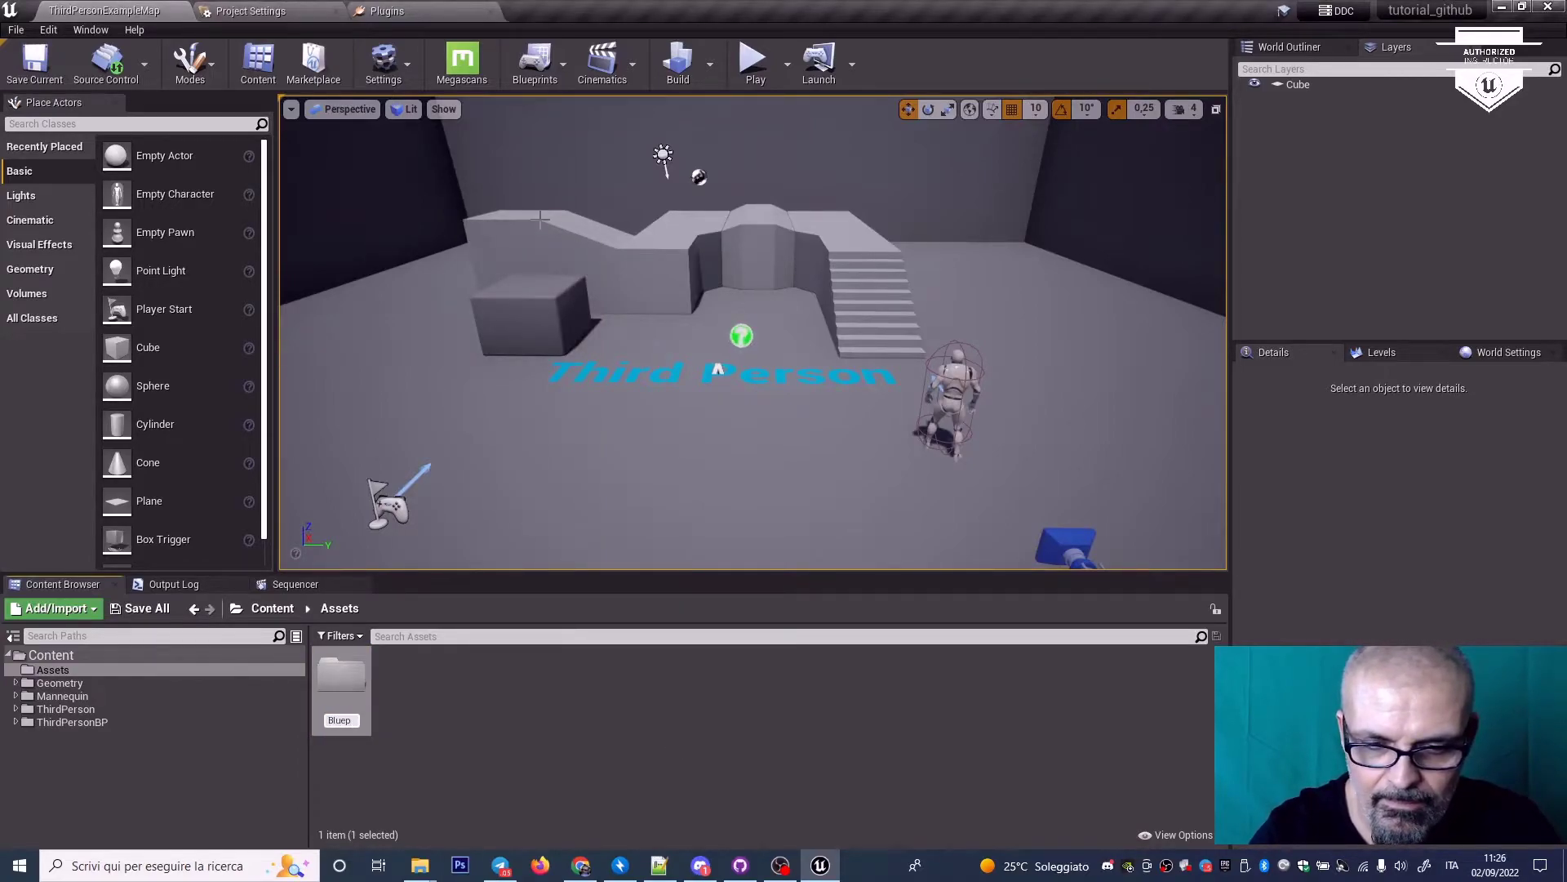
{"action": "type", "text": "rints"}
{"action": "key", "text": "Return"}
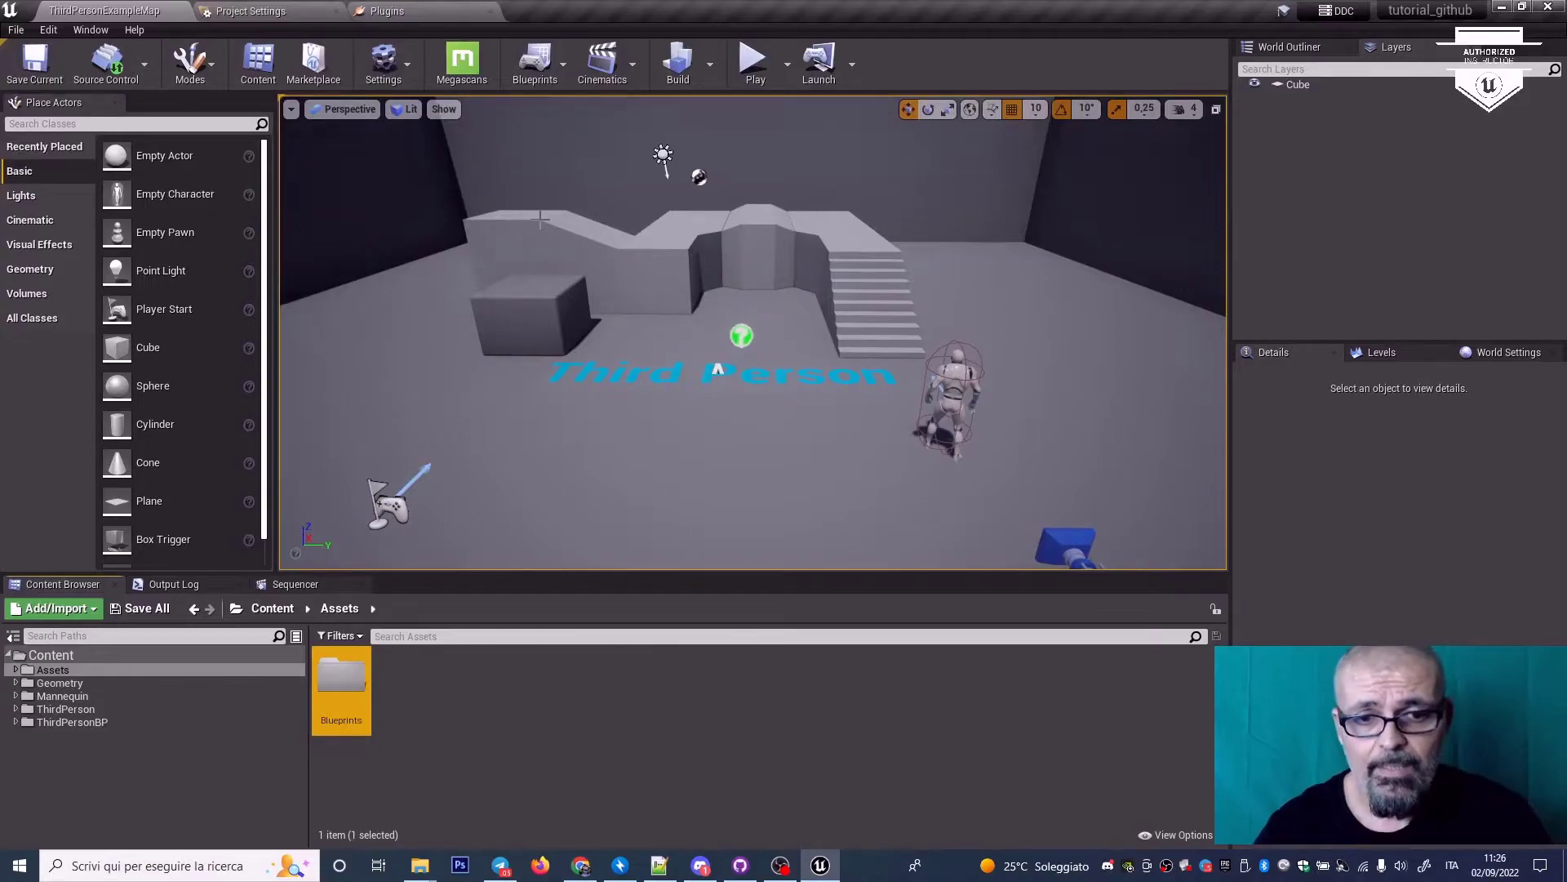
Step: Create a Blueprint Class with Actor as its parent in the Blueprints folder and name it Bp_Quit
{"action": "double_click", "coordinate": [348, 674]}
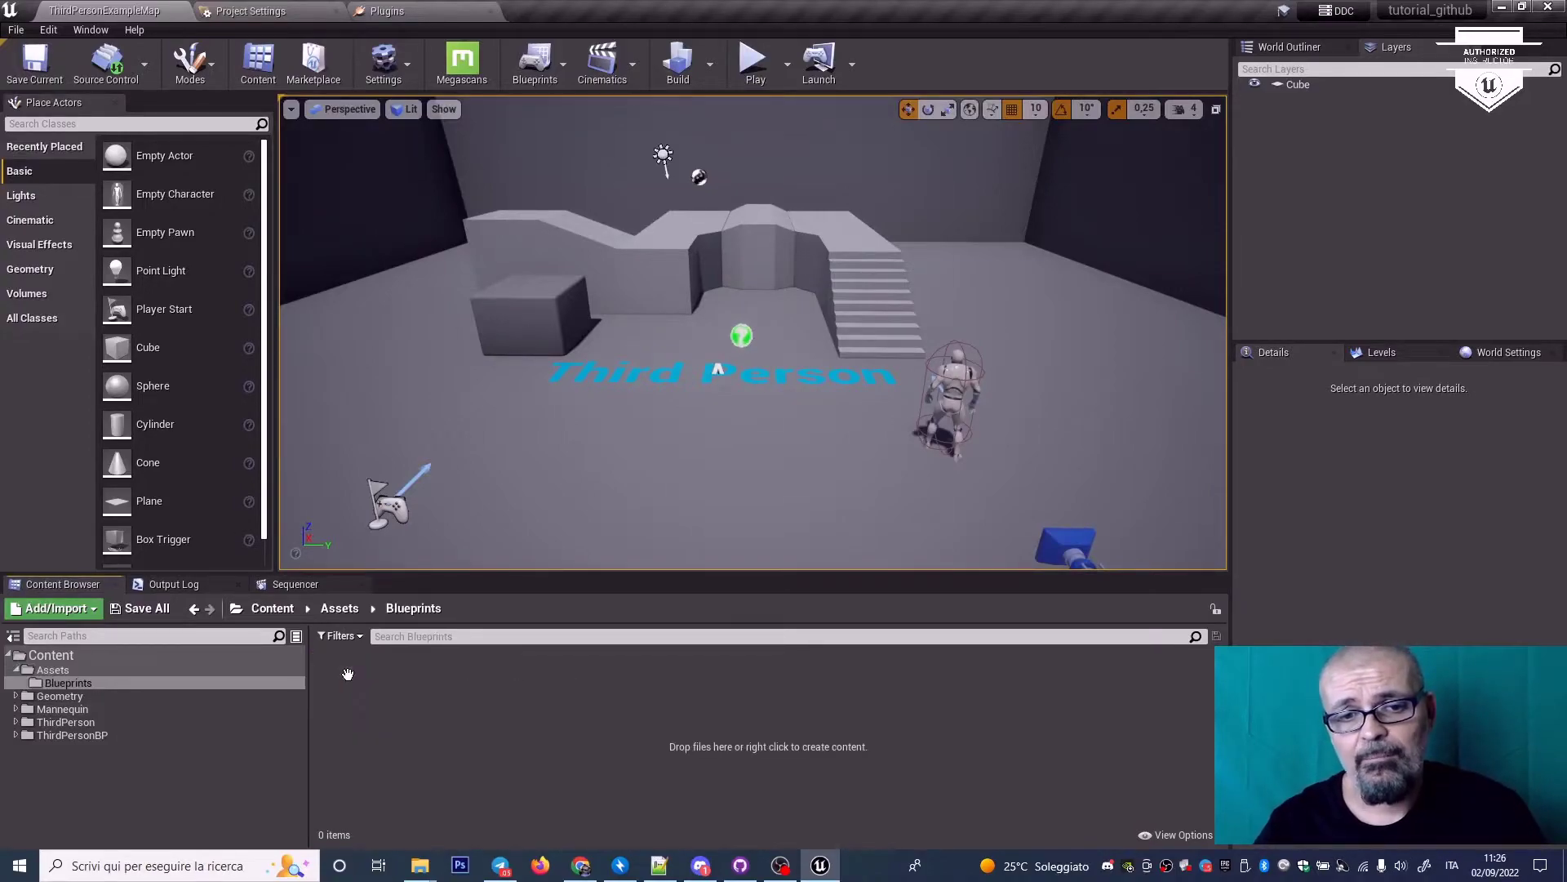
{"action": "right_click", "coordinate": [449, 731]}
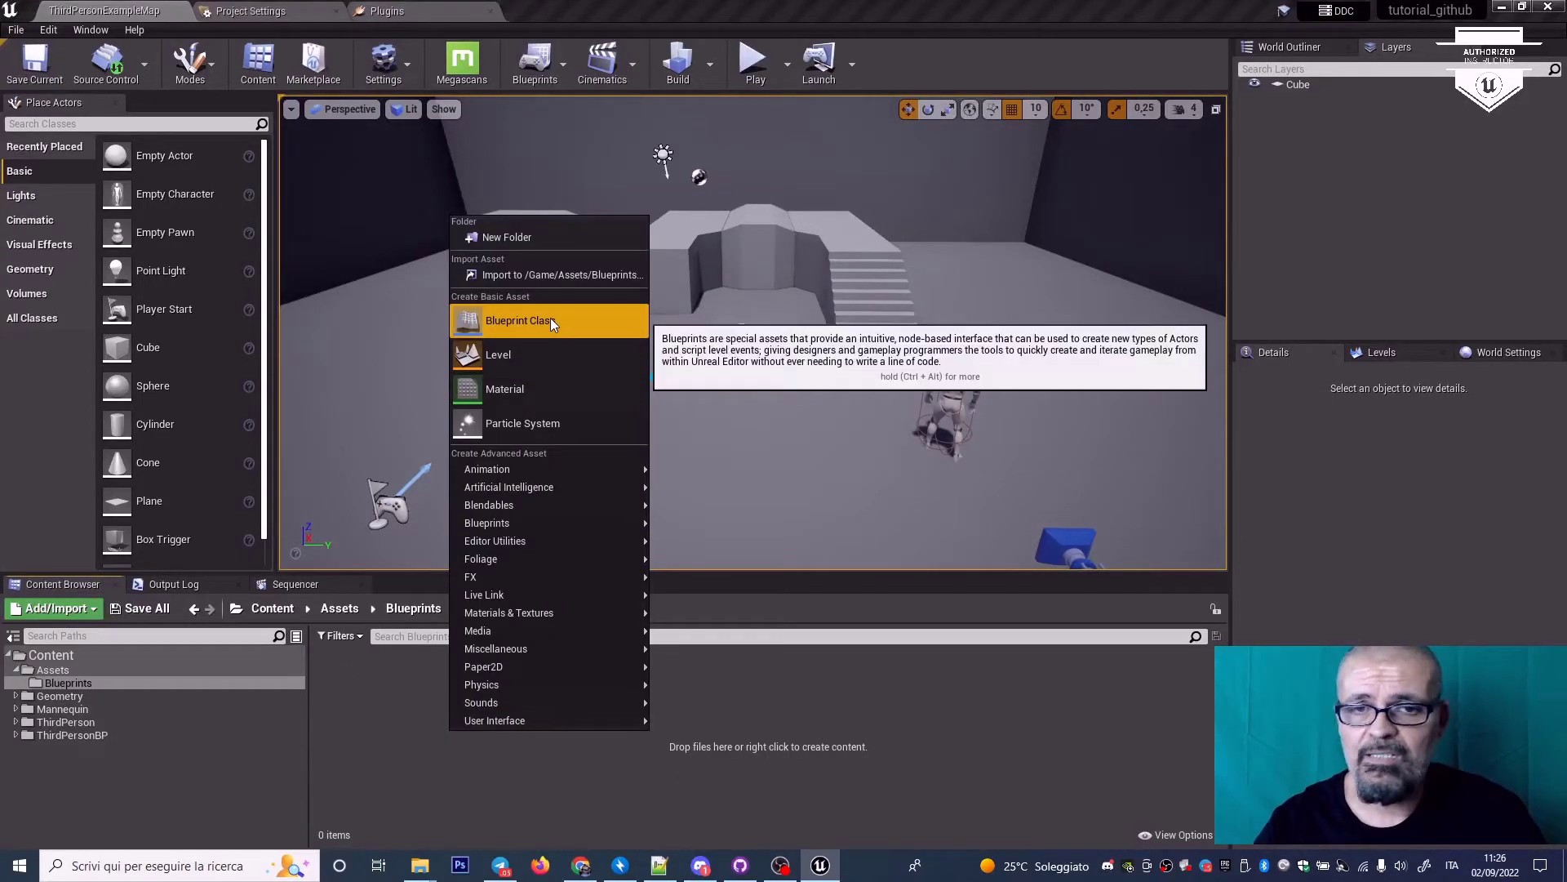
{"action": "left_click", "coordinate": [550, 322]}
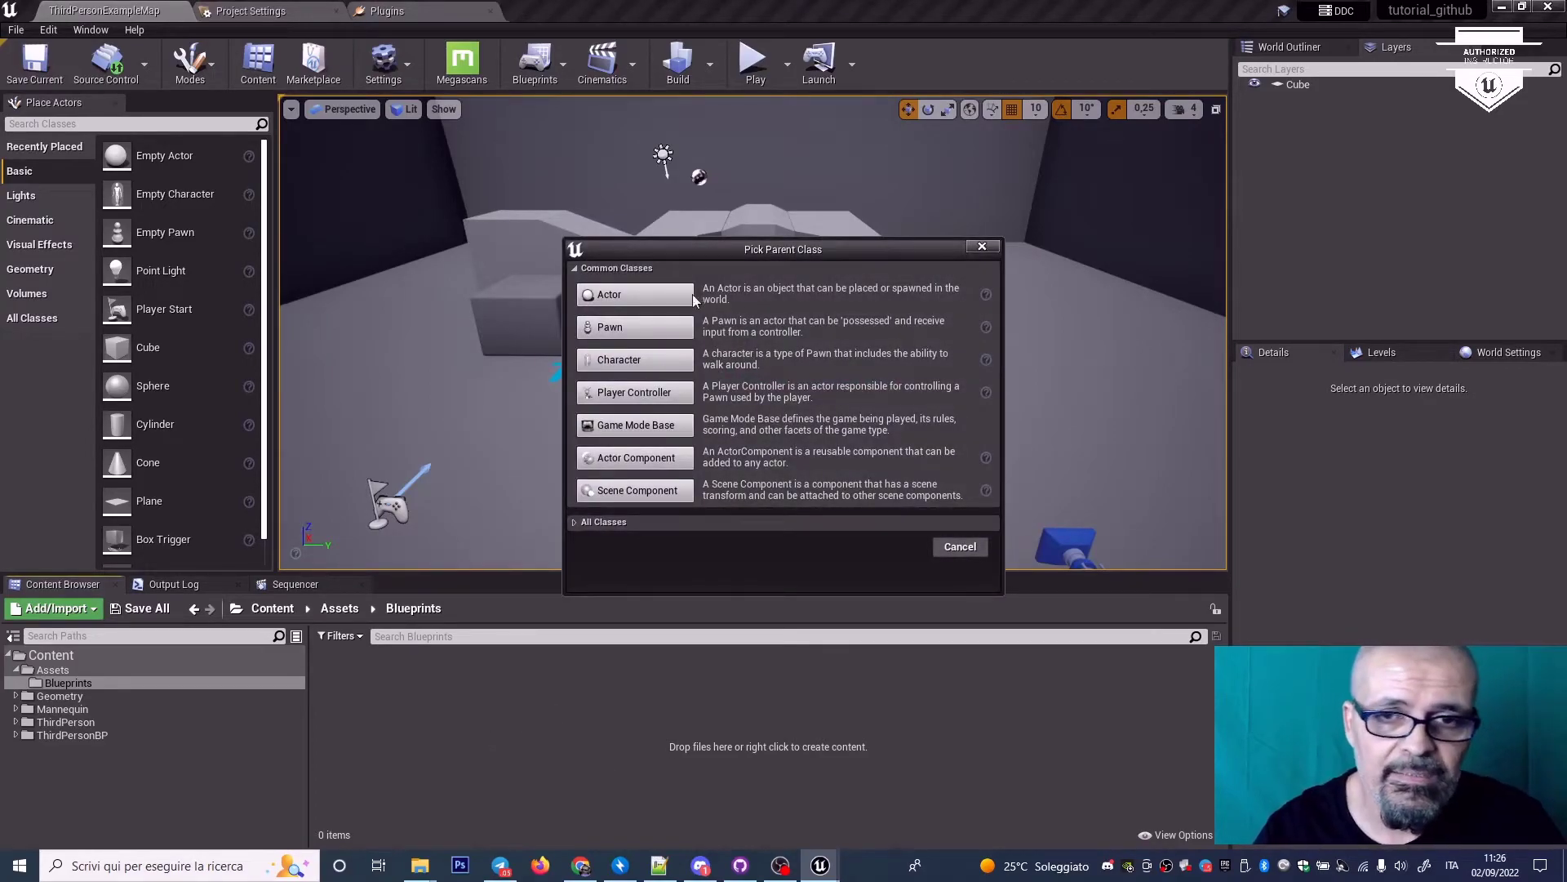
{"action": "left_click", "coordinate": [688, 295]}
{"action": "type", "text": "B"}
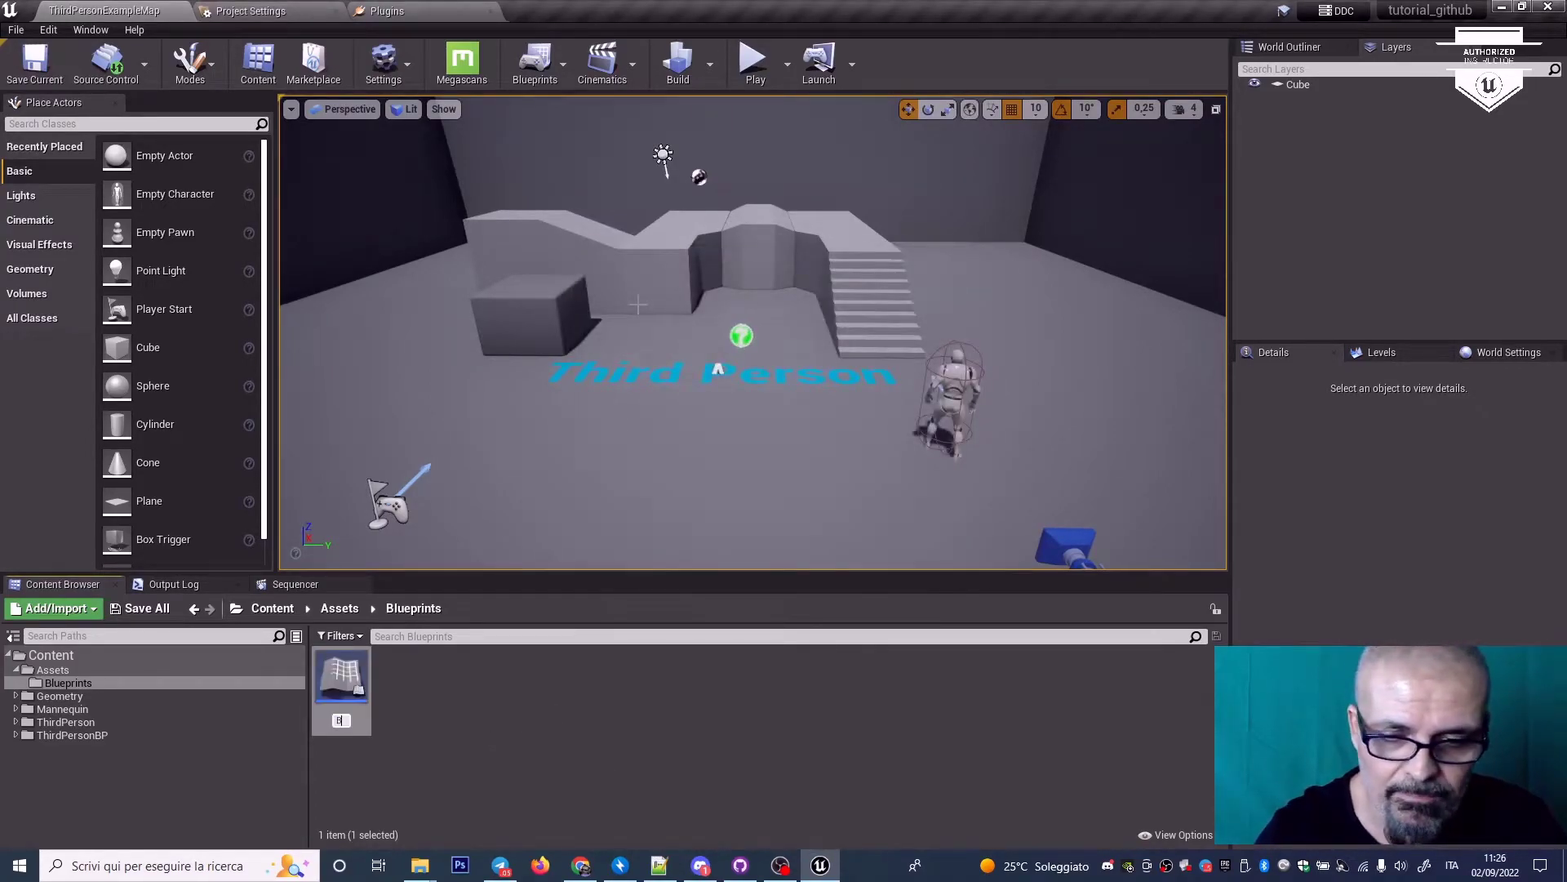
{"action": "type", "text": "p_"}
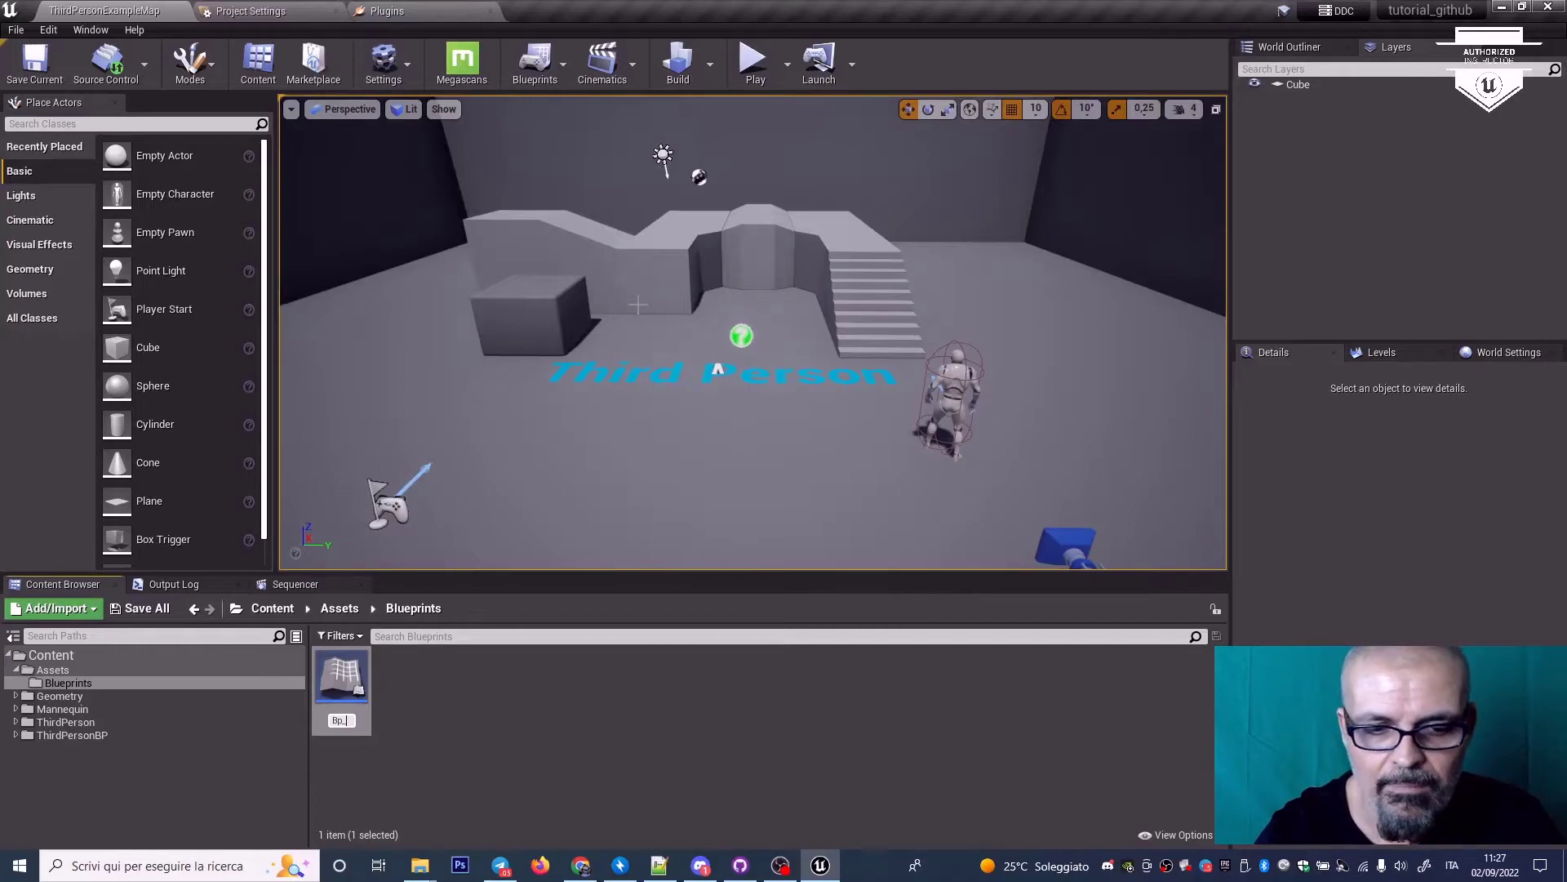
{"action": "type", "text": "Qui"}
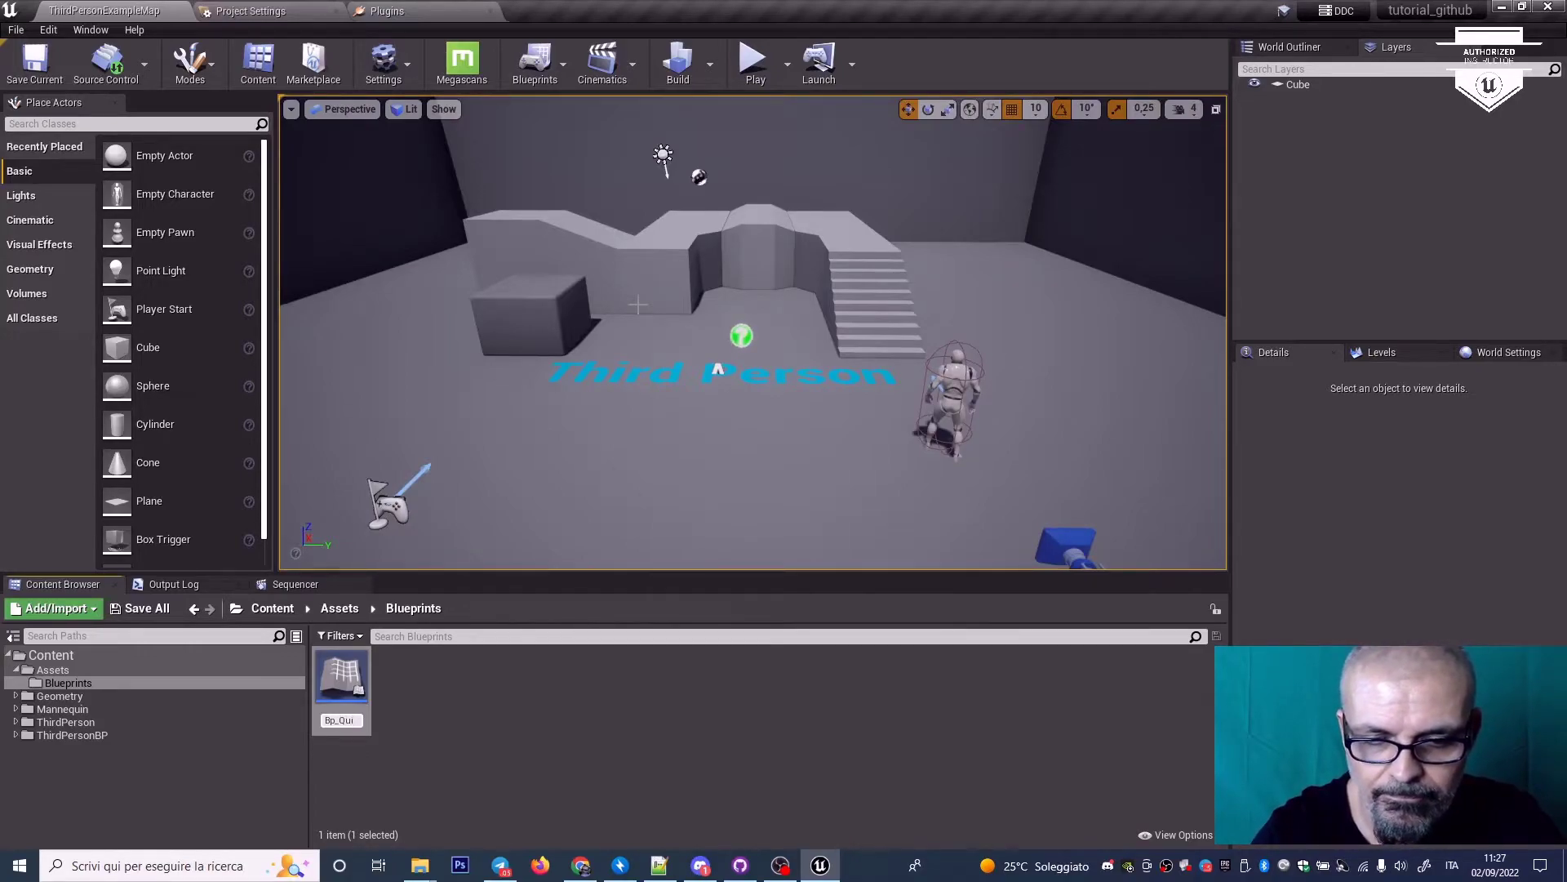
{"action": "type", "text": "t"}
{"action": "key", "text": "Return"}
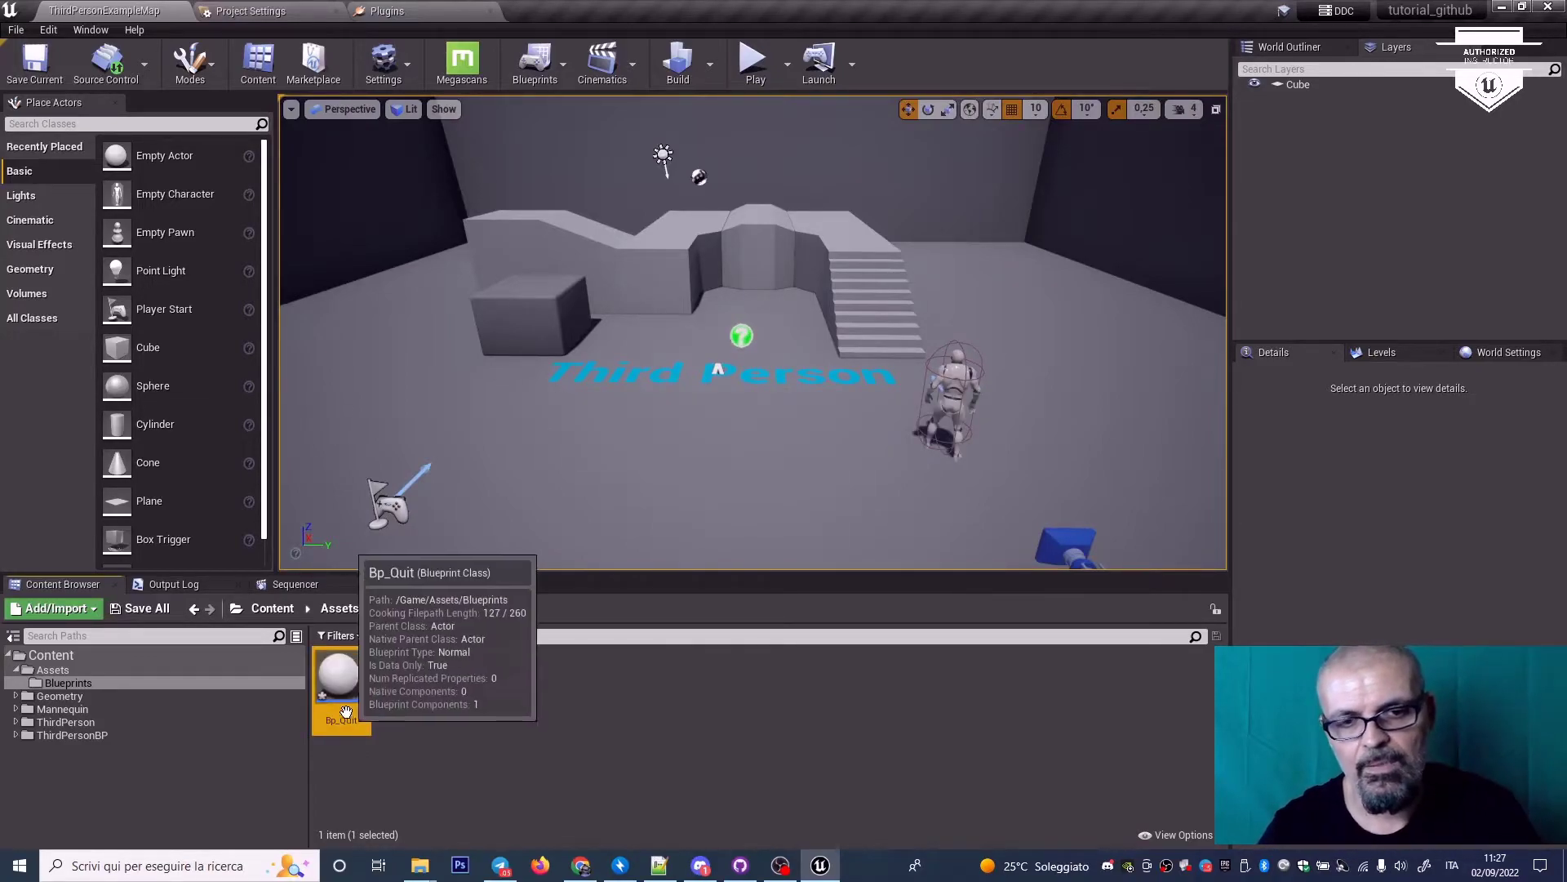
Step: In Bp_Quit's Event Graph, connect a Delay node to Event BeginPlay and set its duration to 6 seconds
{"action": "double_click", "coordinate": [344, 688]}
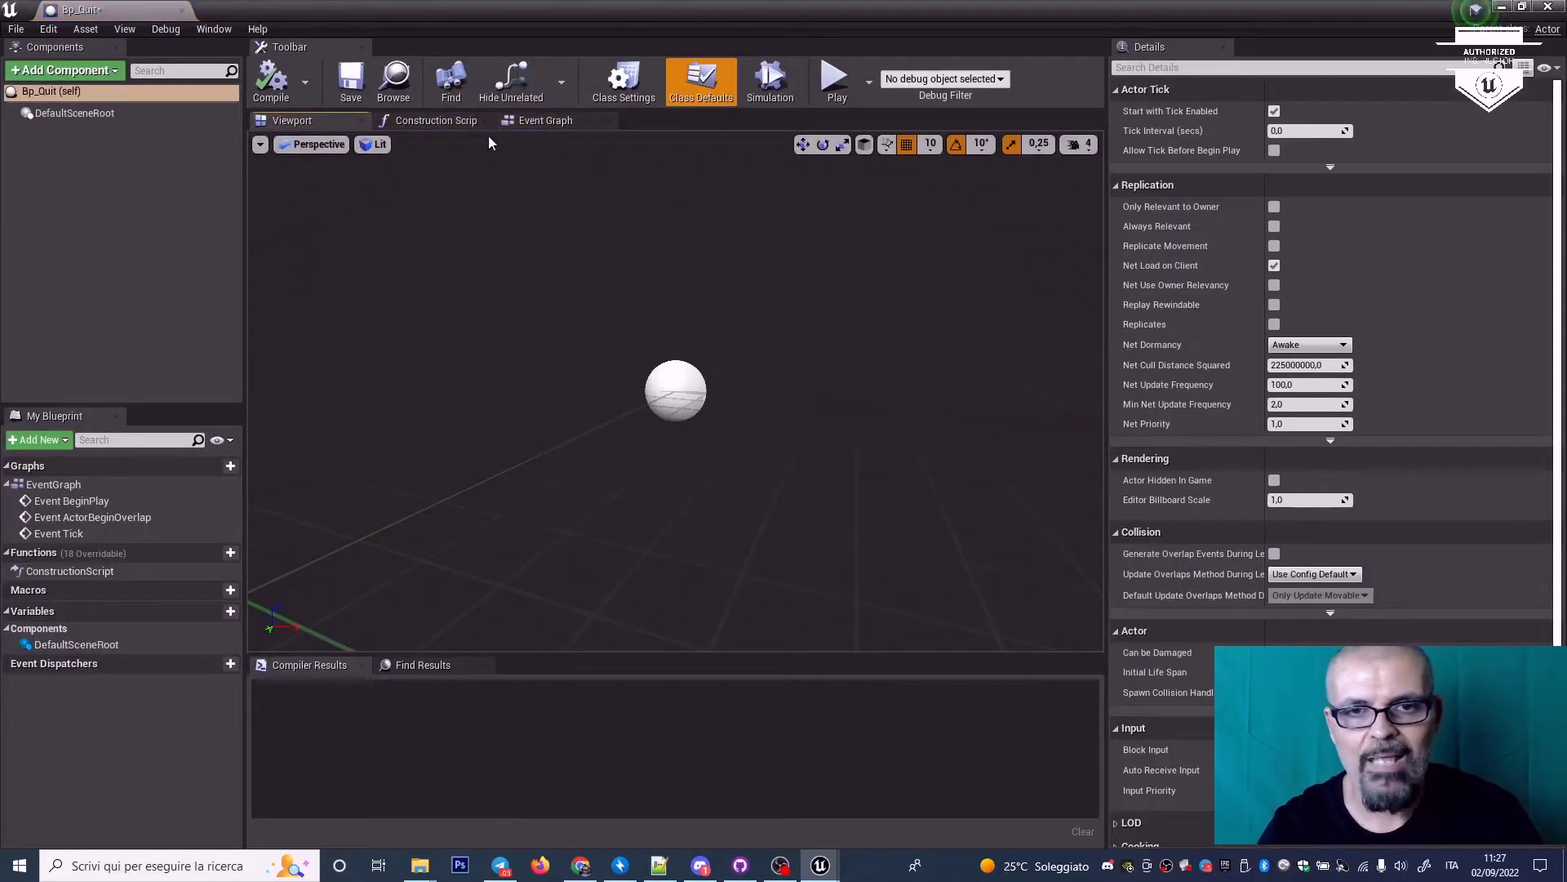
{"action": "left_click", "coordinate": [545, 120]}
{"action": "right_click_drag", "start_coordinate": [563, 439], "coordinate": [380, 591]}
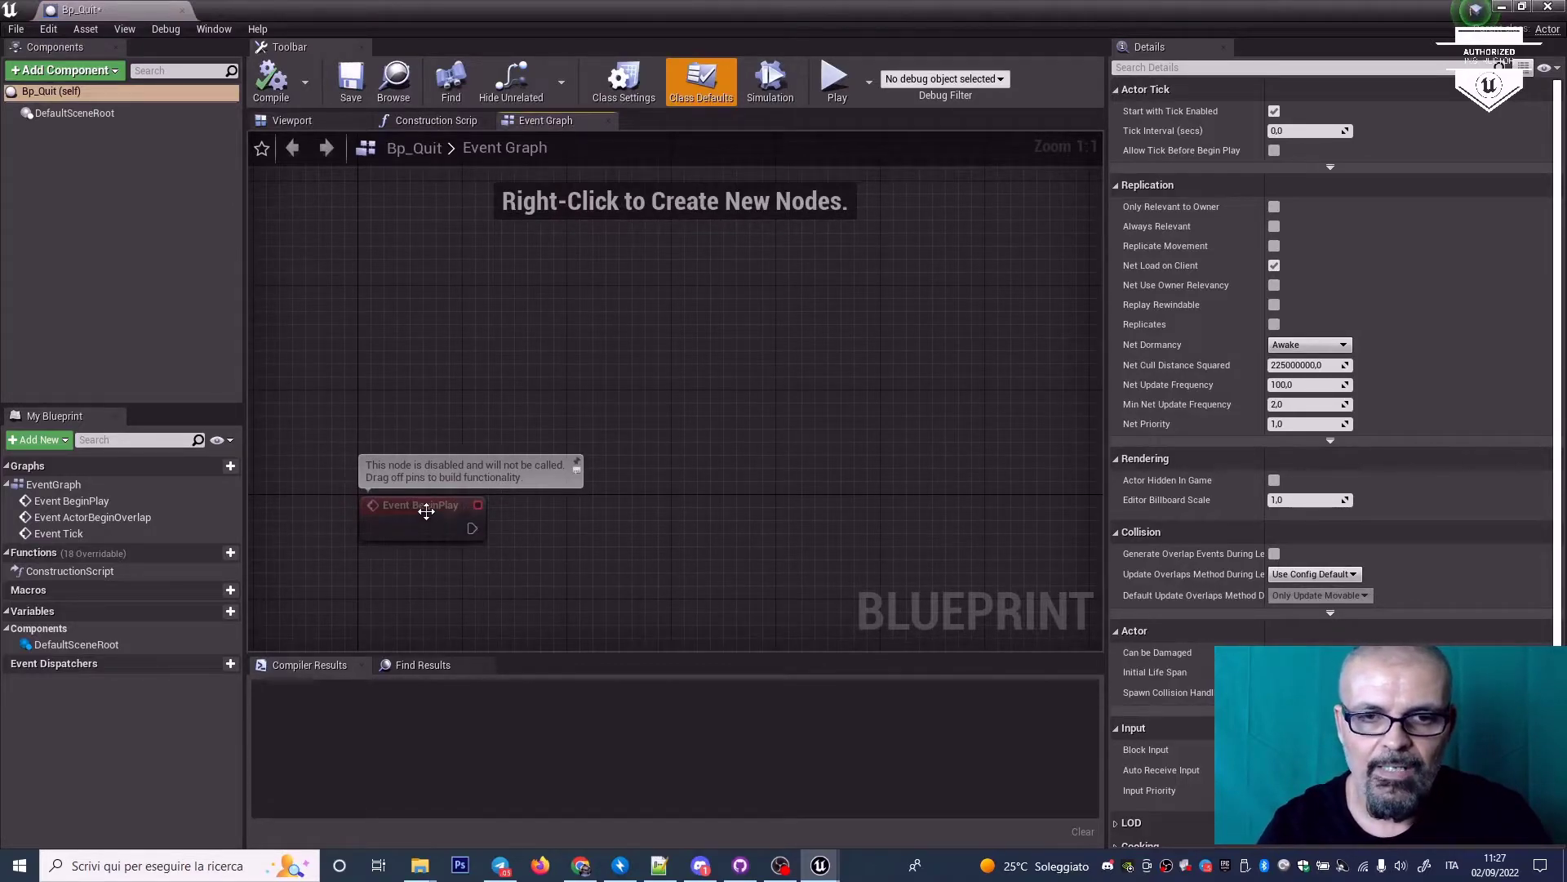
{"action": "left_click_drag", "start_coordinate": [425, 506], "coordinate": [410, 280]}
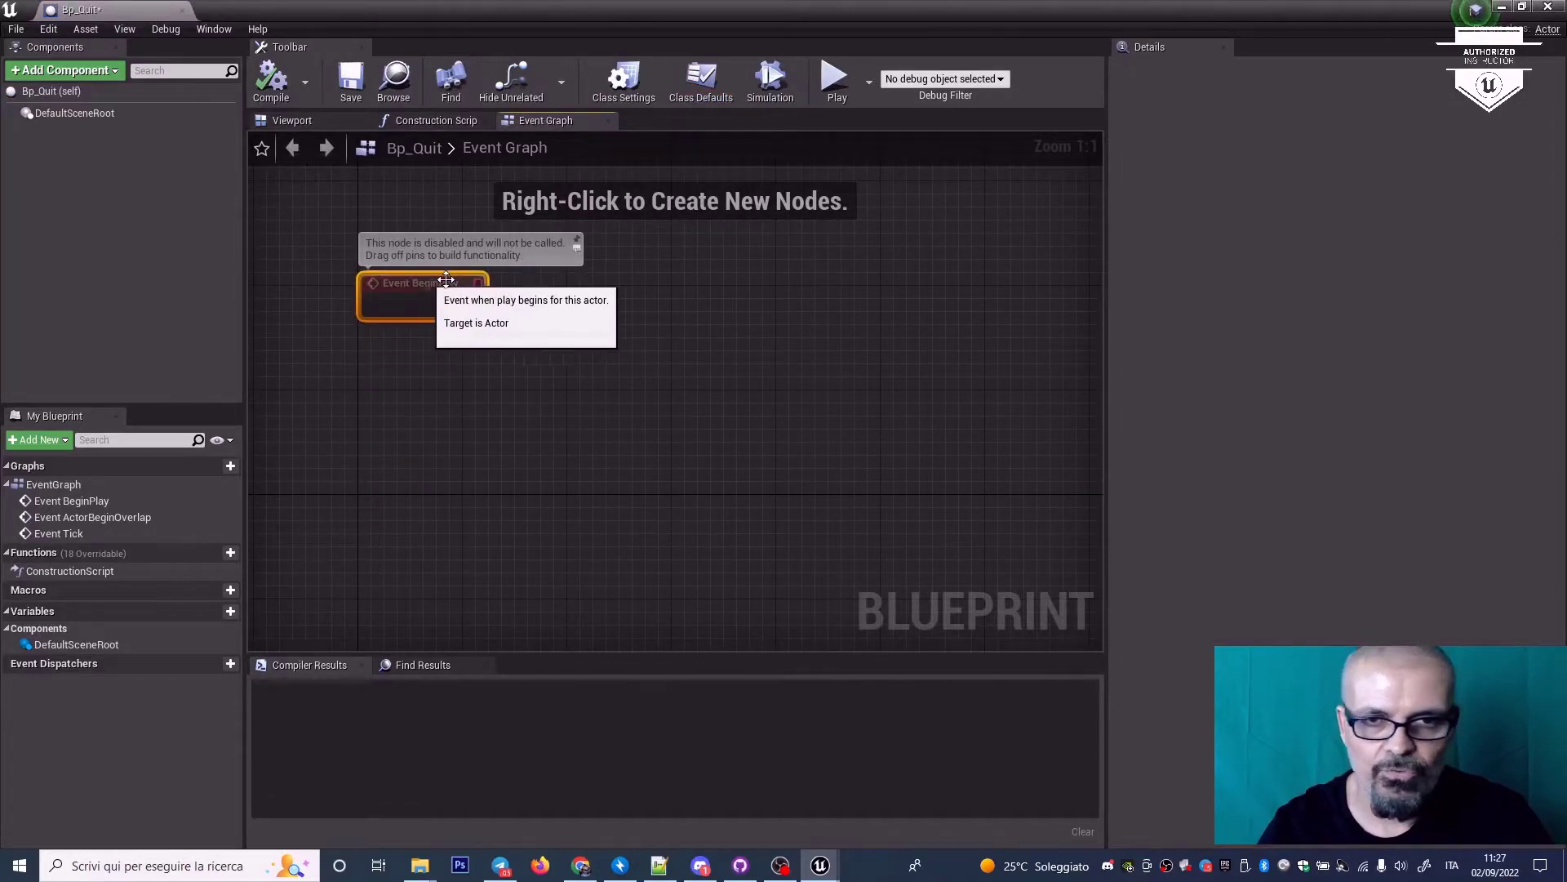
{"action": "right_click_drag", "start_coordinate": [560, 400], "coordinate": [530, 509]}
{"action": "left_click_drag", "start_coordinate": [441, 415], "coordinate": [708, 403]}
{"action": "type", "text": "delay"}
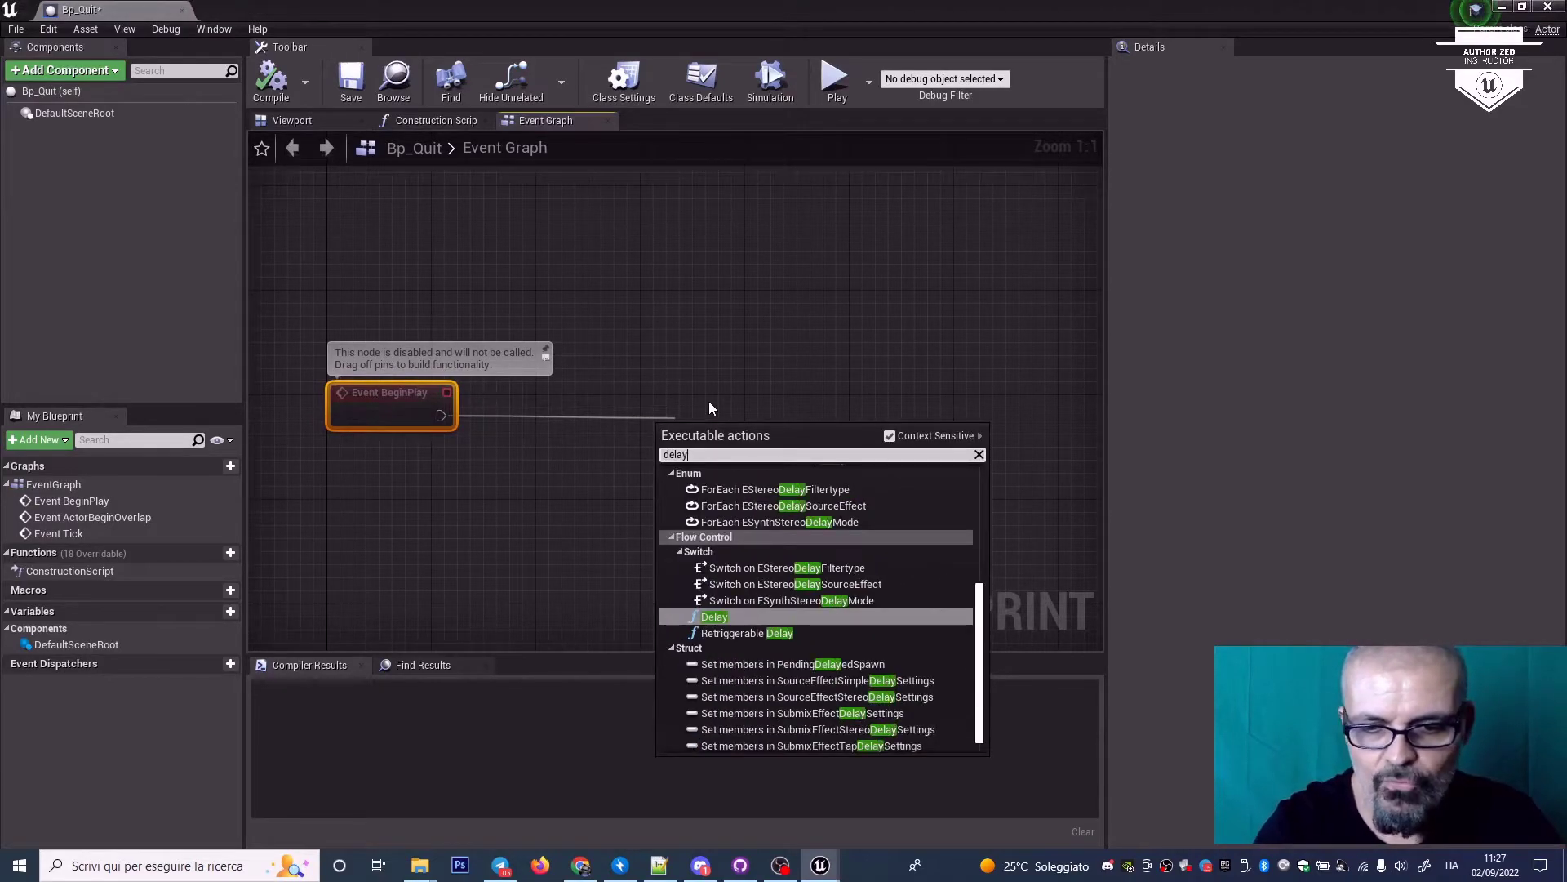
{"action": "key", "text": "Return"}
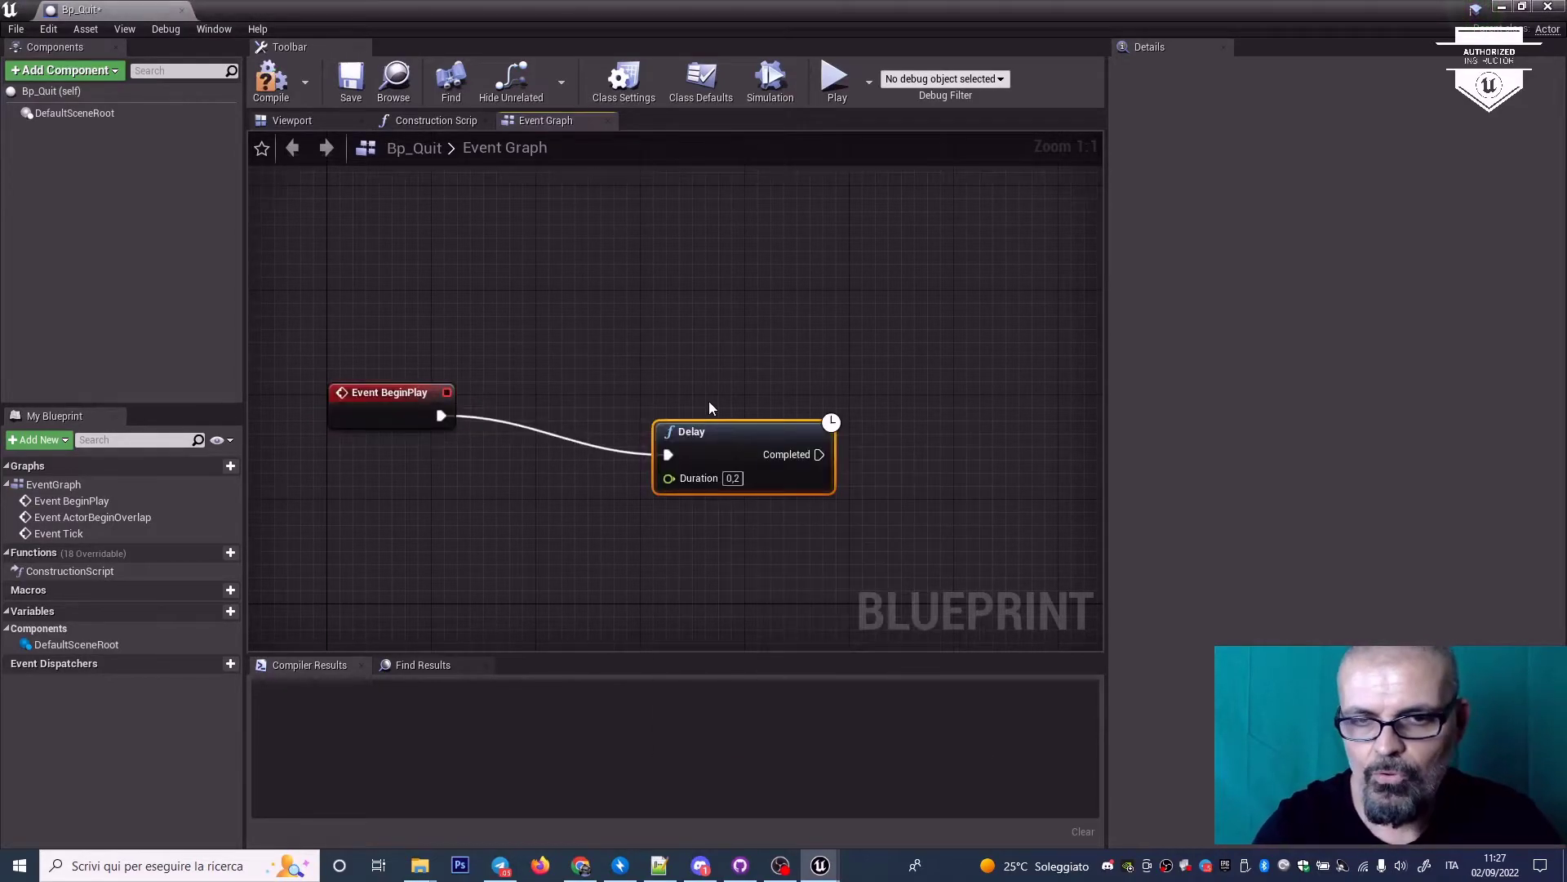
{"action": "left_click", "coordinate": [732, 478]}
{"action": "type", "text": "06"}
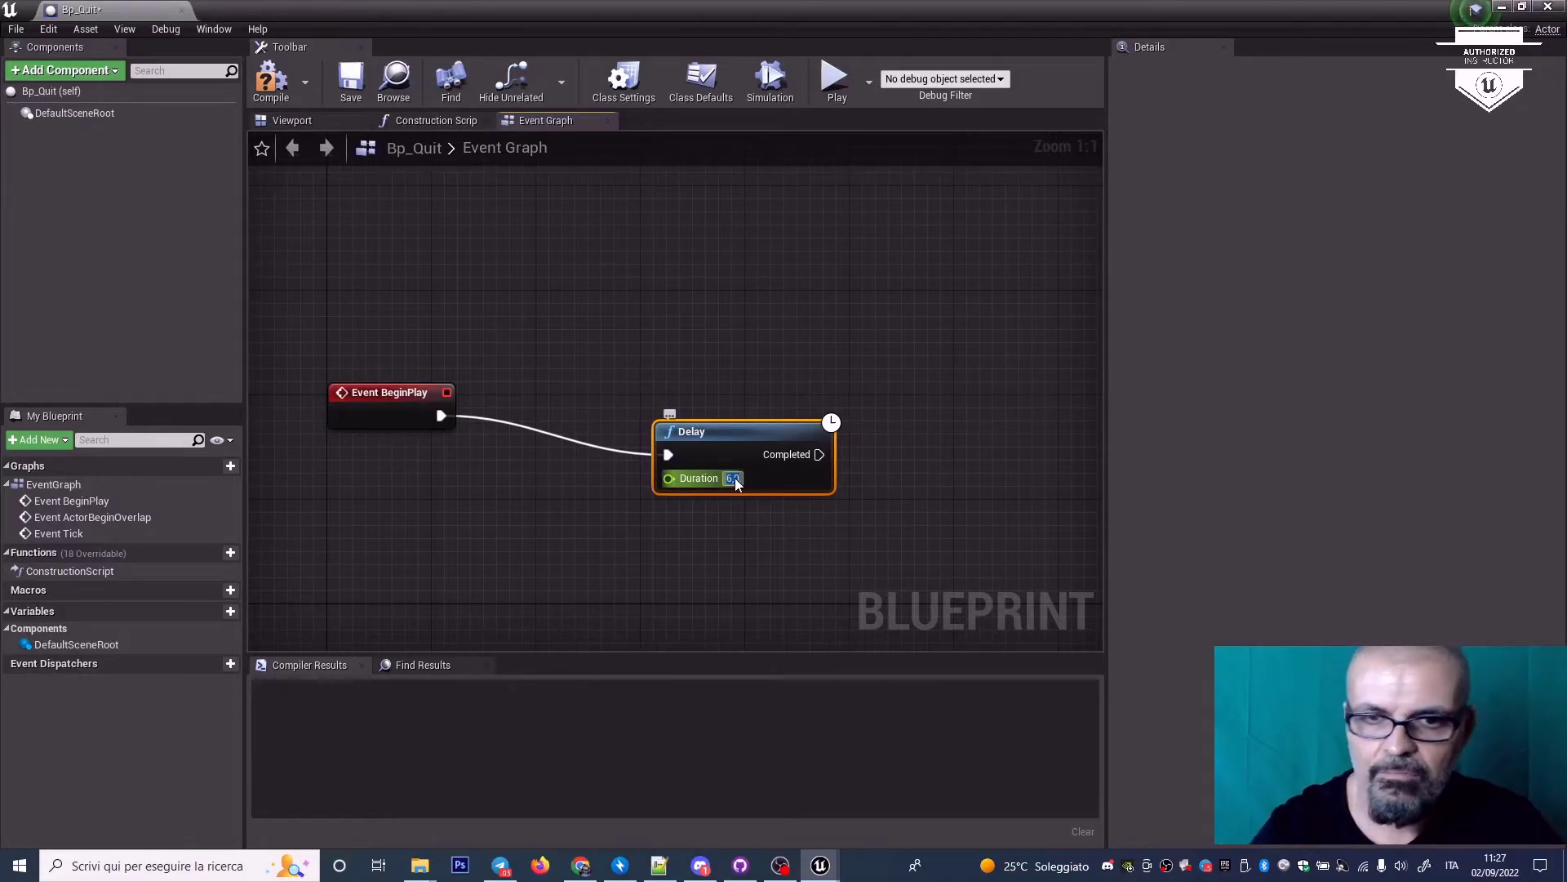
{"action": "key", "text": "Return"}
Step: Connect a Quit Game node to the Delay's Completed output and straighten the connections between the three nodes
{"action": "left_click_drag", "start_coordinate": [819, 455], "coordinate": [991, 441]}
{"action": "type", "text": "quit"}
{"action": "key", "text": "Return"}
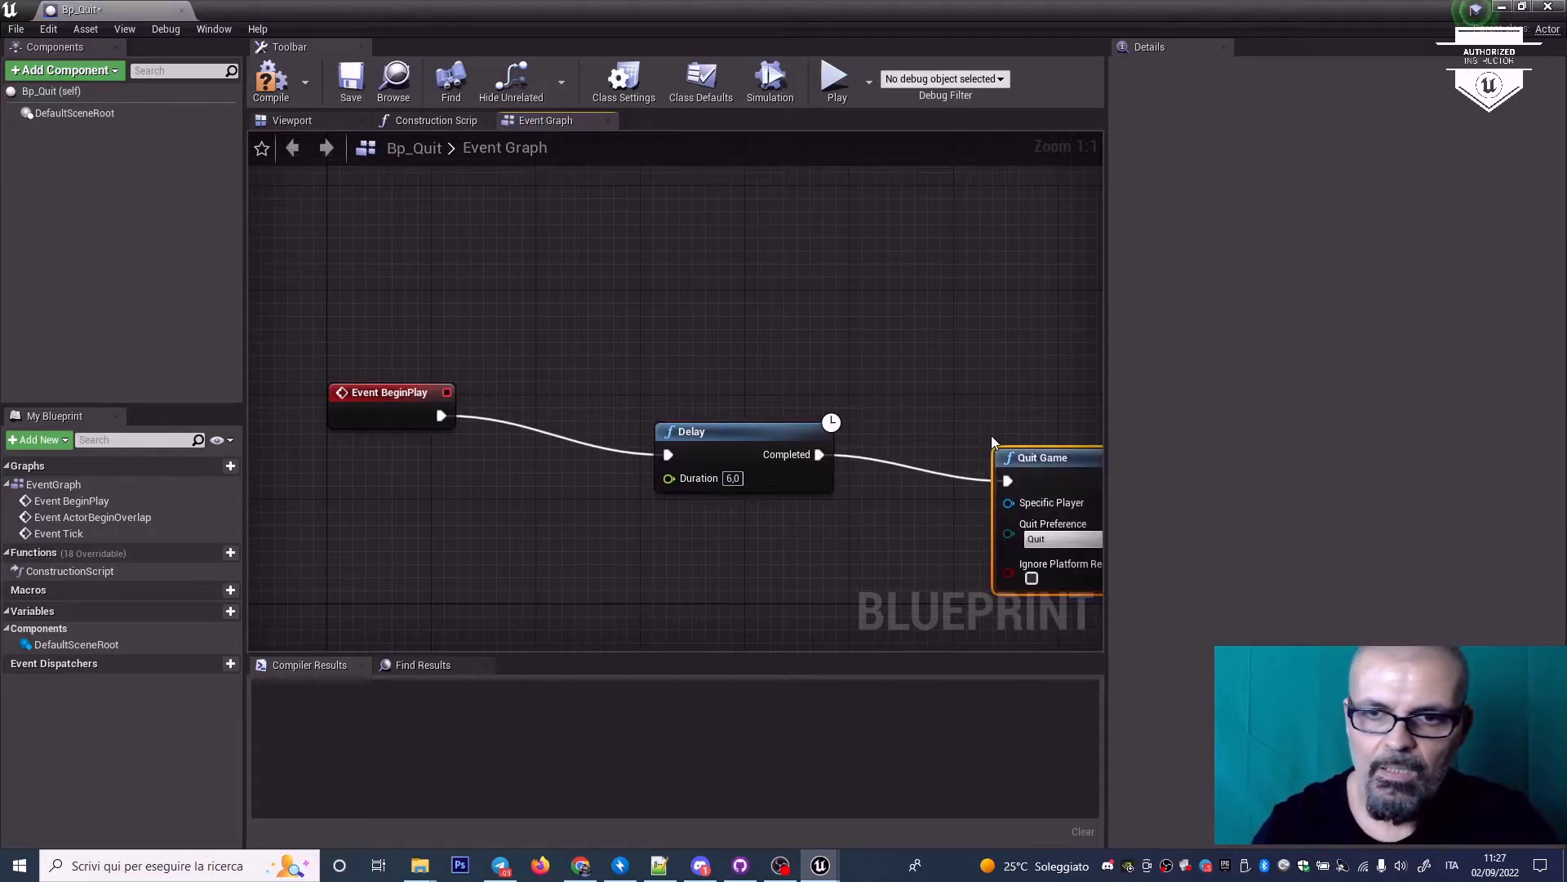
{"action": "scroll", "coordinate": [563, 379], "scroll_direction": "down", "scroll_amount": 2}
{"action": "left_click_drag", "start_coordinate": [413, 321], "coordinate": [1012, 459]}
{"action": "key", "text": "q"}
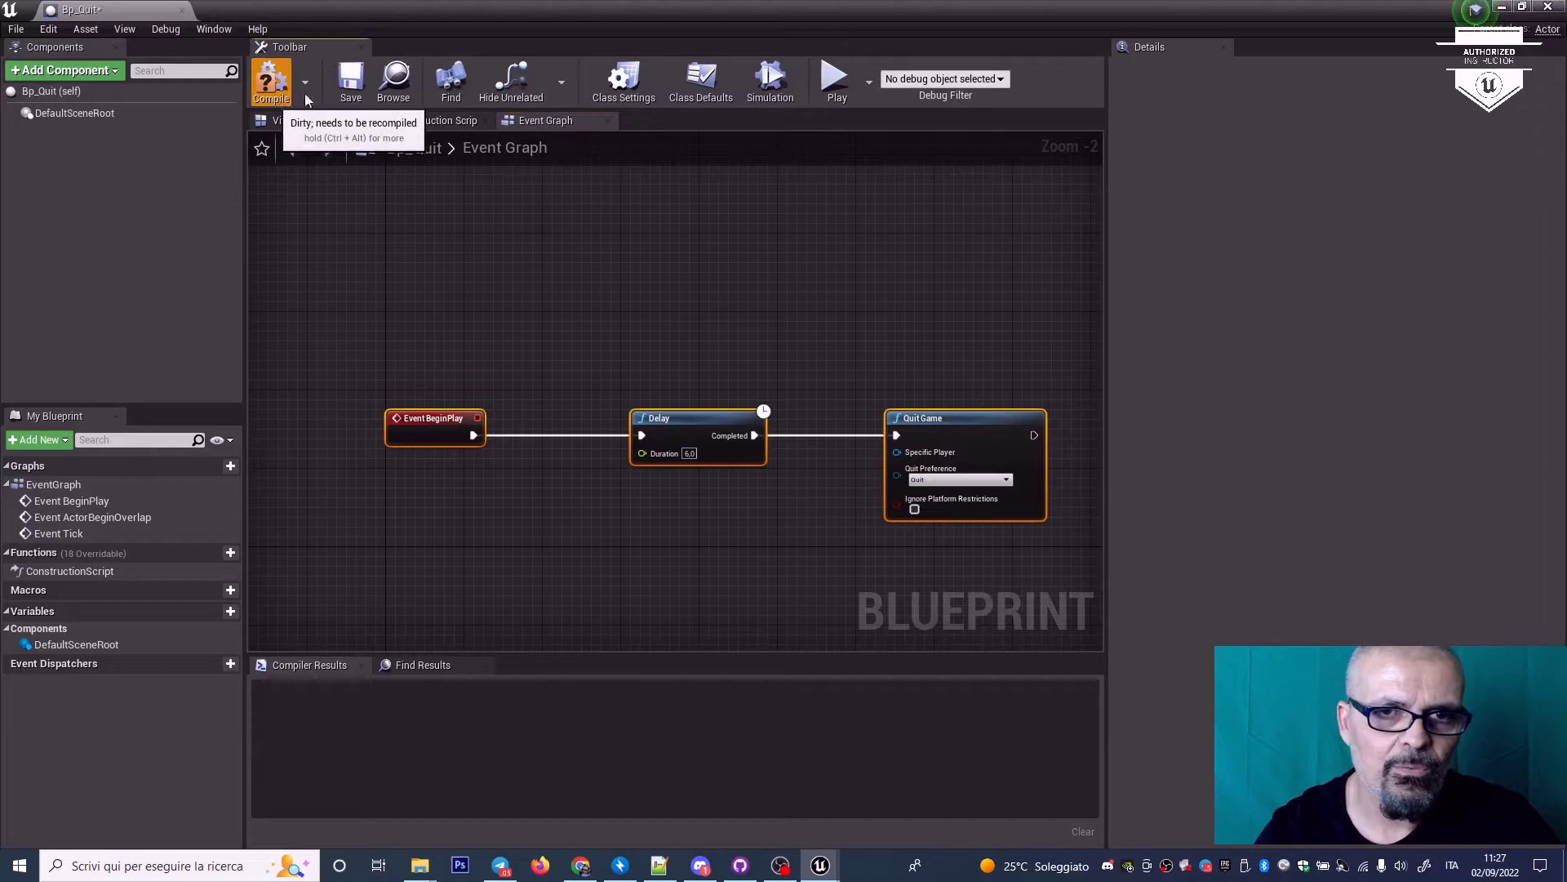
Step: Compile and close Bp_Quit, then place an instance on the level floor near the Third Person text
{"action": "left_click", "coordinate": [271, 80]}
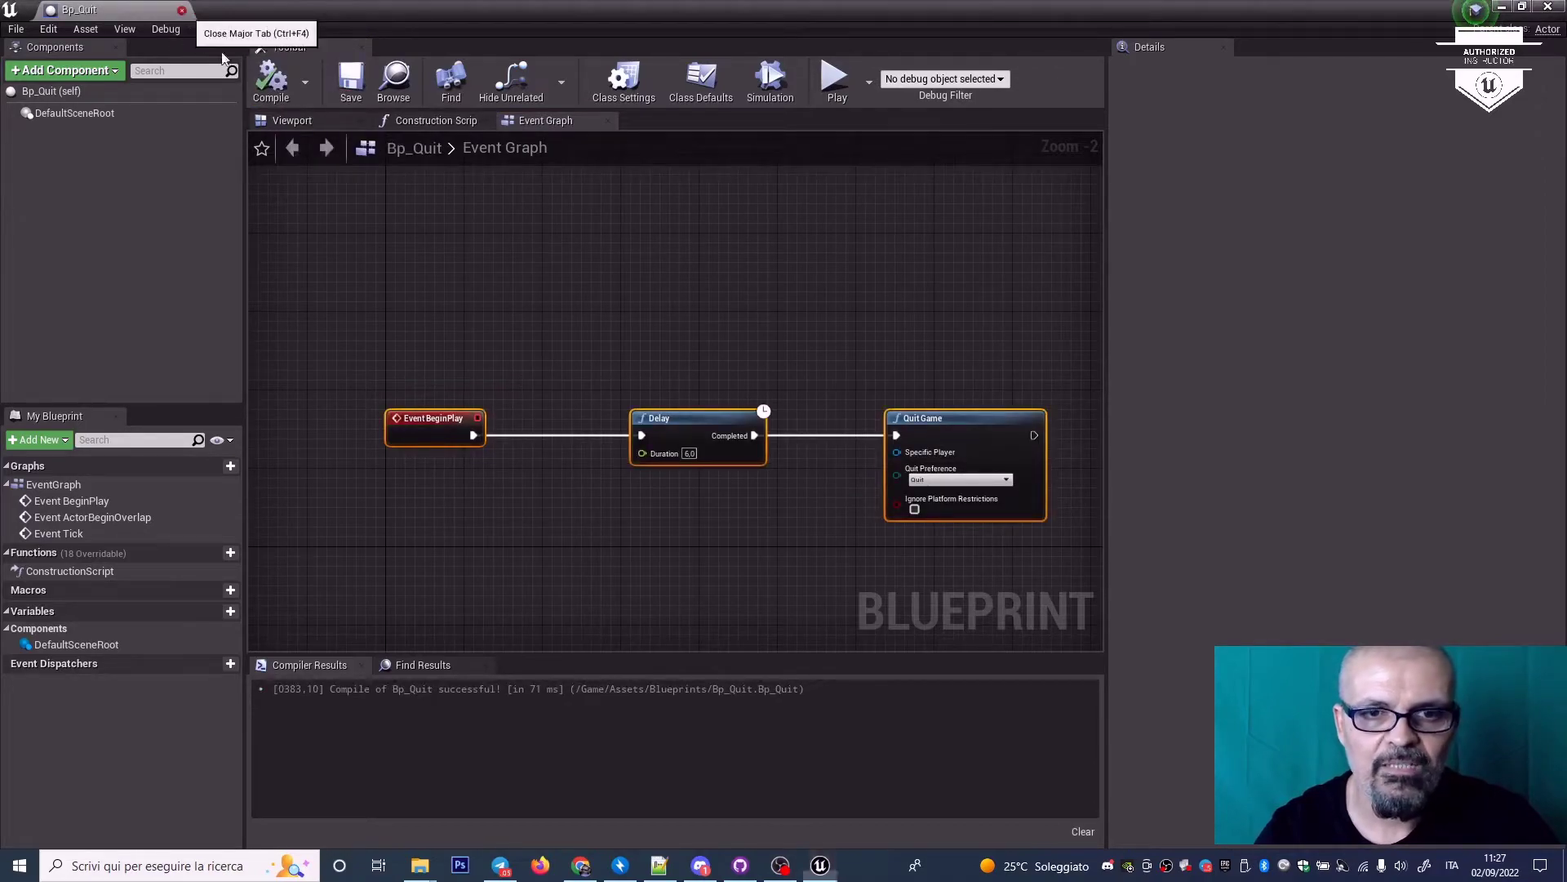
{"action": "left_click", "coordinate": [181, 10]}
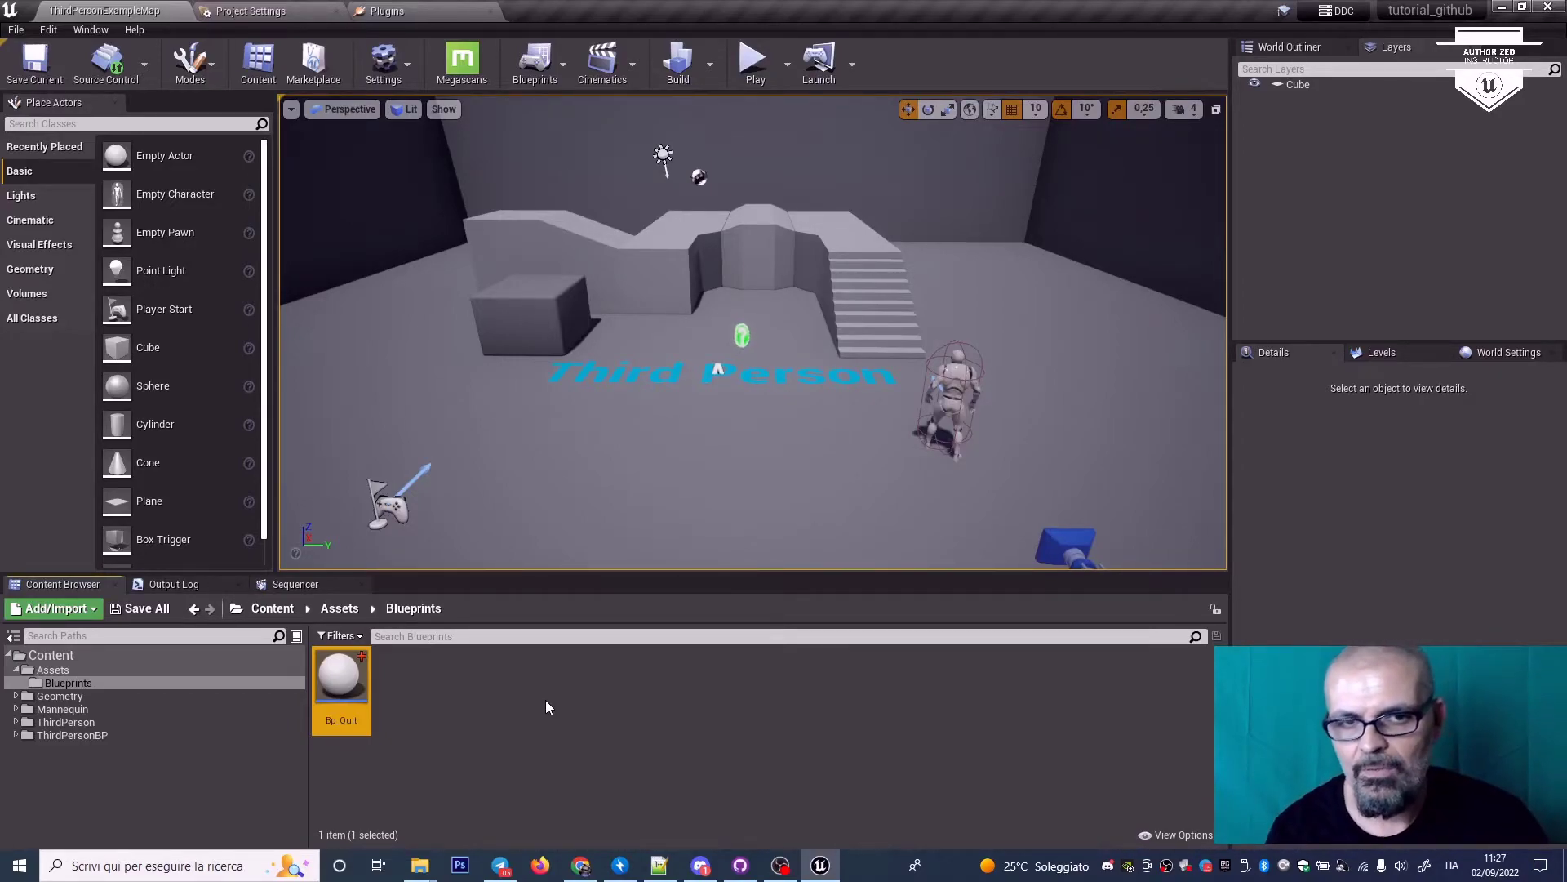
{"action": "left_click_drag", "start_coordinate": [341, 682], "coordinate": [637, 416]}
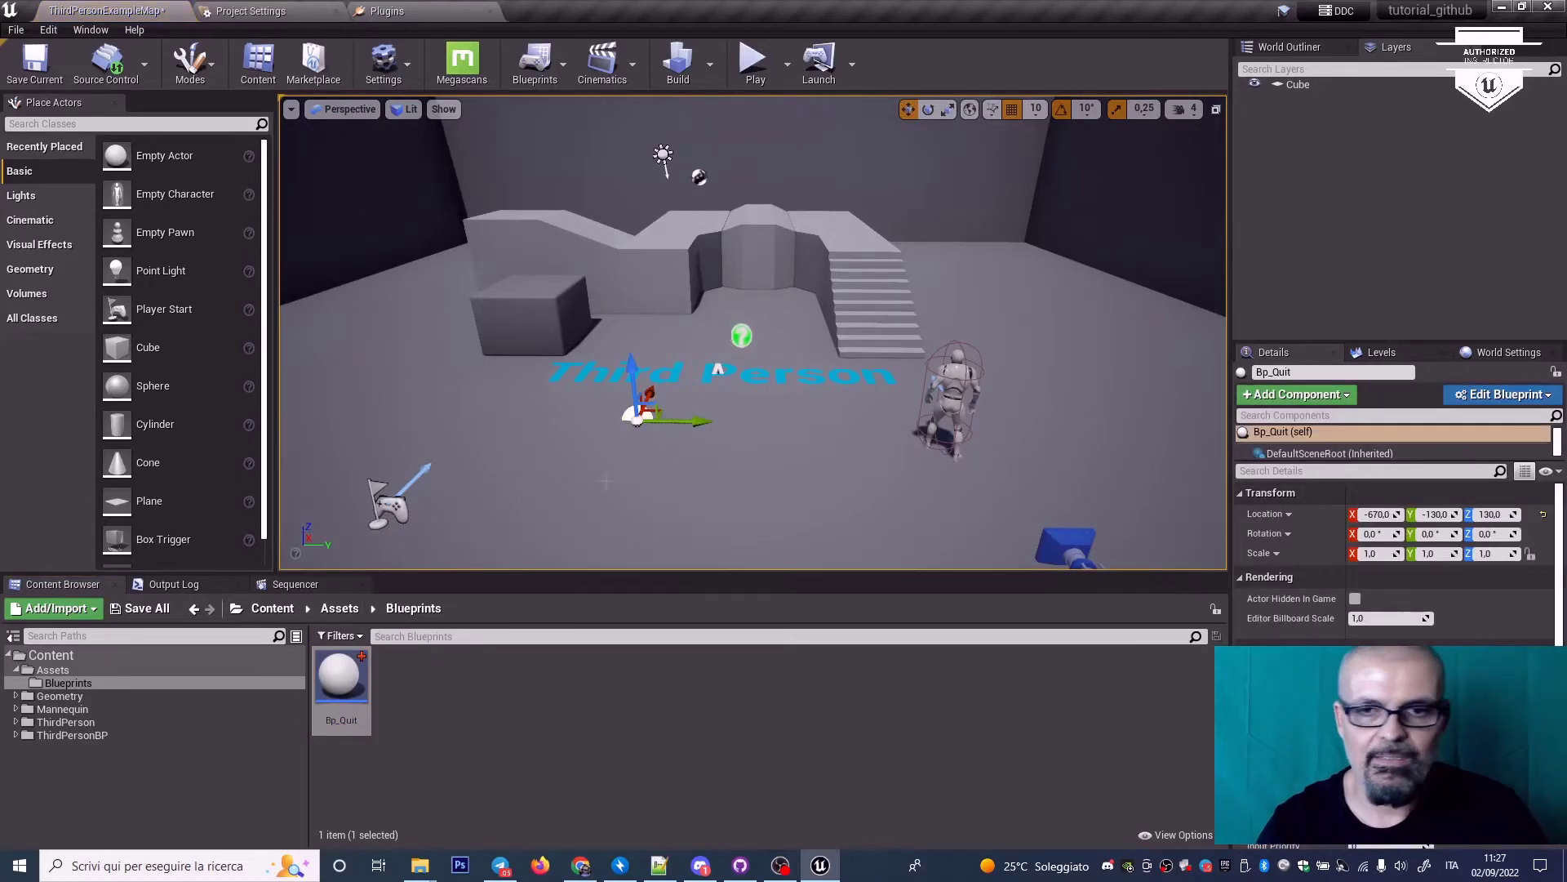
Step: Play the level in a new editor window and run the character around to test the timed quit
{"action": "left_click", "coordinate": [787, 63]}
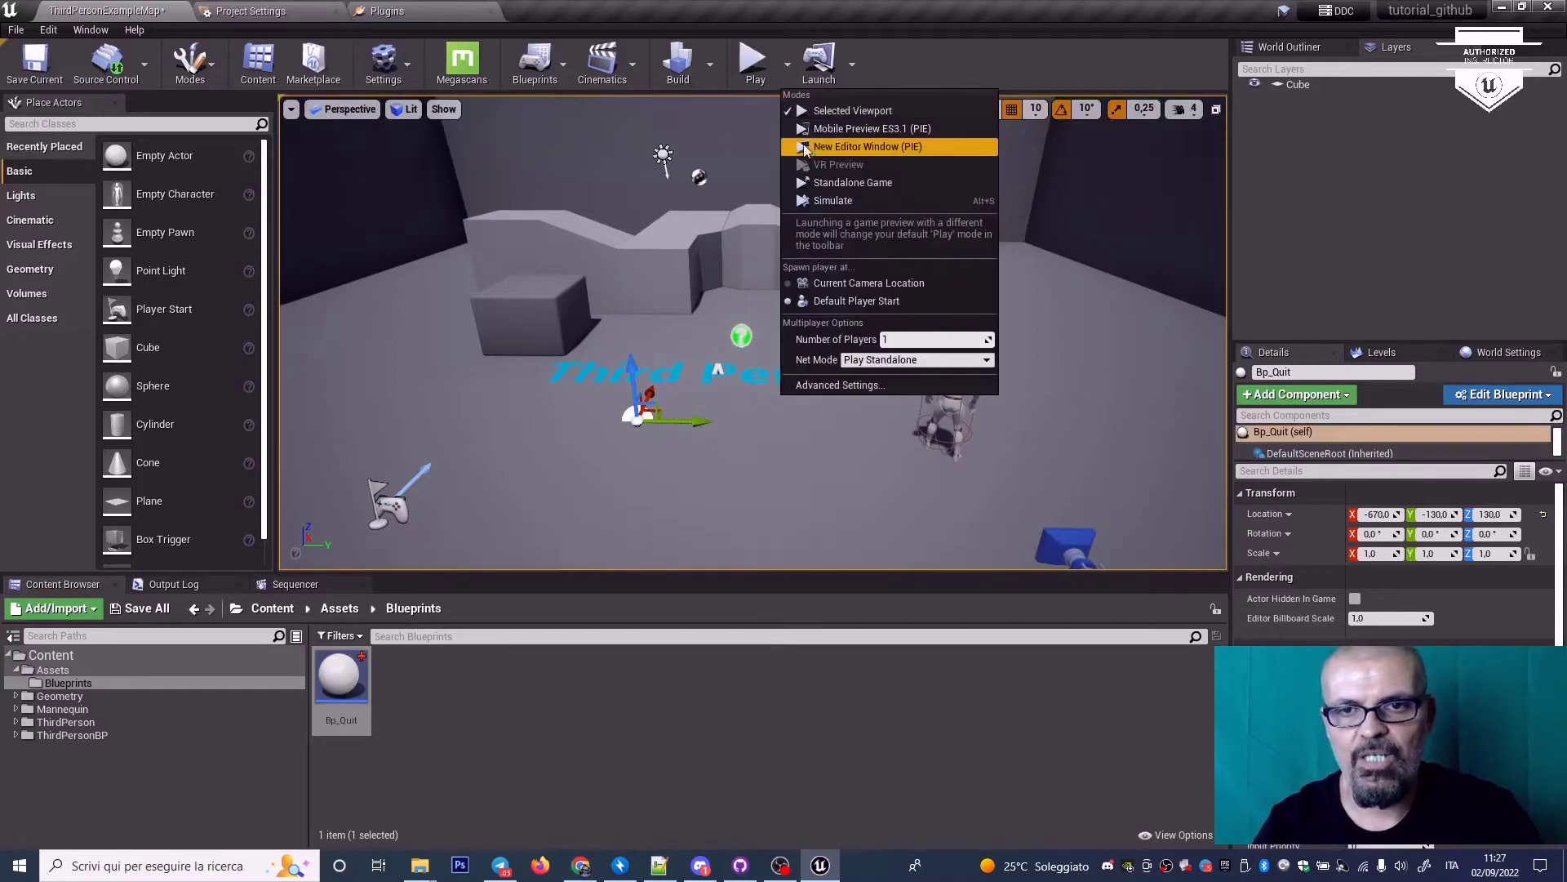
{"action": "left_click", "coordinate": [810, 149]}
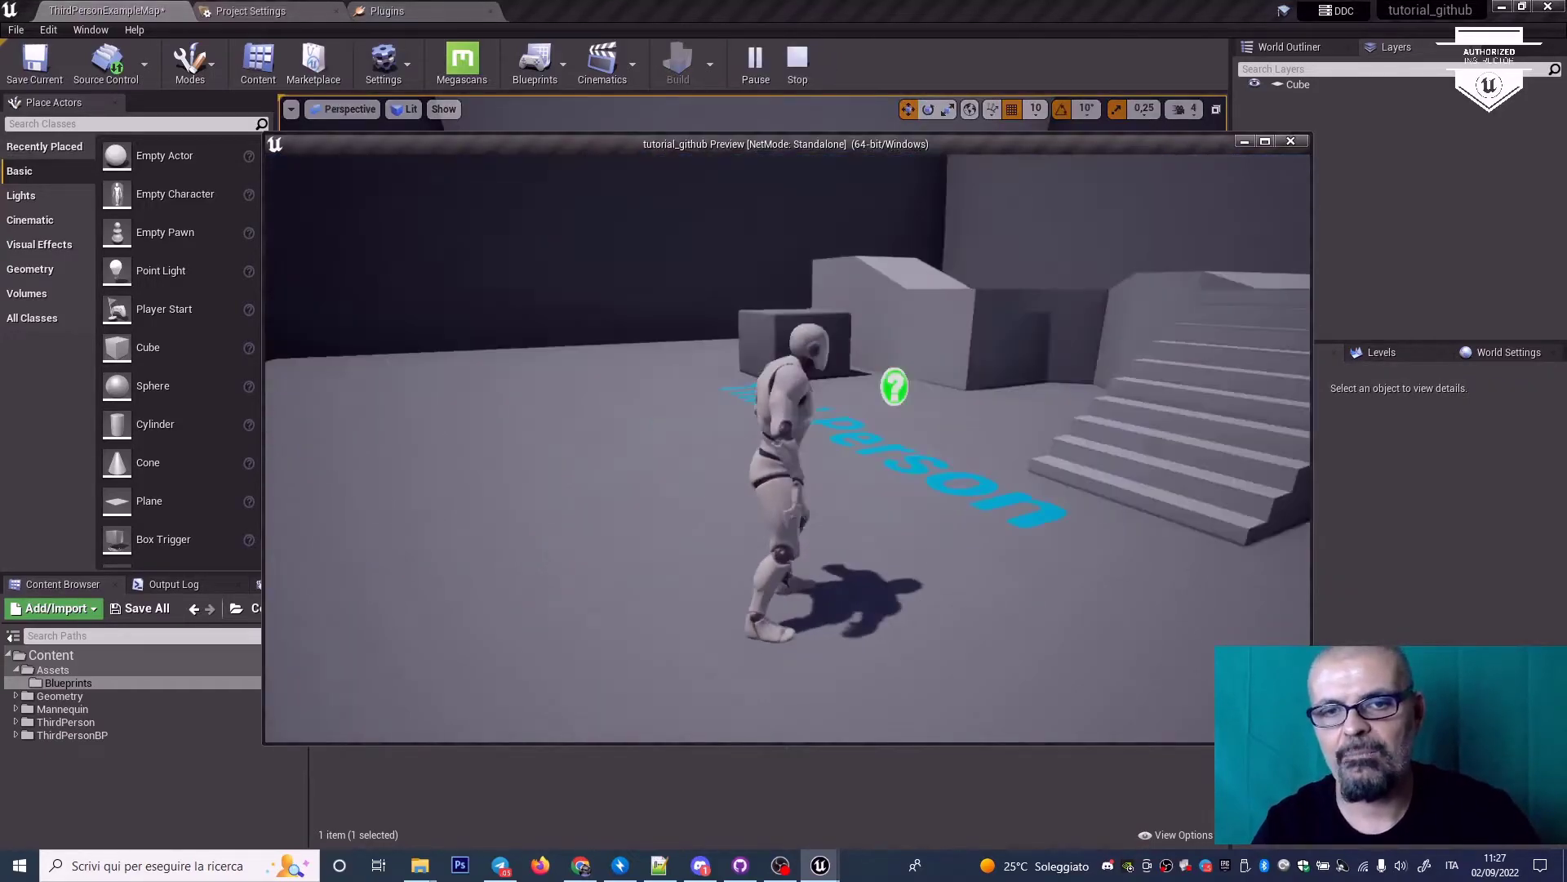
{"action": "key", "text": "w"}
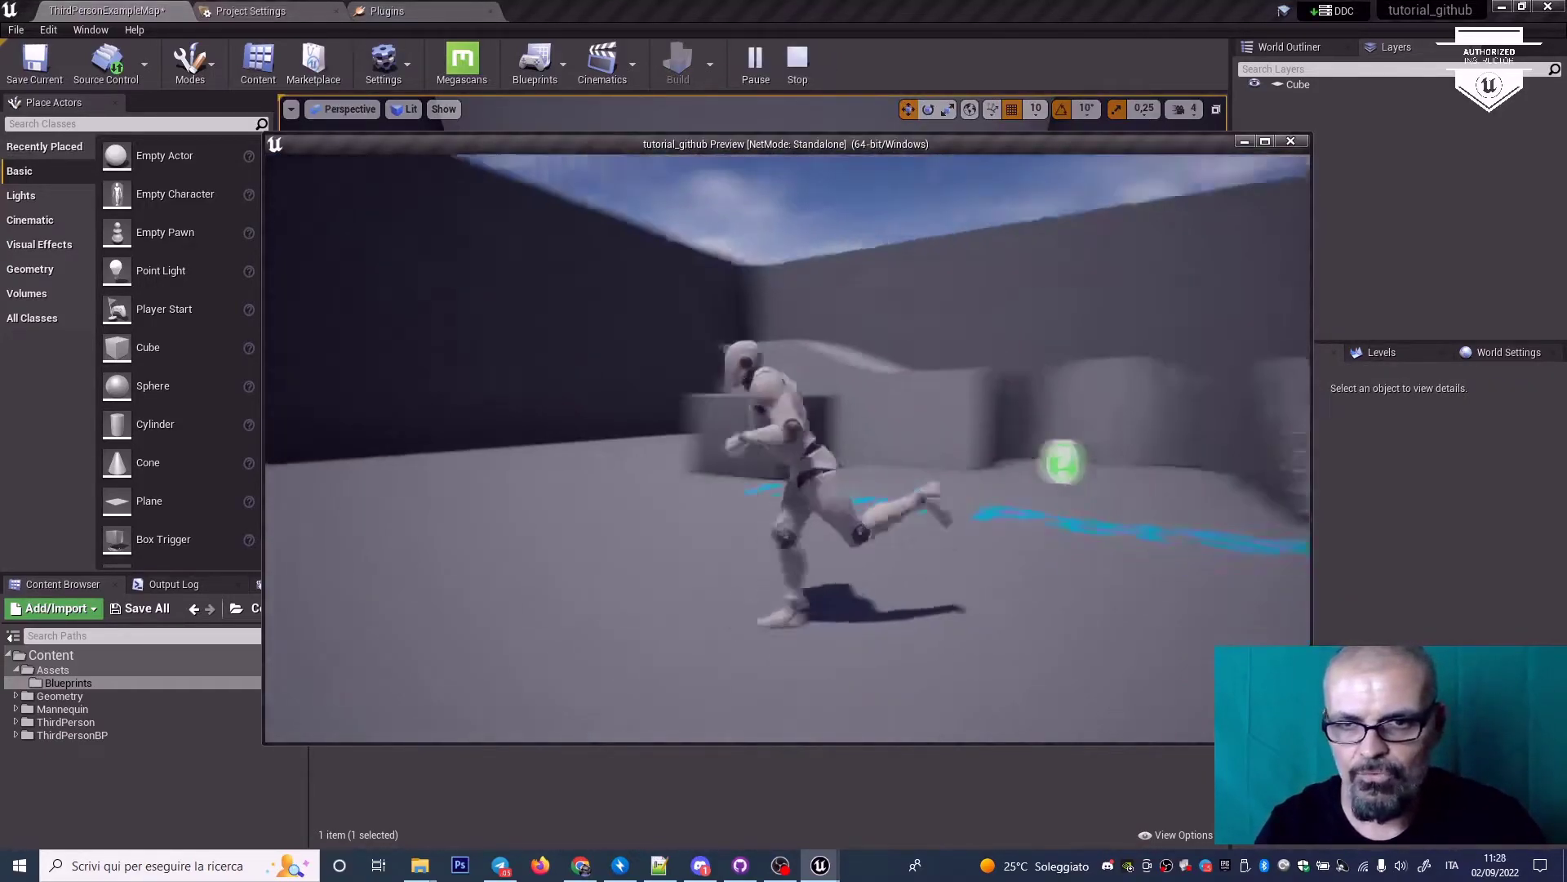
{"action": "key", "text": "w"}
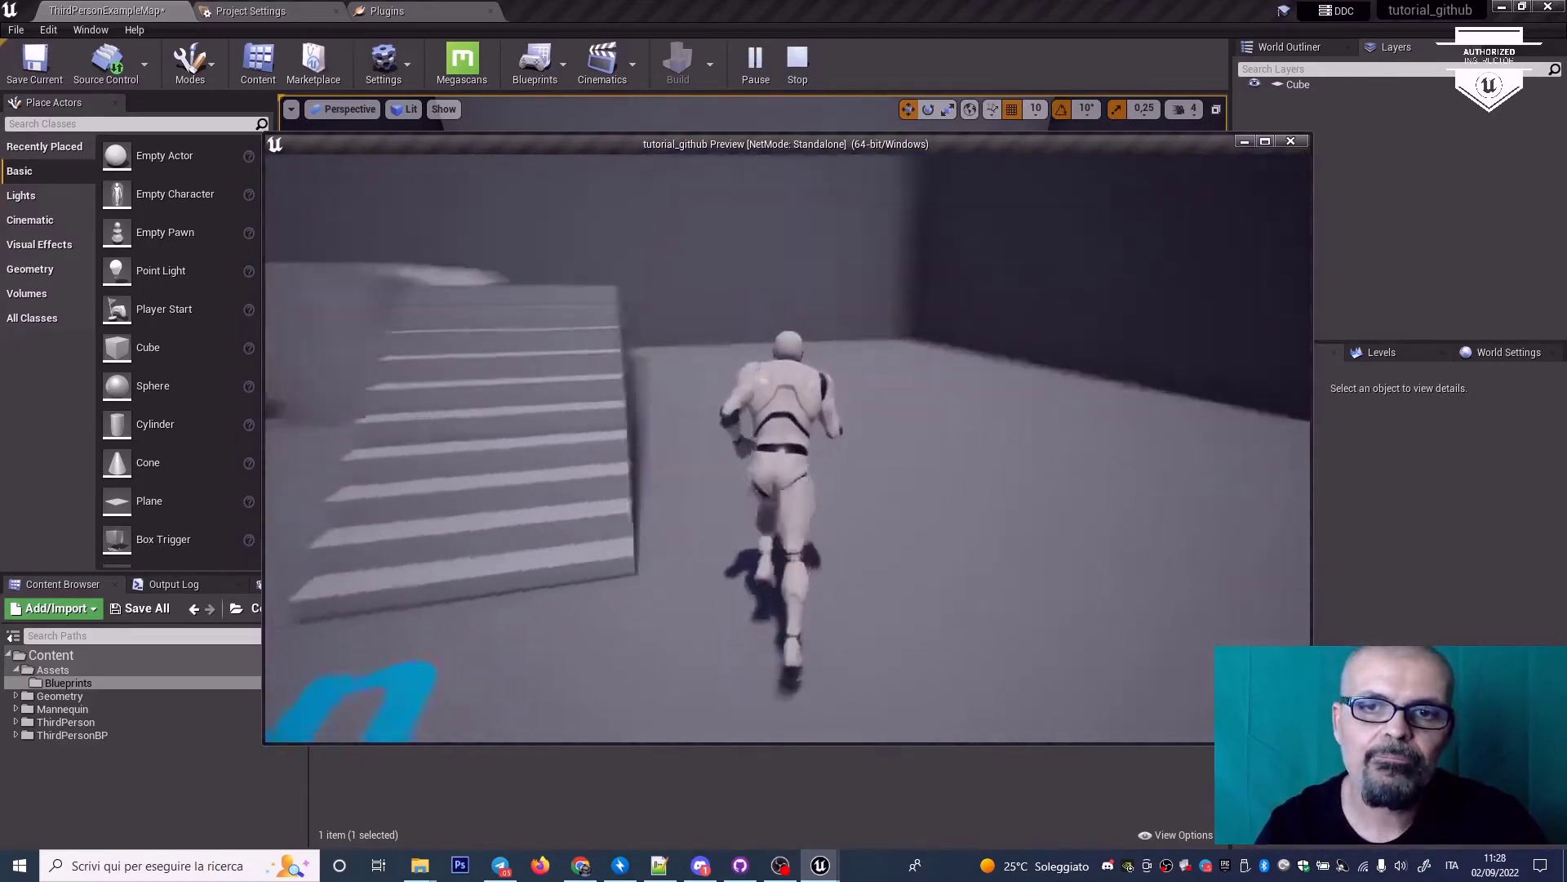
{"action": "key", "text": "Escape"}
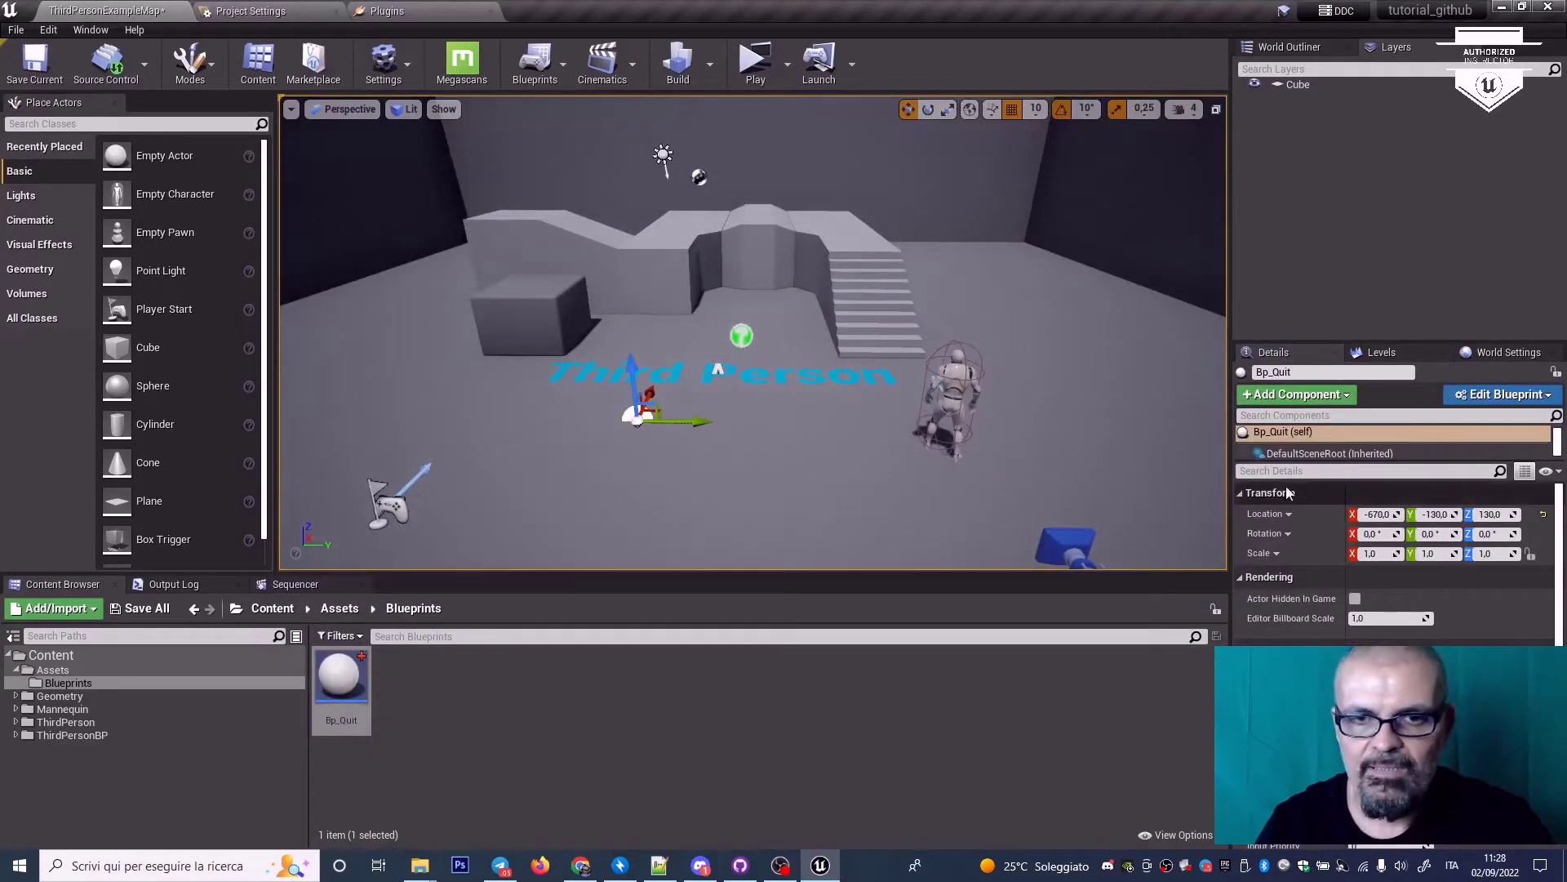
Step: Submit Bp_Quit to source control with the changelist description "Add Quit Game"
{"action": "right_click_drag", "start_coordinate": [761, 383], "coordinate": [761, 348]}
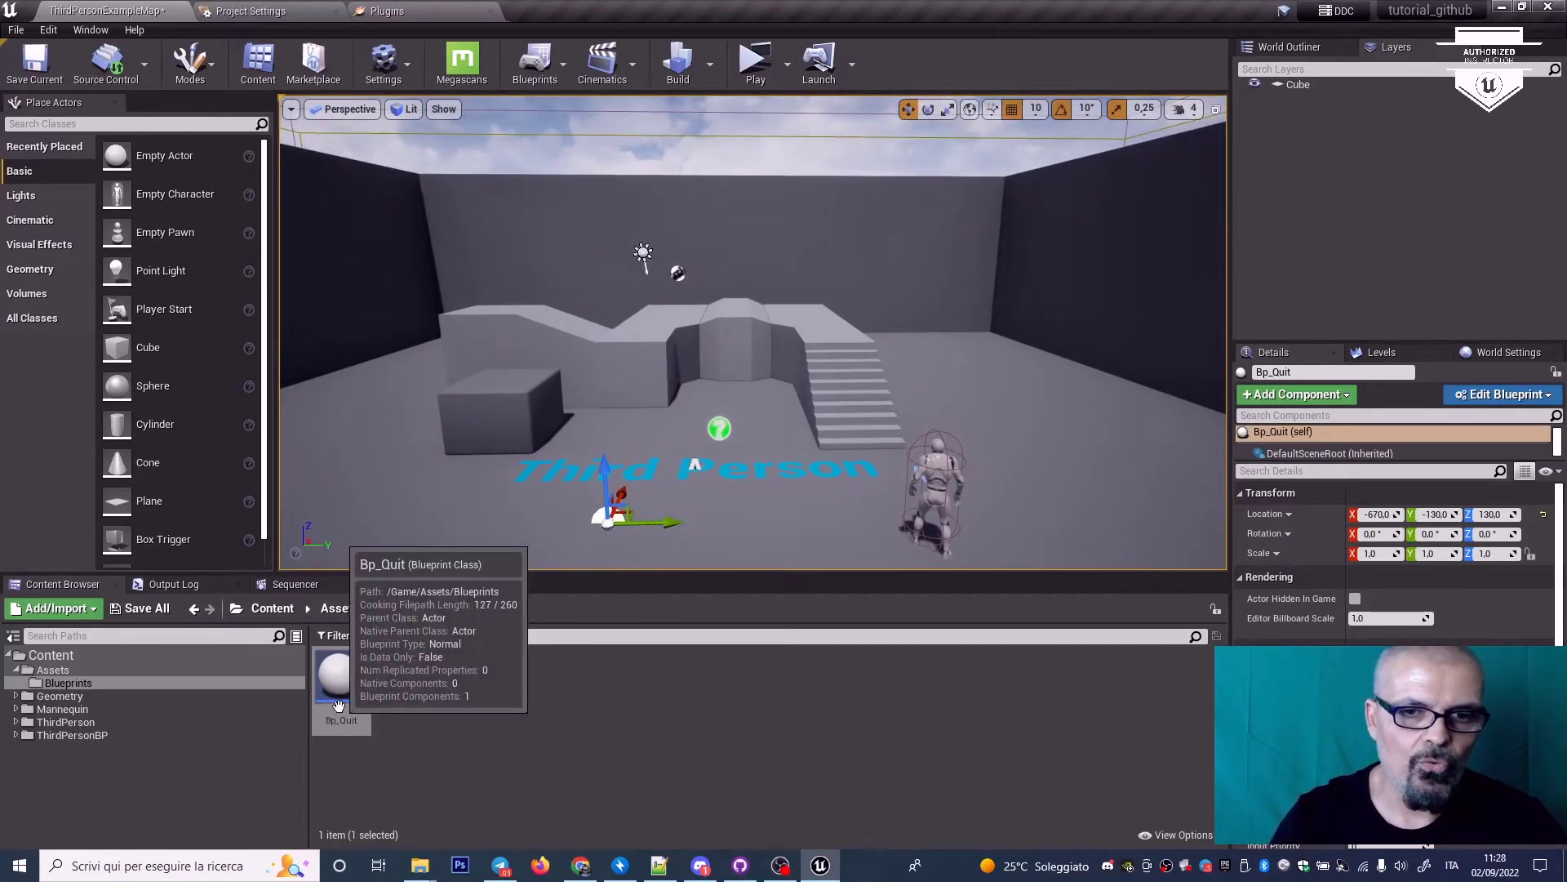
{"action": "left_click", "coordinate": [145, 70]}
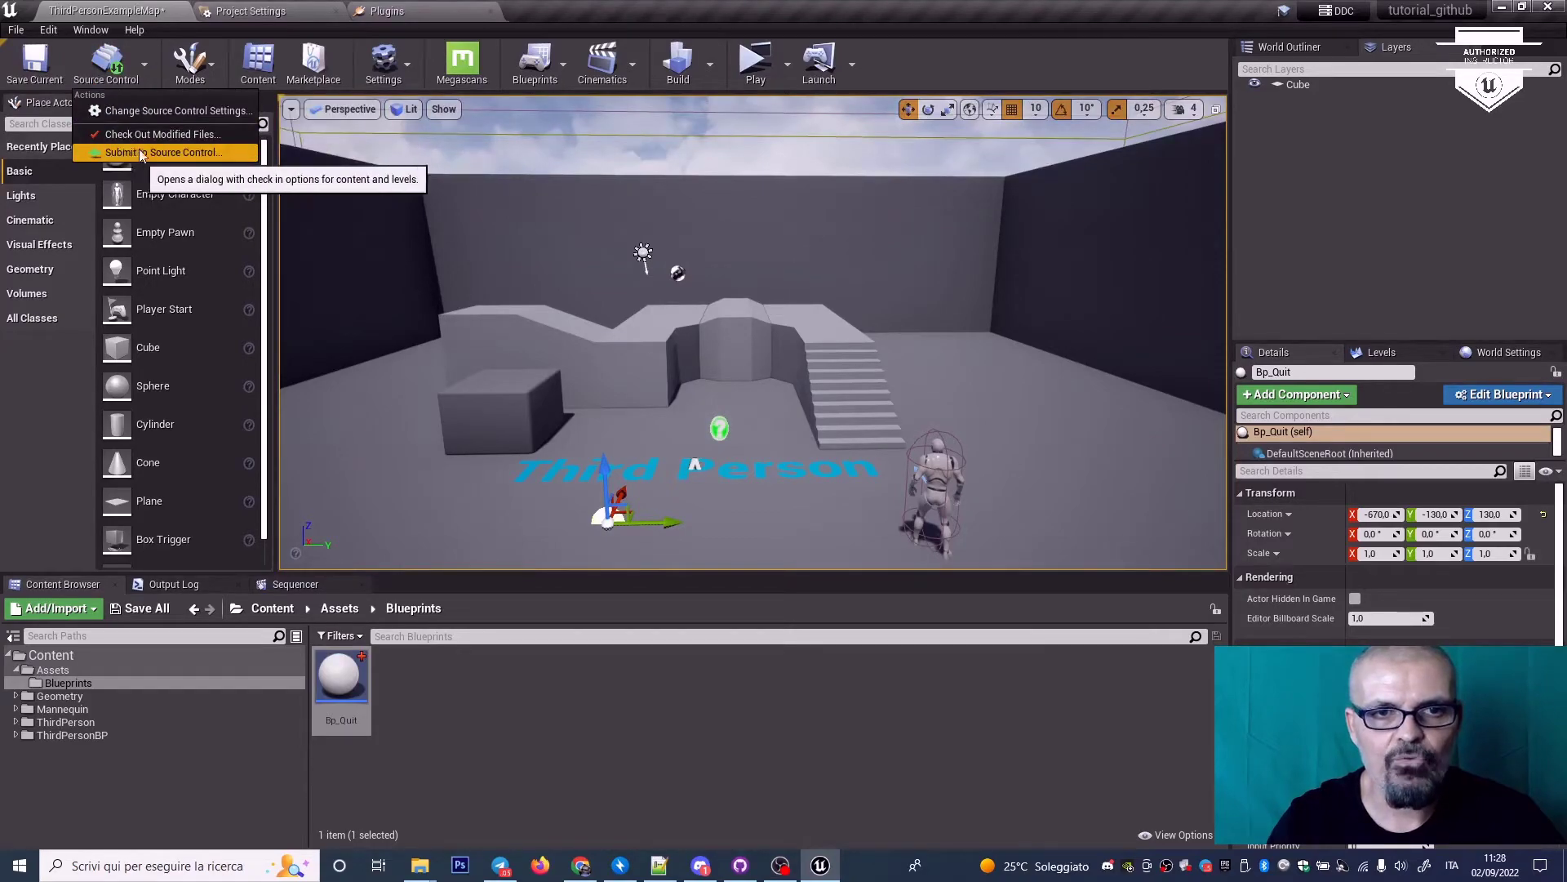
{"action": "left_click", "coordinate": [160, 154]}
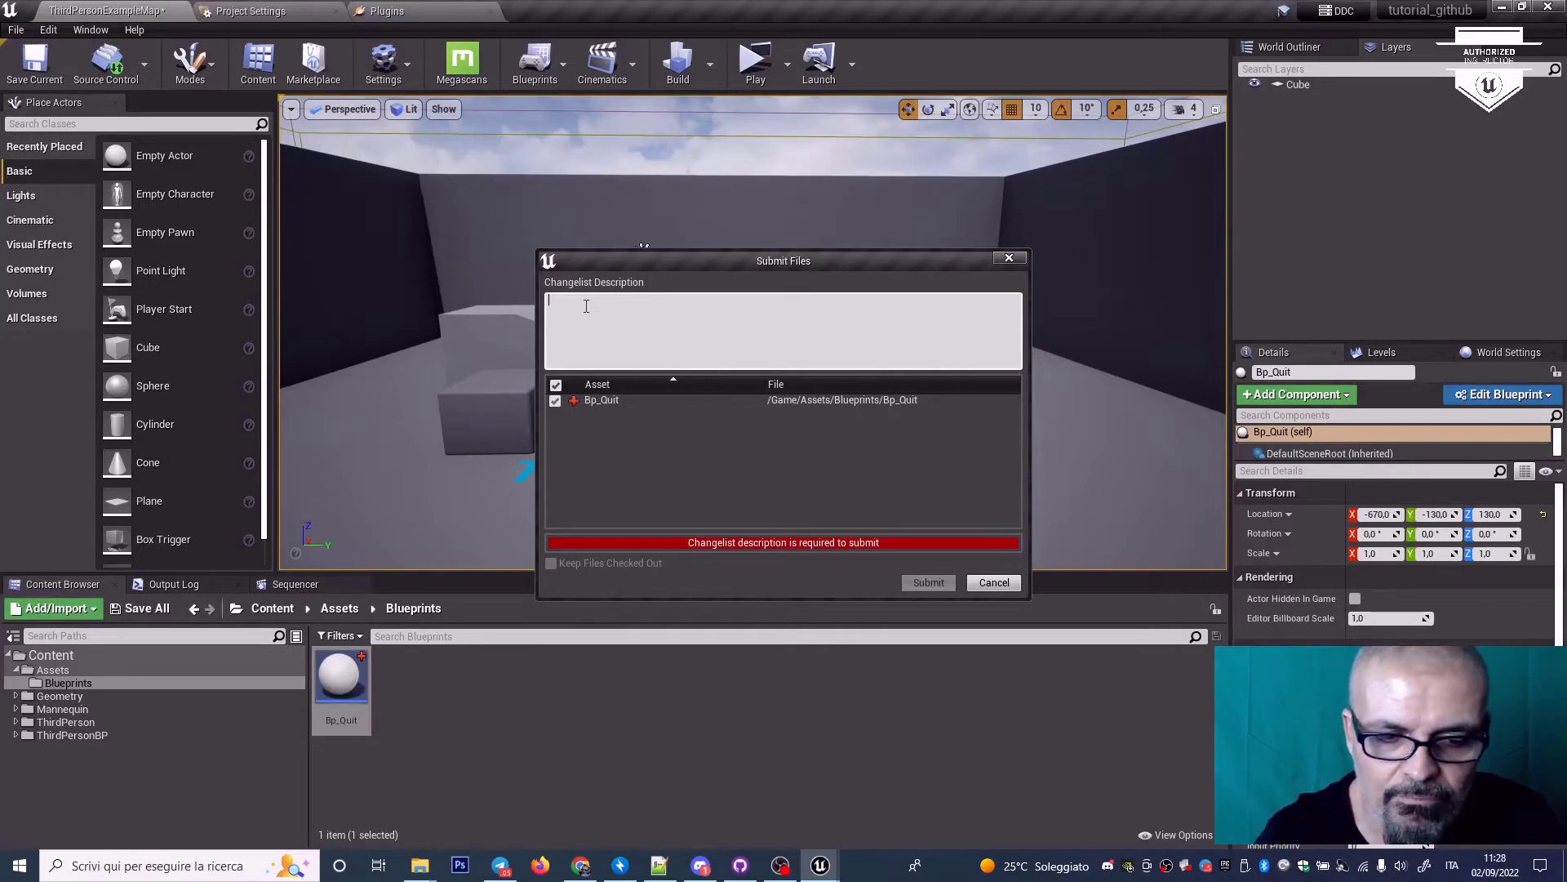
{"action": "type", "text": "Add Quit Game"}
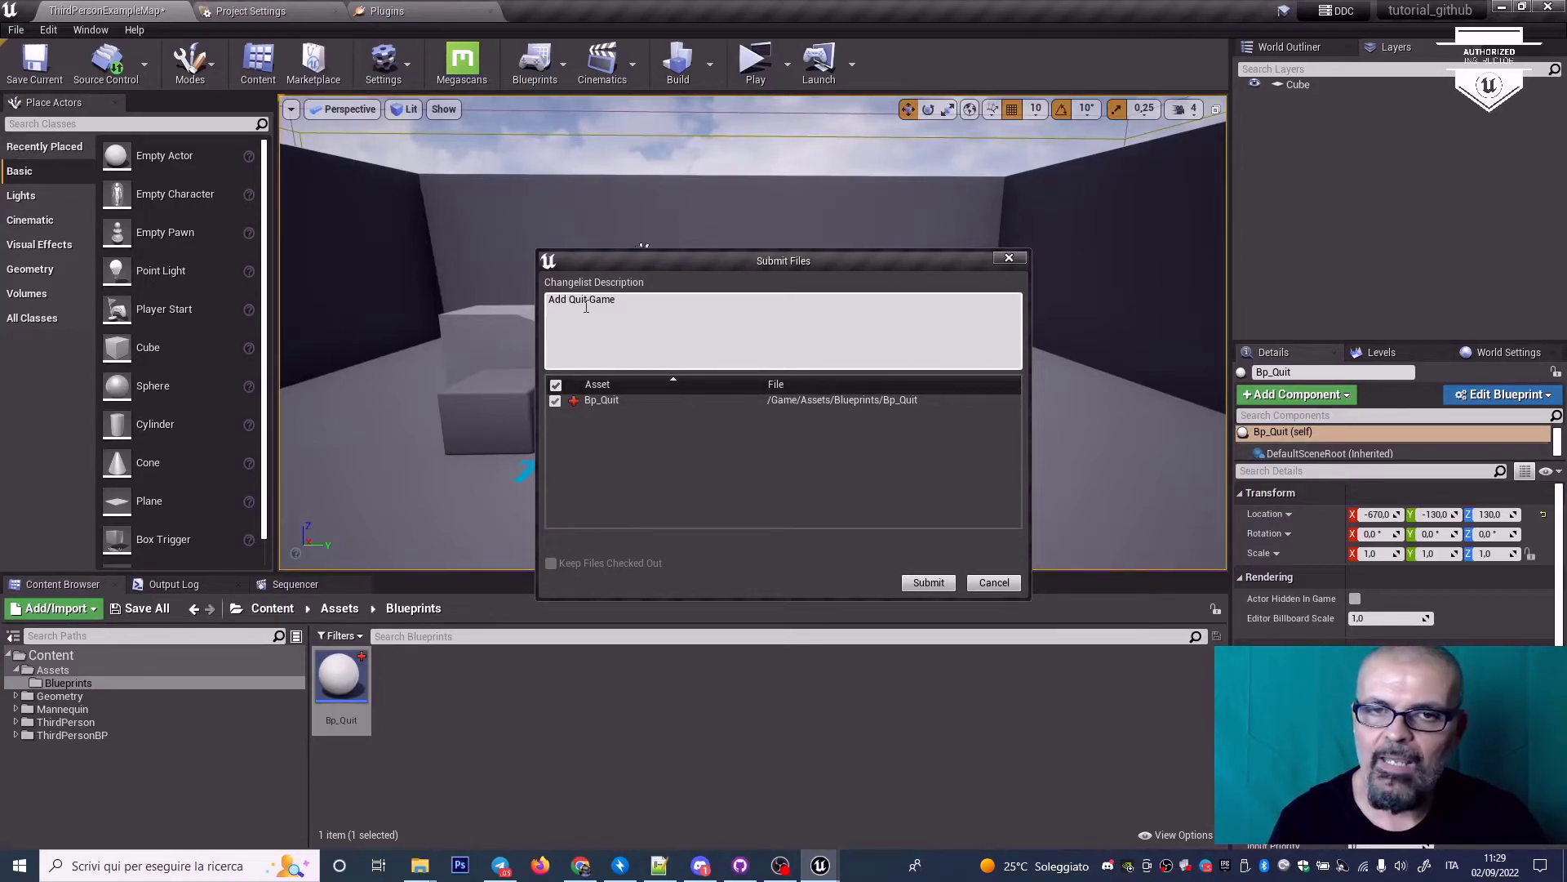
{"action": "left_click", "coordinate": [928, 583]}
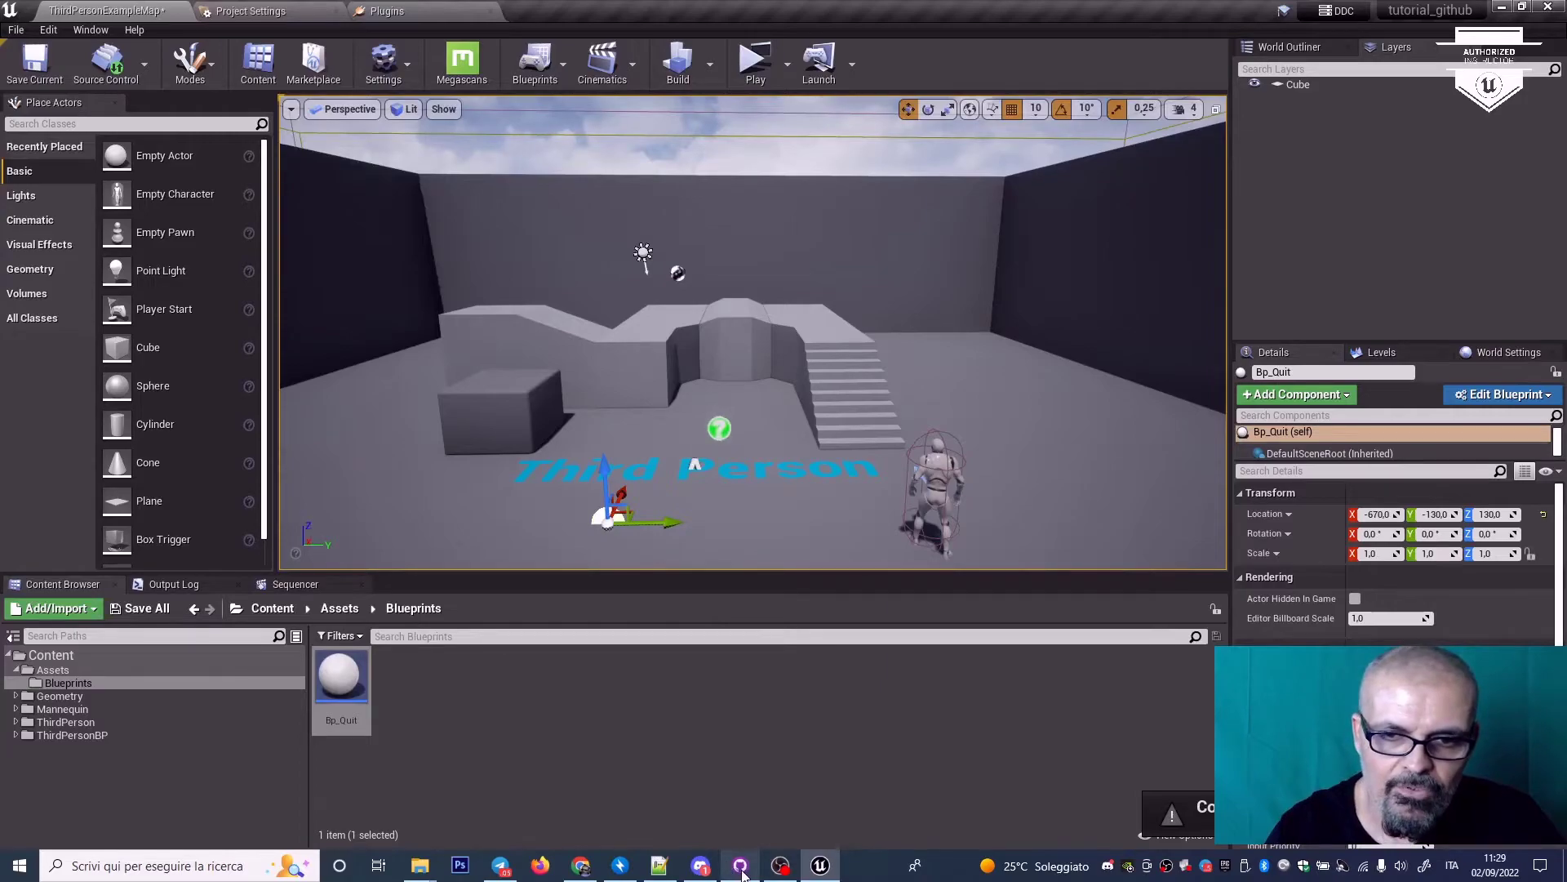
Step: Switch to GitHub Desktop and examine the changed files of the Add Quit Game commit in the repository history
{"action": "mouse_move", "coordinate": [742, 873]}
{"action": "left_click", "coordinate": [753, 829]}
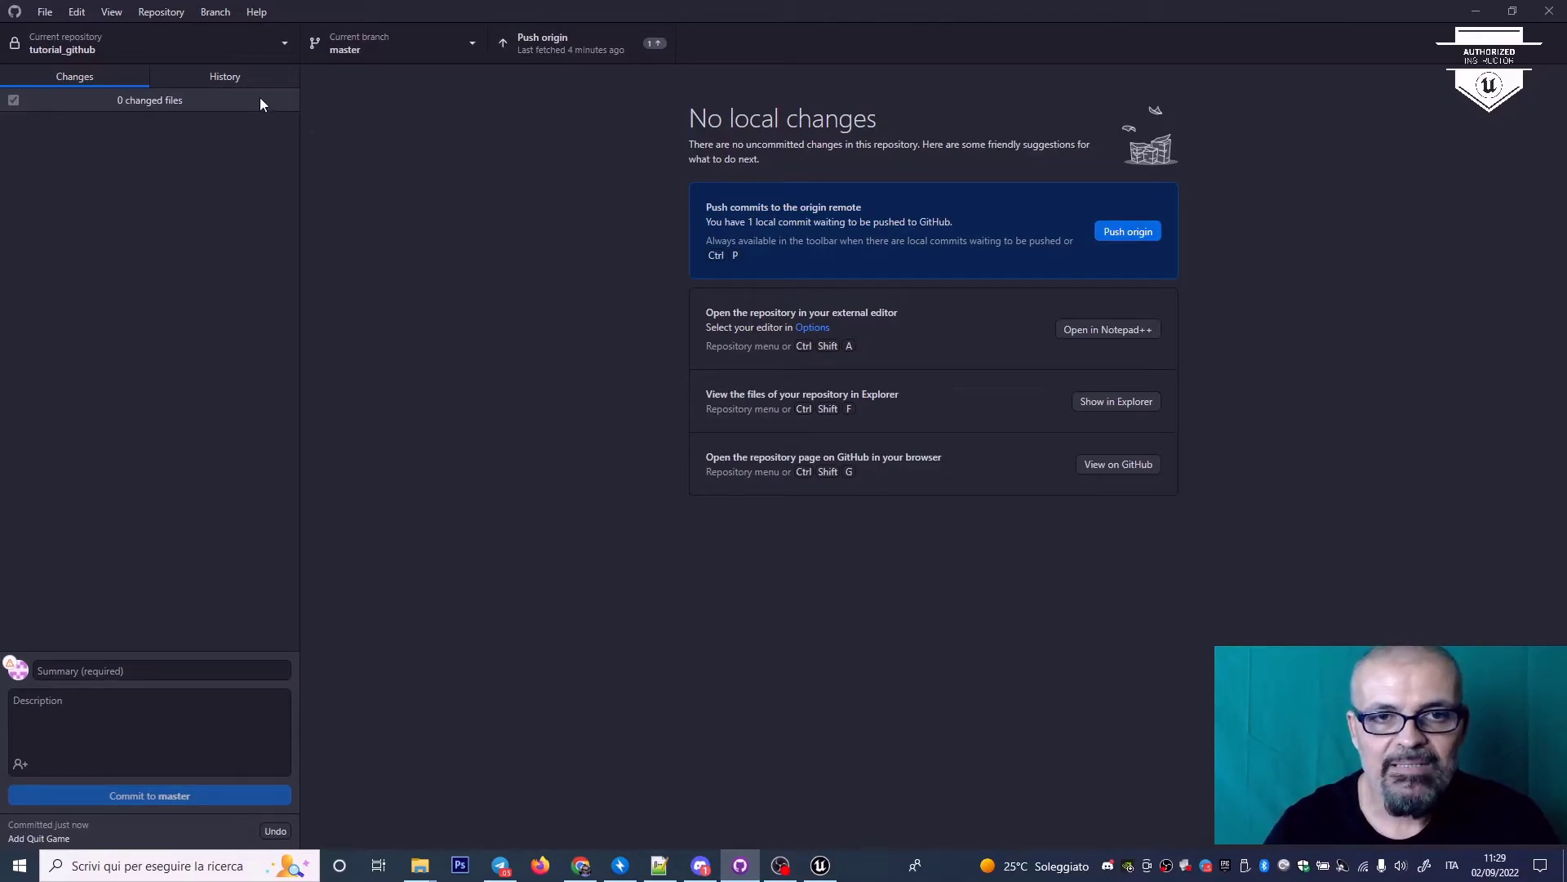
{"action": "left_click", "coordinate": [225, 76]}
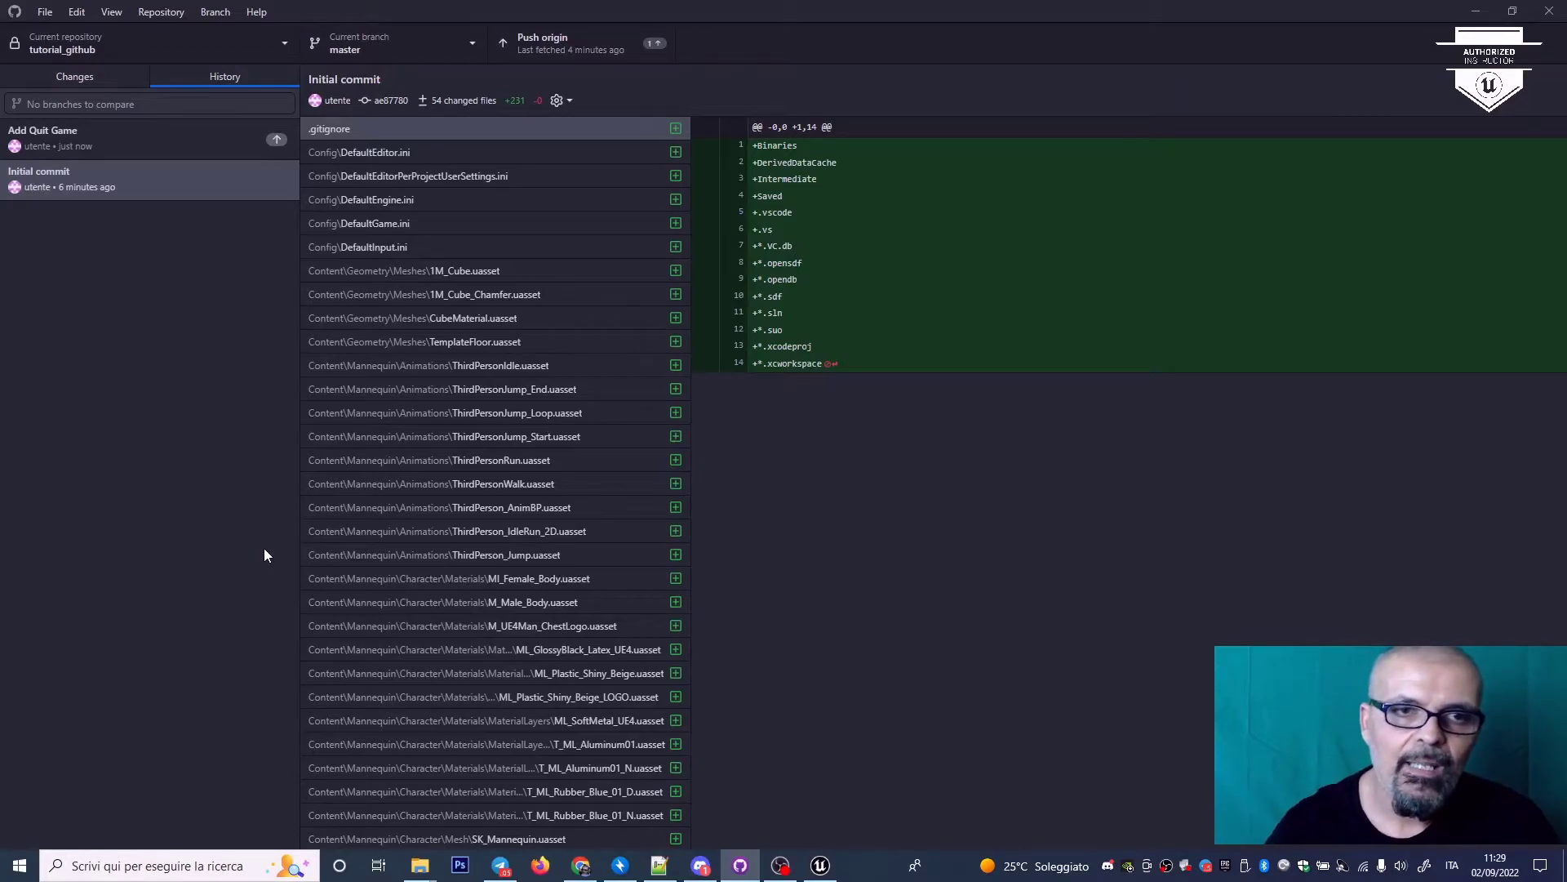
{"action": "left_click", "coordinate": [85, 136]}
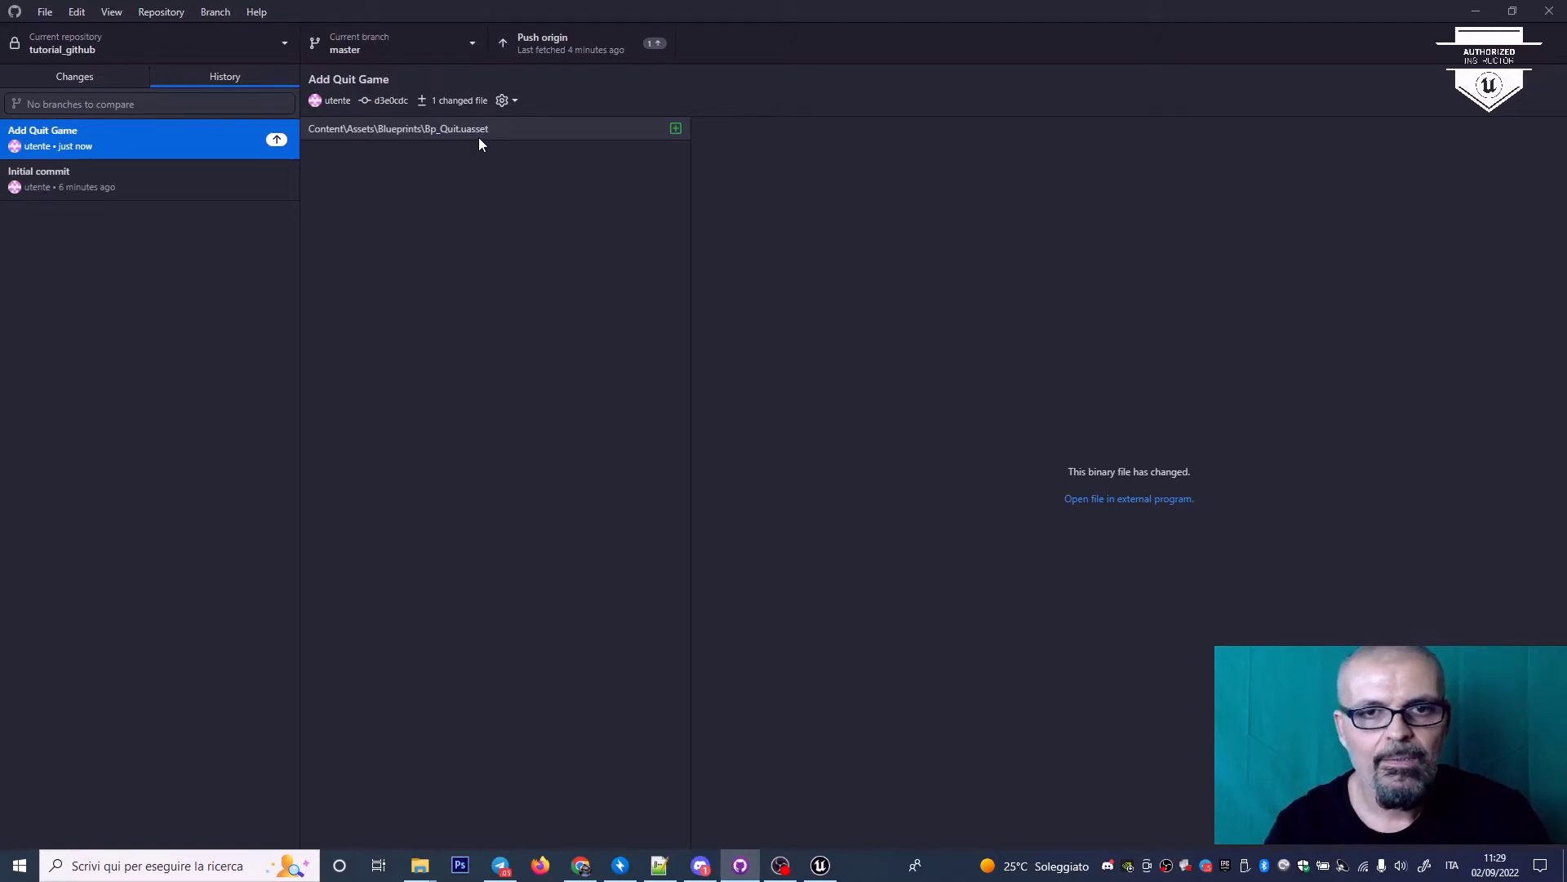
Step: Return to the repository's local changes and push the waiting commit to origin
{"action": "left_click", "coordinate": [80, 76]}
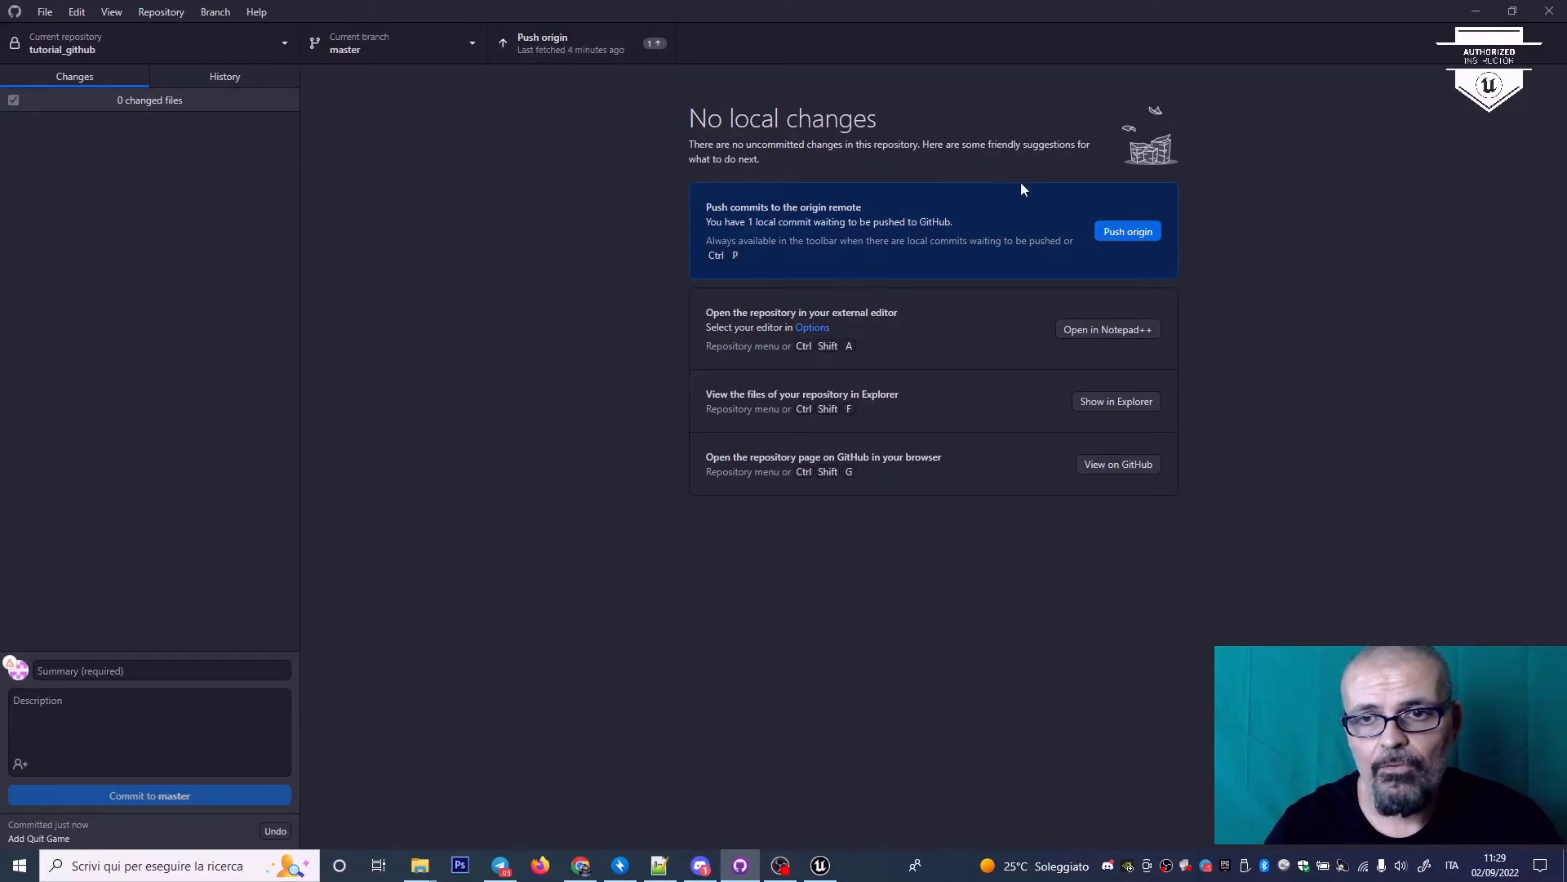
{"action": "left_click", "coordinate": [1125, 235]}
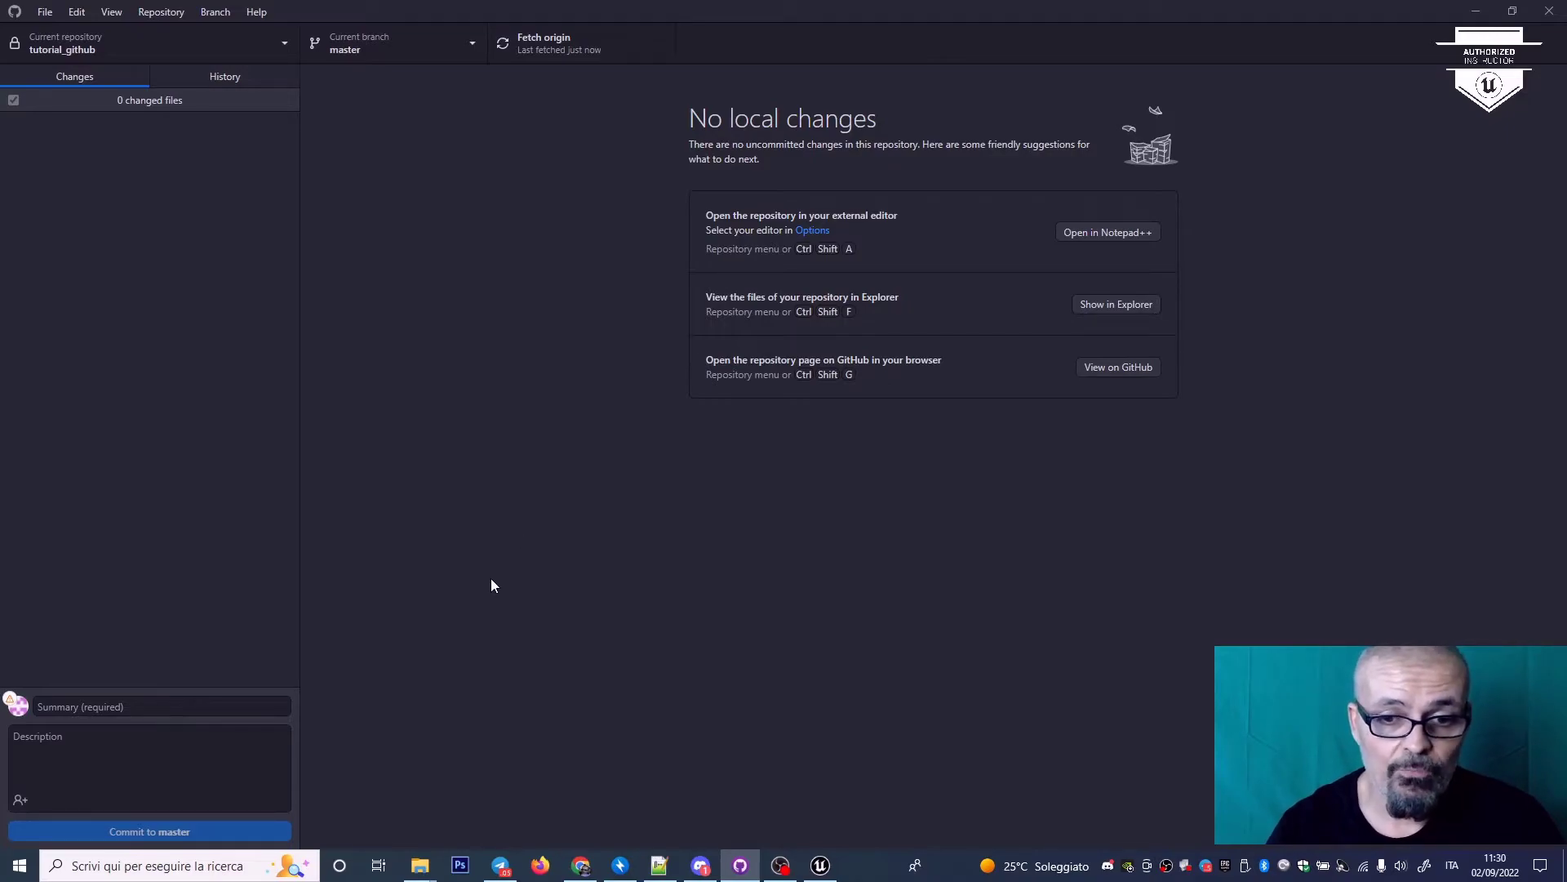
Step: Switch to Chrome and open the Content folder of the tutorial_github repository to check the pushed files
{"action": "mouse_move", "coordinate": [584, 875]}
{"action": "left_click", "coordinate": [576, 776]}
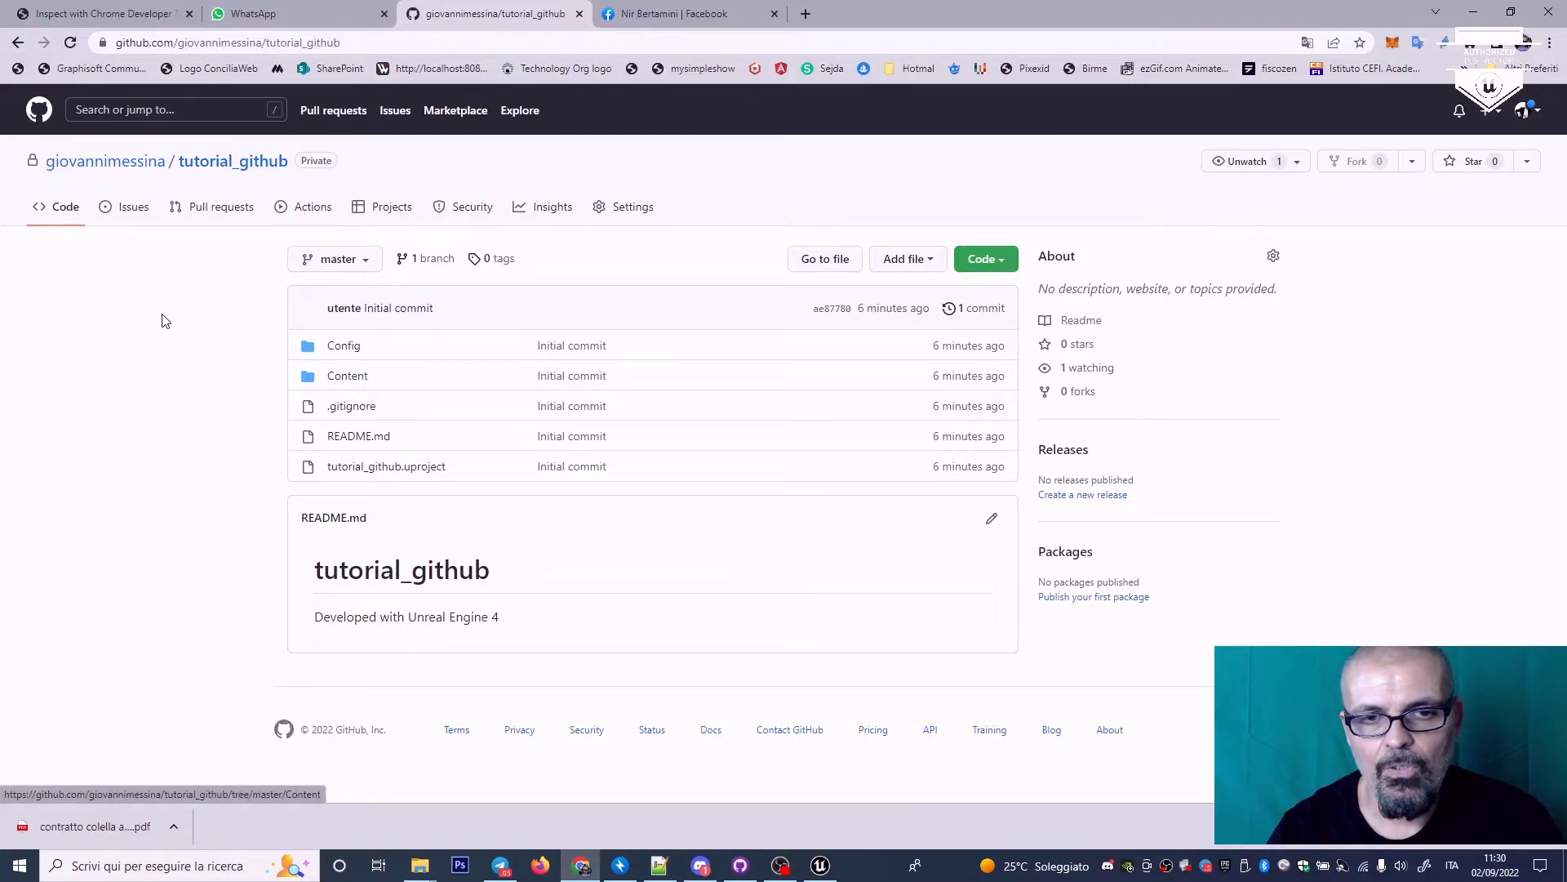
{"action": "left_click", "coordinate": [349, 380]}
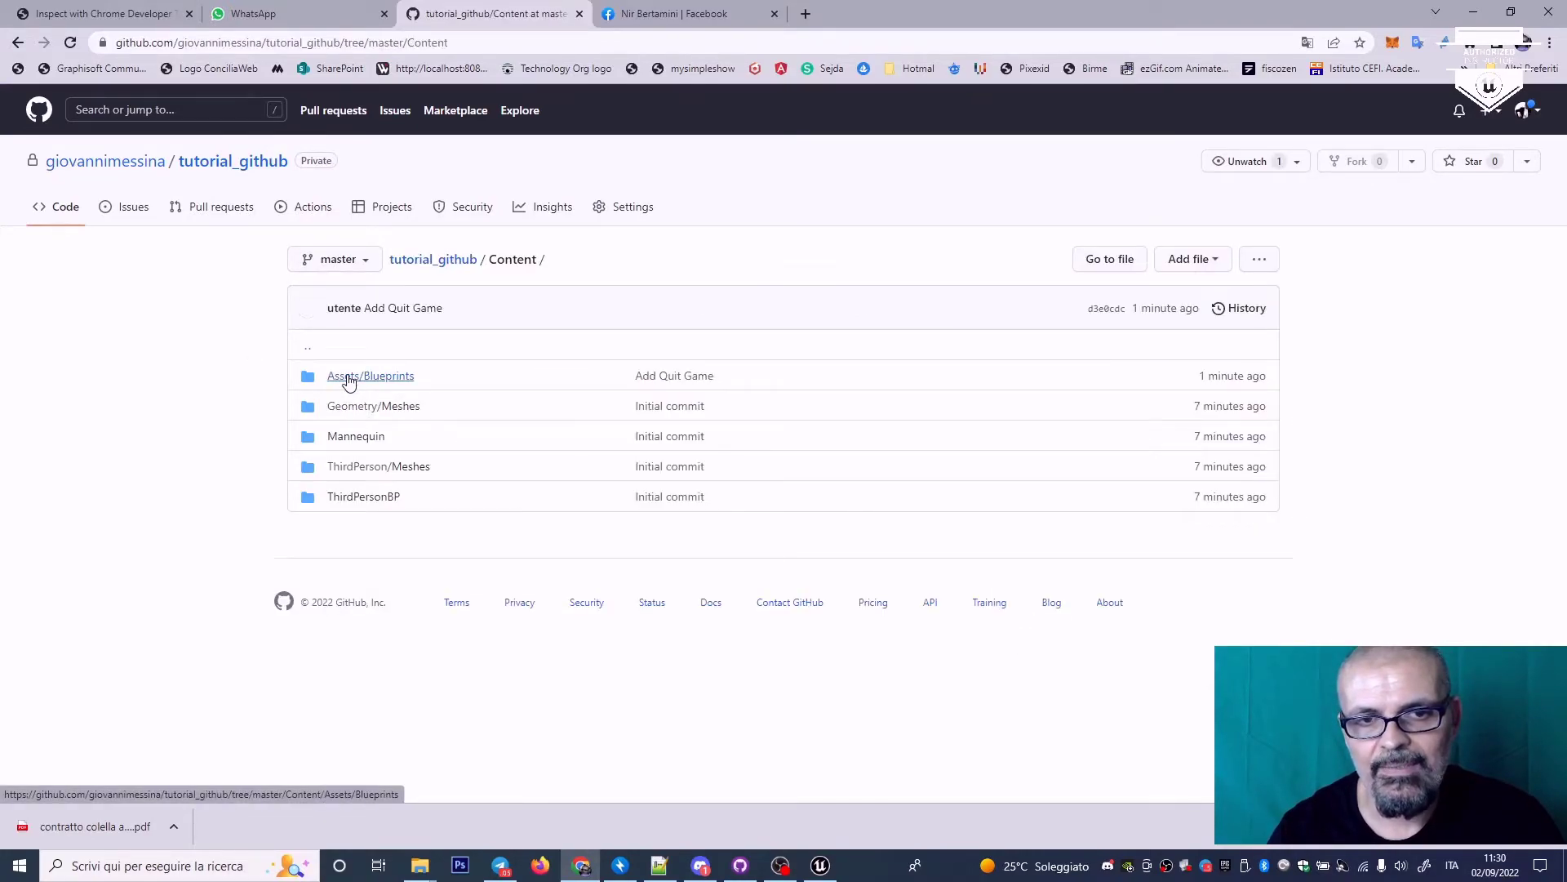
Step: Open the Assets/Blueprints folder of the repository on GitHub to check for the pushed Blueprint file
{"action": "left_click", "coordinate": [359, 380]}
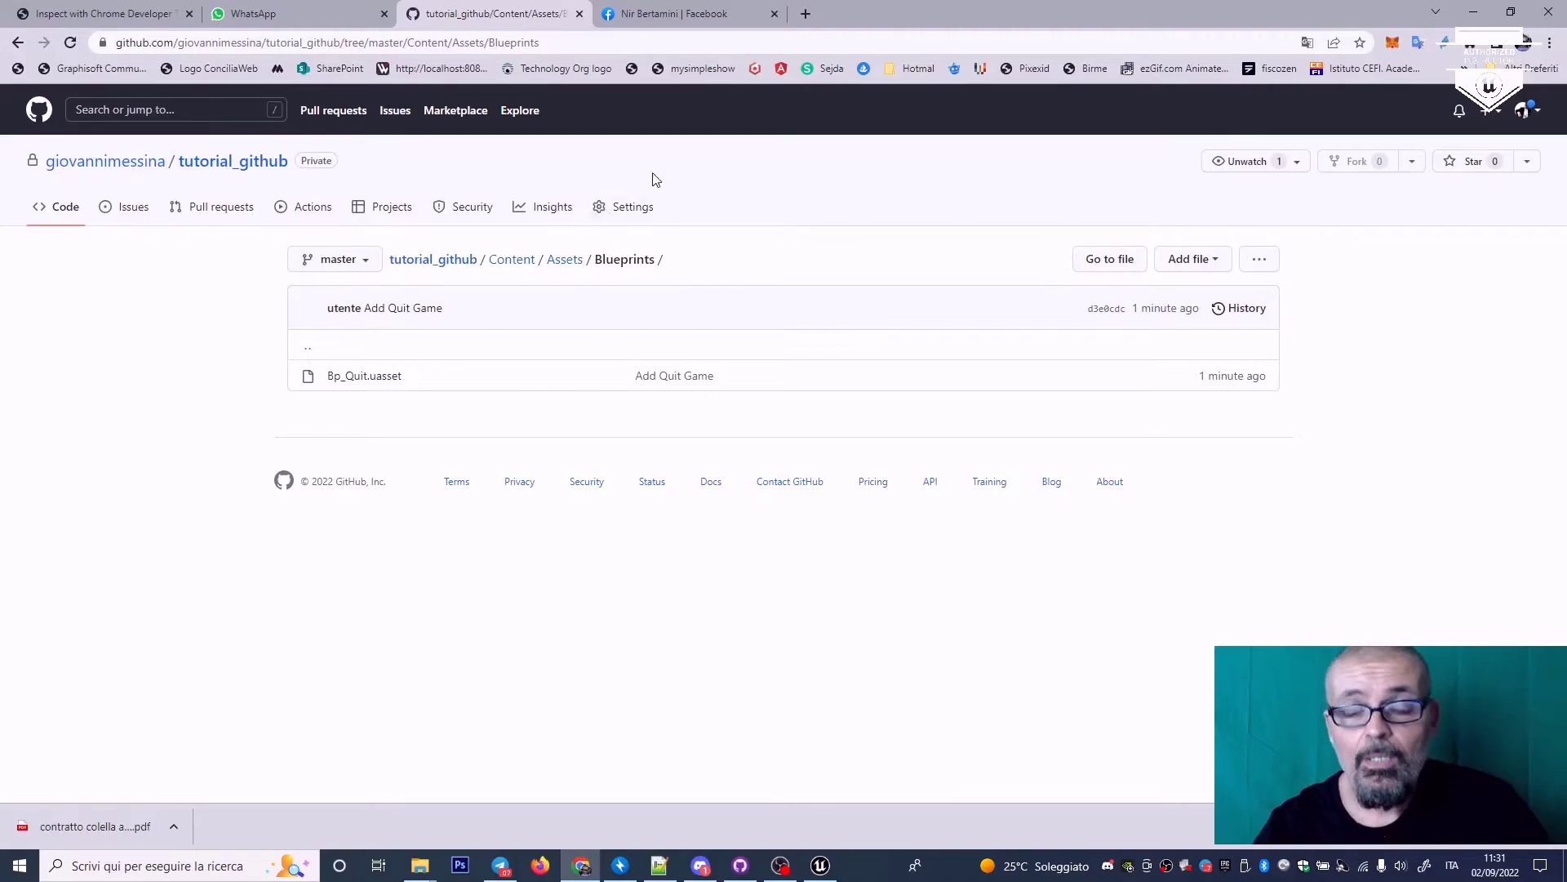
Step: Switch to the Unreal Editor and create a folder named Meshes inside the Assets content folder
{"action": "left_click", "coordinate": [820, 866]}
{"action": "right_click_drag", "start_coordinate": [714, 426], "coordinate": [645, 429]}
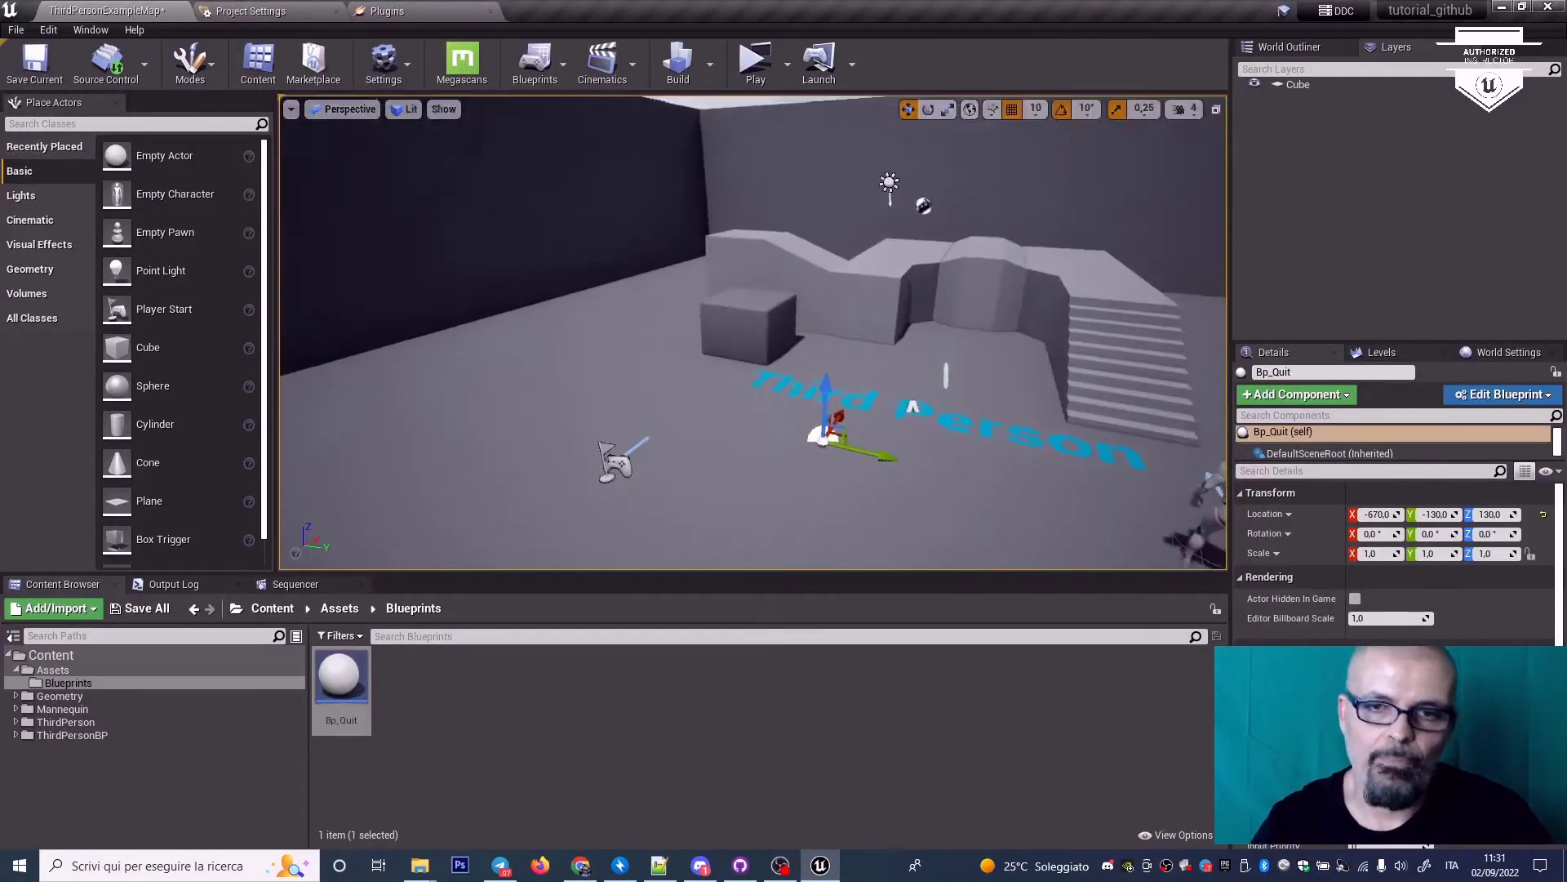
{"action": "right_click", "coordinate": [66, 668]}
{"action": "left_click", "coordinate": [165, 237]}
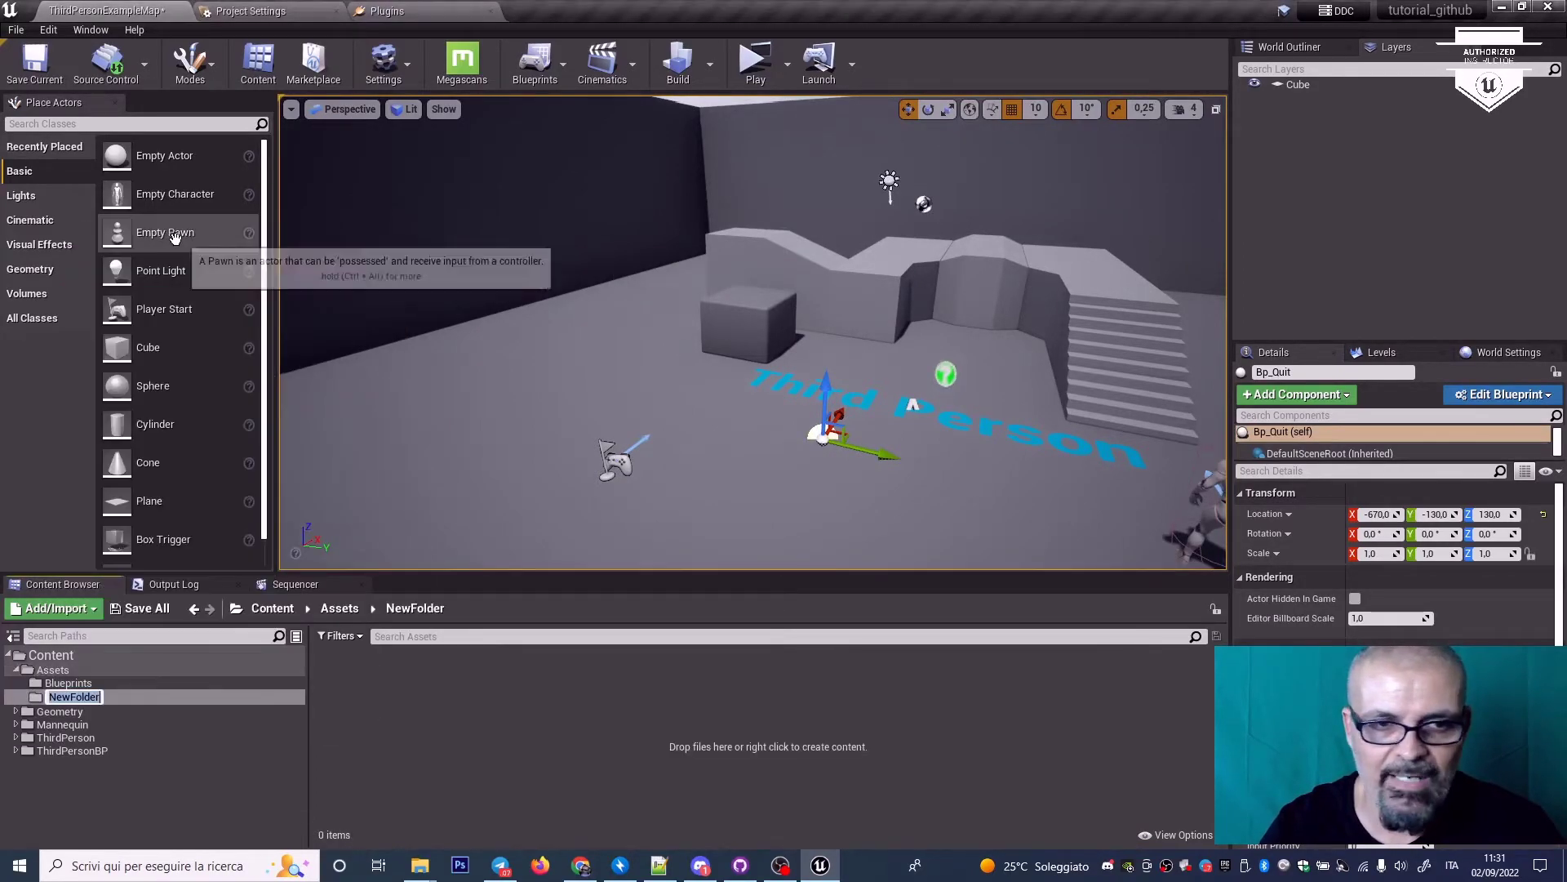
{"action": "type", "text": "Meshes"}
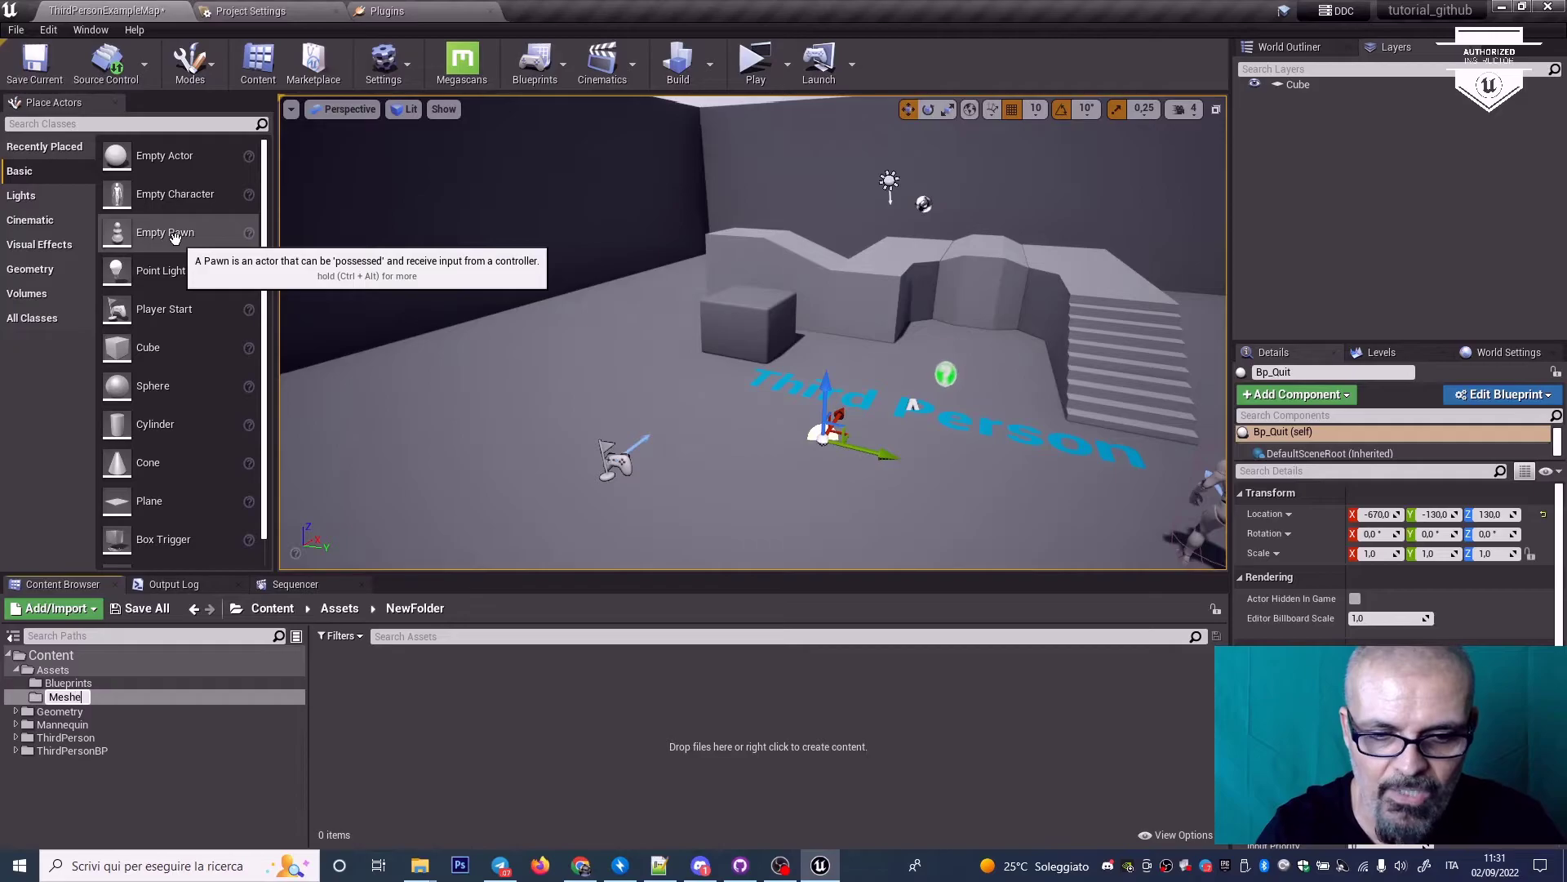
{"action": "key", "text": "Return"}
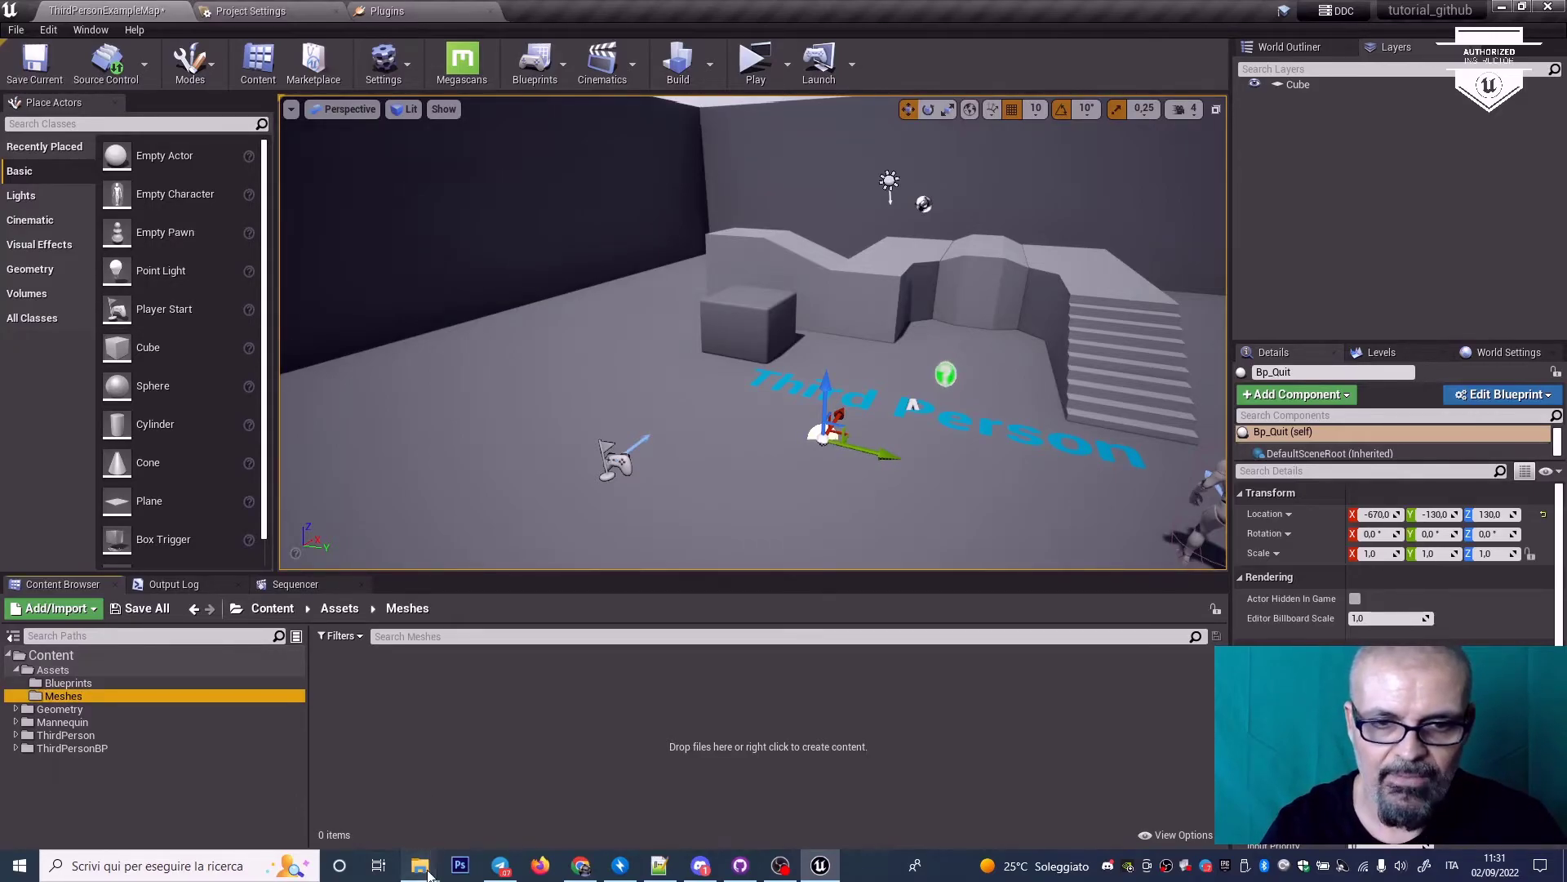
Step: Import Marylin.fbx from the fbx folder in File Explorer into the Meshes folder as a static mesh with the default import options
{"action": "mouse_move", "coordinate": [419, 863]}
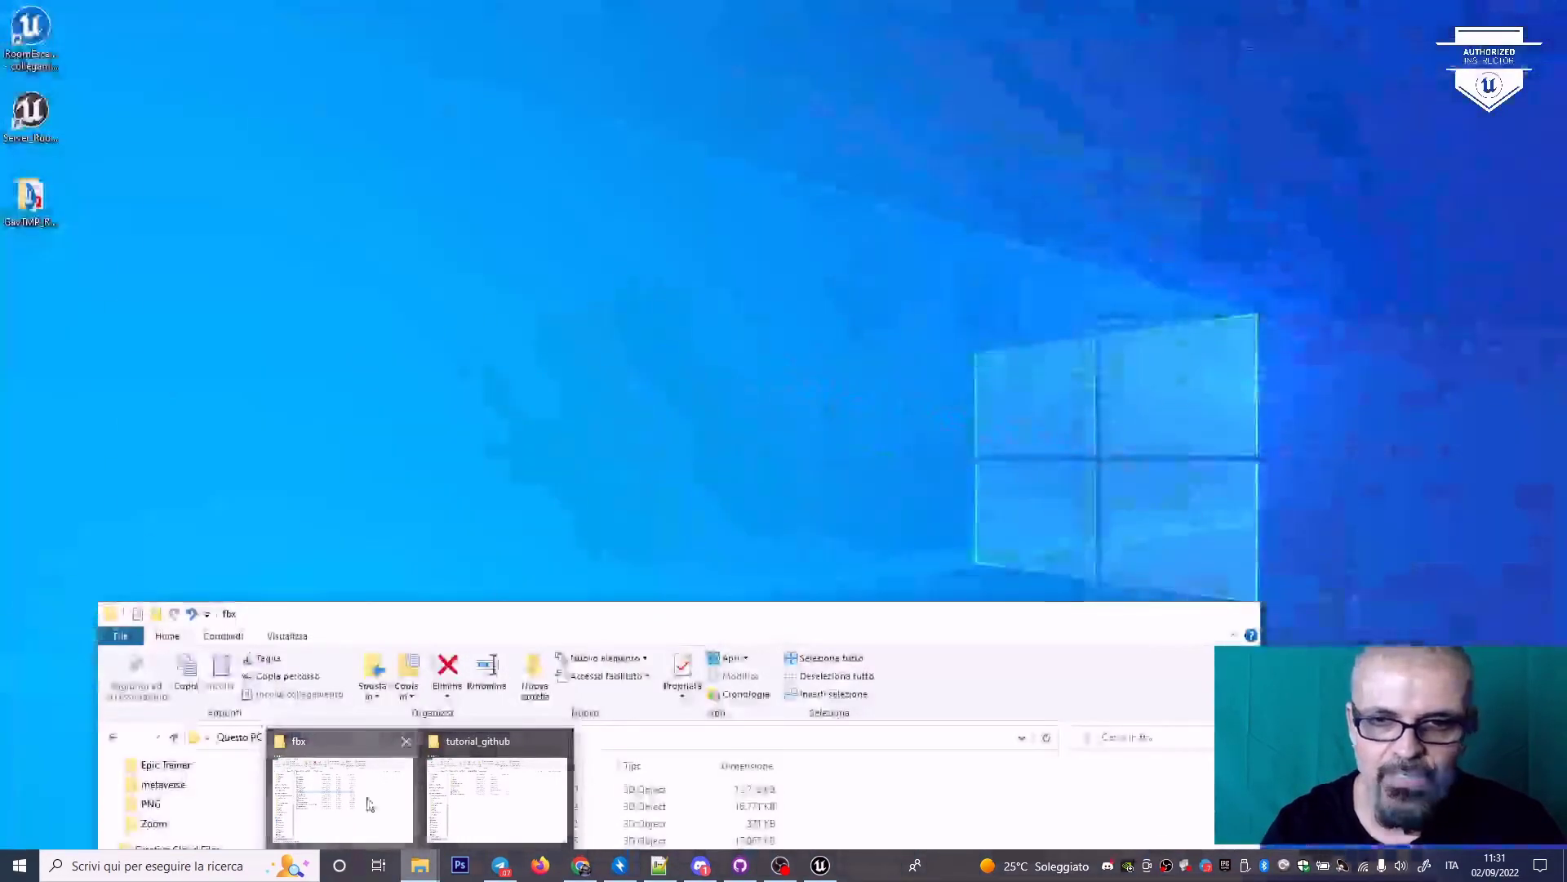
{"action": "left_click", "coordinate": [355, 787]}
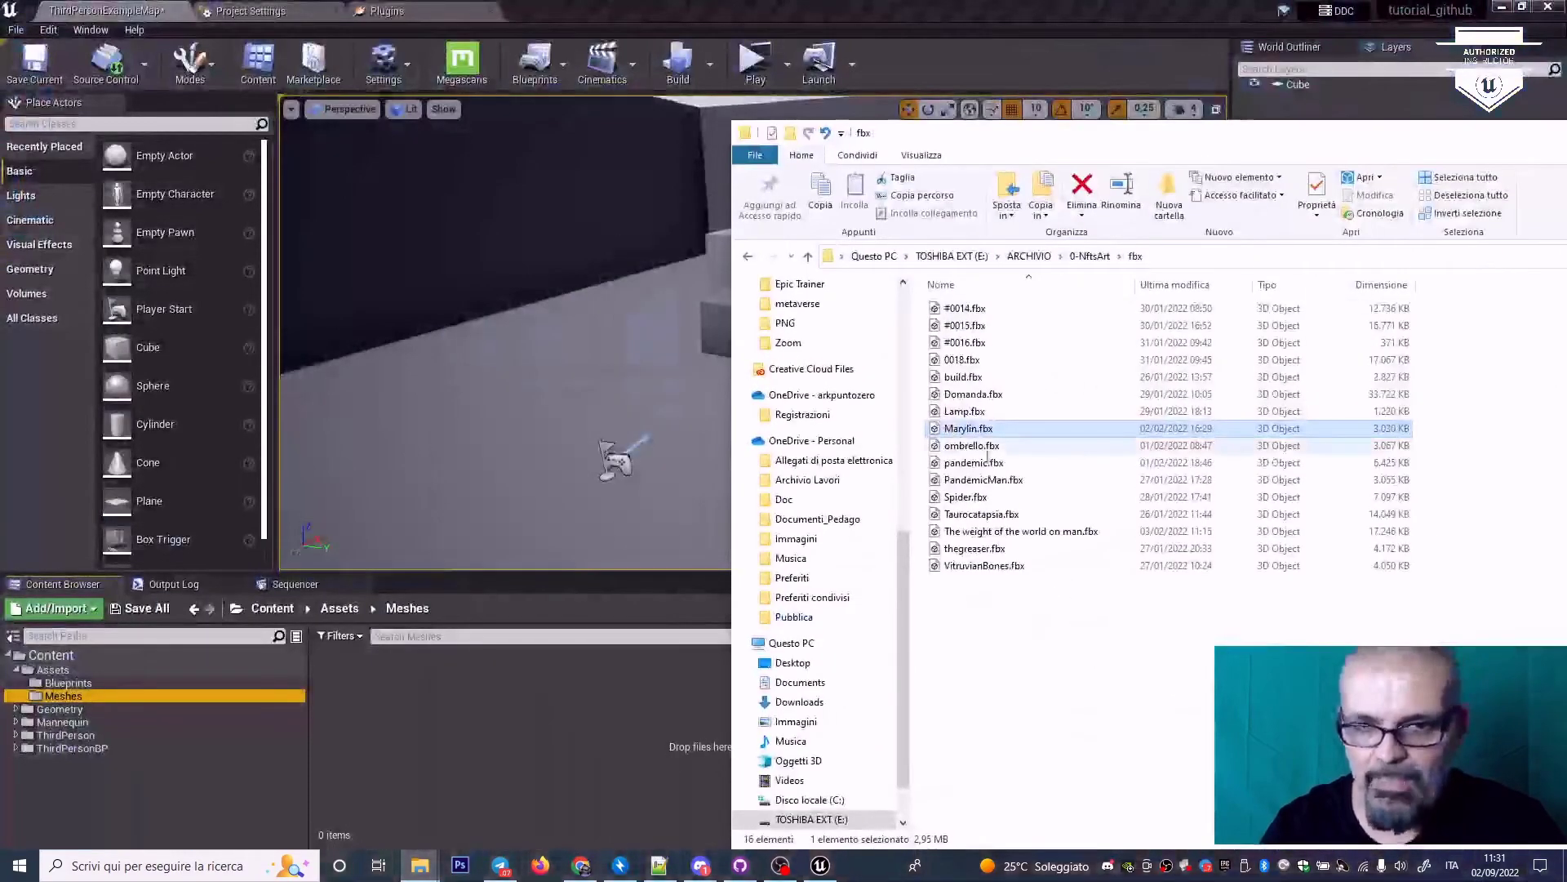
{"action": "left_click_drag", "start_coordinate": [972, 429], "coordinate": [429, 780]}
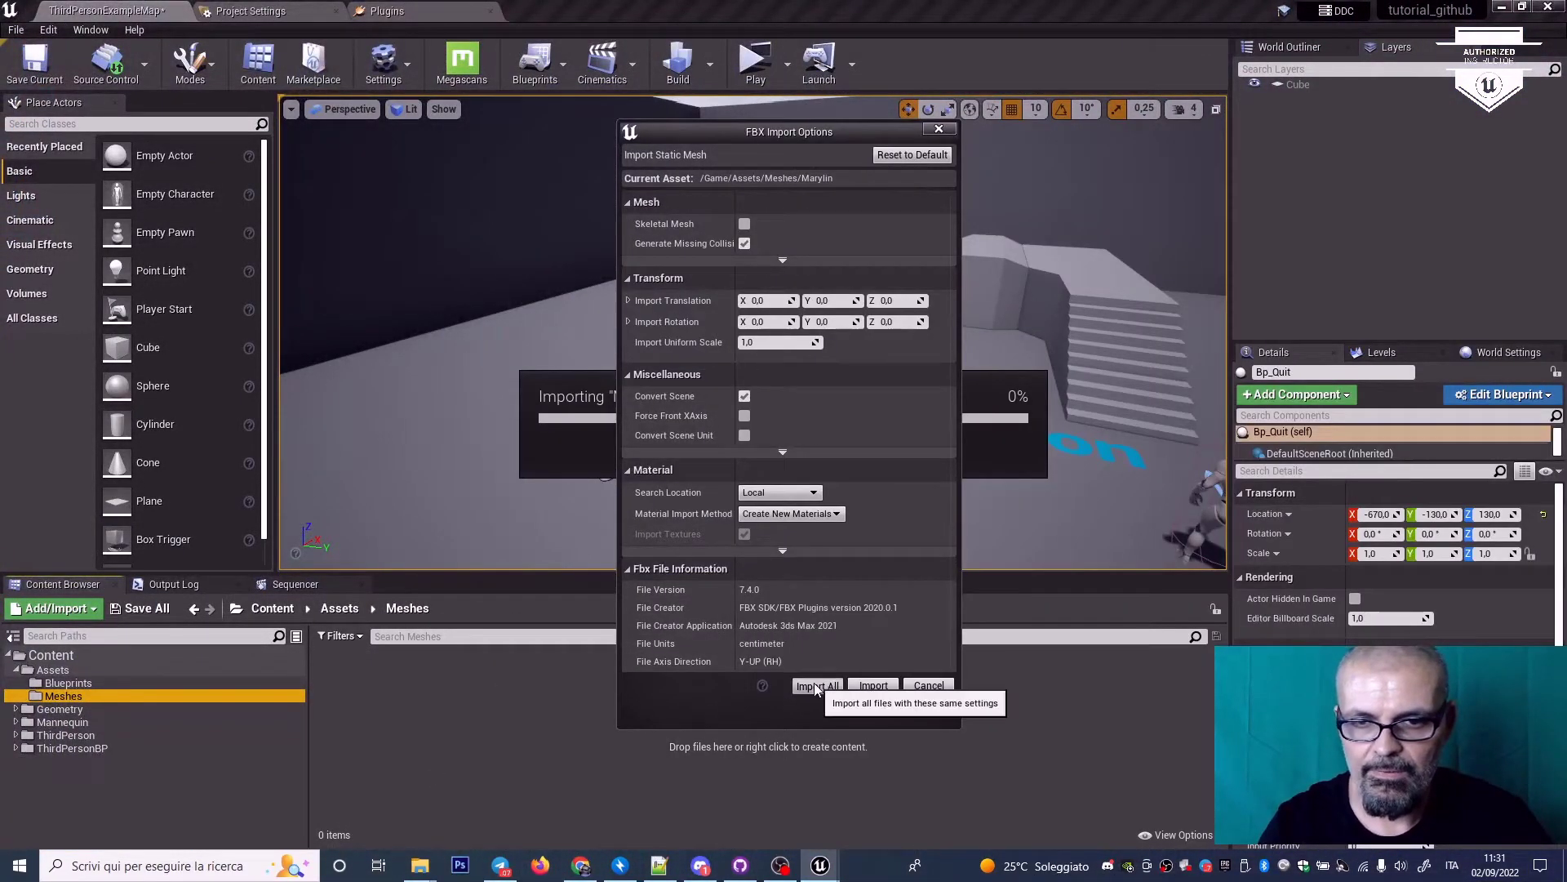
{"action": "left_click", "coordinate": [872, 688]}
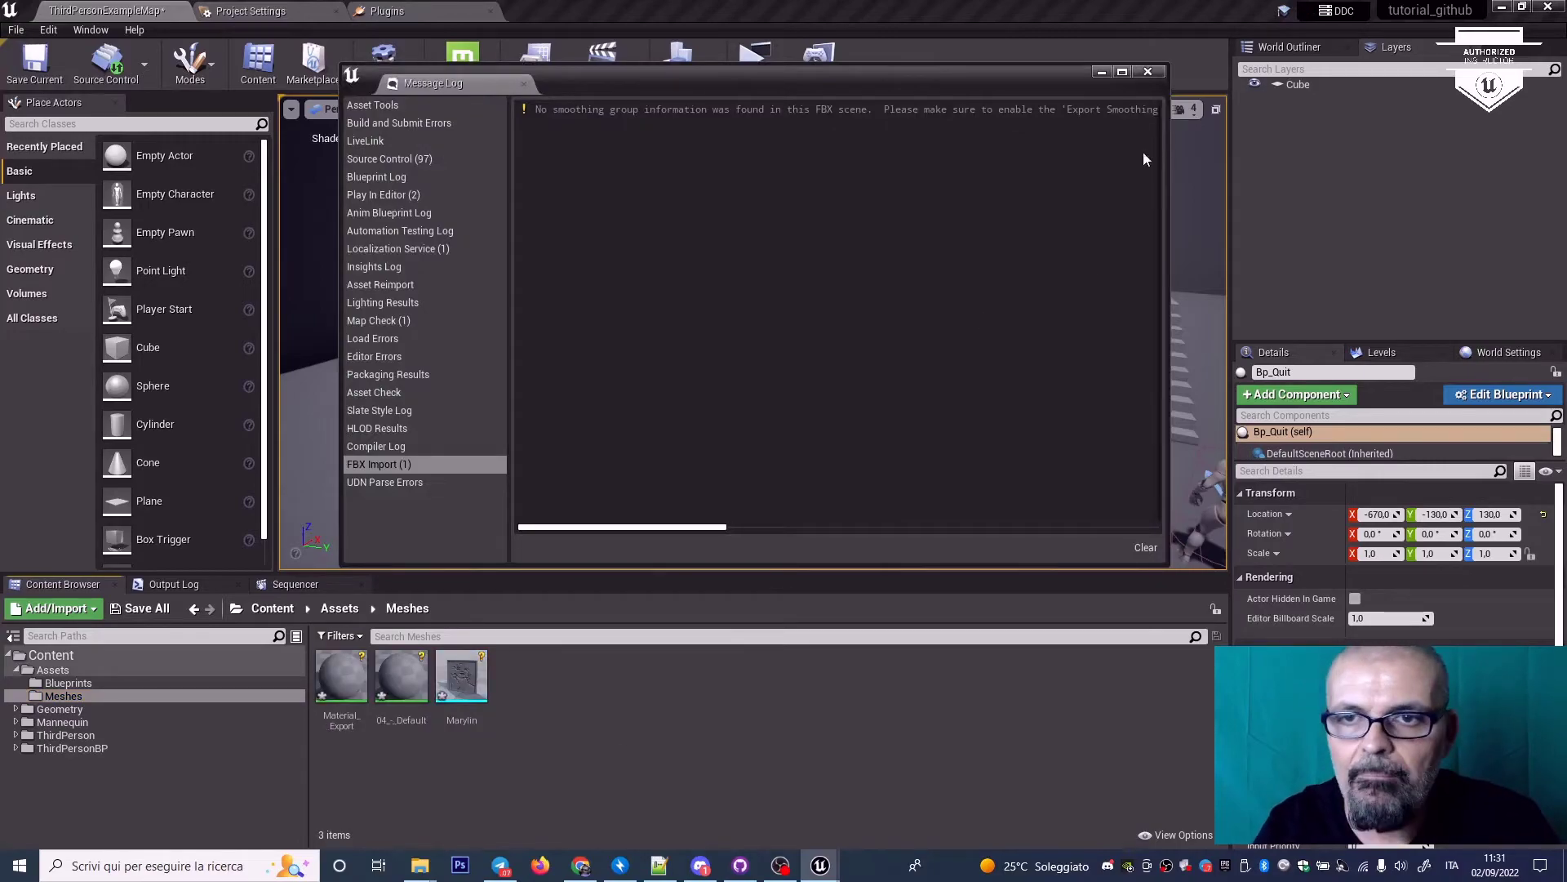
{"action": "left_click", "coordinate": [1149, 72]}
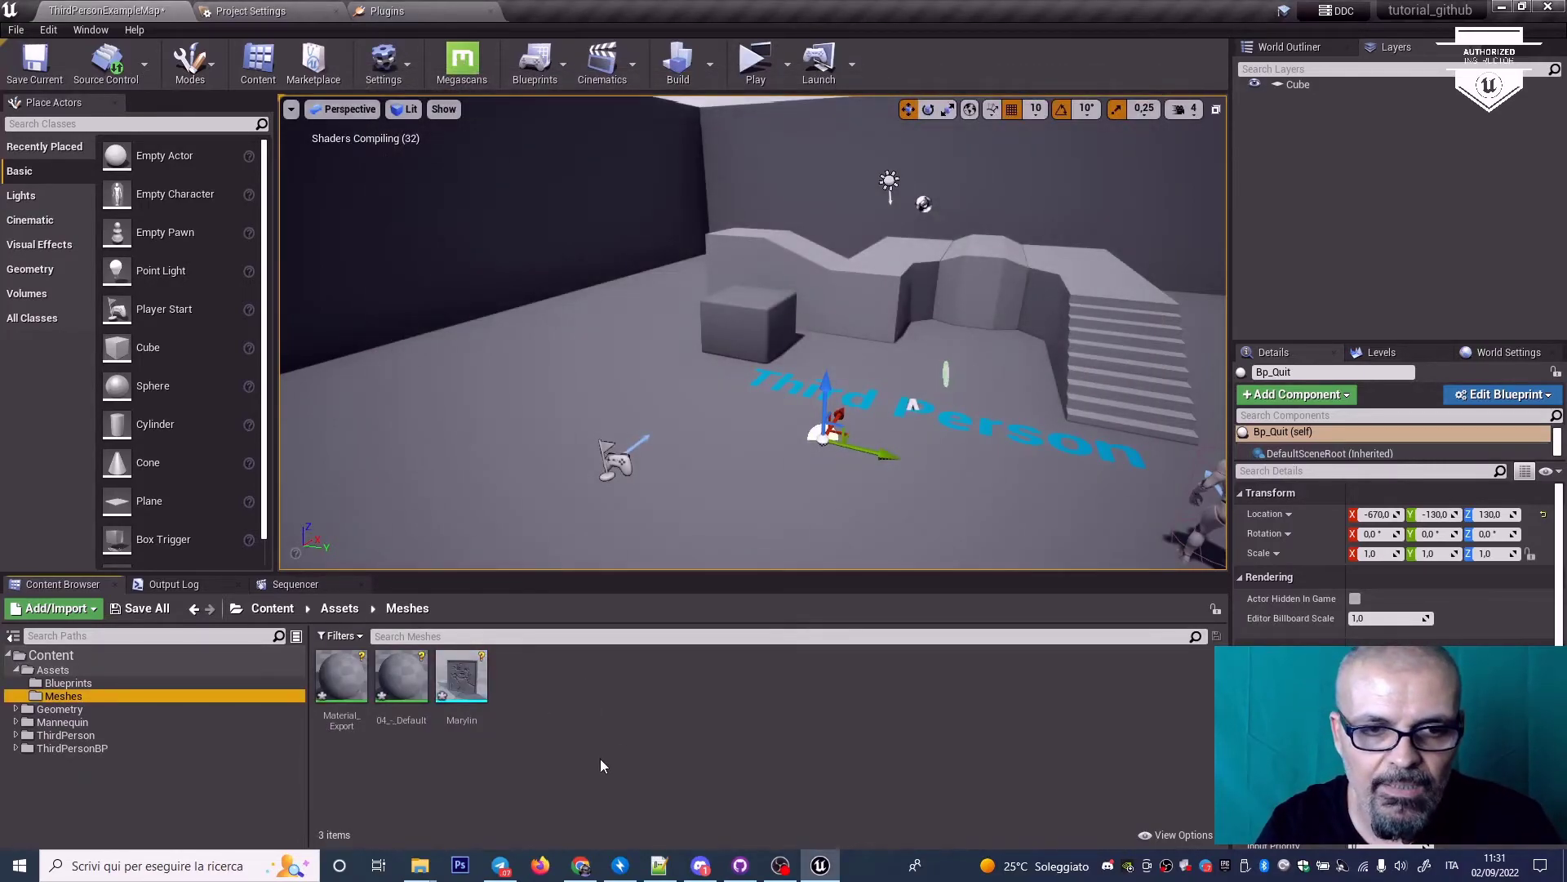
{"action": "left_click", "coordinate": [638, 746]}
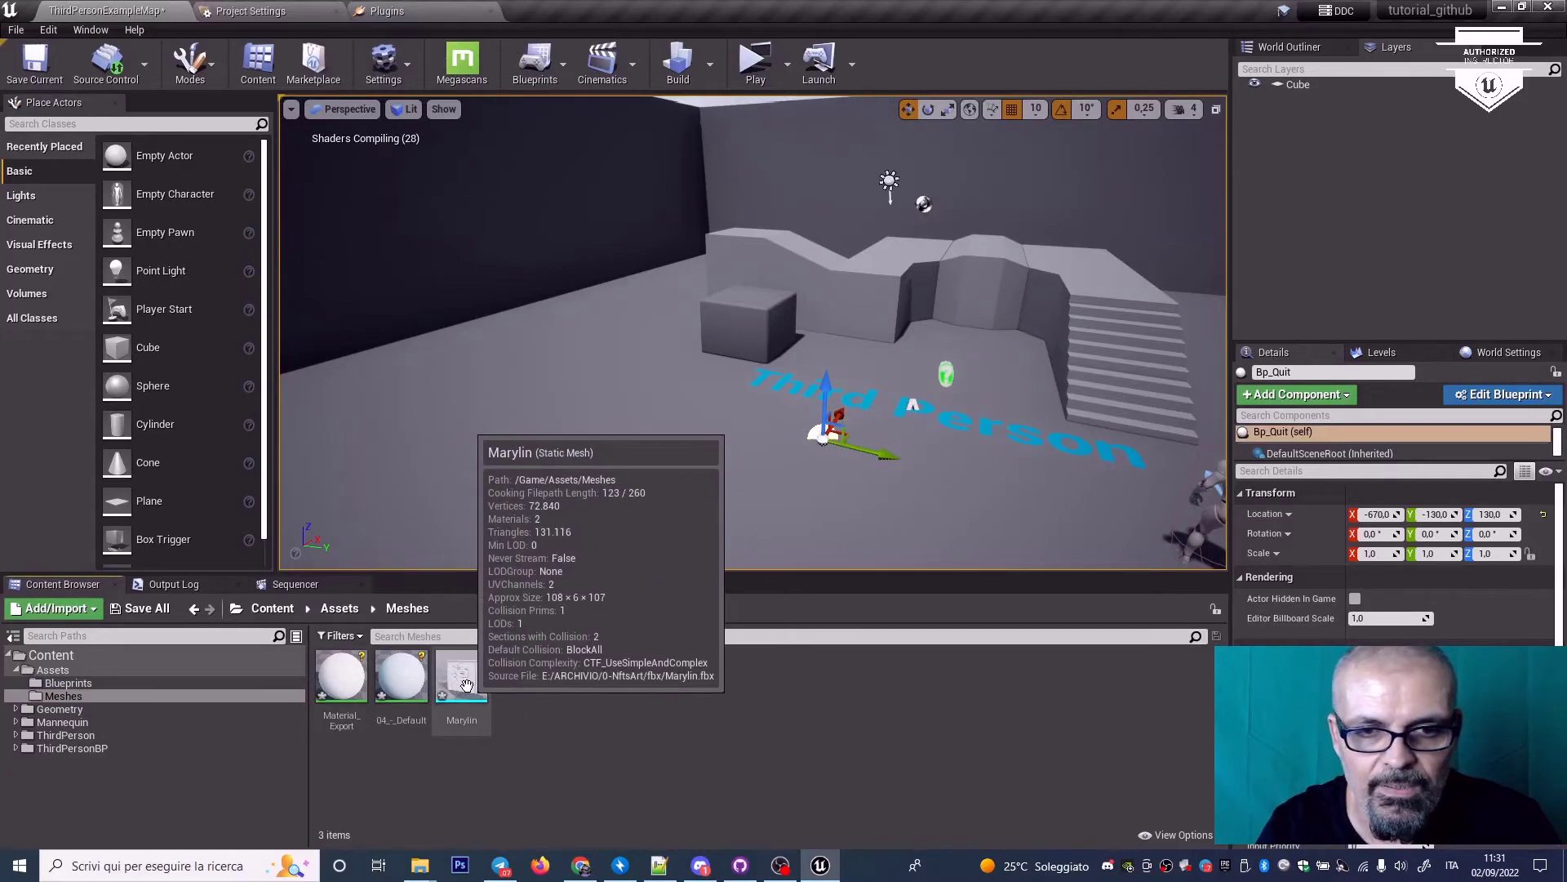
Step: Place the Marylin mesh in the level near the dark wall and lower it to a Z location of 340
{"action": "left_click_drag", "start_coordinate": [462, 678], "coordinate": [471, 258]}
{"action": "key", "text": "f"}
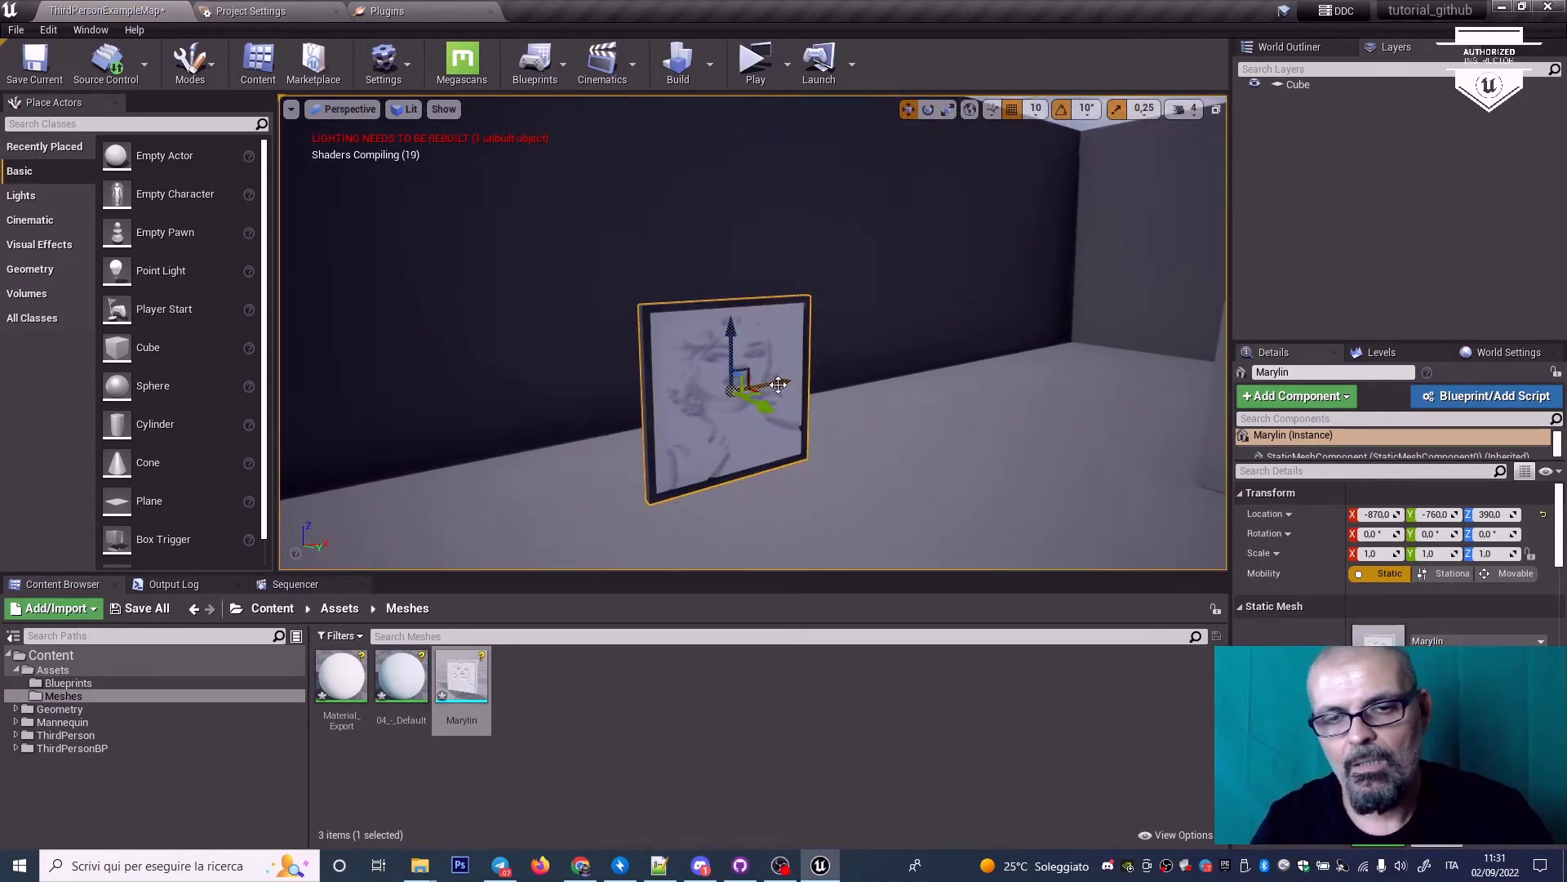
{"action": "right_click_drag", "start_coordinate": [644, 408], "coordinate": [604, 266]}
{"action": "left_click_drag", "start_coordinate": [604, 265], "coordinate": [608, 302]}
{"action": "right_click_drag", "start_coordinate": [608, 302], "coordinate": [612, 314]}
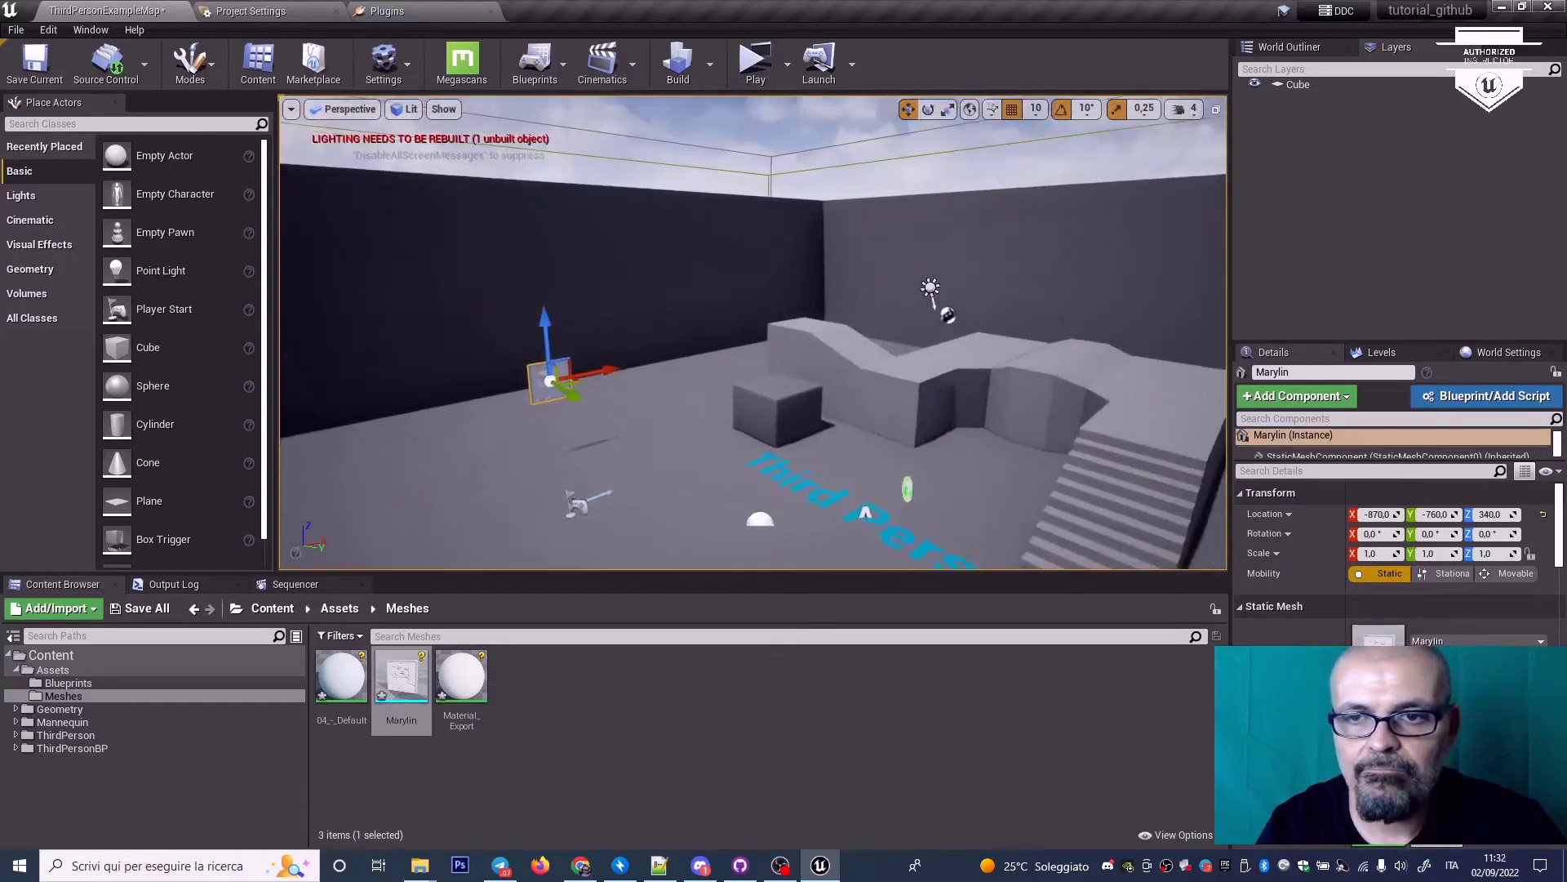
Step: Add the Light Source actor to a new layer named sun
{"action": "left_click", "coordinate": [1289, 46]}
{"action": "scroll", "coordinate": [1338, 204], "scroll_direction": "up", "scroll_amount": 1}
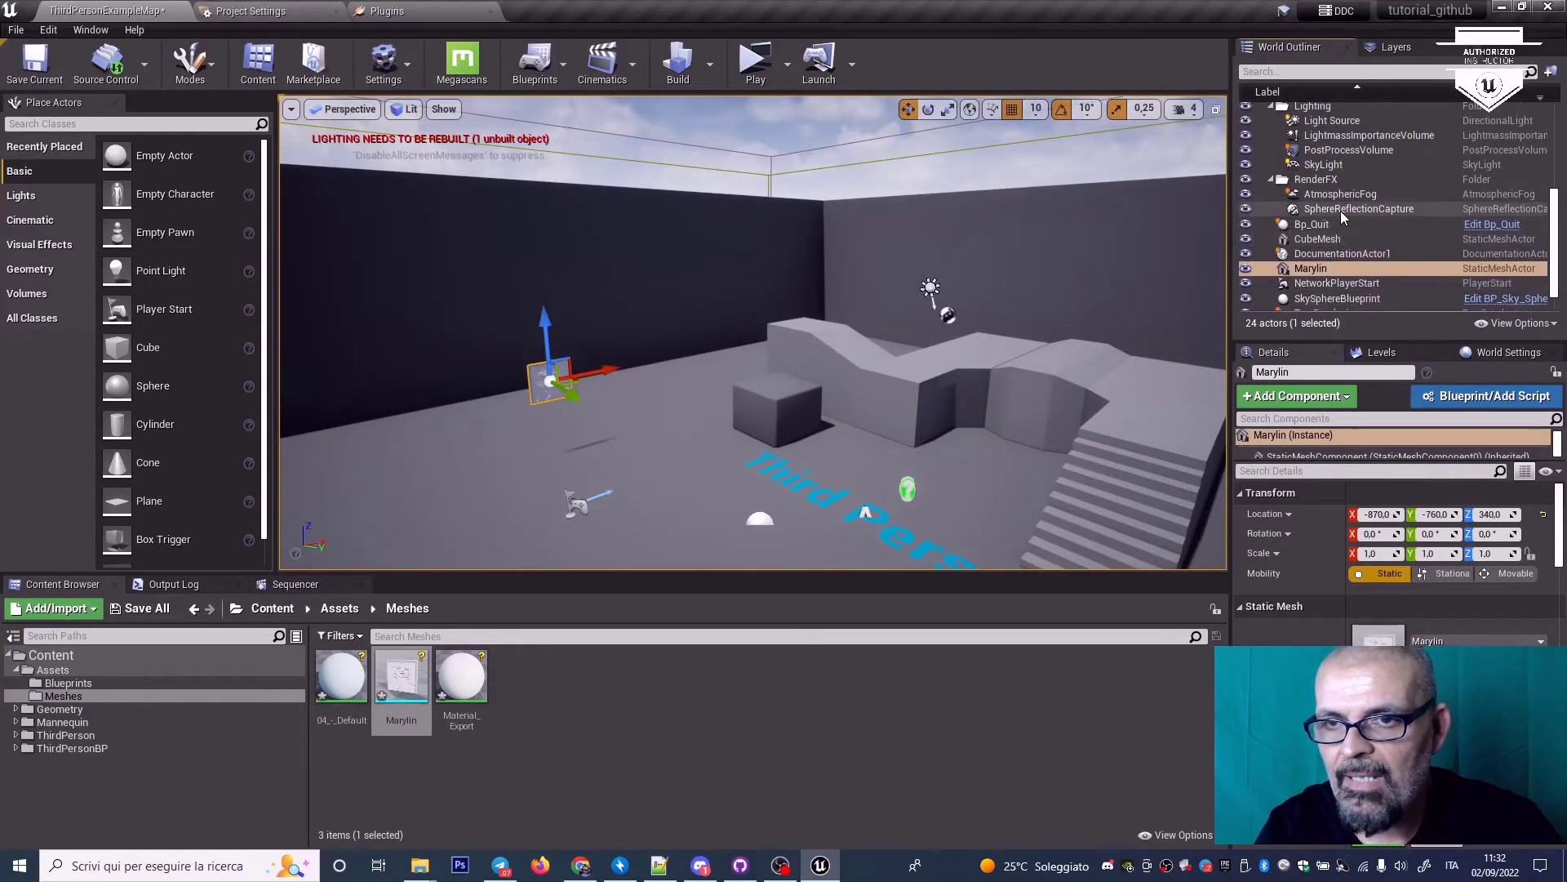
{"action": "left_click", "coordinate": [1316, 122]}
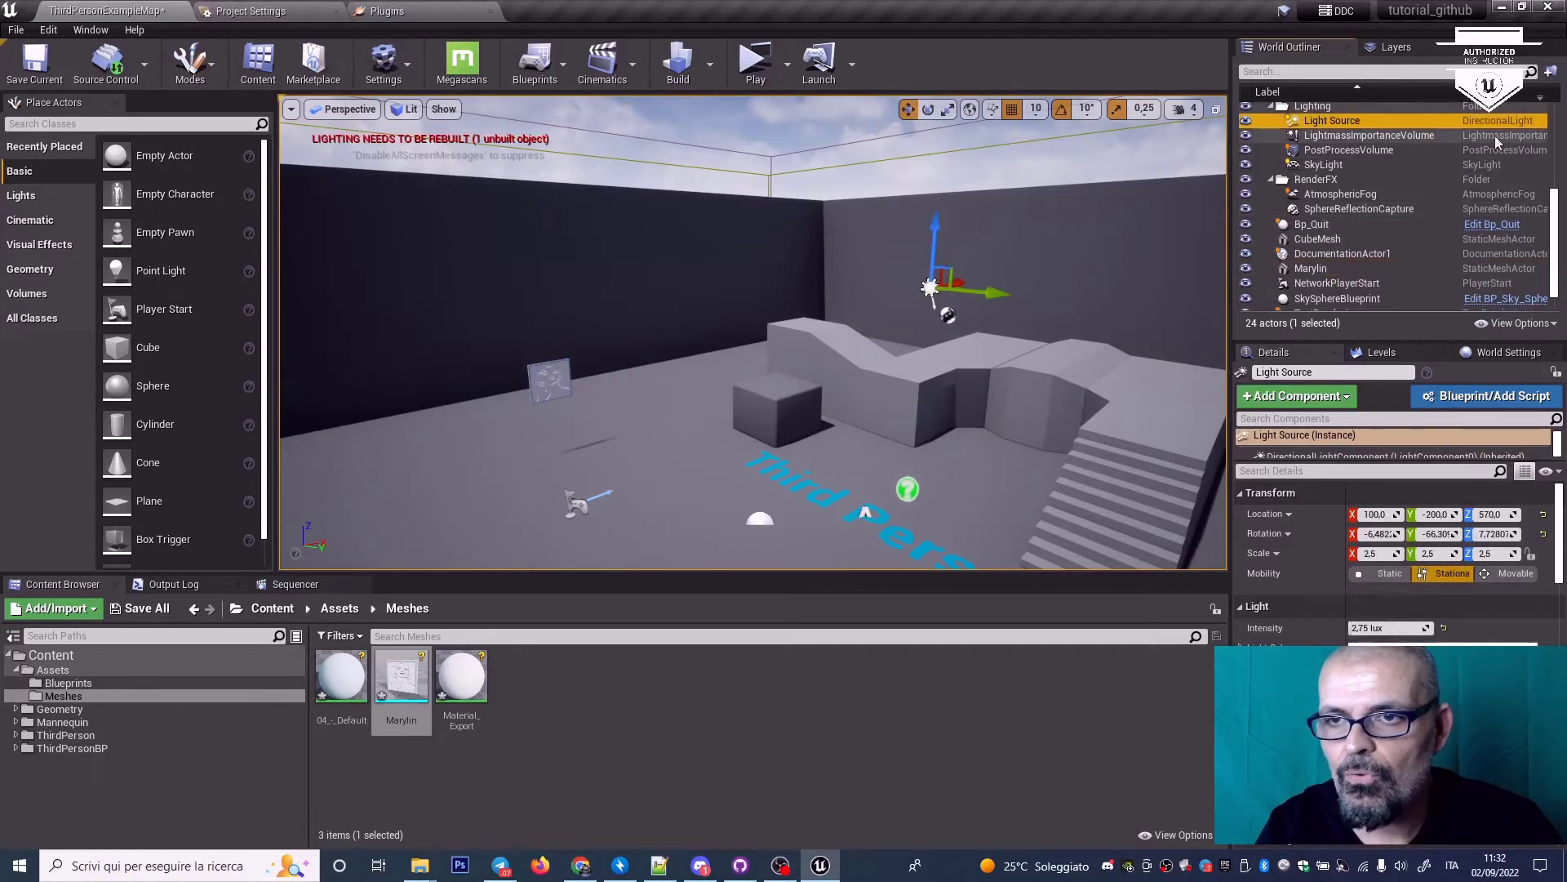
{"action": "left_click", "coordinate": [1396, 46]}
{"action": "right_click", "coordinate": [1339, 153]}
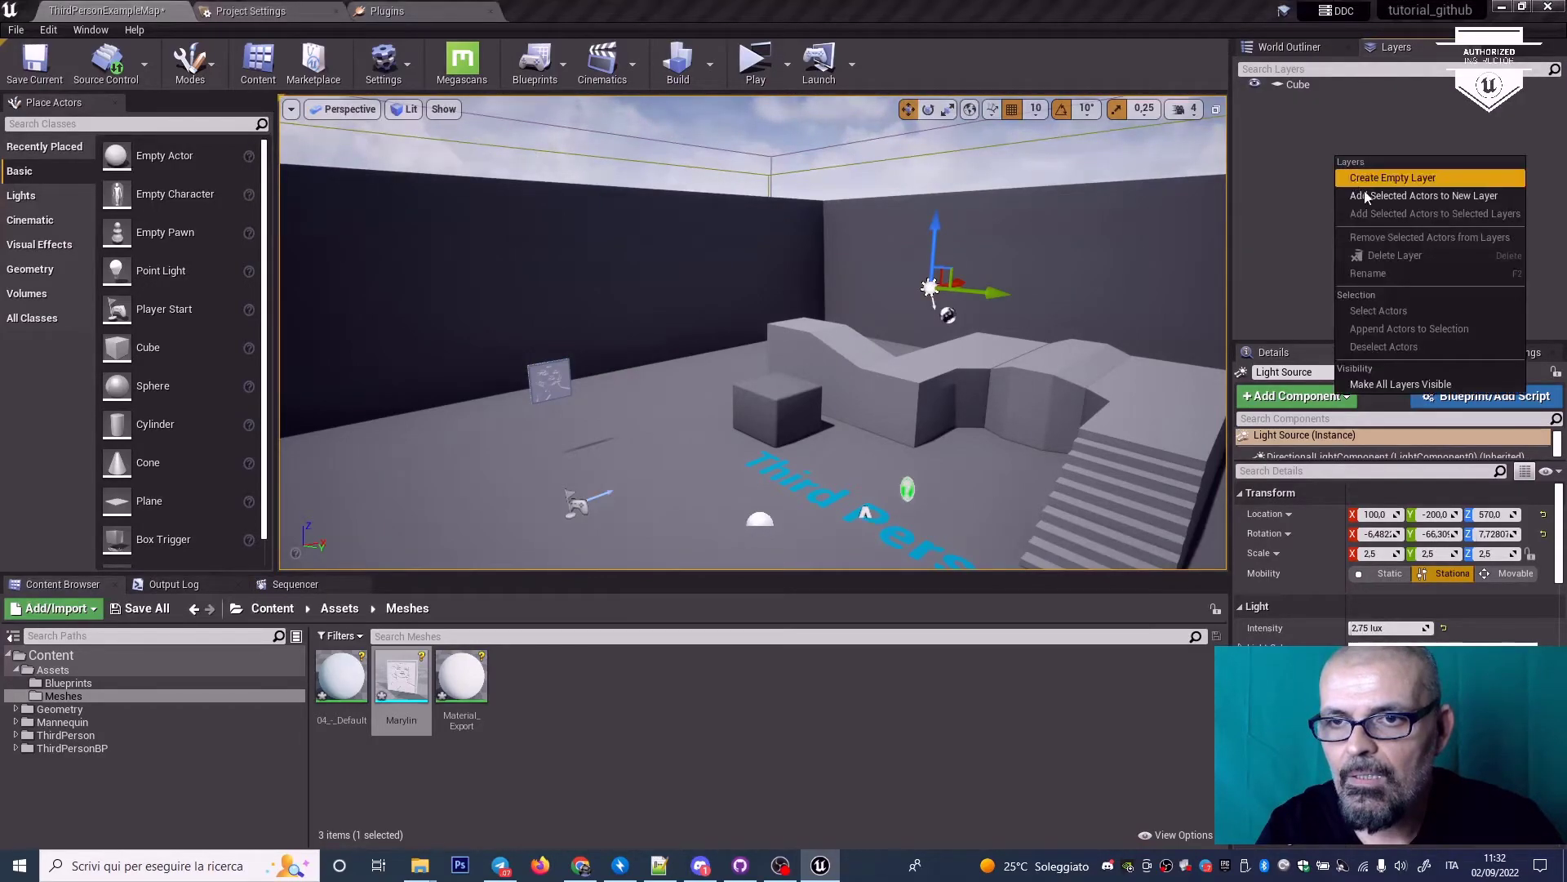
{"action": "left_click", "coordinate": [1374, 204]}
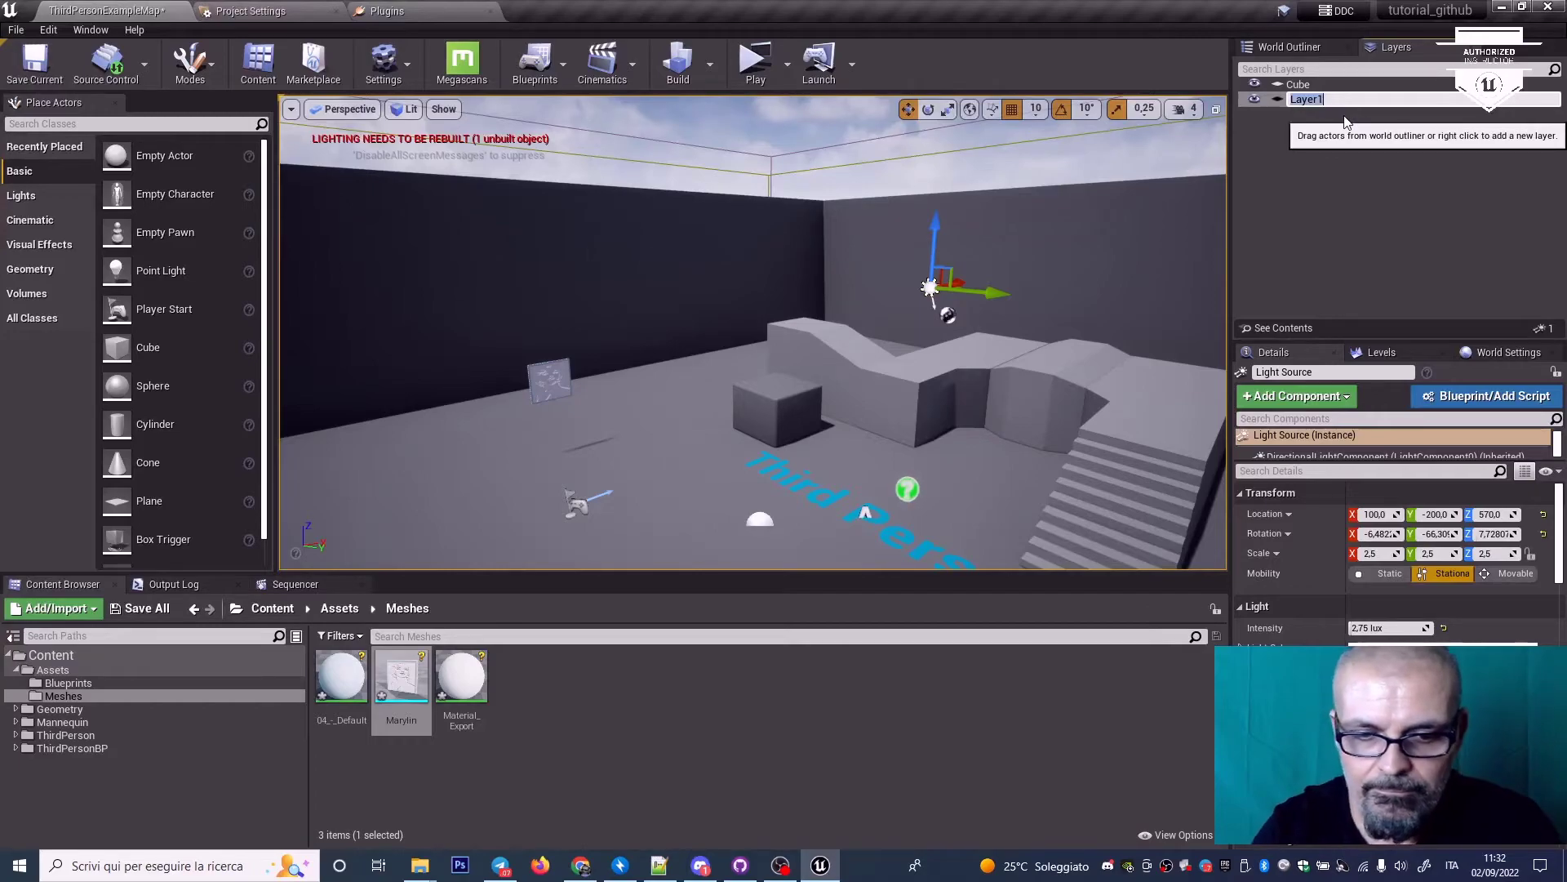
{"action": "type", "text": "sun"}
{"action": "key", "text": "Return"}
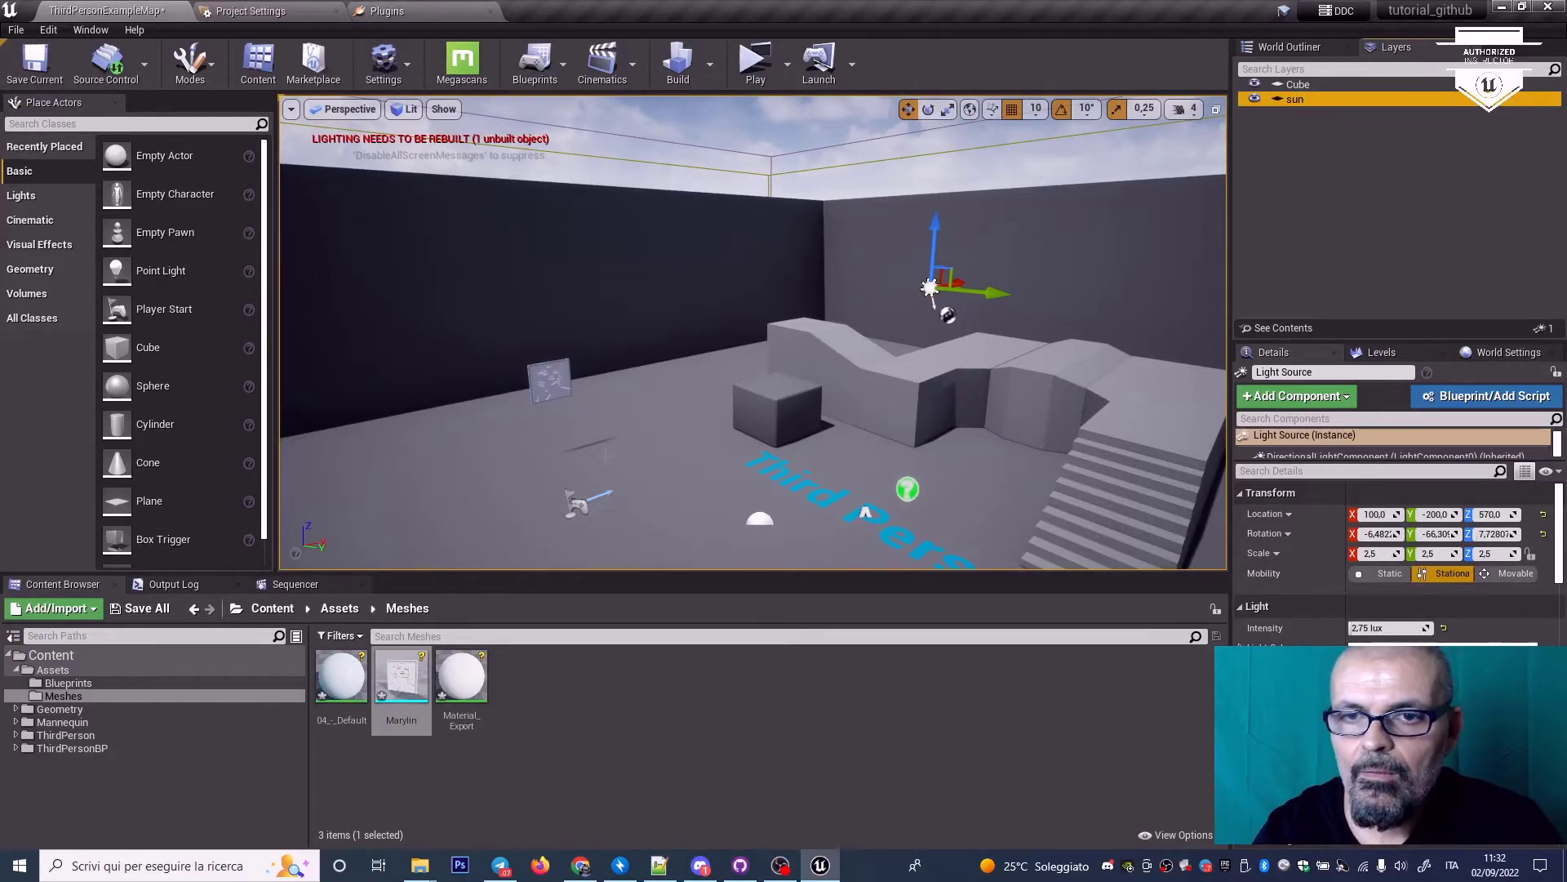
Step: Select the Light Source through the sun layer and rotate it to about 247.72° around Z
{"action": "left_click", "coordinate": [1020, 498]}
{"action": "double_click", "coordinate": [1316, 99]}
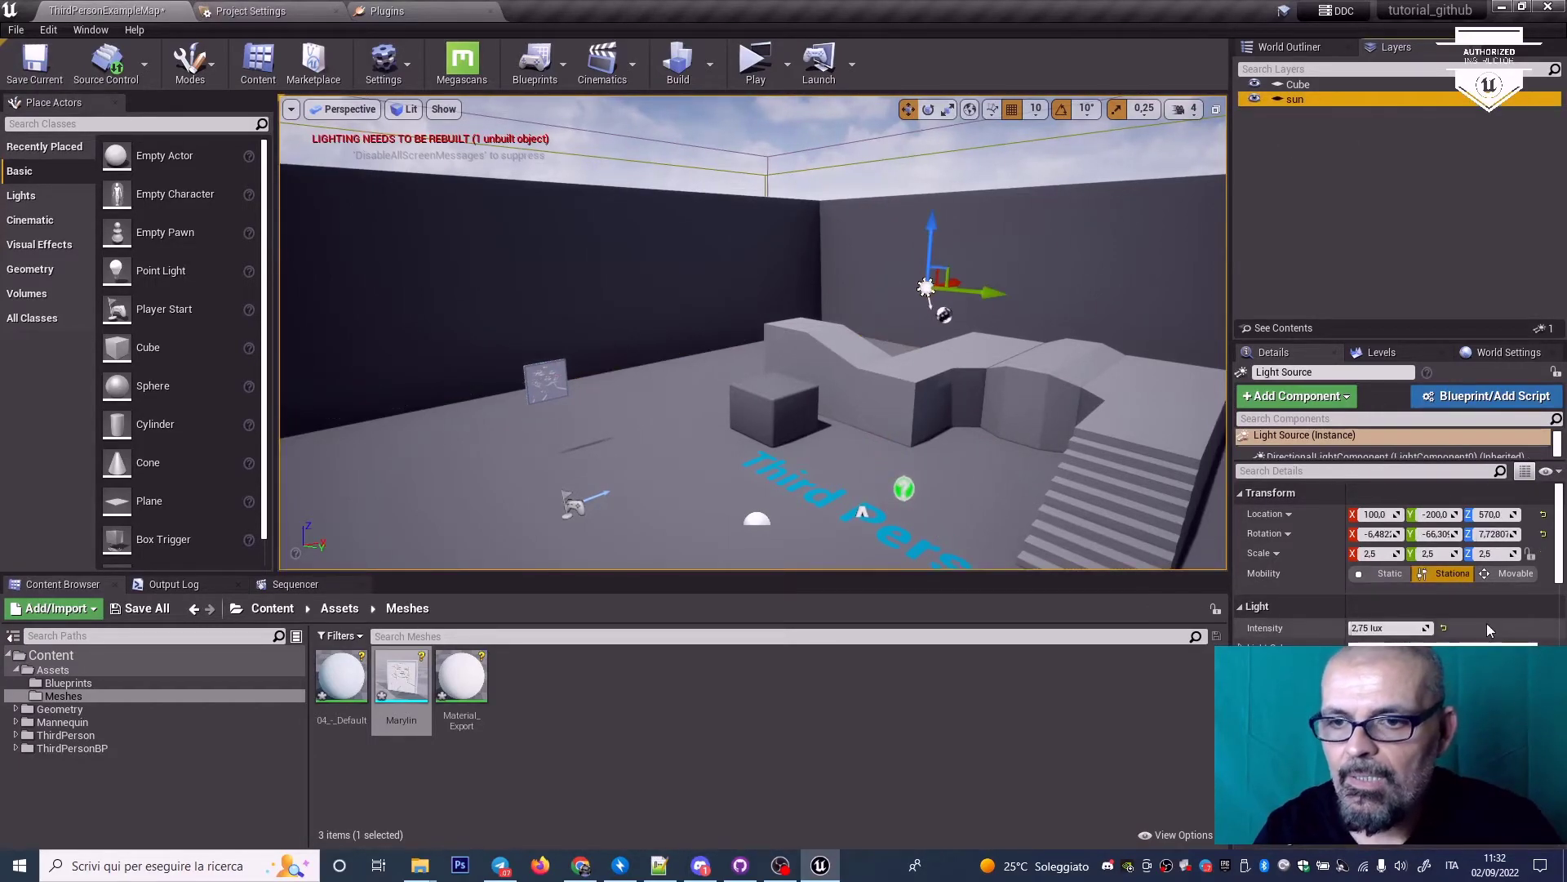
{"action": "key", "text": "e"}
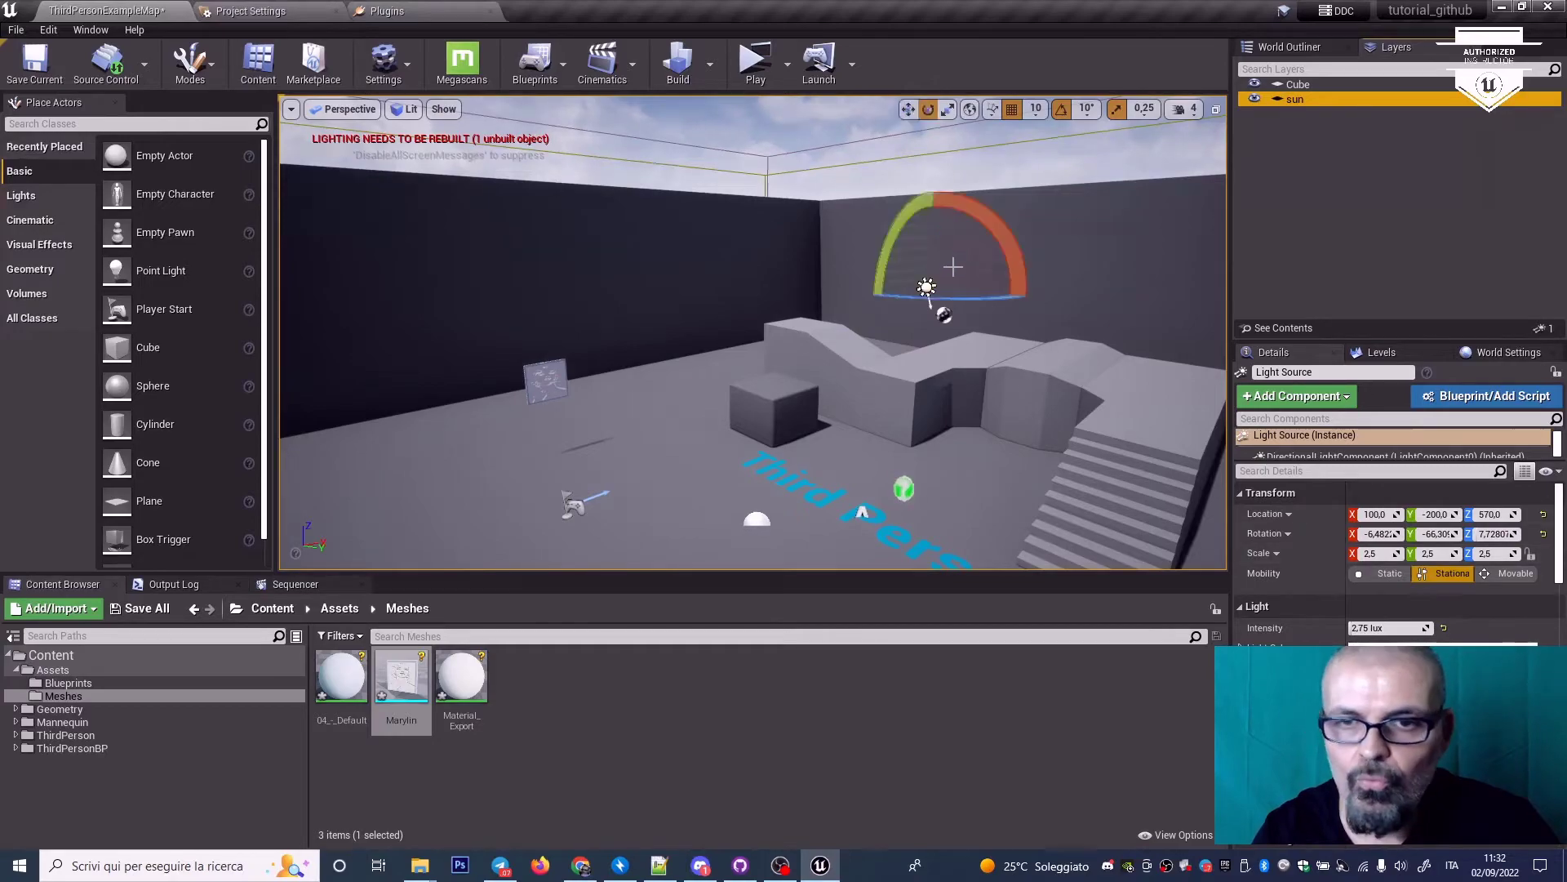
{"action": "left_click_drag", "start_coordinate": [938, 304], "coordinate": [816, 282]}
{"action": "right_click_drag", "start_coordinate": [817, 282], "coordinate": [777, 86]}
Step: Build the level and inspect the Marylin mesh under the changed lighting
{"action": "left_click", "coordinate": [678, 63]}
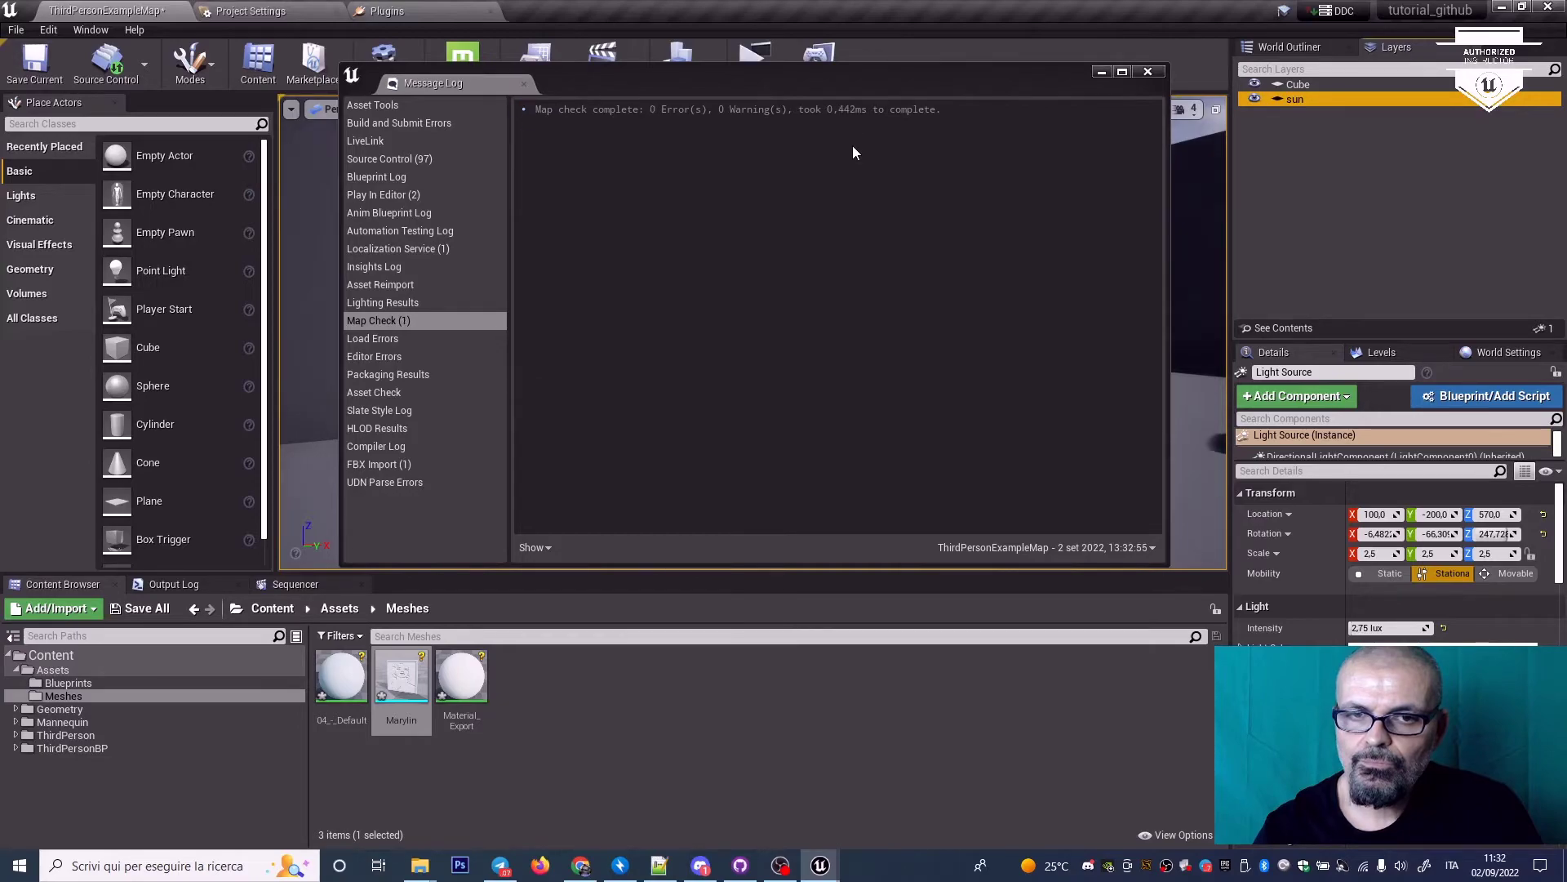
{"action": "left_click", "coordinate": [1147, 71]}
{"action": "right_click_drag", "start_coordinate": [1029, 160], "coordinate": [539, 557]}
{"action": "left_click_drag", "start_coordinate": [539, 558], "coordinate": [531, 449]}
Step: Play the level, run the character up to the Marylin mesh to check it, and stop the preview
{"action": "left_click", "coordinate": [752, 72]}
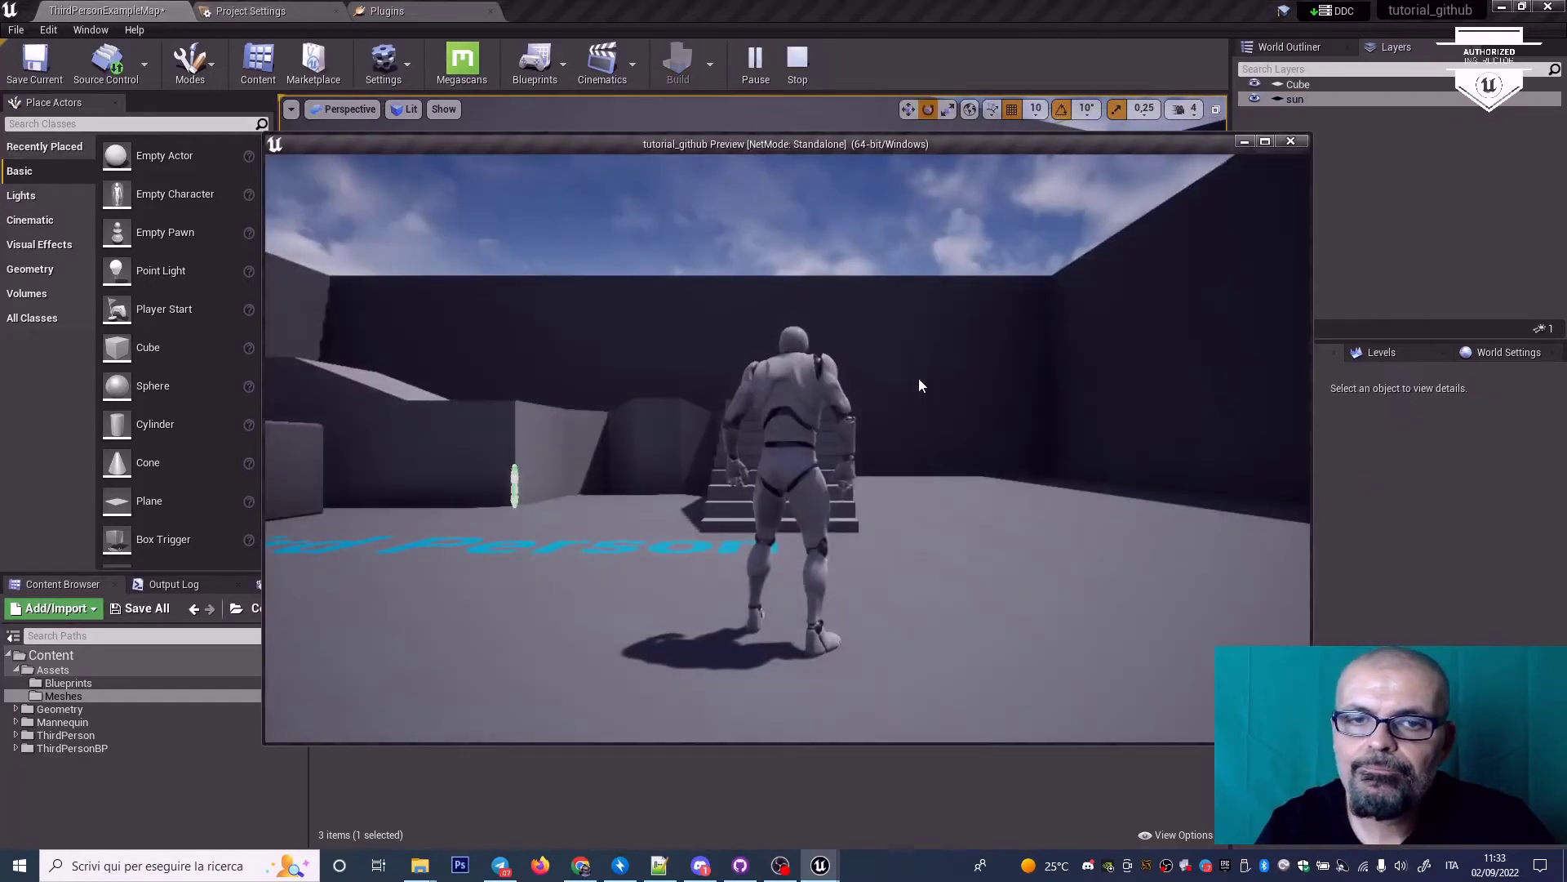
{"action": "key", "text": "w"}
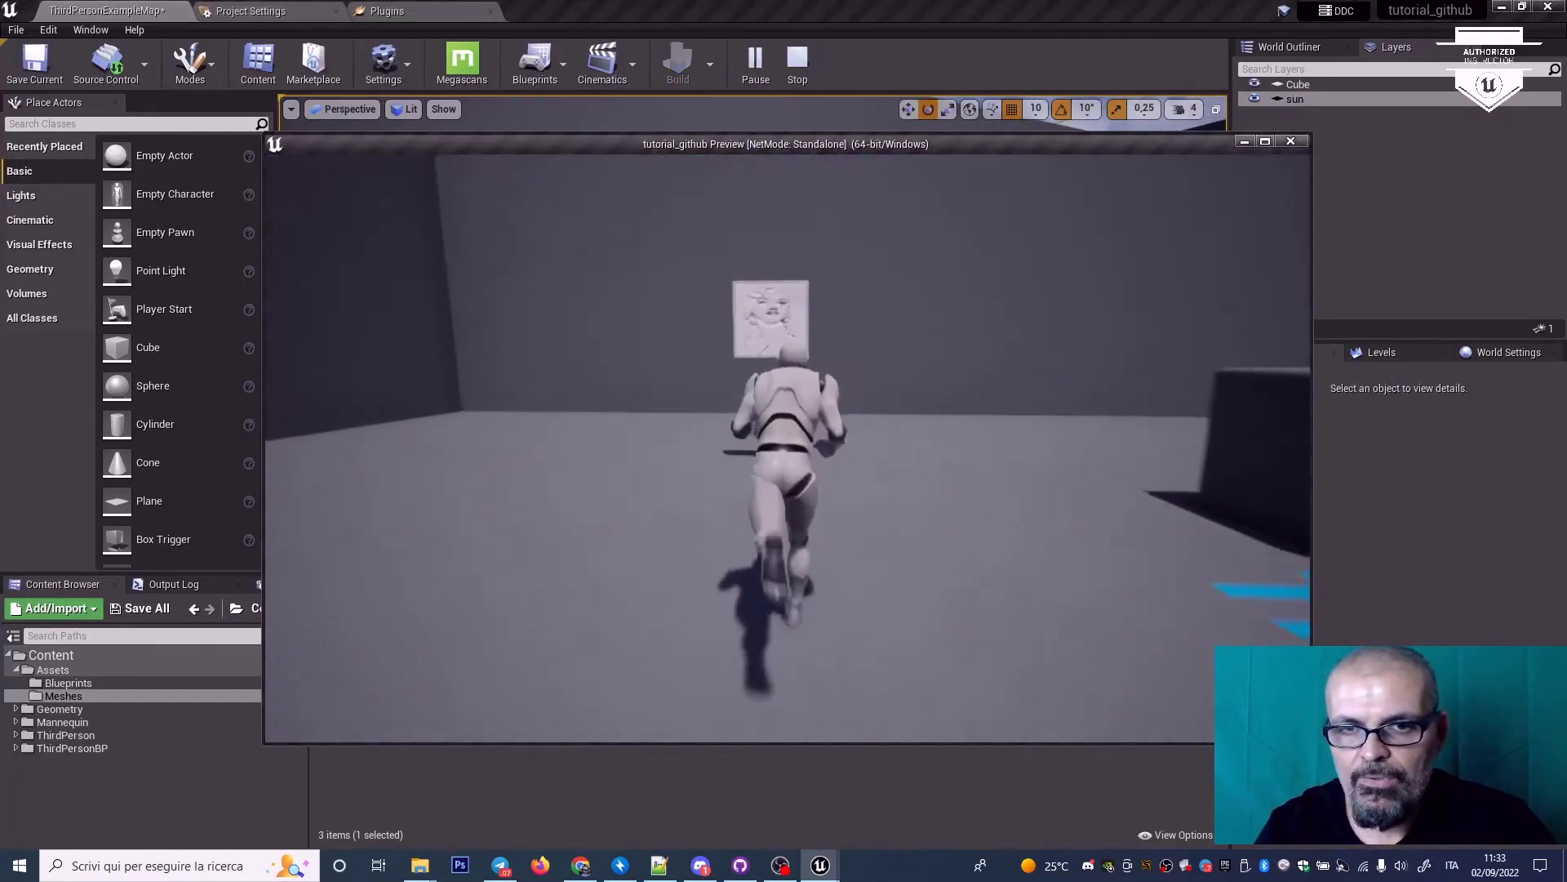
{"action": "key", "text": "s"}
{"action": "key", "text": "w"}
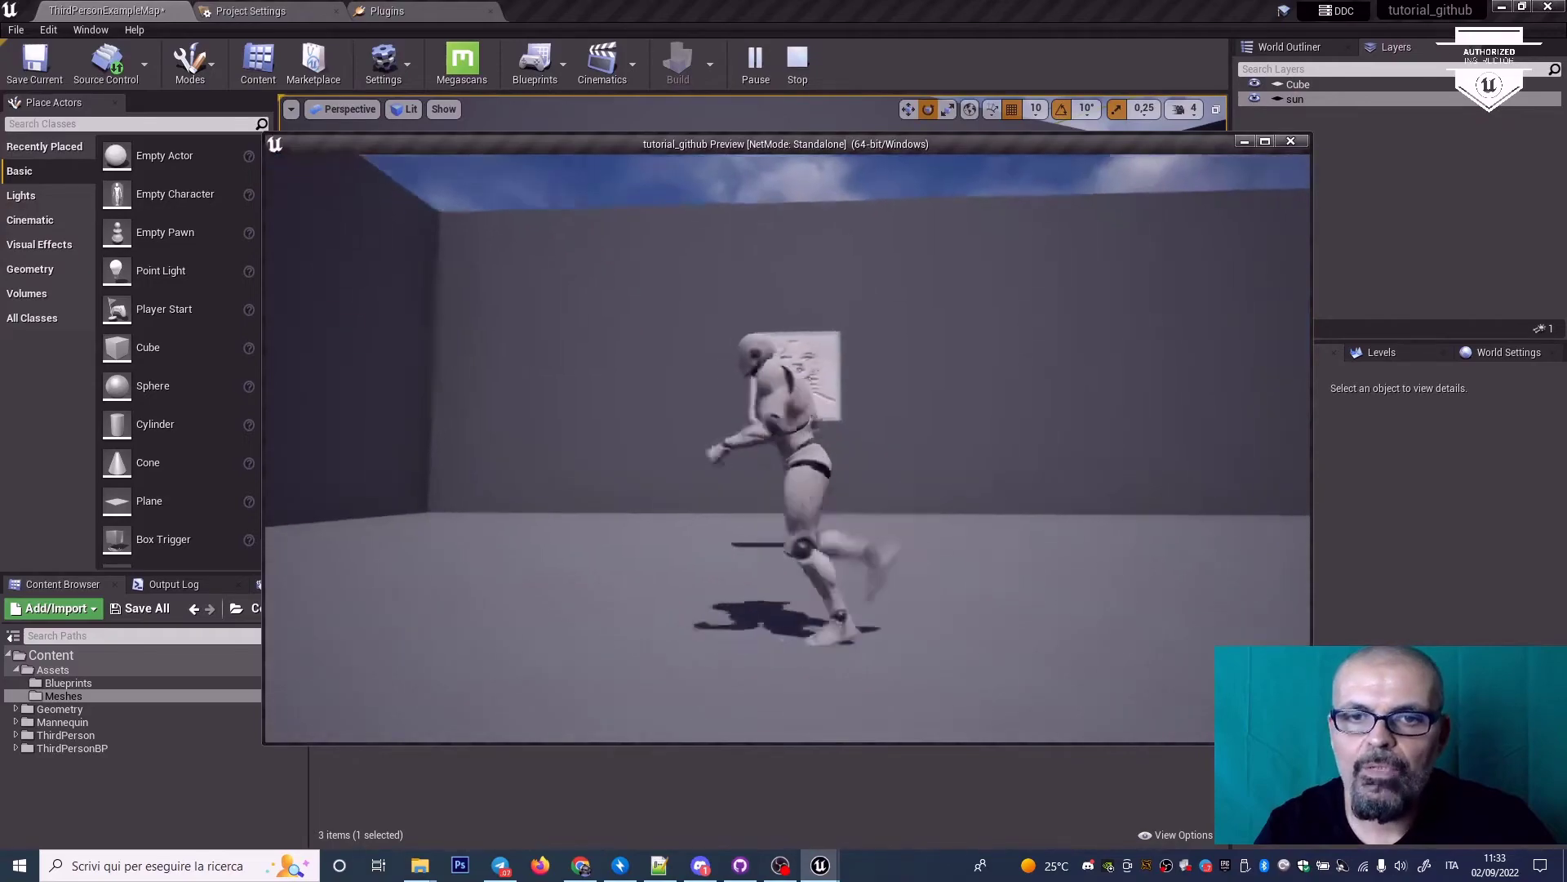
{"action": "key", "text": "d"}
{"action": "key", "text": "Escape"}
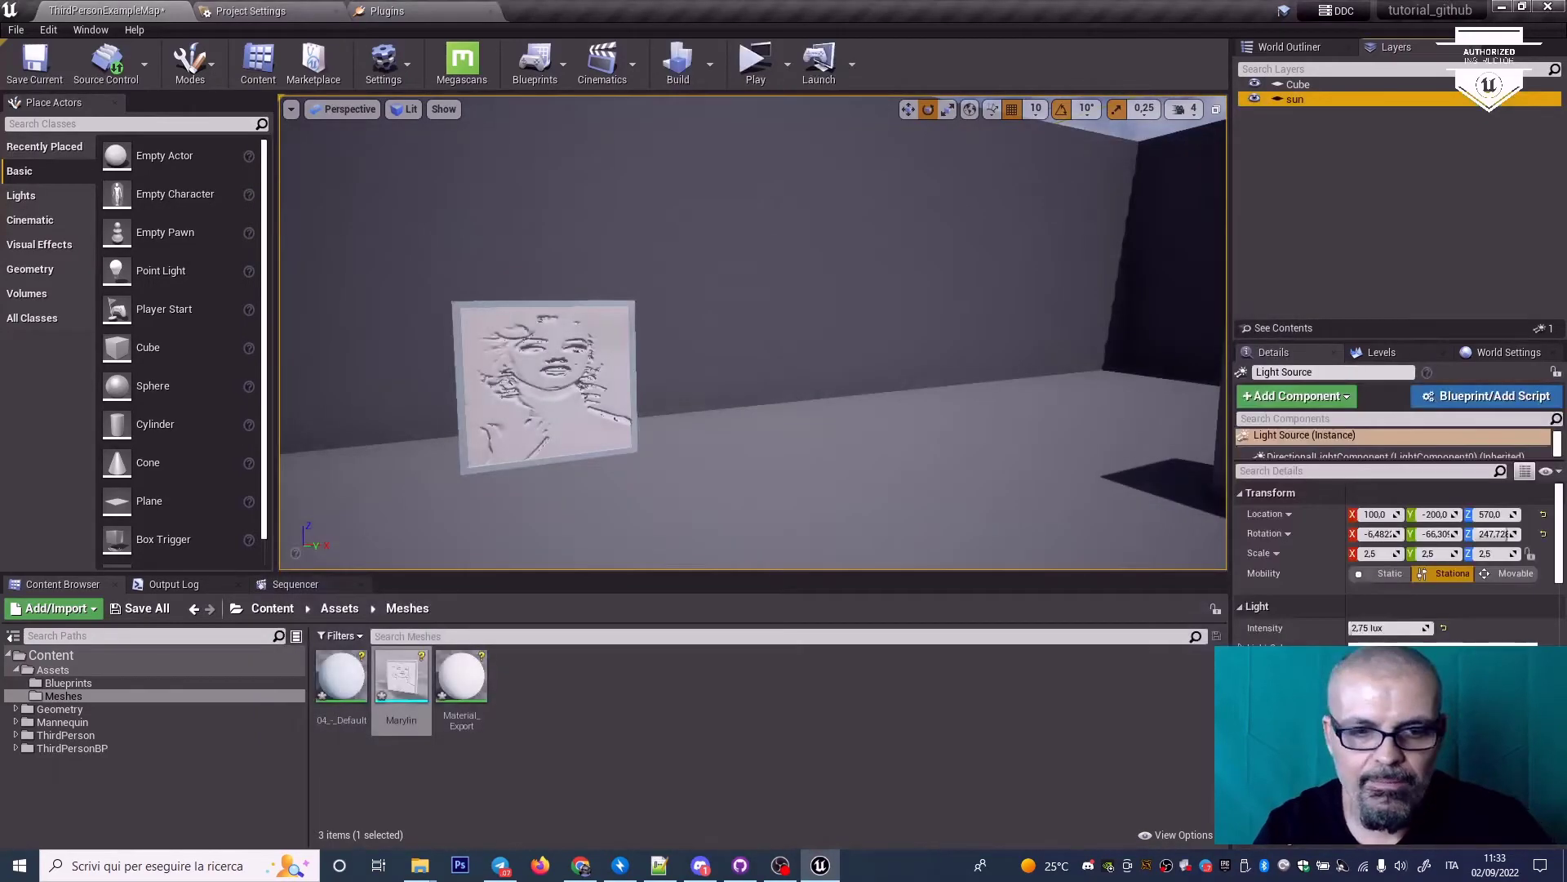
{"action": "mouse_move", "coordinate": [807, 318]}
{"action": "right_mouse_down"}
{"action": "mouse_move", "coordinate": [767, 323]}
{"action": "mouse_move", "coordinate": [817, 316]}
{"action": "right_mouse_up"}
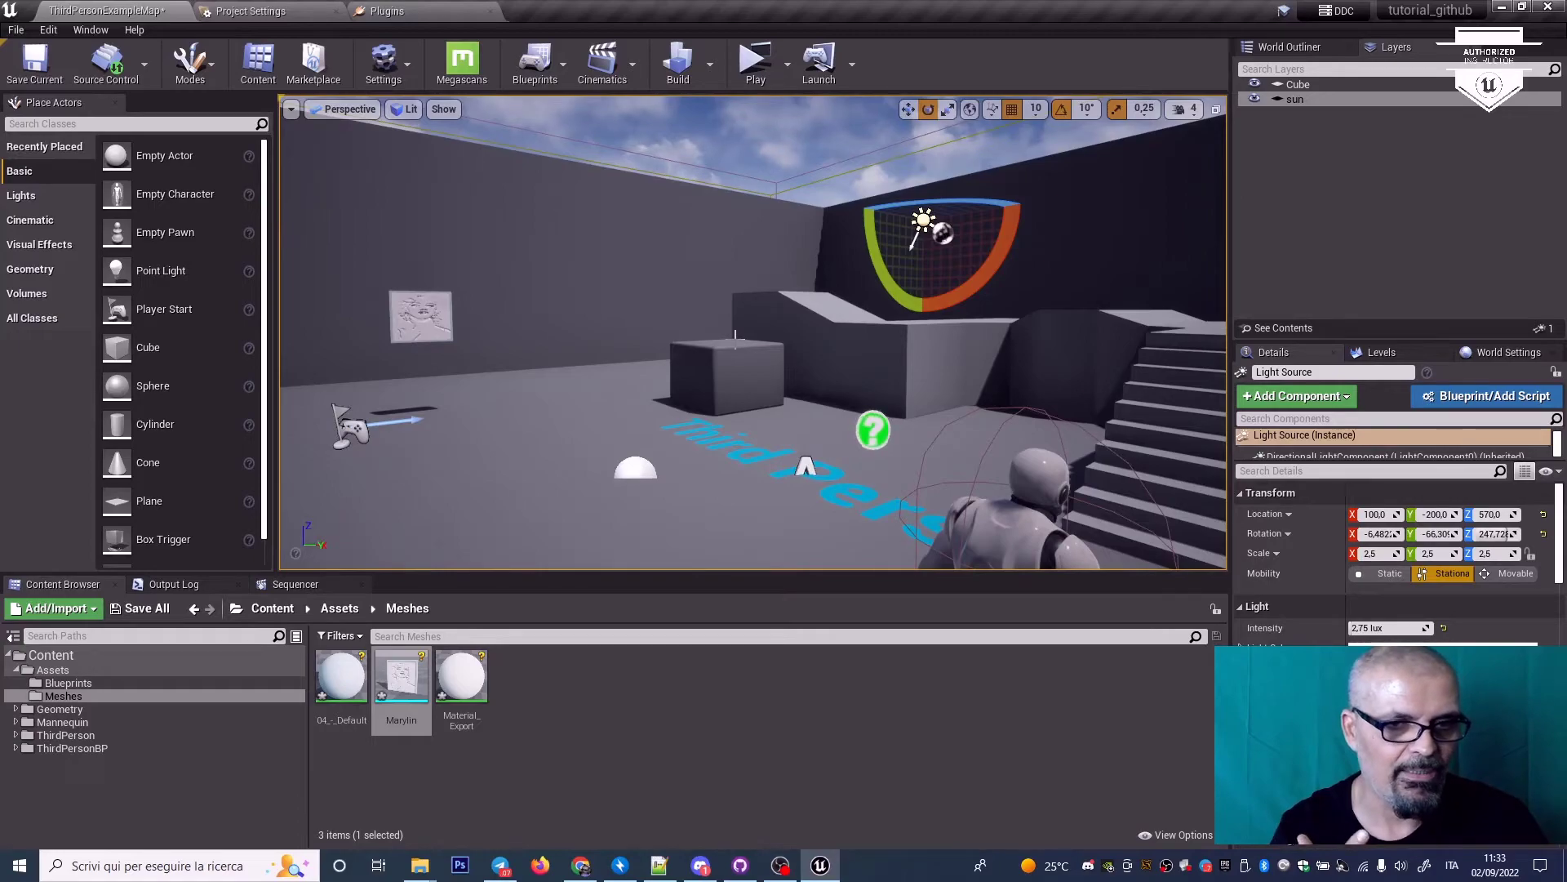
Step: Examine the imported assets in the Meshes folder and the level files in the ThirdPersonBP Maps folder
{"action": "left_click", "coordinate": [341, 678]}
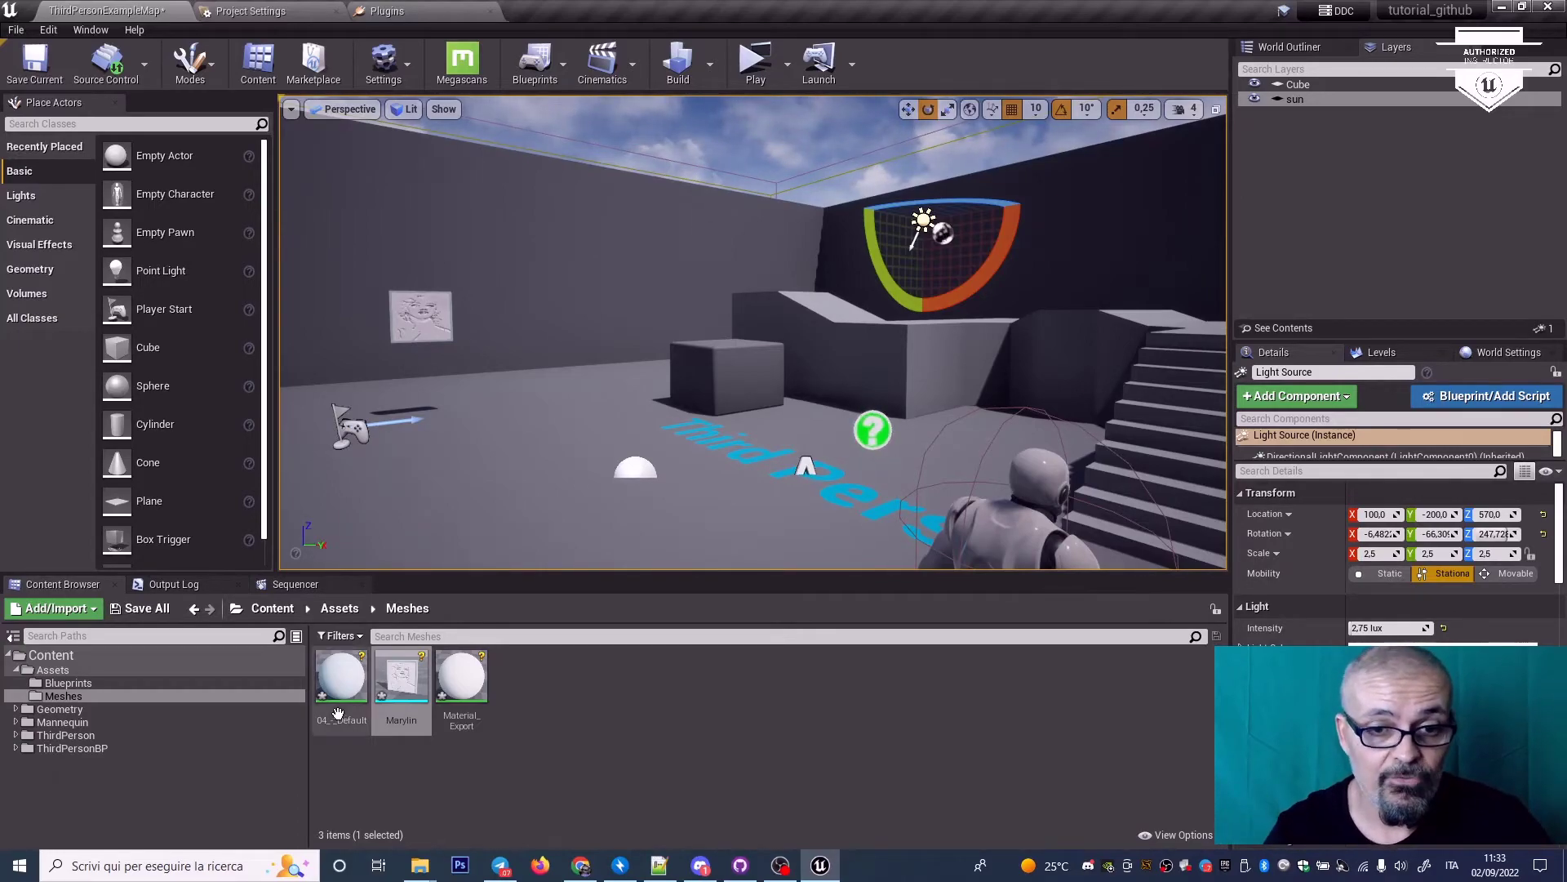
{"action": "left_click_drag", "start_coordinate": [461, 678], "coordinate": [808, 796]}
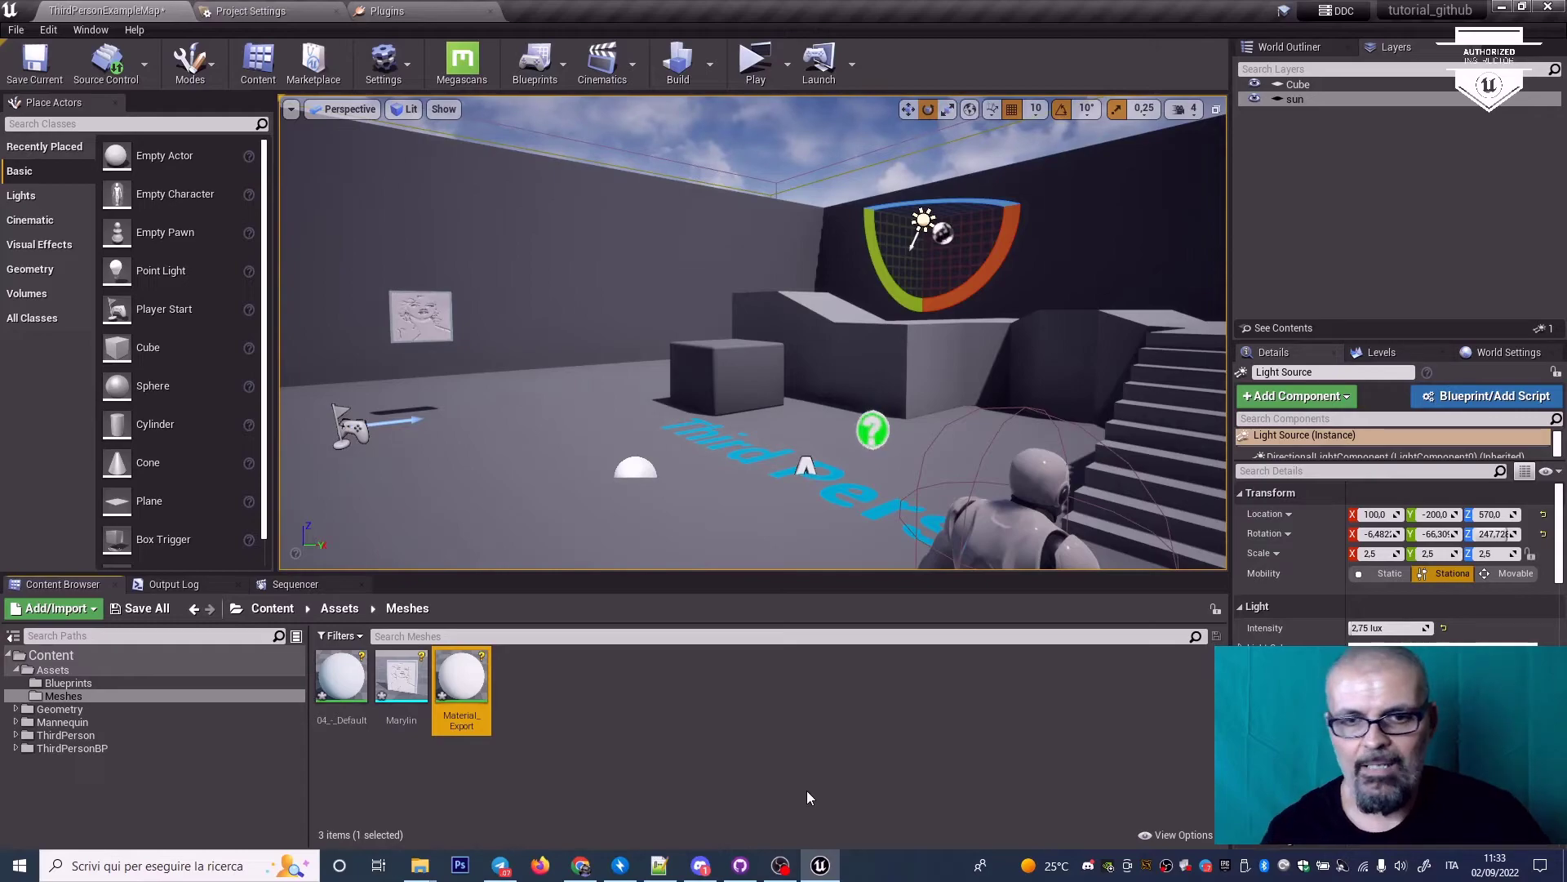
{"action": "left_click", "coordinate": [17, 748]}
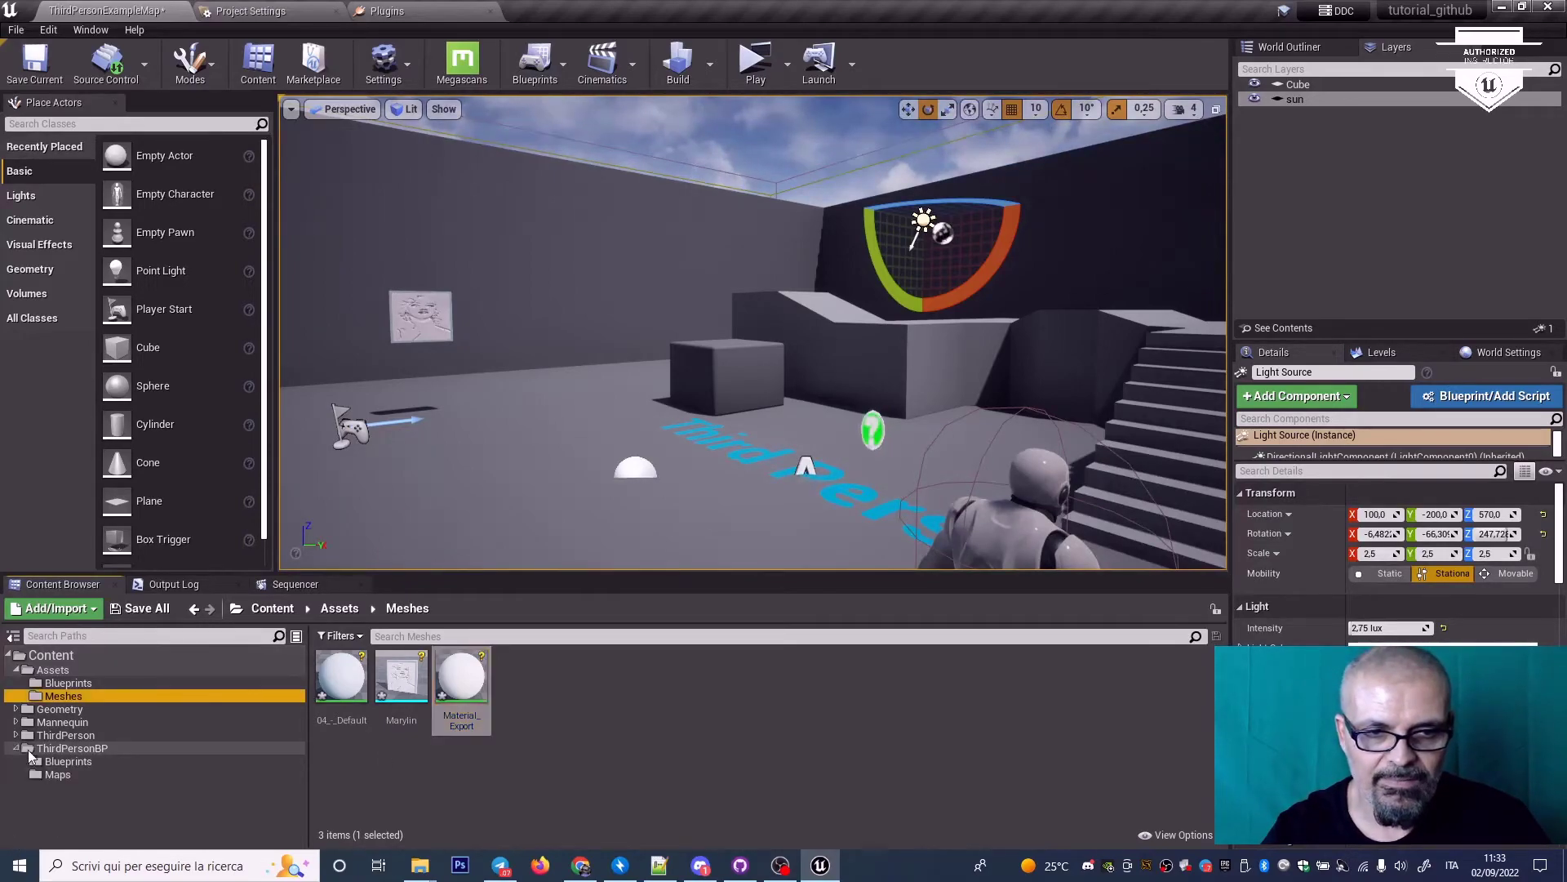
{"action": "left_click", "coordinate": [57, 774]}
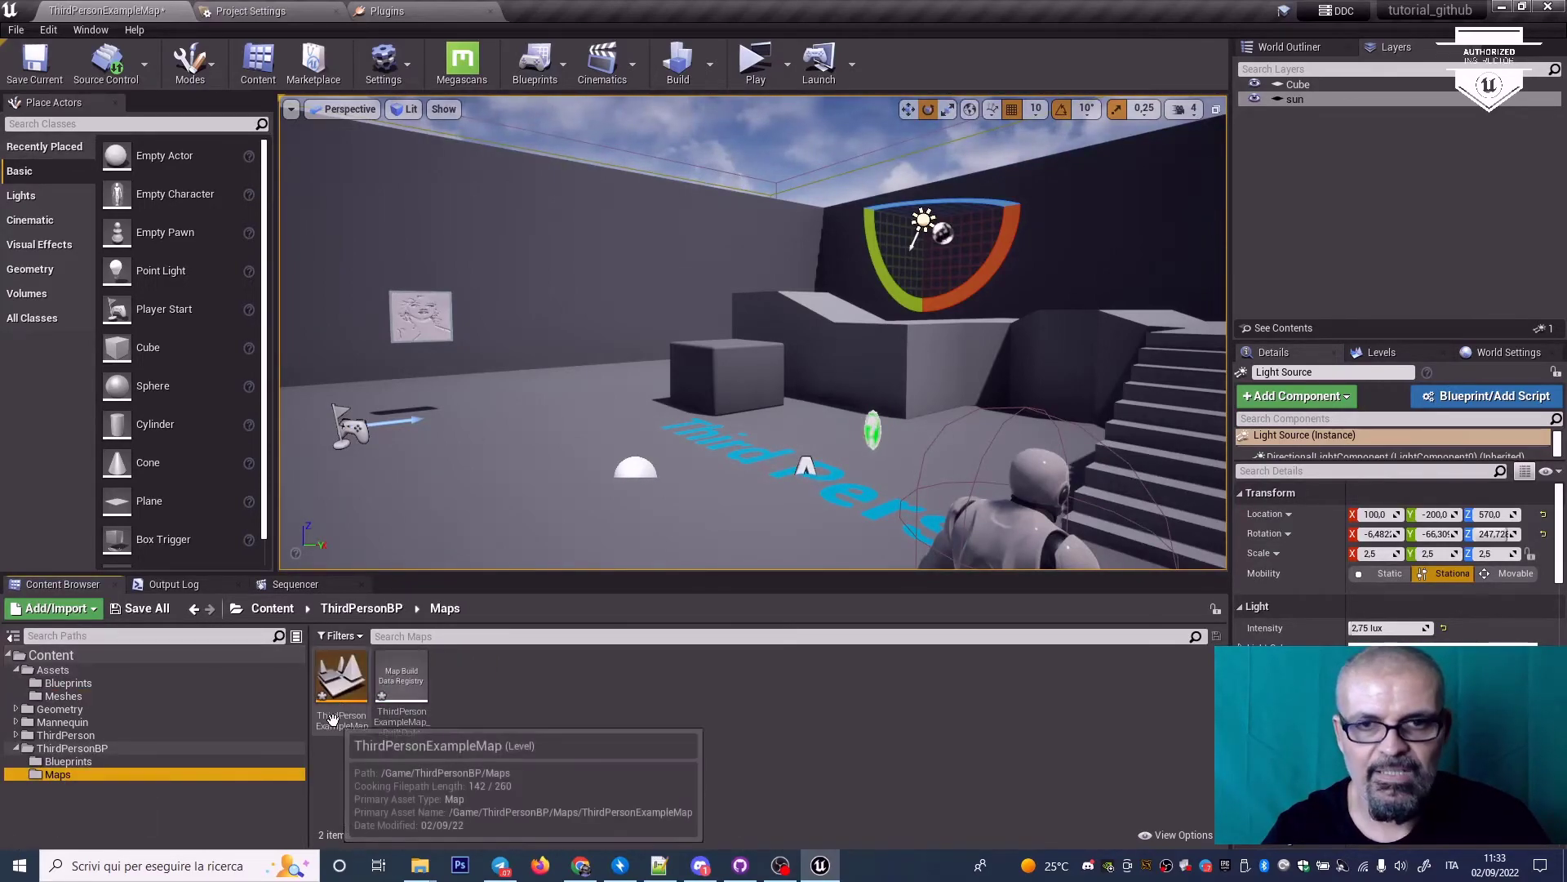
{"action": "left_click_drag", "start_coordinate": [621, 490], "coordinate": [563, 477]}
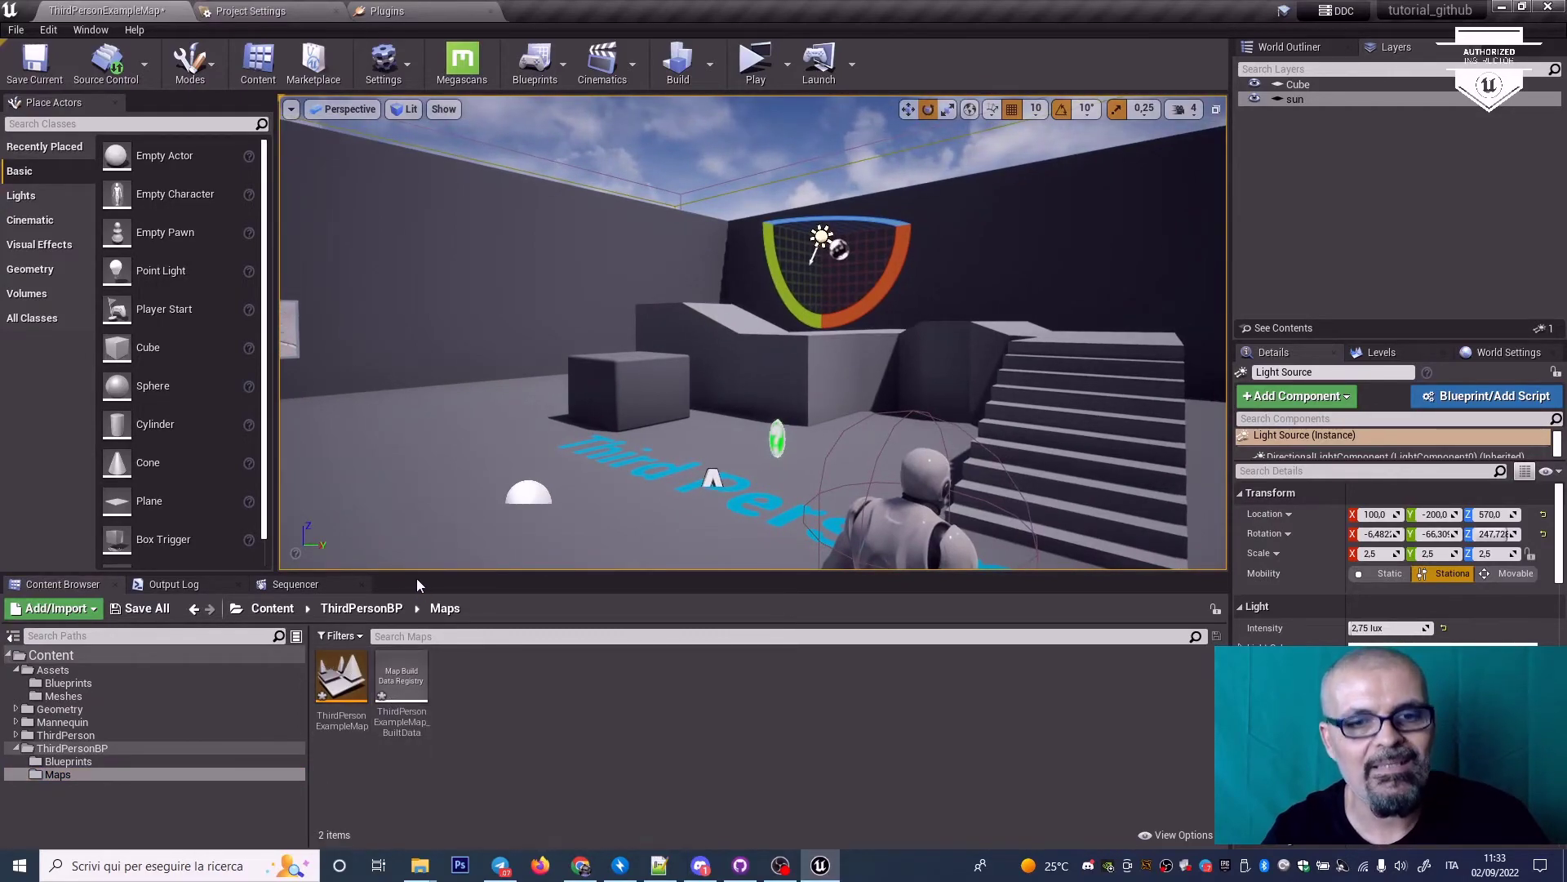
Step: Save all modified assets and the ThirdPersonExampleMap level, and reopen the Meshes folder to check their source control markers
{"action": "left_click", "coordinate": [139, 608]}
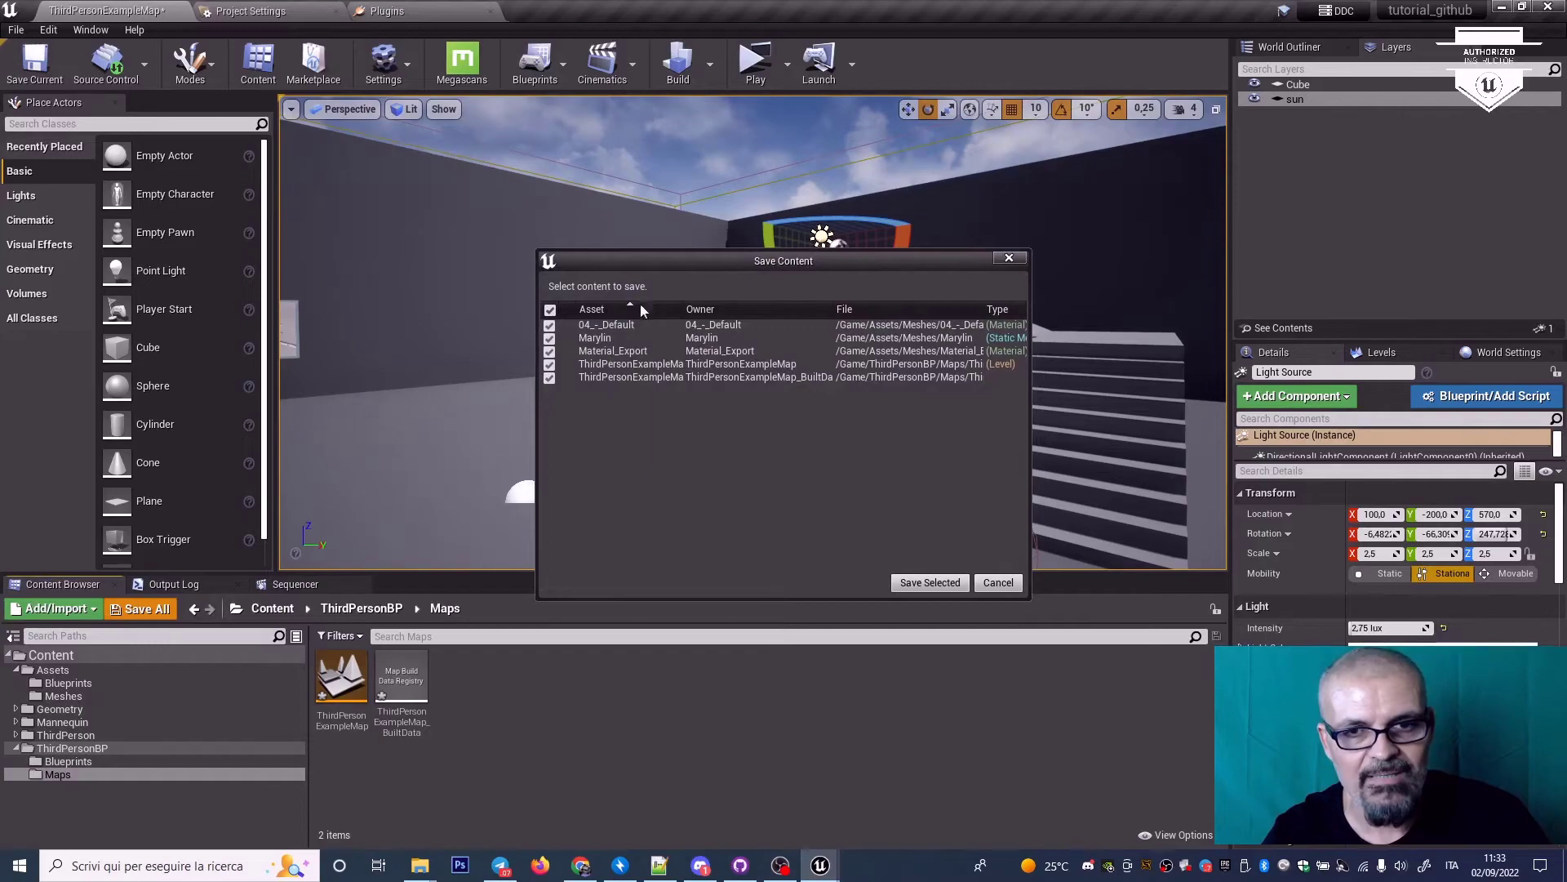
{"action": "left_click", "coordinate": [930, 582]}
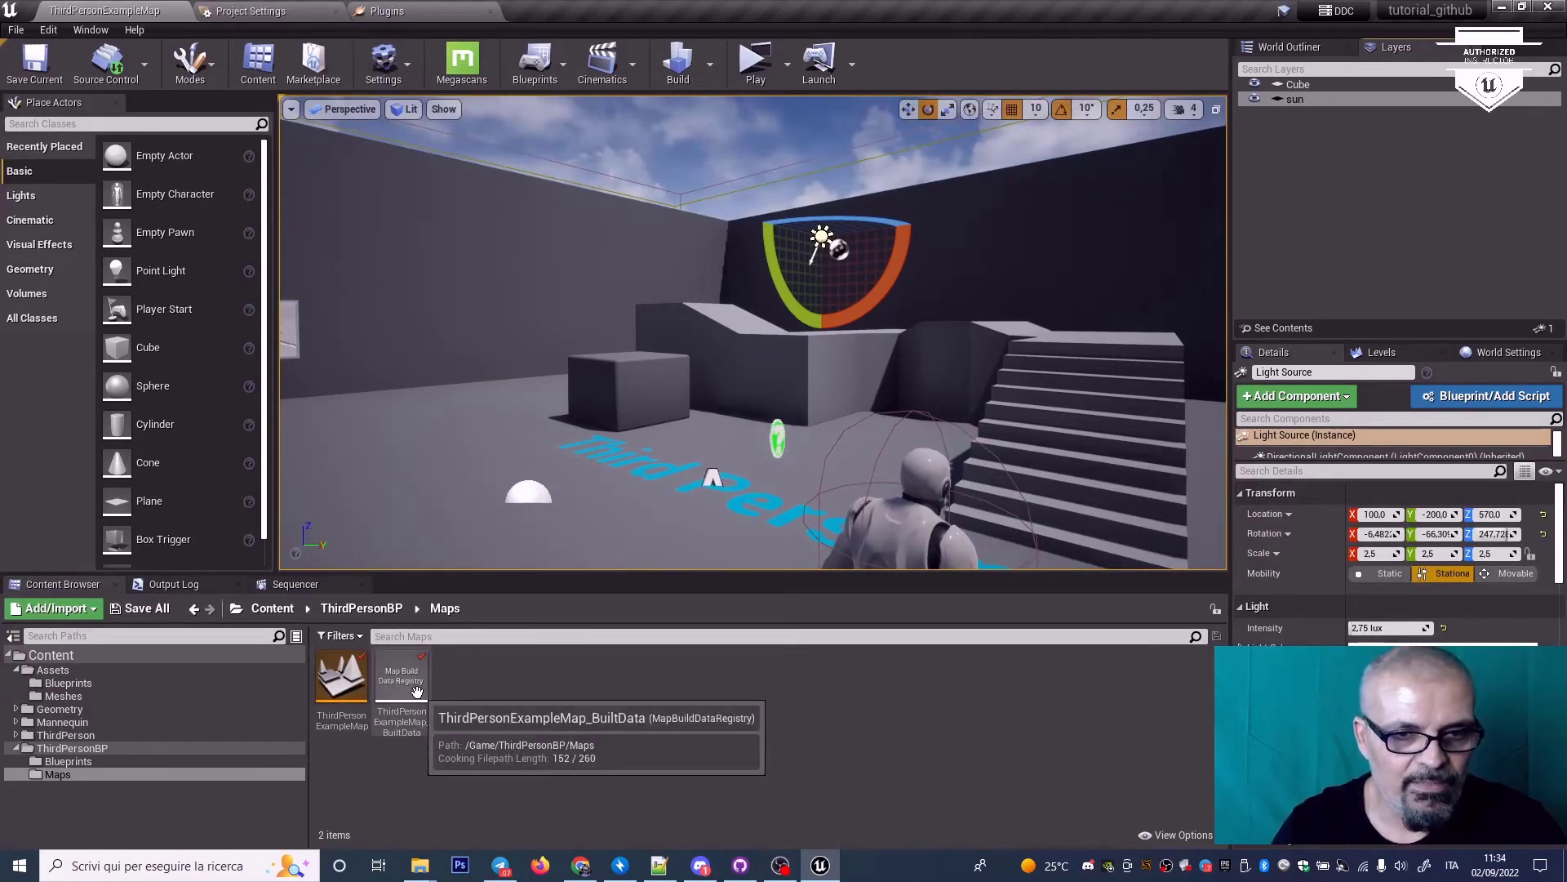
{"action": "left_click", "coordinate": [79, 696]}
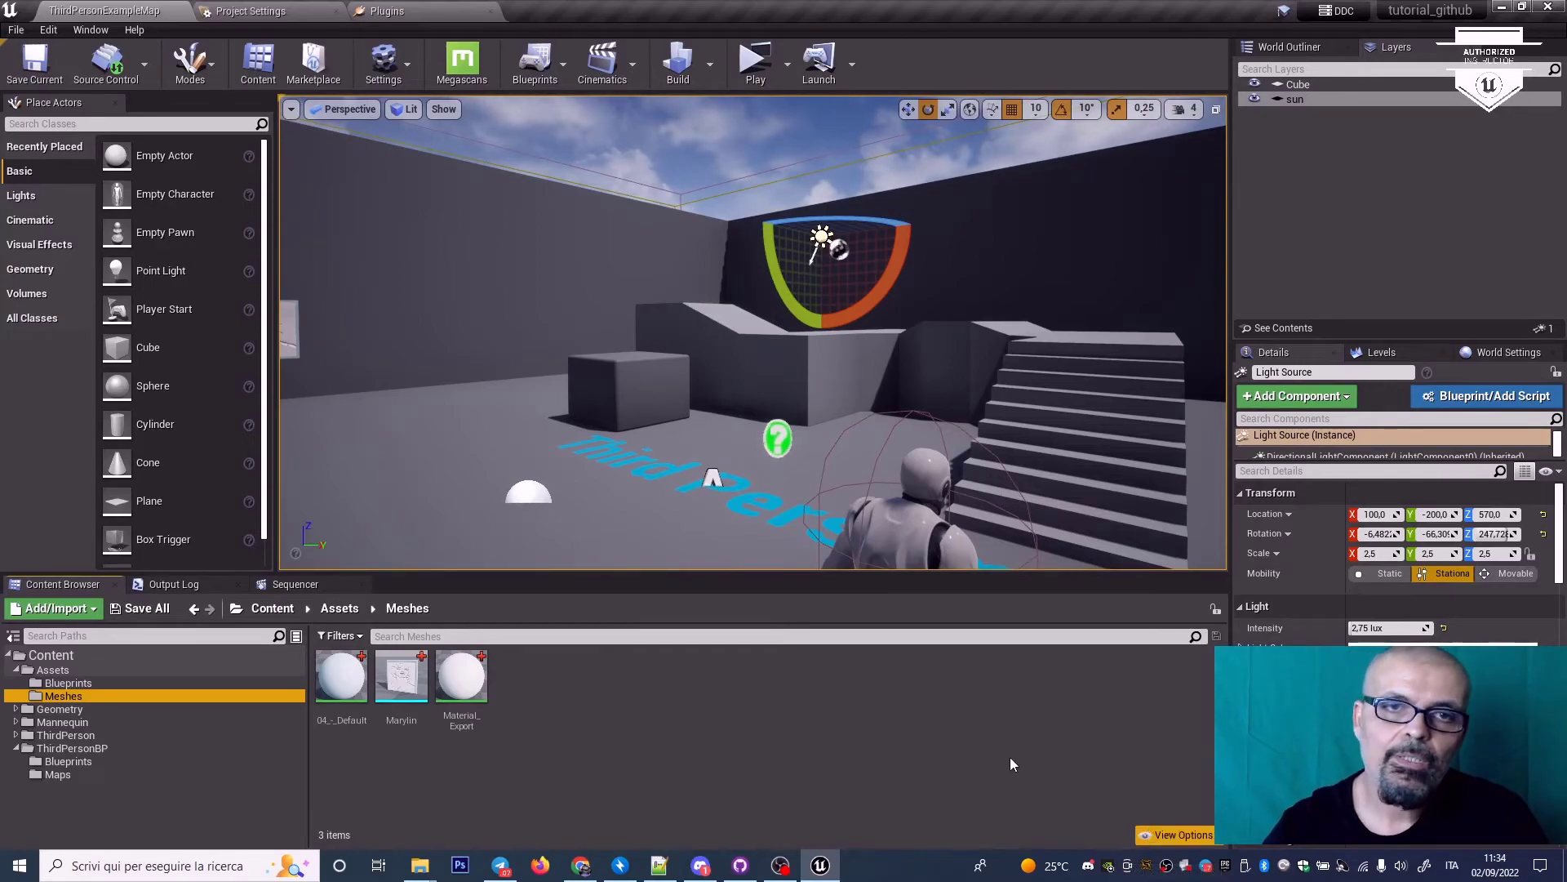
Step: Submit the new Meshes assets and changed ThirdPersonExampleMap files to source control with the changelist description "Add Marylin"
{"action": "left_click", "coordinate": [106, 65]}
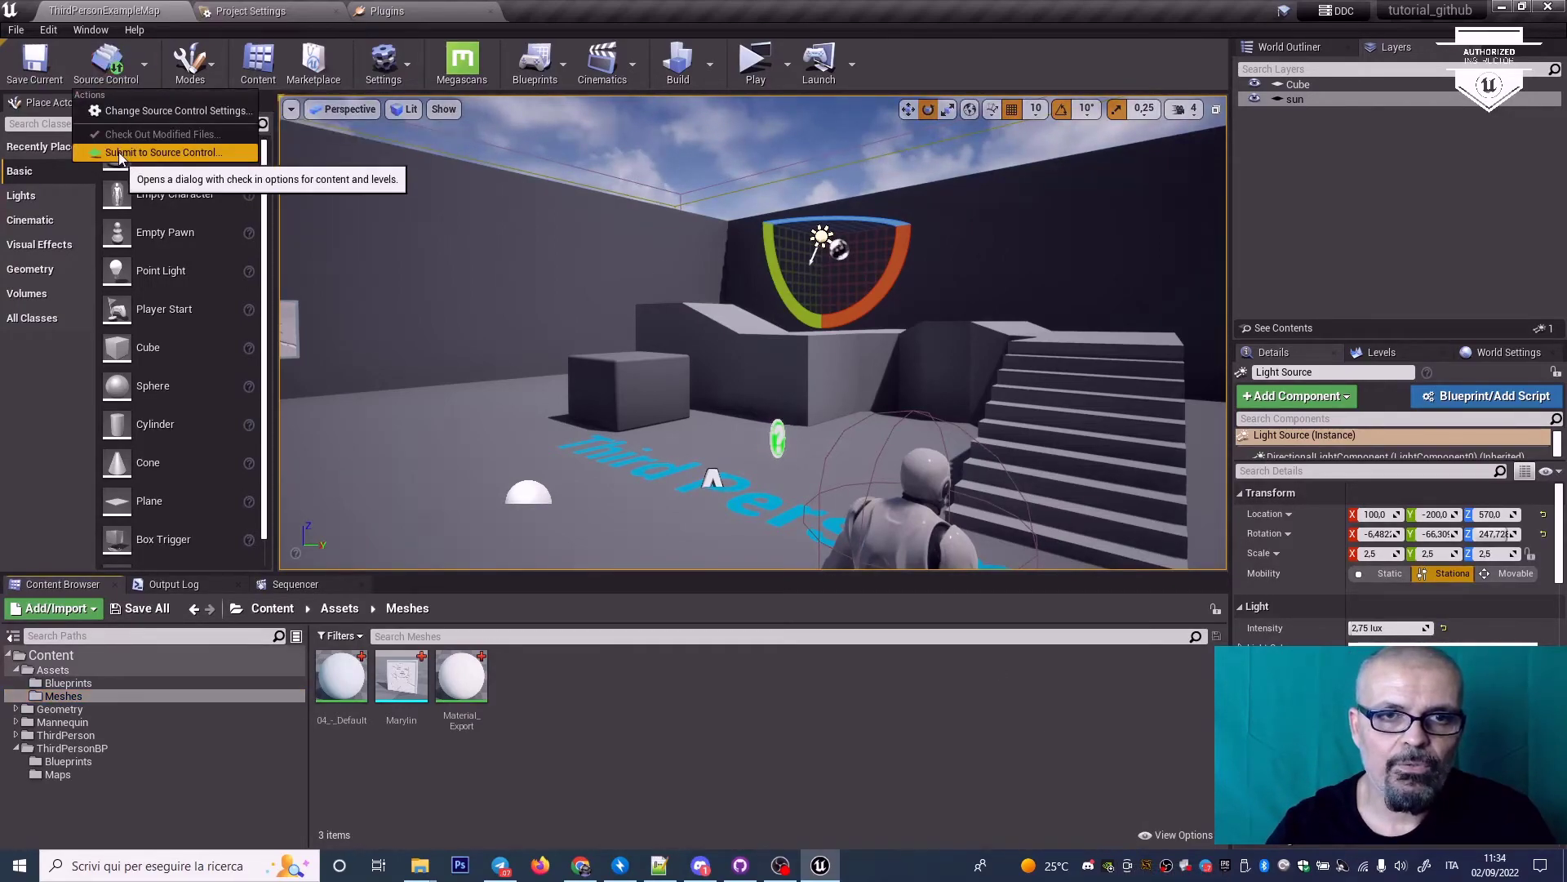
{"action": "left_click", "coordinate": [954, 621]}
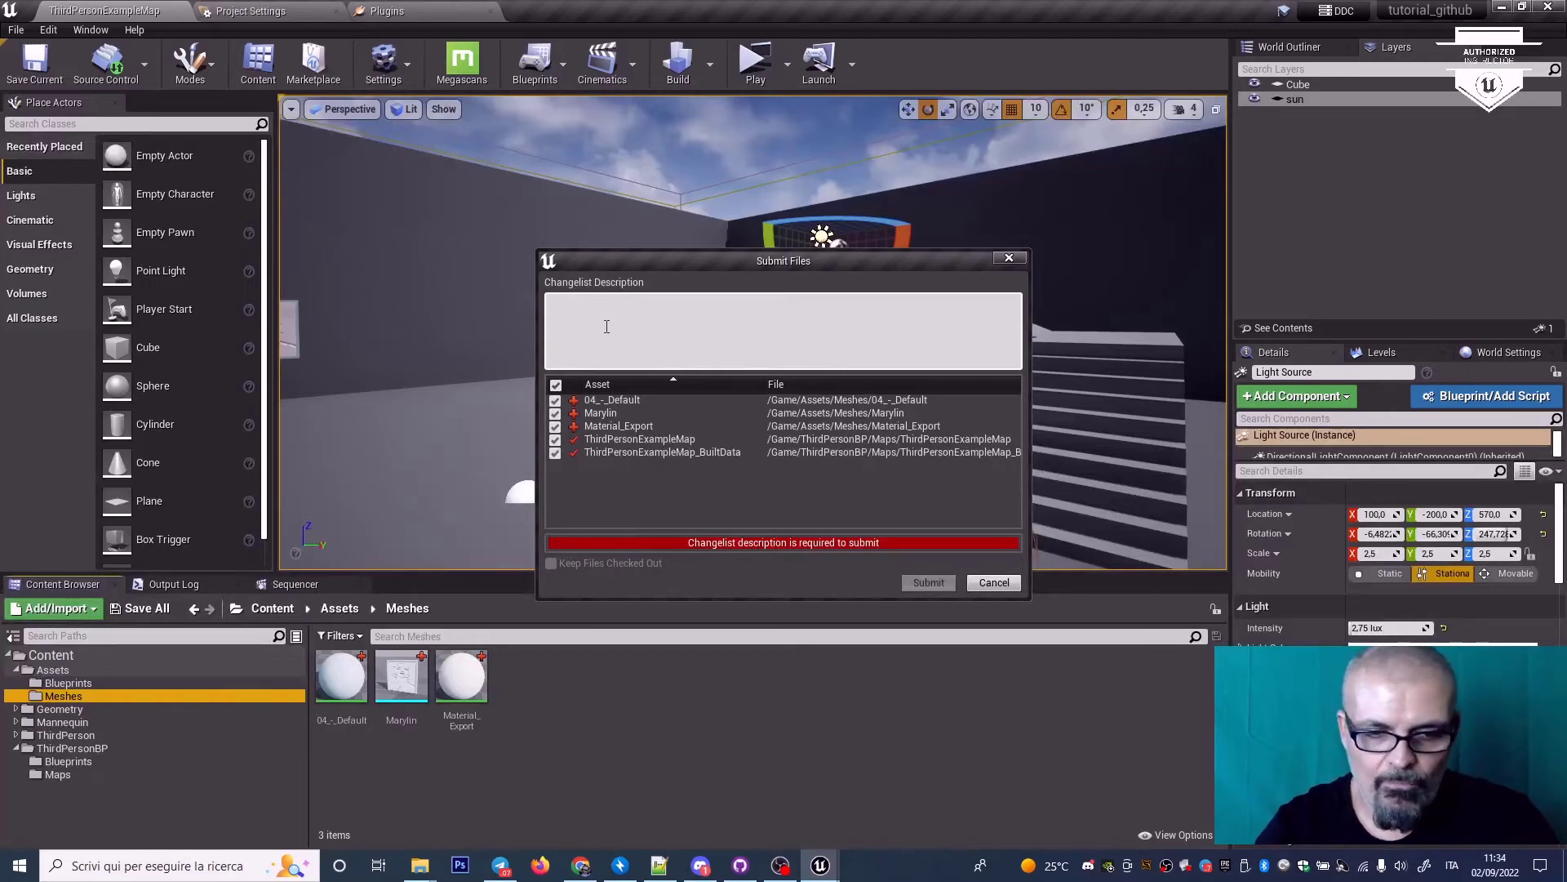
{"action": "type", "text": "Add Marylin"}
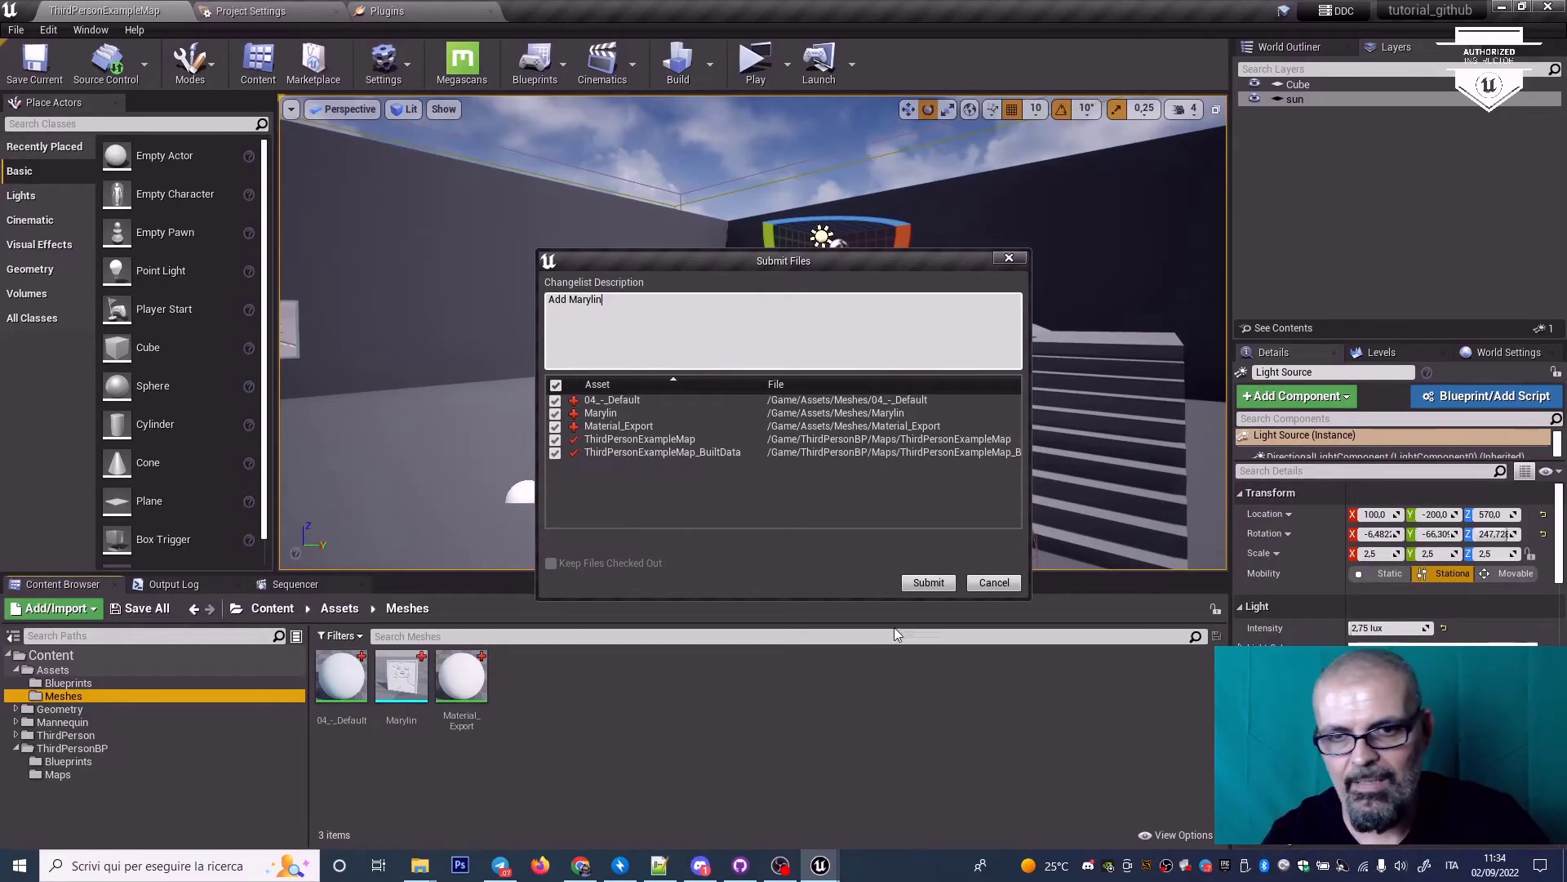
{"action": "left_click", "coordinate": [928, 582]}
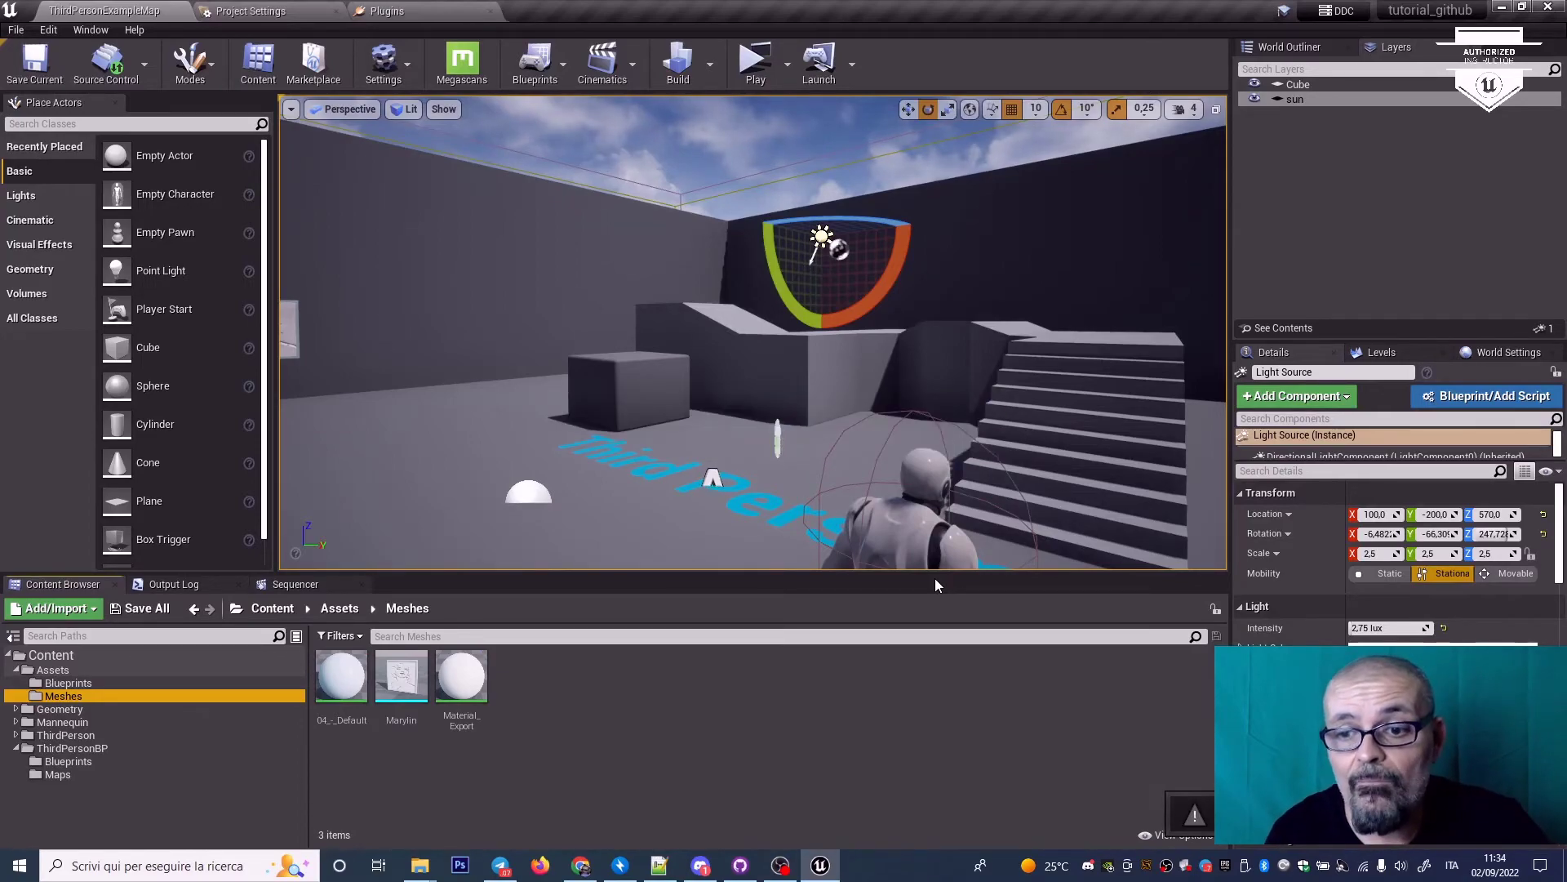
Step: Switch to GitHub Desktop, review the files in the "Add Marylin" commit, and push it to origin
{"action": "left_click", "coordinate": [740, 865]}
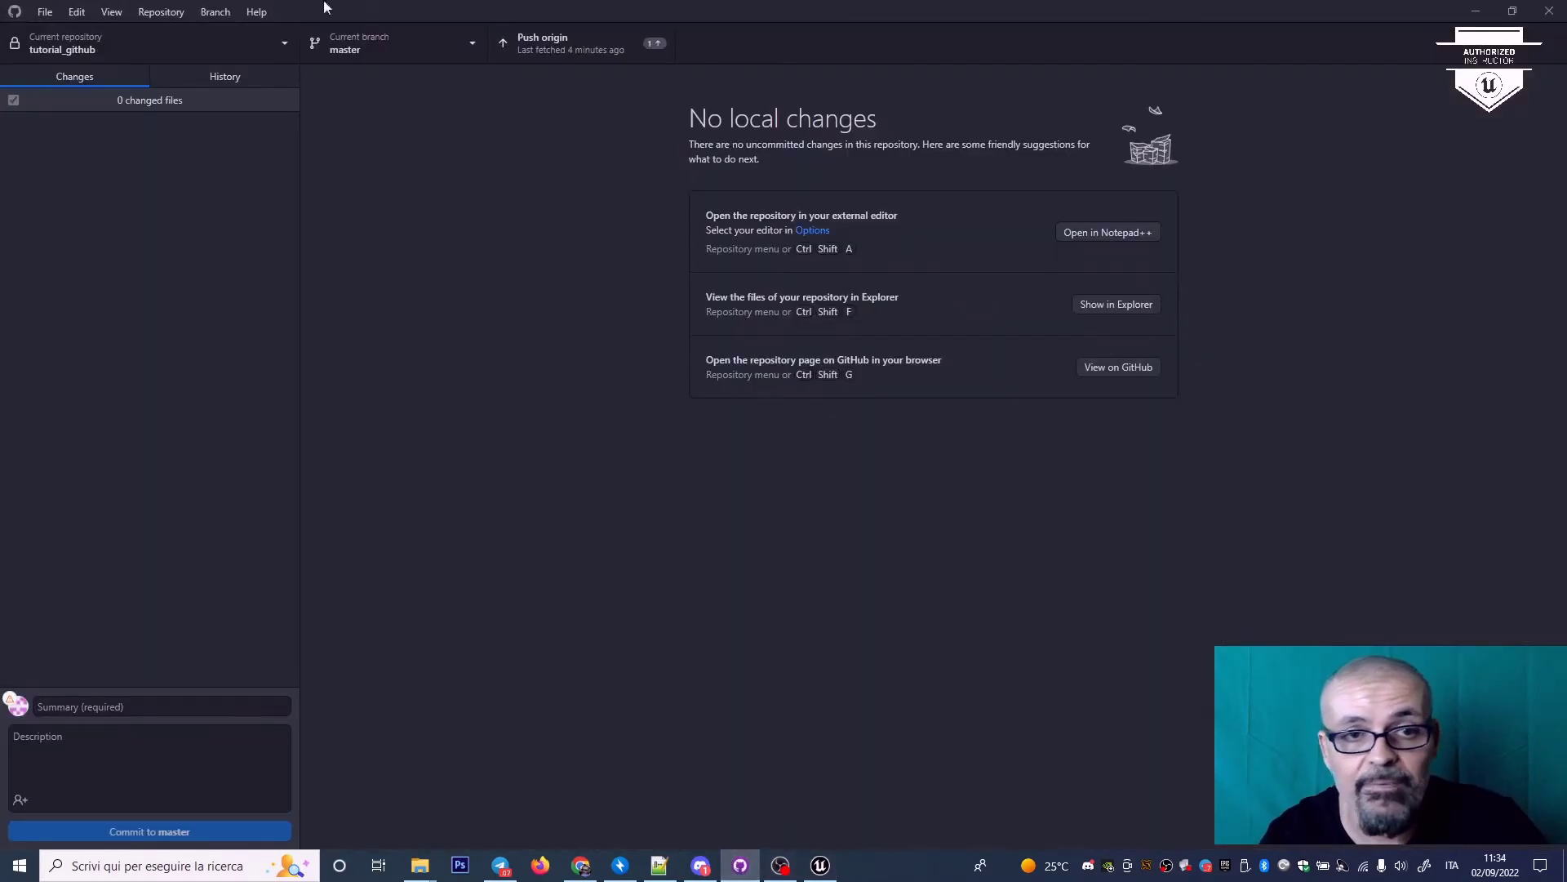
{"action": "left_click", "coordinate": [222, 77]}
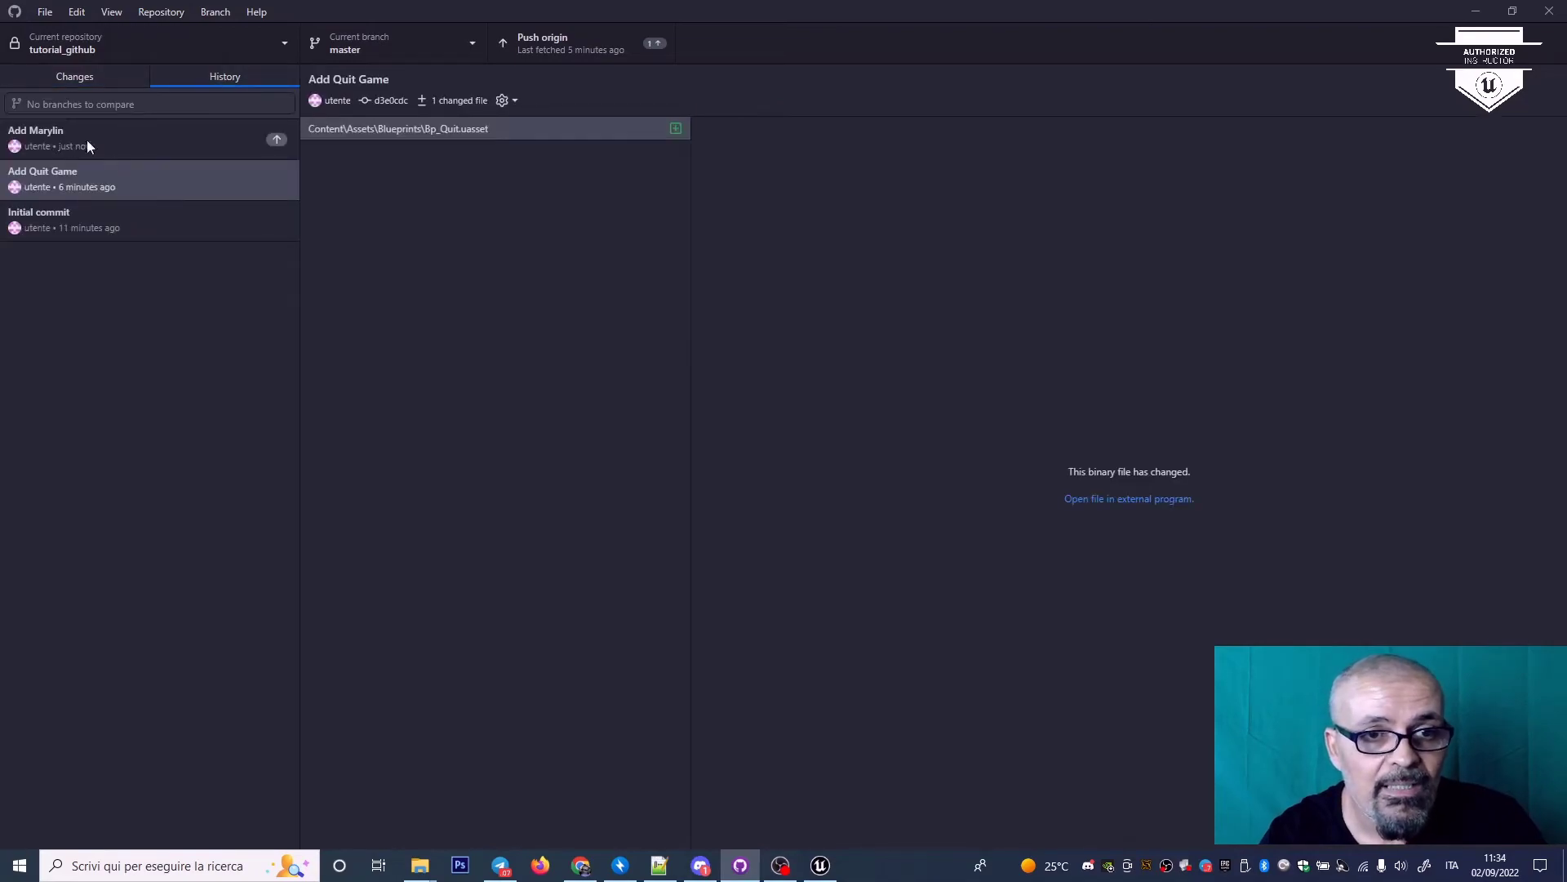
{"action": "left_click", "coordinate": [62, 133]}
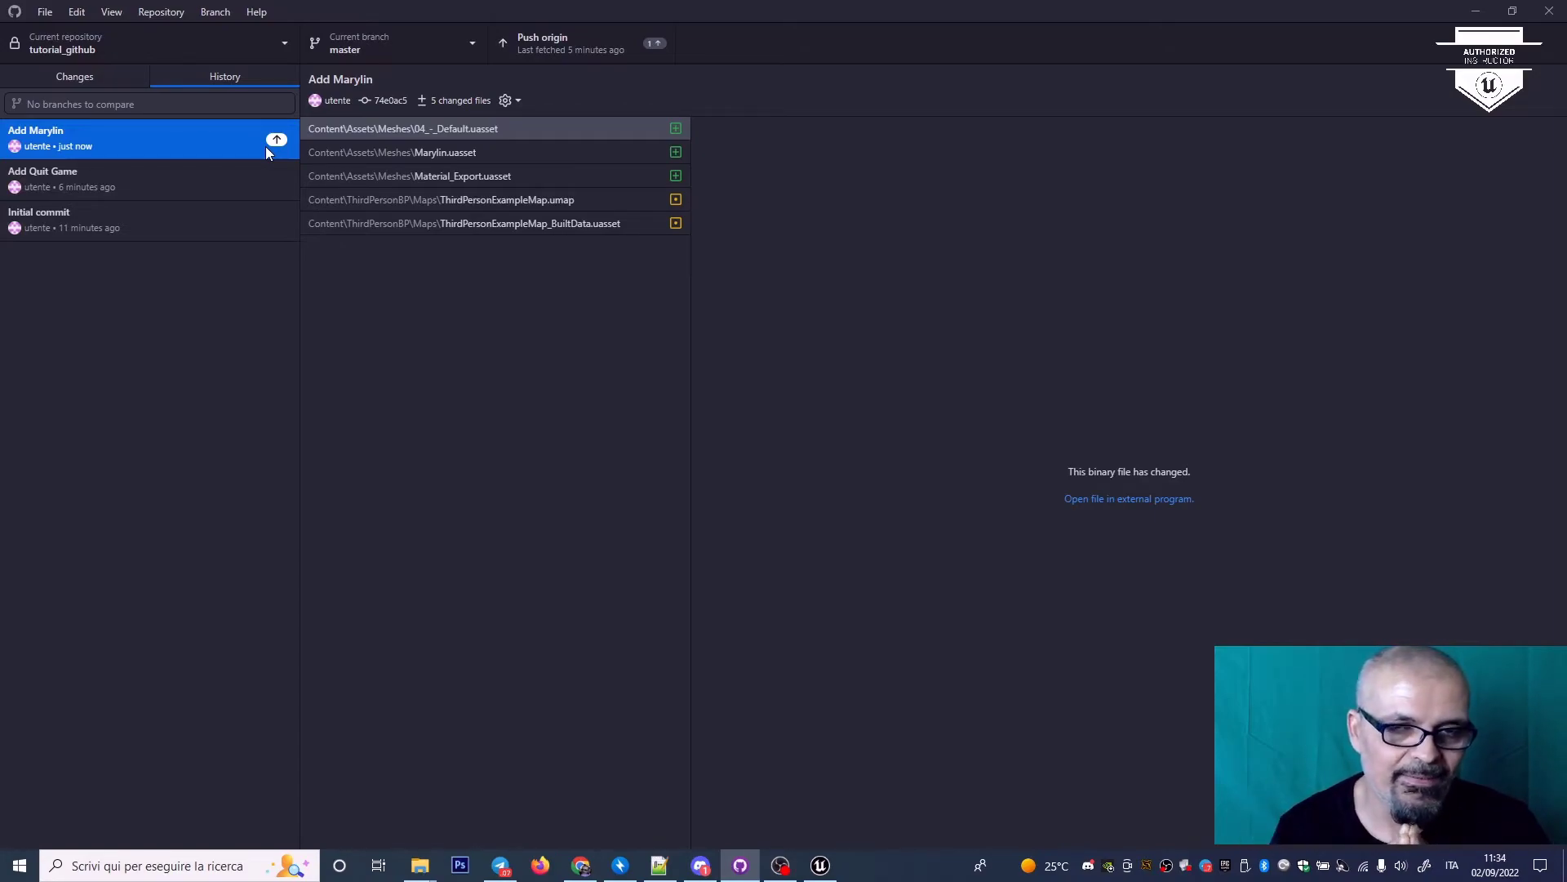
{"action": "left_click", "coordinate": [570, 48]}
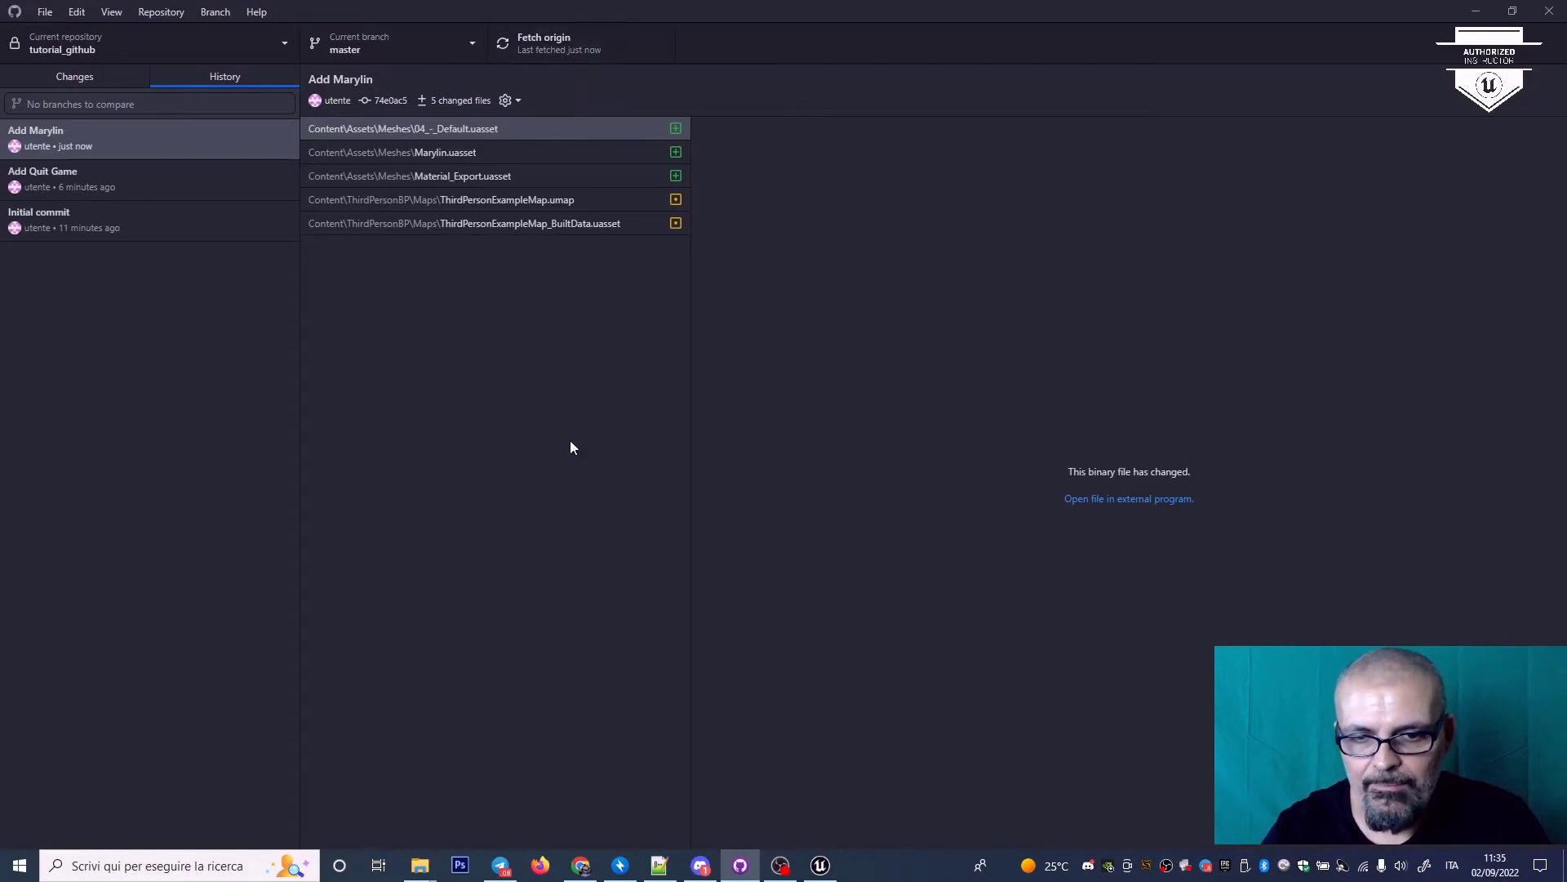
Step: Switch to the browser and check the pushed files in the tutorial_github repository's Content/Assets/Meshes folder on GitHub
{"action": "left_click", "coordinate": [579, 864]}
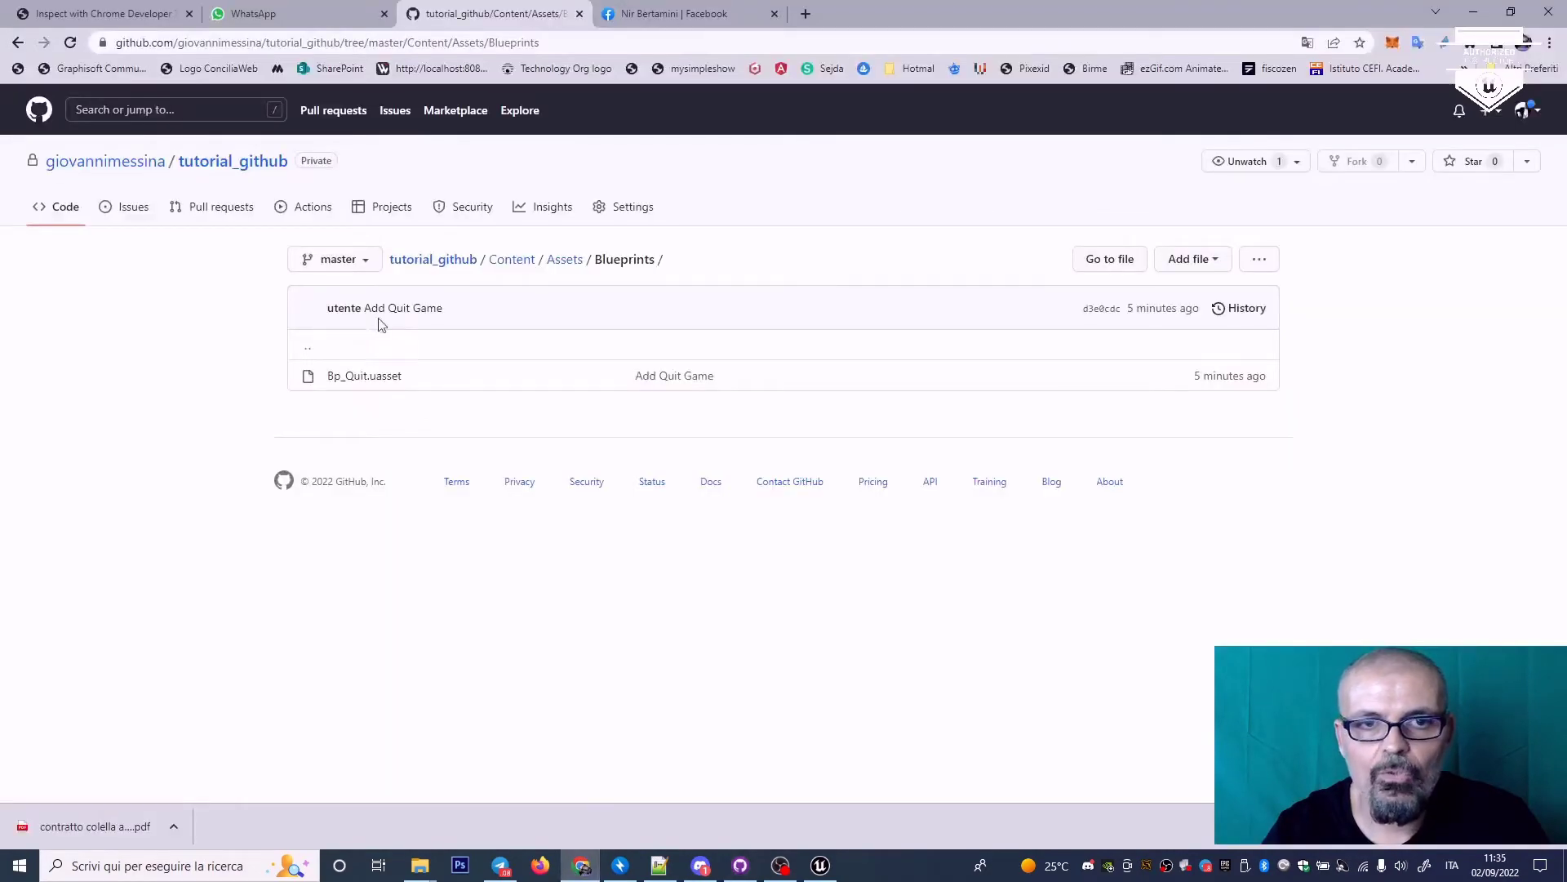
{"action": "left_click", "coordinate": [135, 165]}
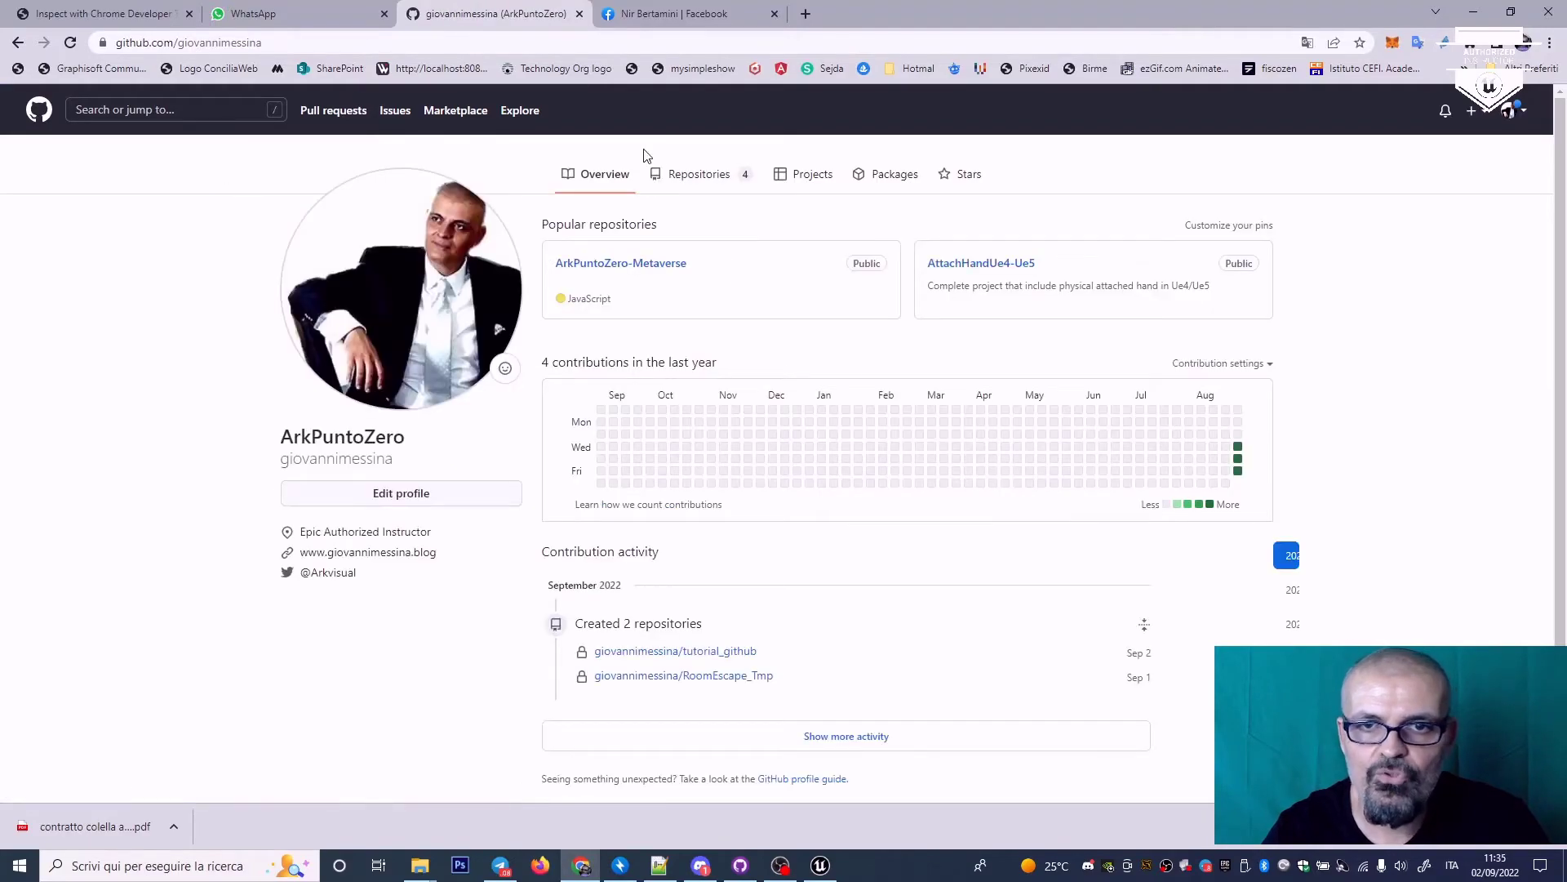
{"action": "left_click", "coordinate": [693, 186]}
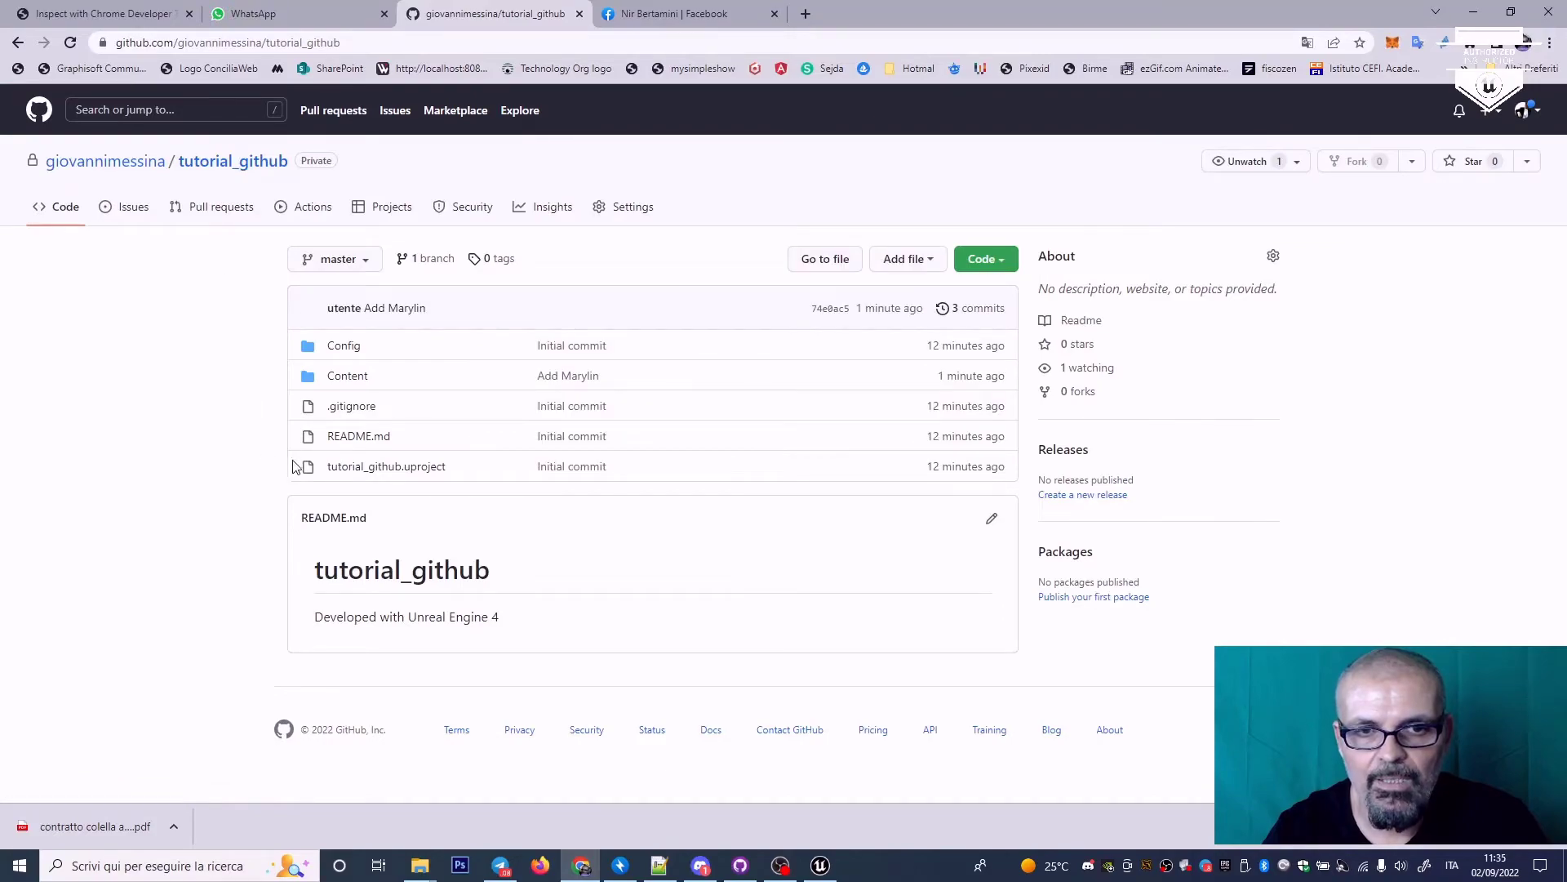
{"action": "left_click", "coordinate": [344, 379]}
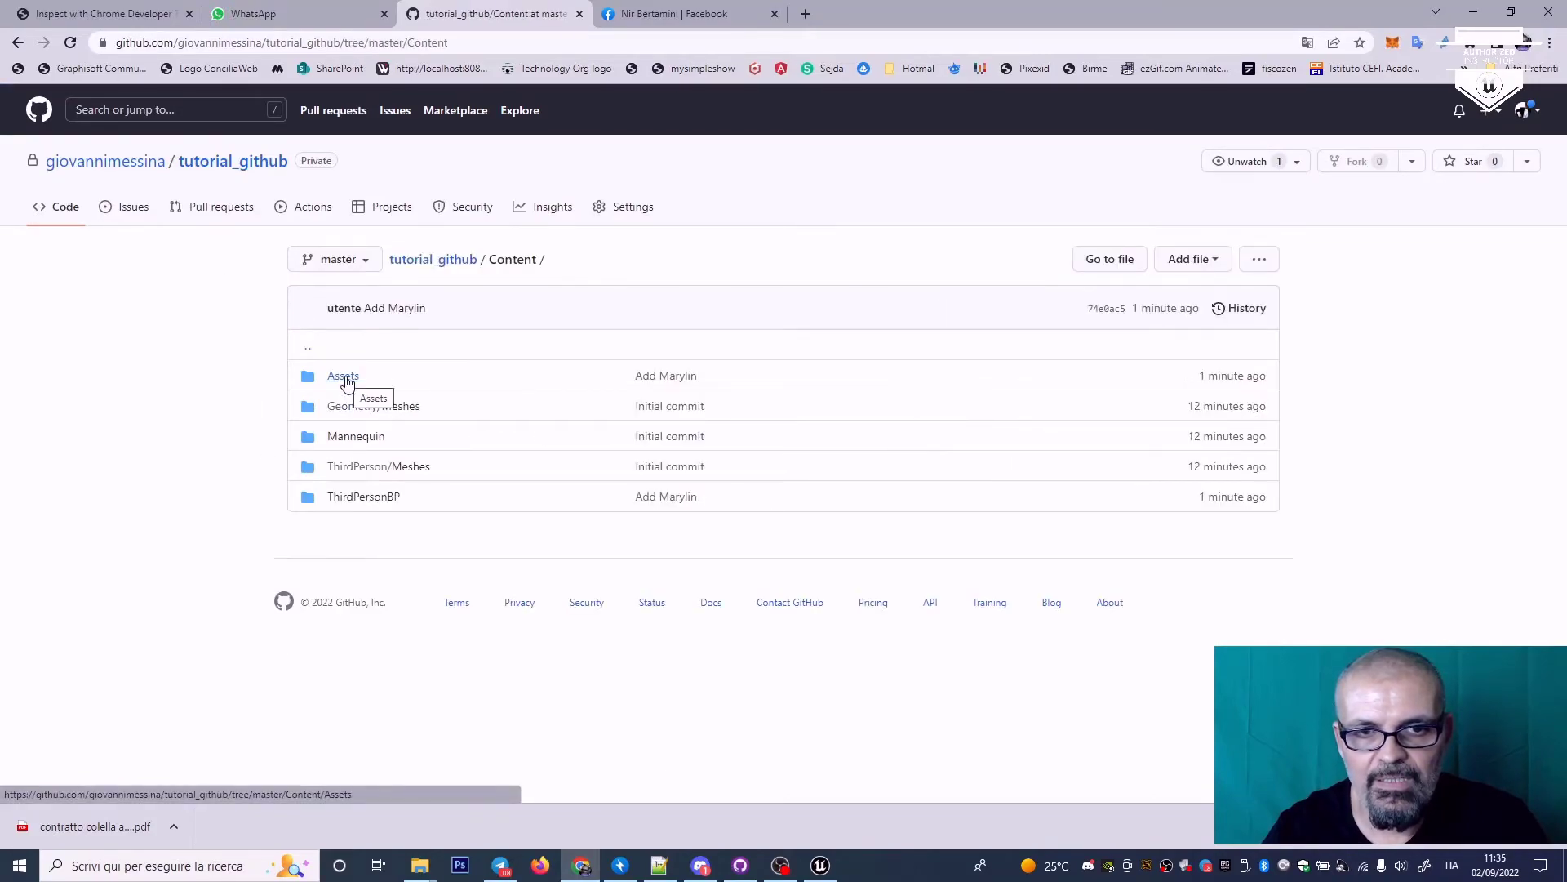
{"action": "left_click", "coordinate": [341, 379]}
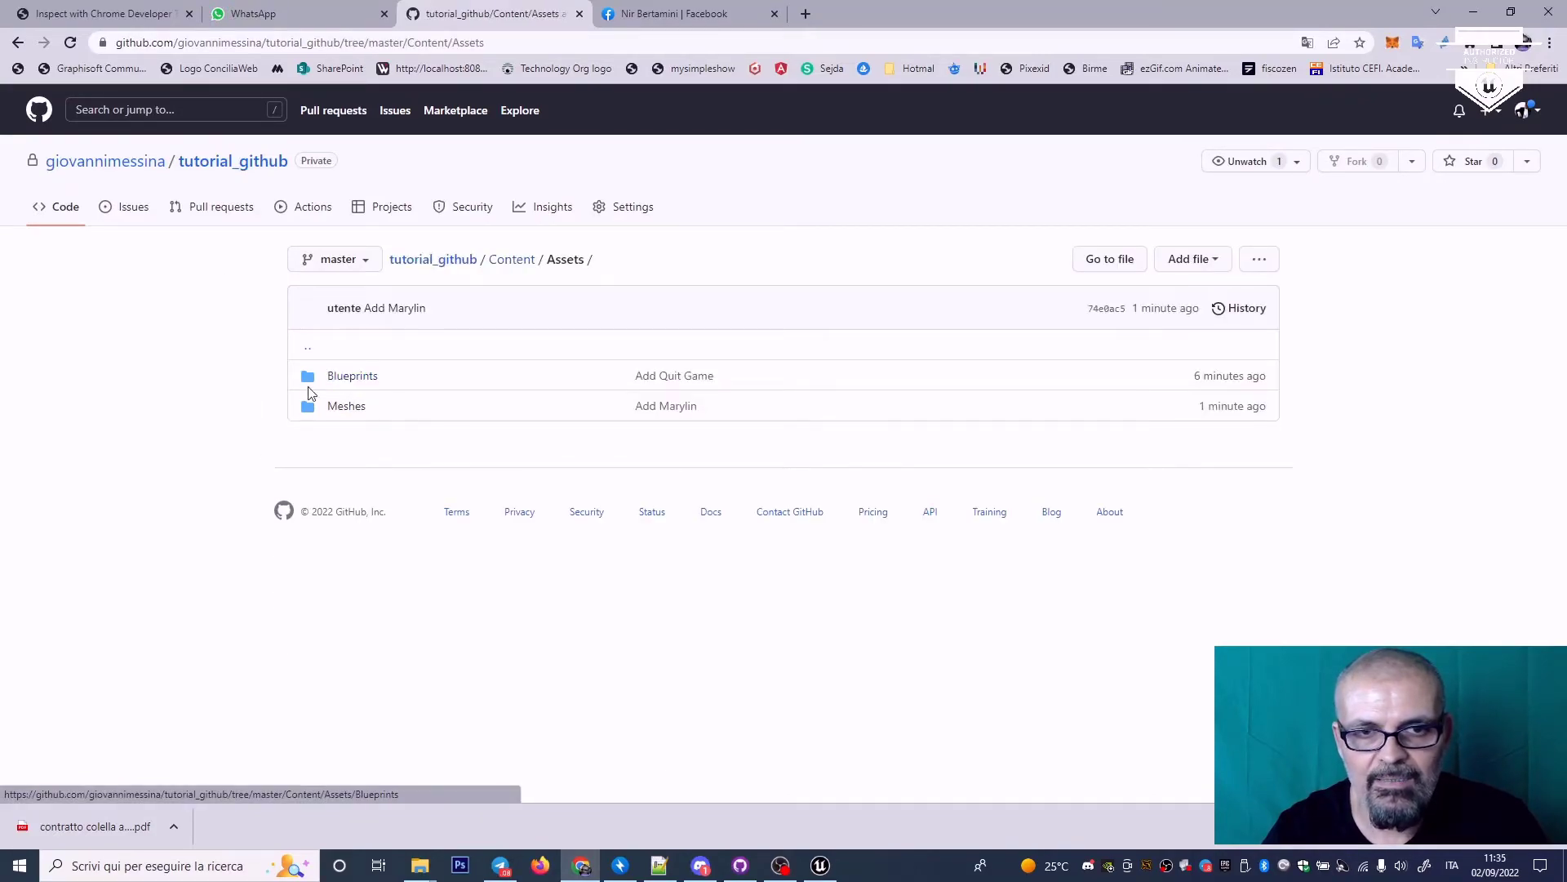
{"action": "left_click", "coordinate": [338, 415]}
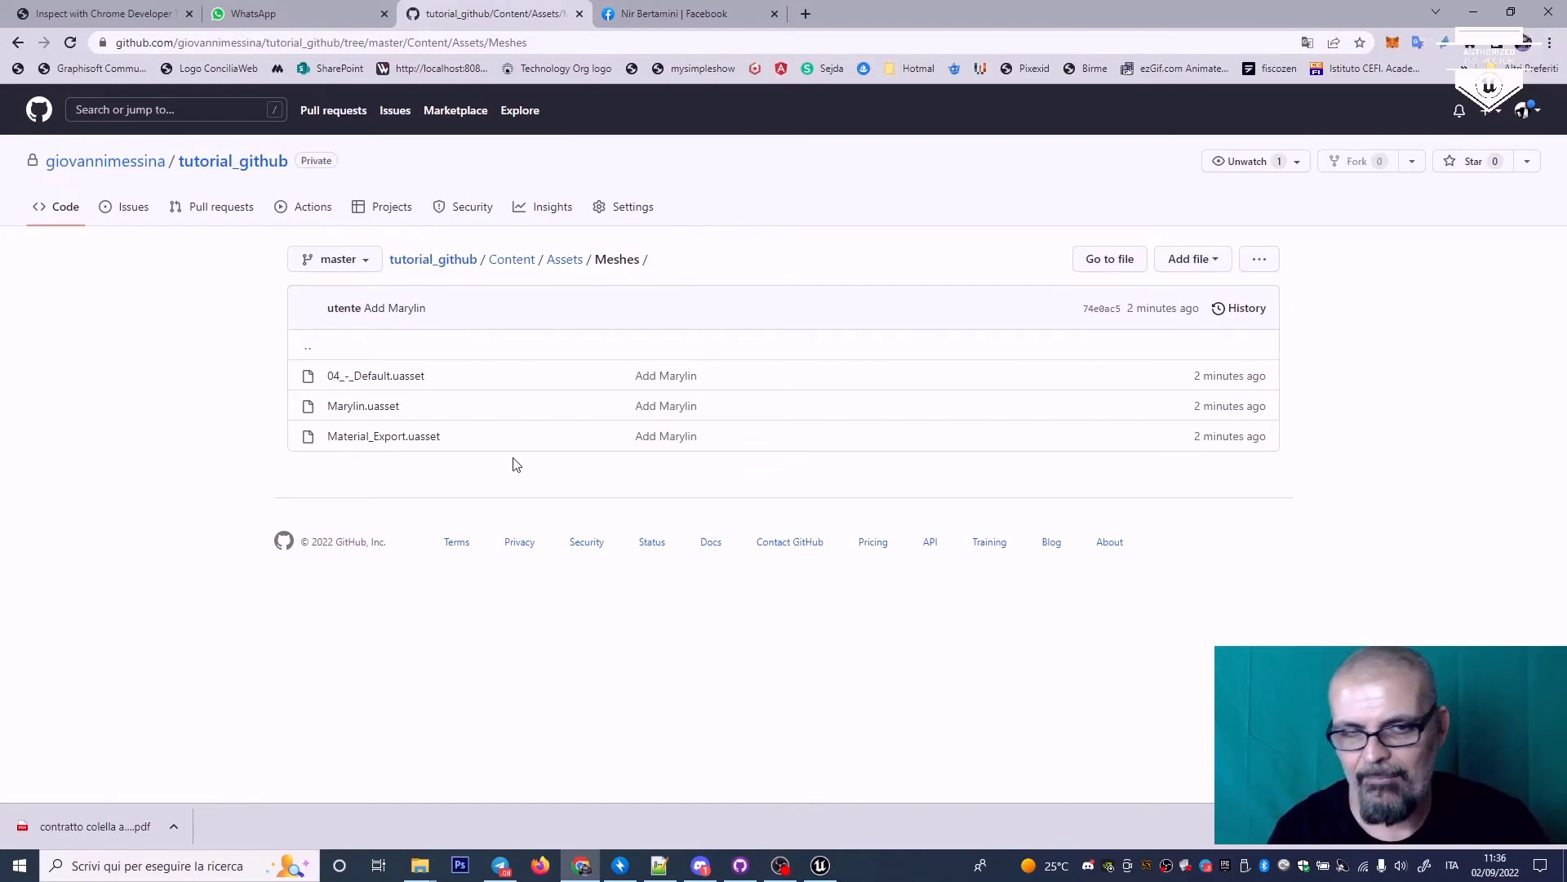
Step: Remove the tutorial_github repository from GitHub Desktop without moving its files to the Recycle Bin
{"action": "left_click", "coordinate": [741, 870]}
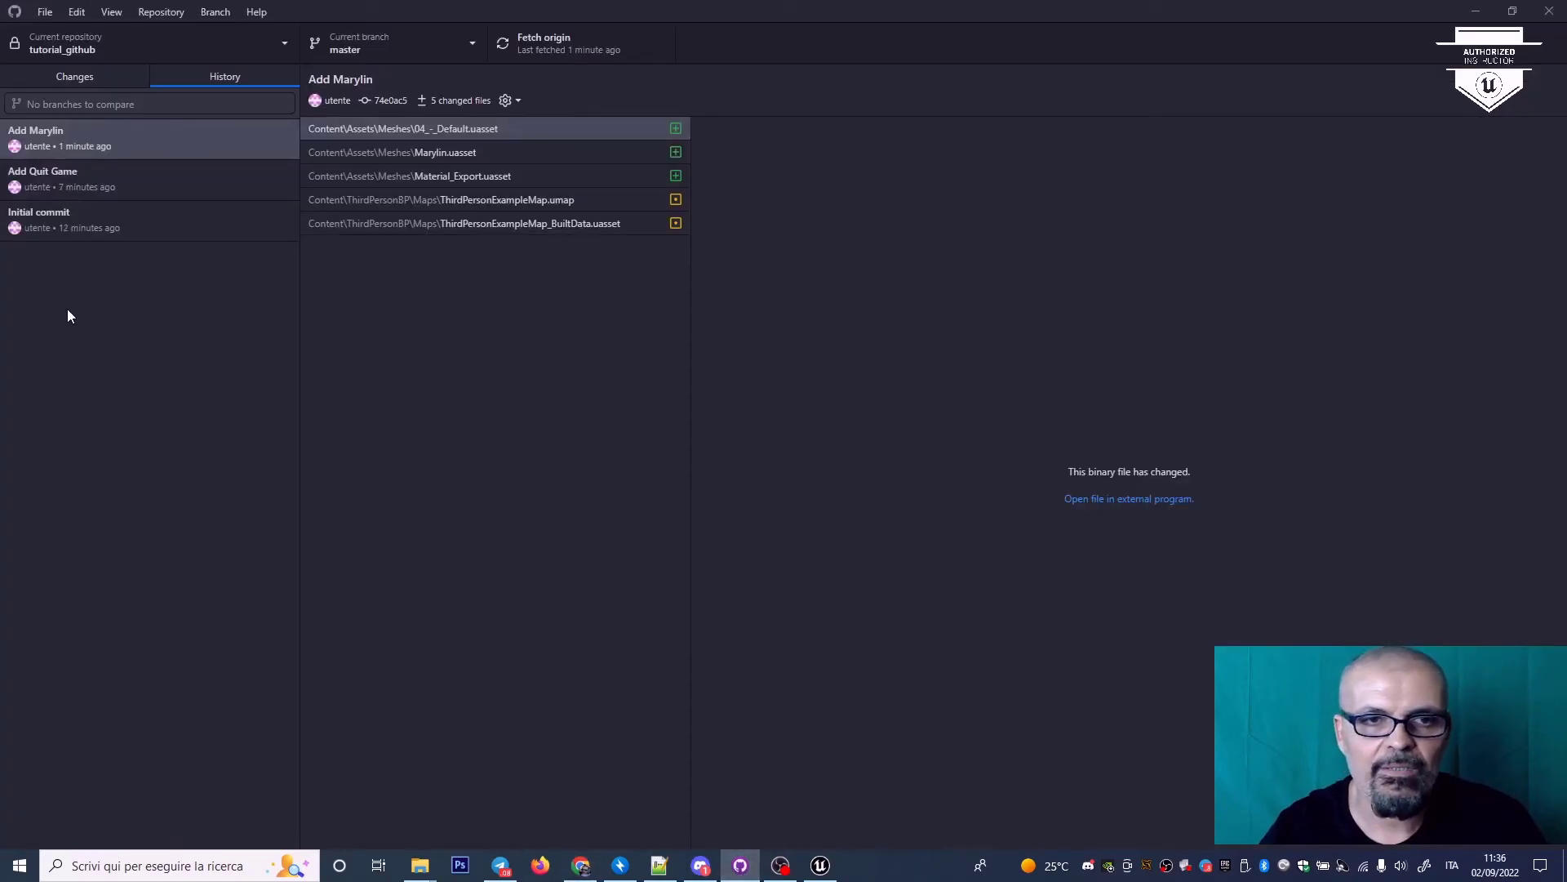
{"action": "right_click", "coordinate": [69, 53]}
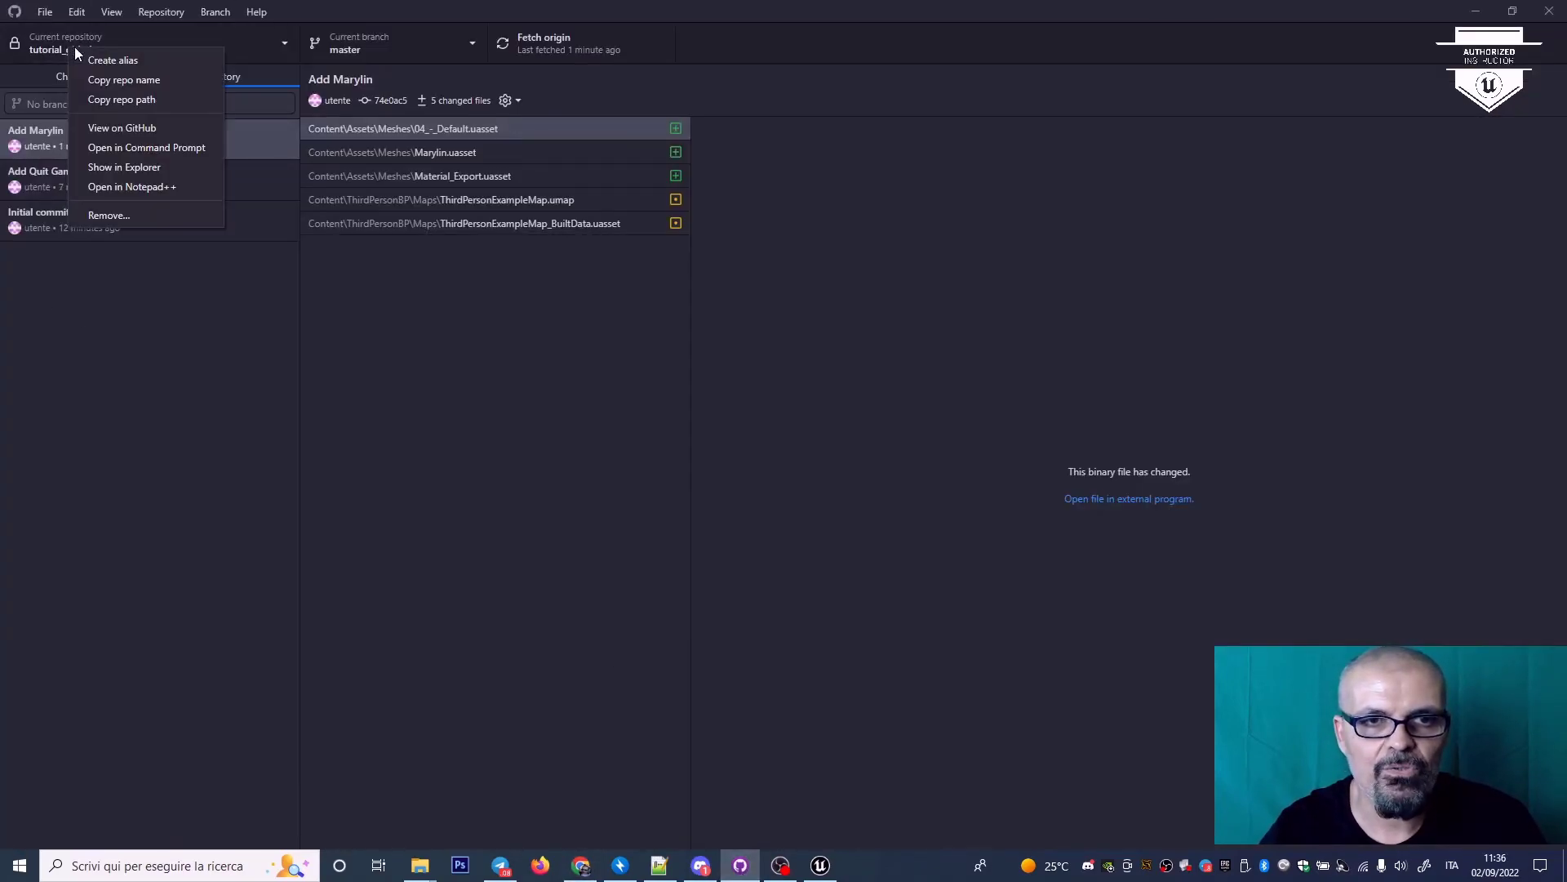
{"action": "left_click", "coordinate": [106, 216]}
{"action": "left_click", "coordinate": [824, 511]}
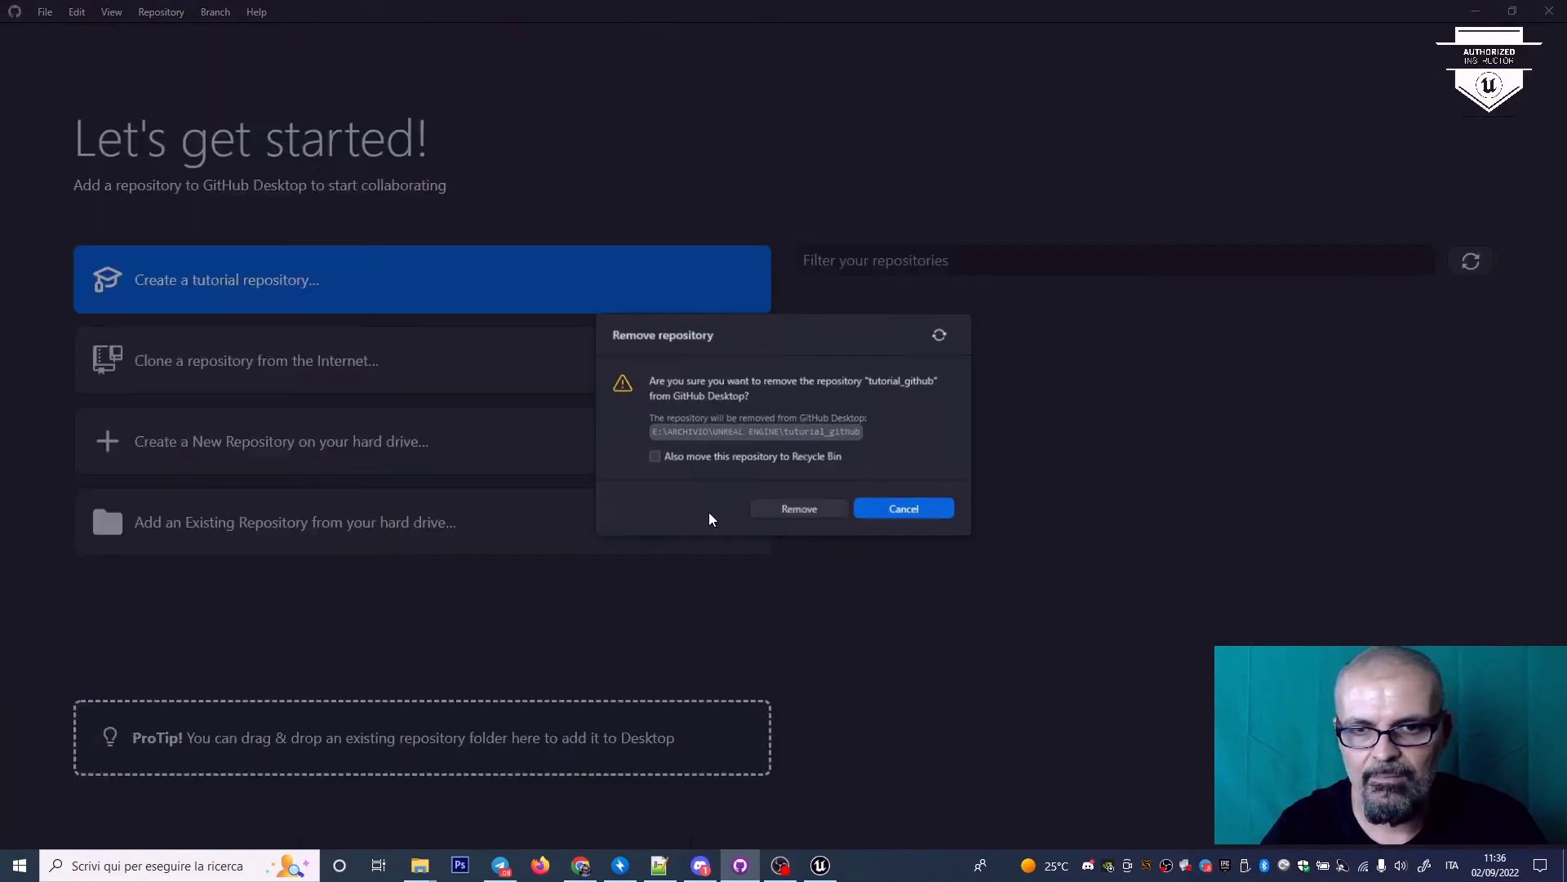
Step: Close the Unreal Editor and delete the local tutorial_github folder from E:\ARCHIVIO\UNREAL ENGINE in File Explorer
{"action": "left_click", "coordinate": [819, 870]}
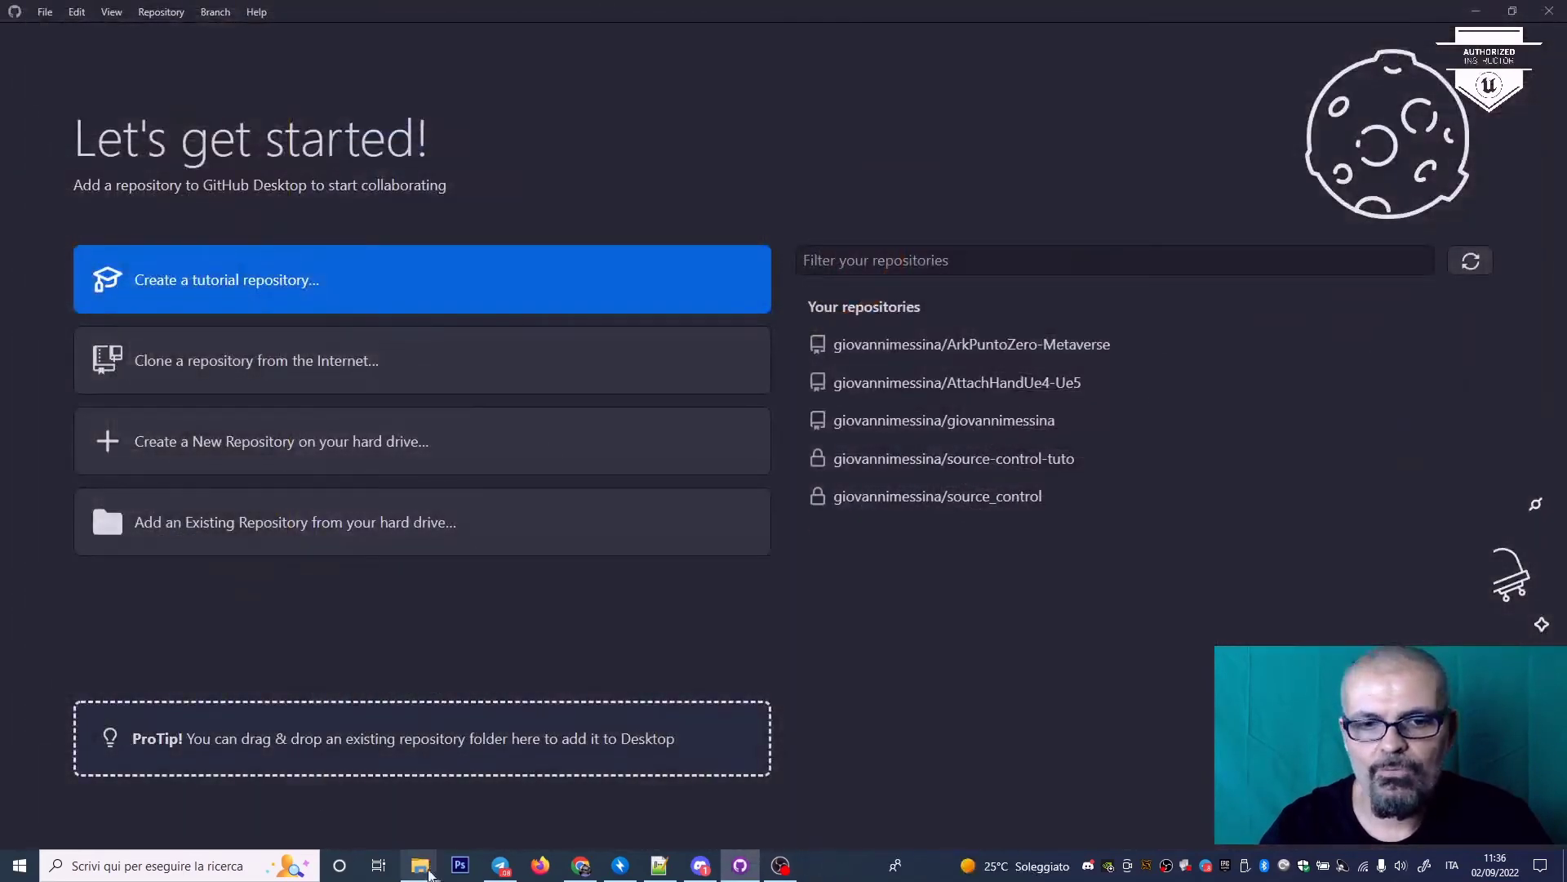
{"action": "mouse_move", "coordinate": [430, 872]}
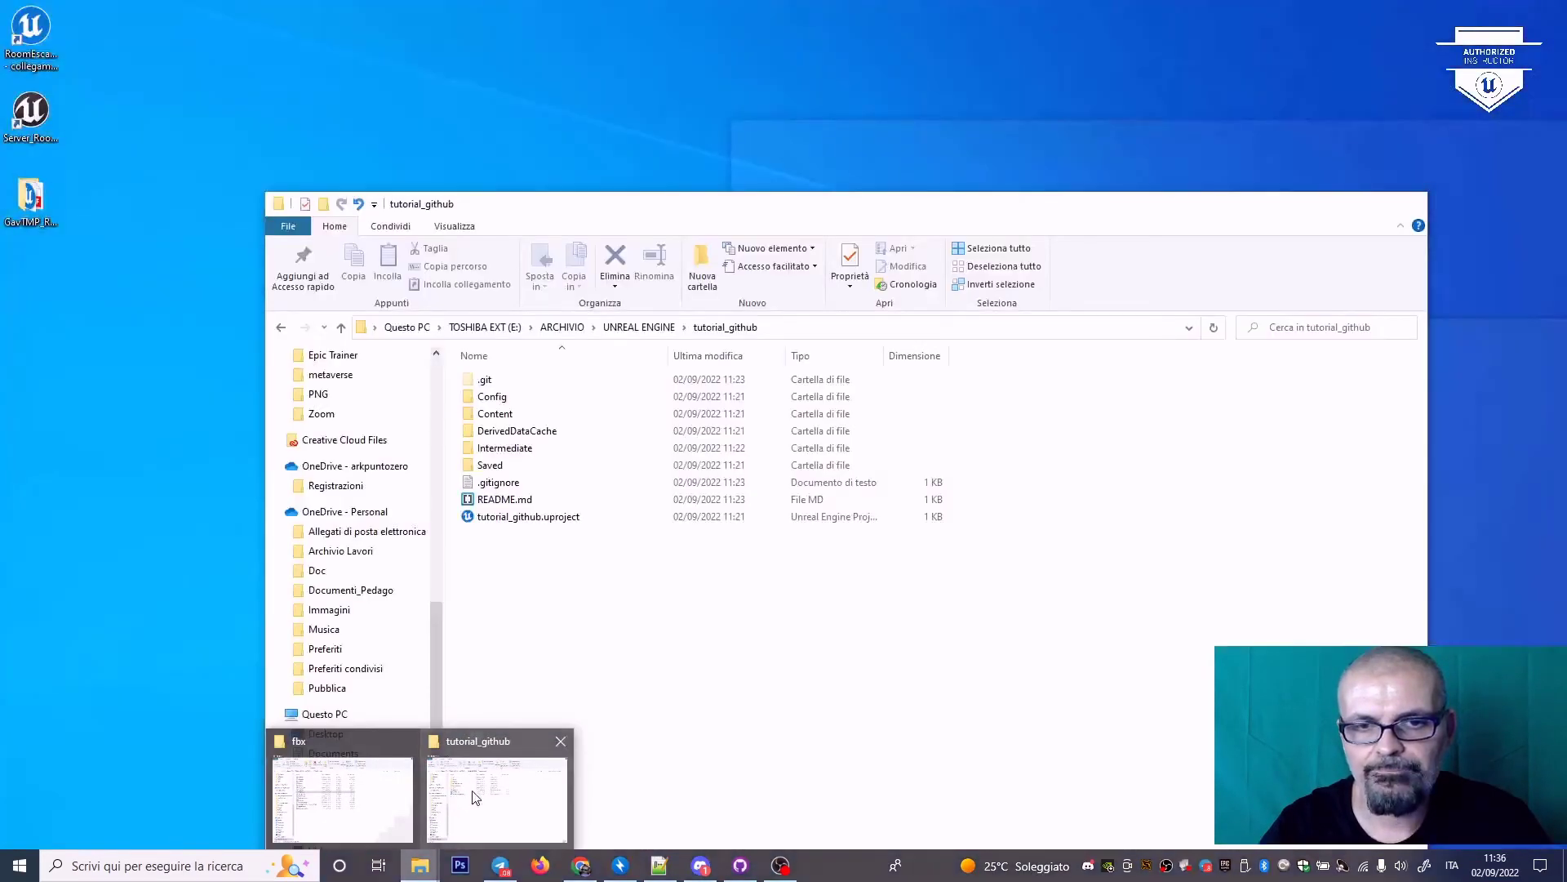
{"action": "left_click", "coordinate": [475, 798]}
{"action": "left_click", "coordinate": [639, 326]}
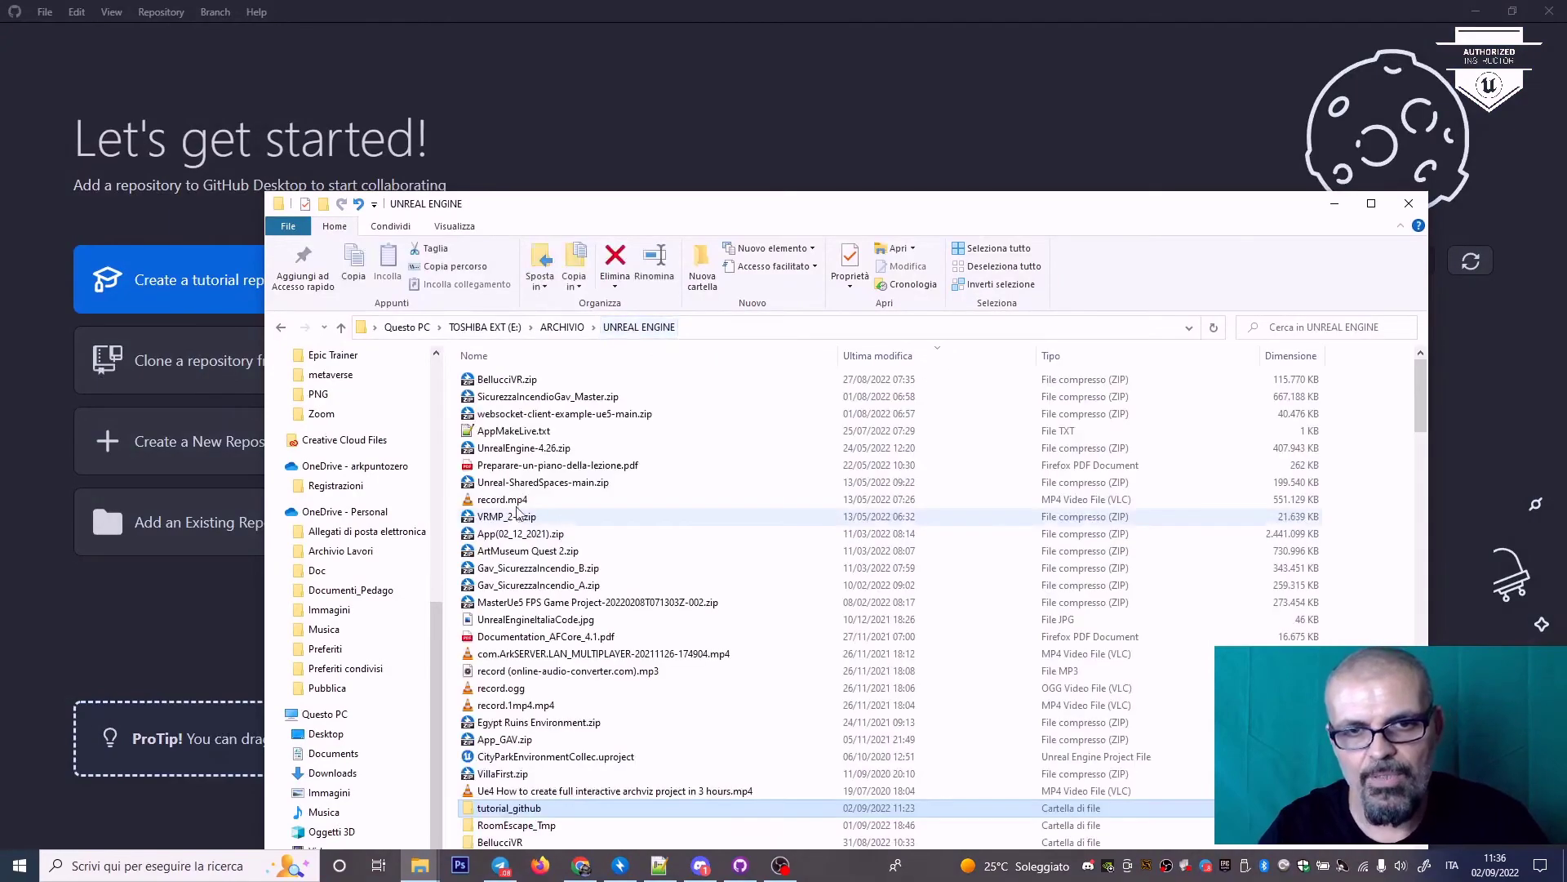
{"action": "scroll", "coordinate": [522, 759], "scroll_direction": "down", "scroll_amount": 1}
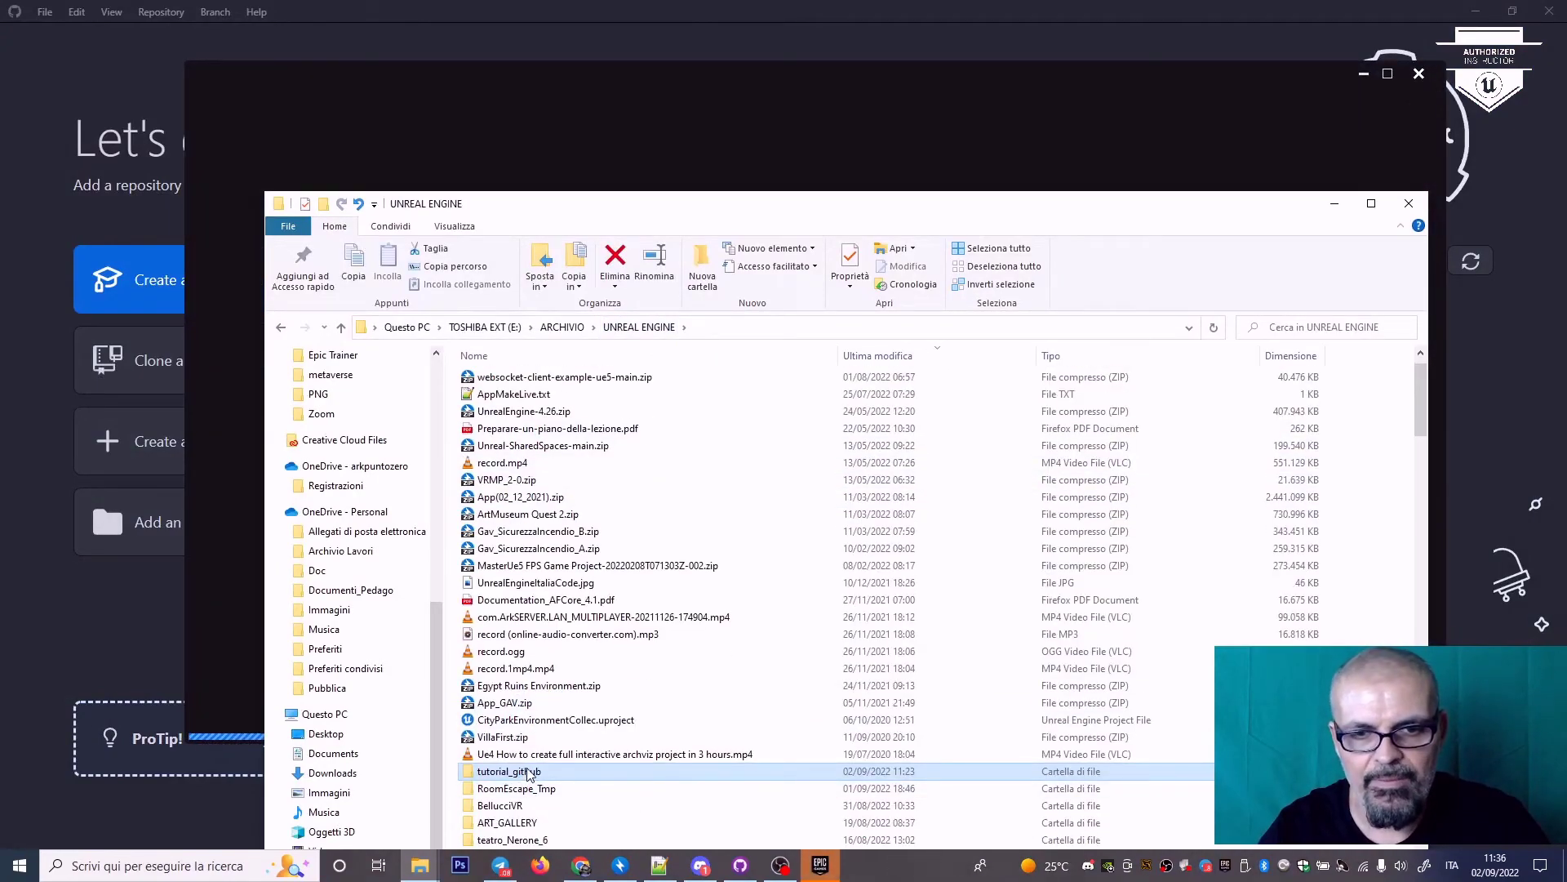
{"action": "right_click", "coordinate": [529, 773]}
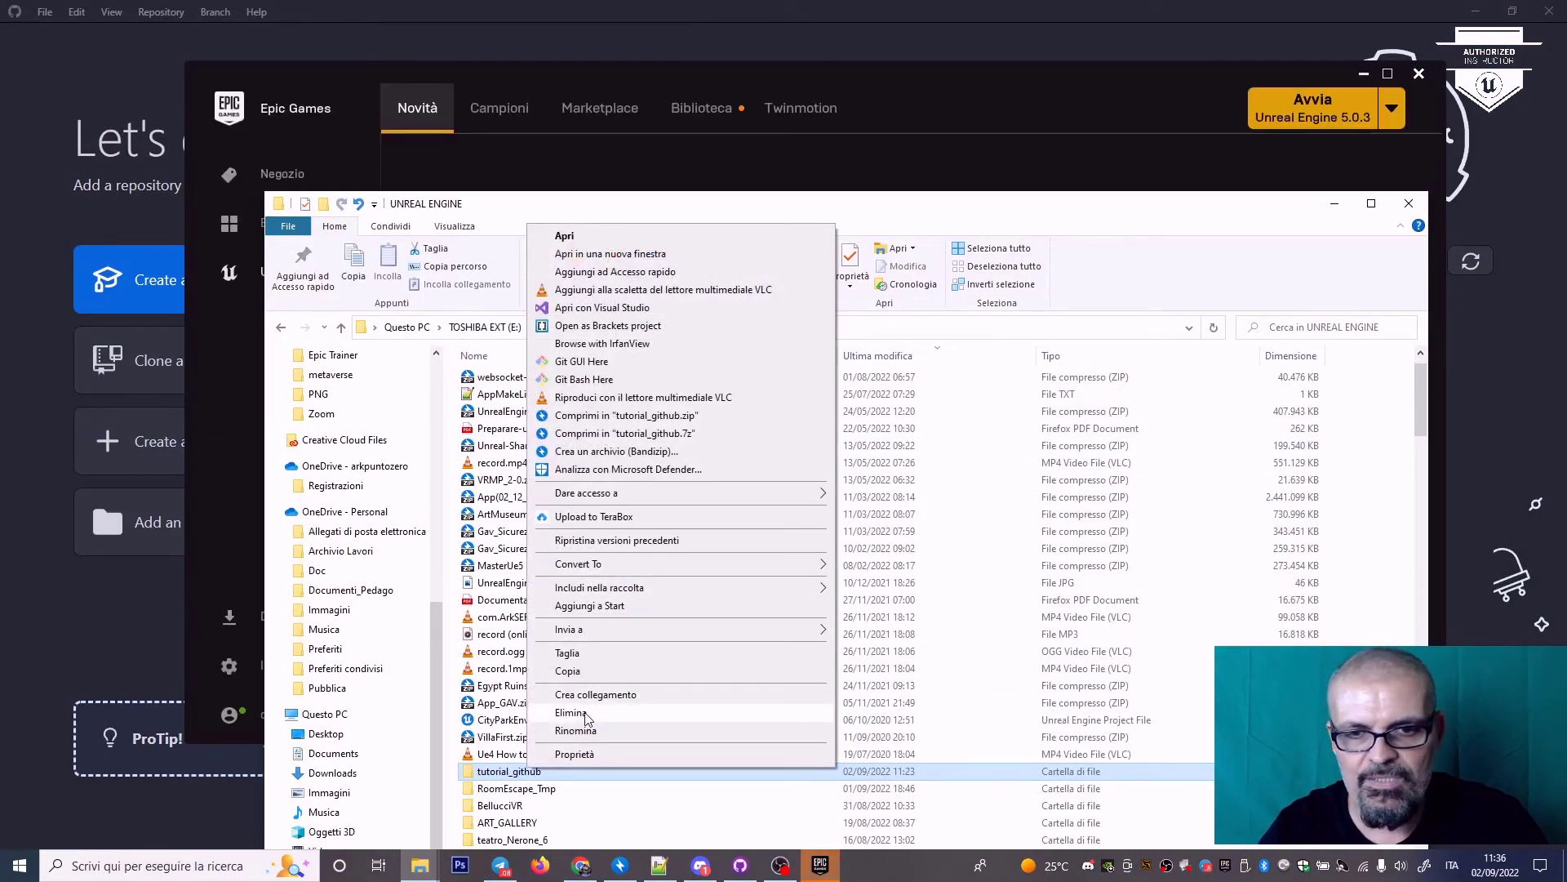
{"action": "left_click", "coordinate": [586, 715]}
{"action": "left_click", "coordinate": [849, 503]}
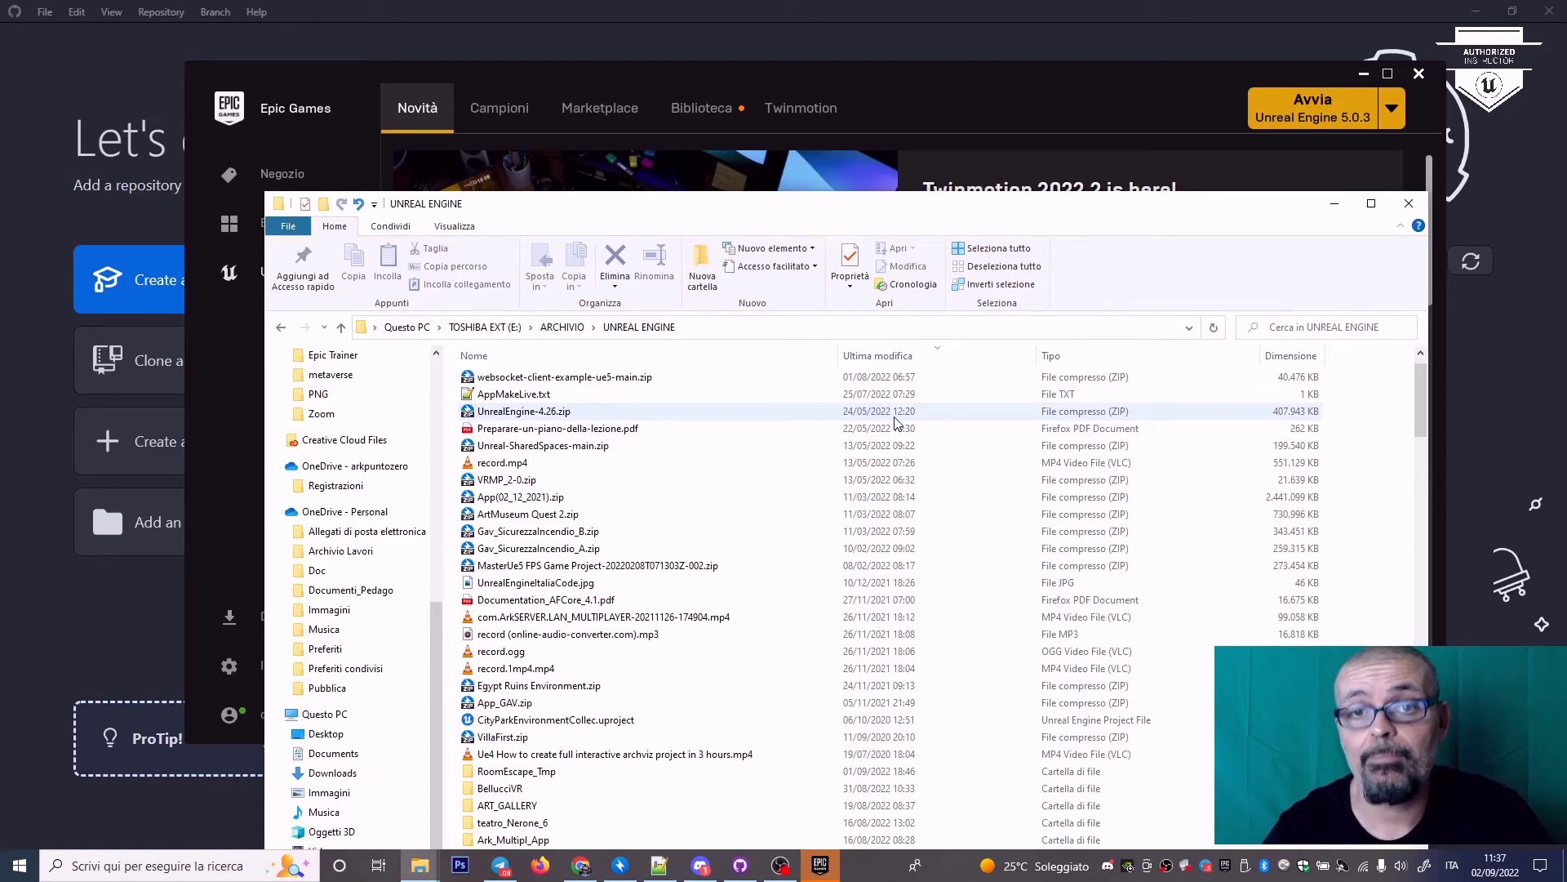
{"action": "left_click", "coordinate": [912, 84]}
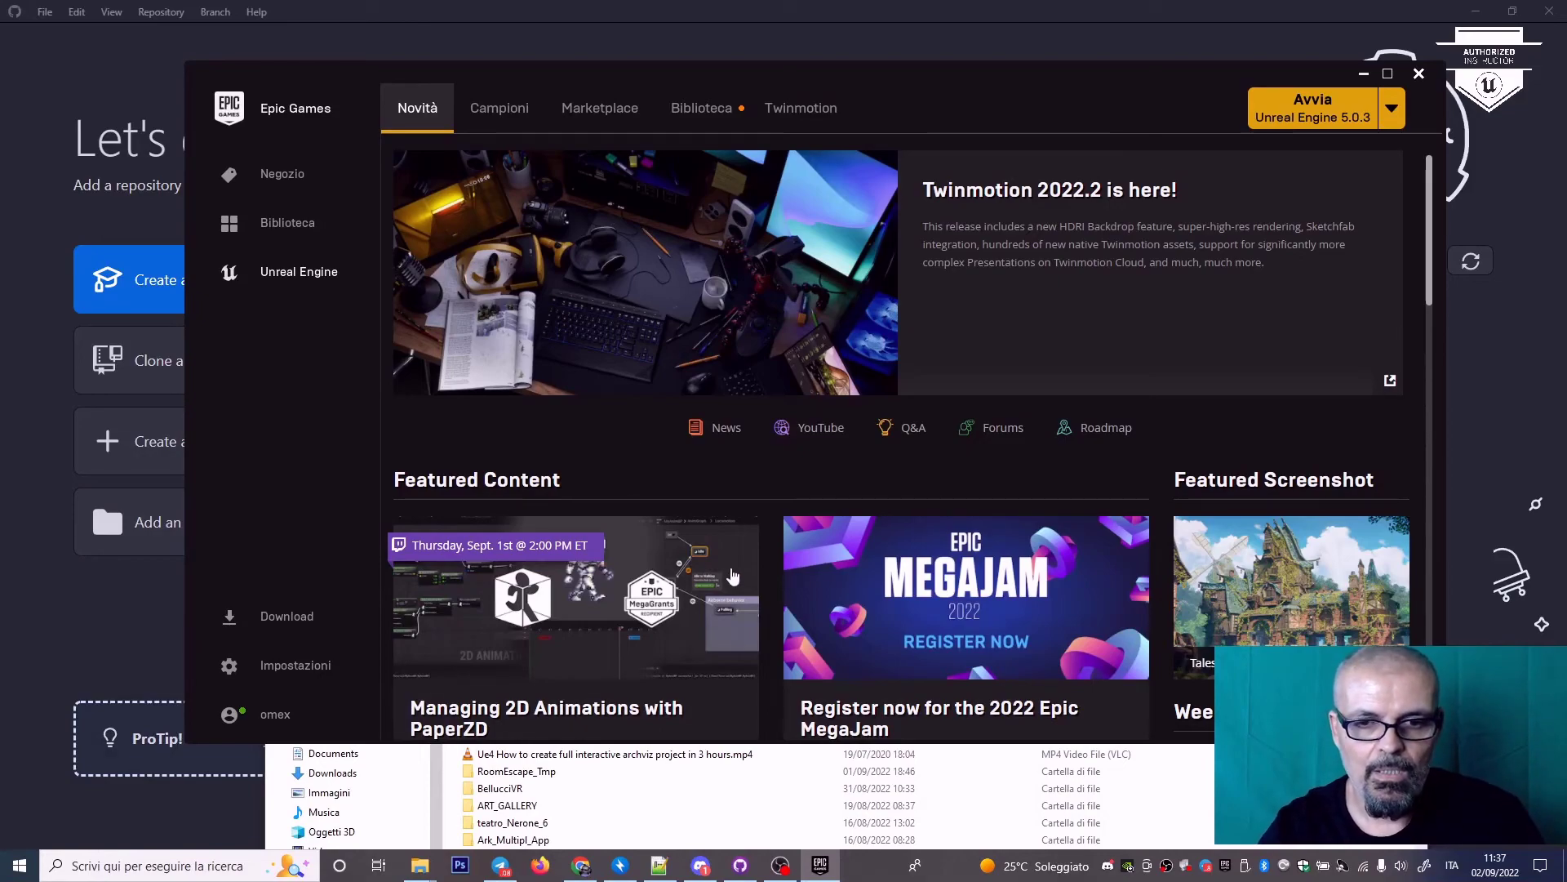
Step: Switch to the browser, open the main page of the tutorial_github repository, and copy its web address
{"action": "left_click", "coordinate": [579, 867]}
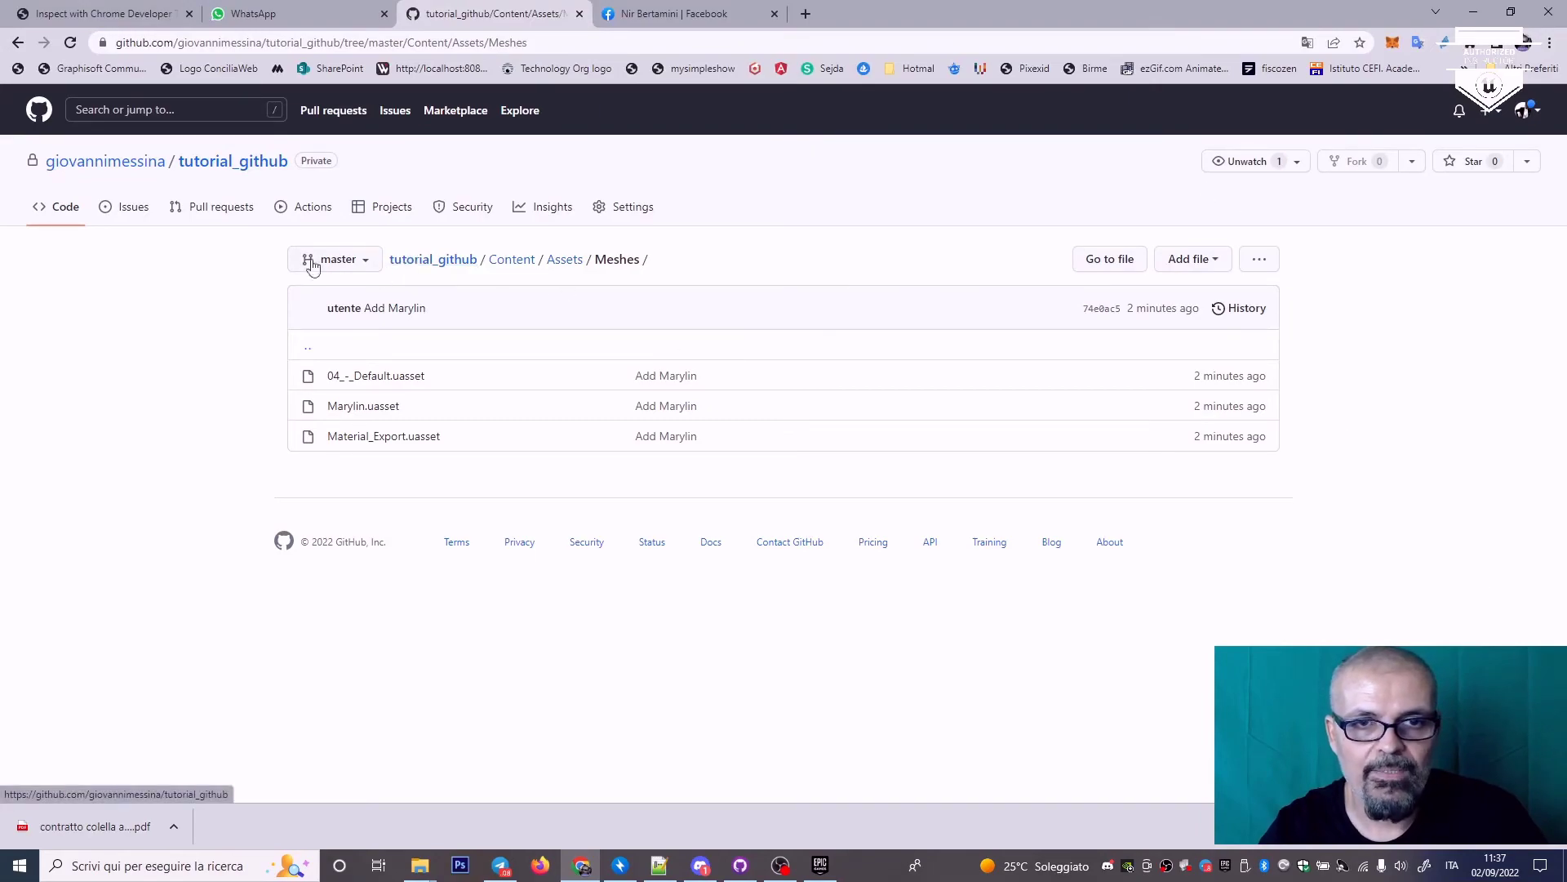
{"action": "left_click", "coordinate": [214, 165]}
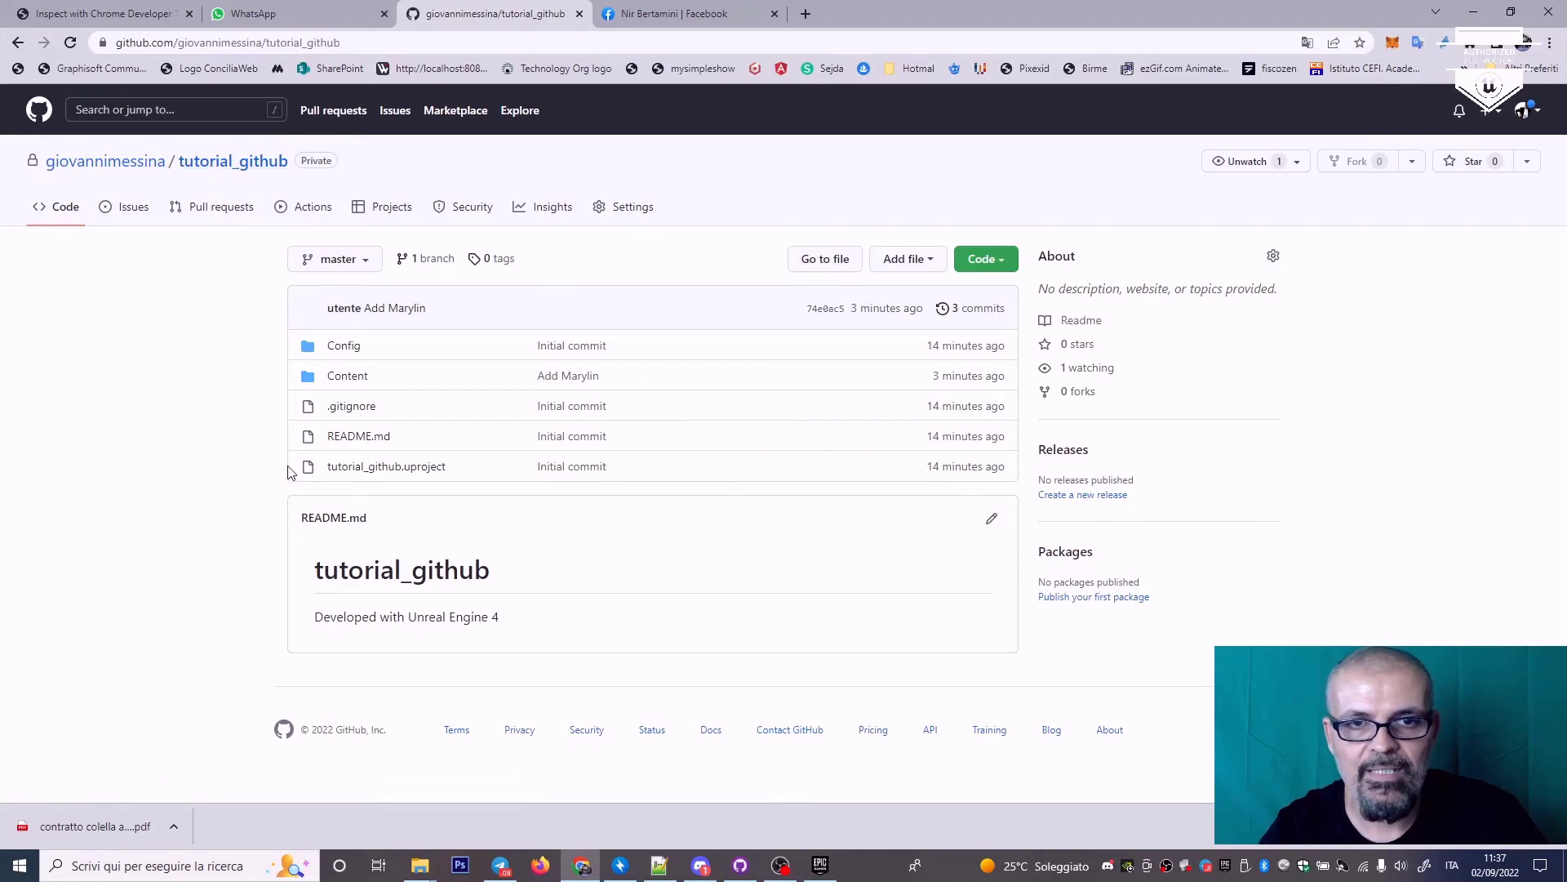
{"action": "left_click", "coordinate": [310, 41]}
{"action": "key", "text": "ctrl+c"}
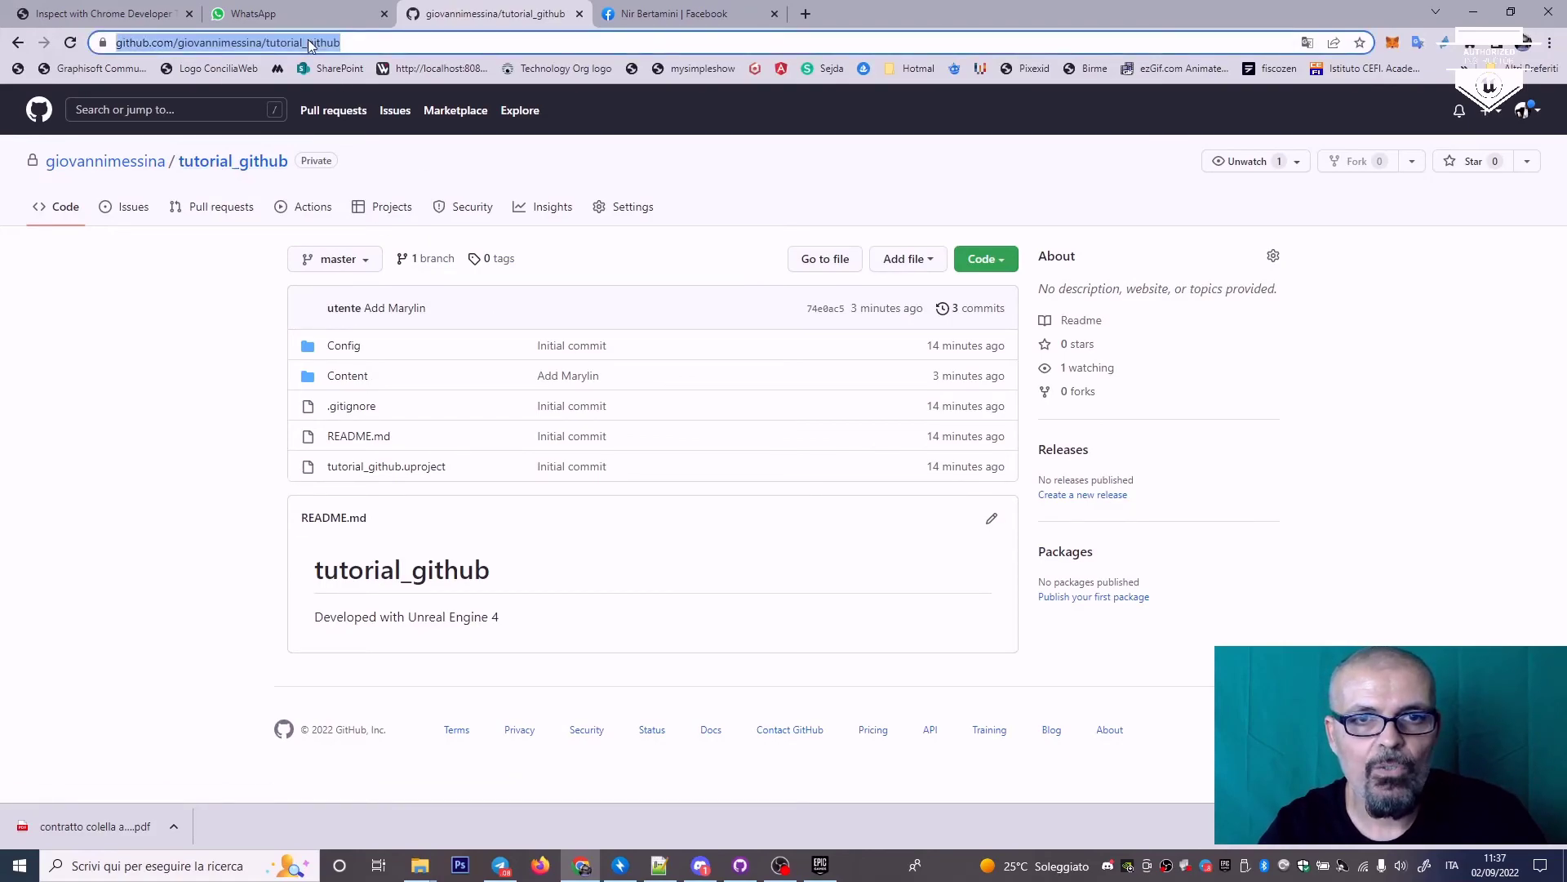
{"action": "right_click", "coordinate": [309, 43]}
{"action": "left_click", "coordinate": [351, 155]}
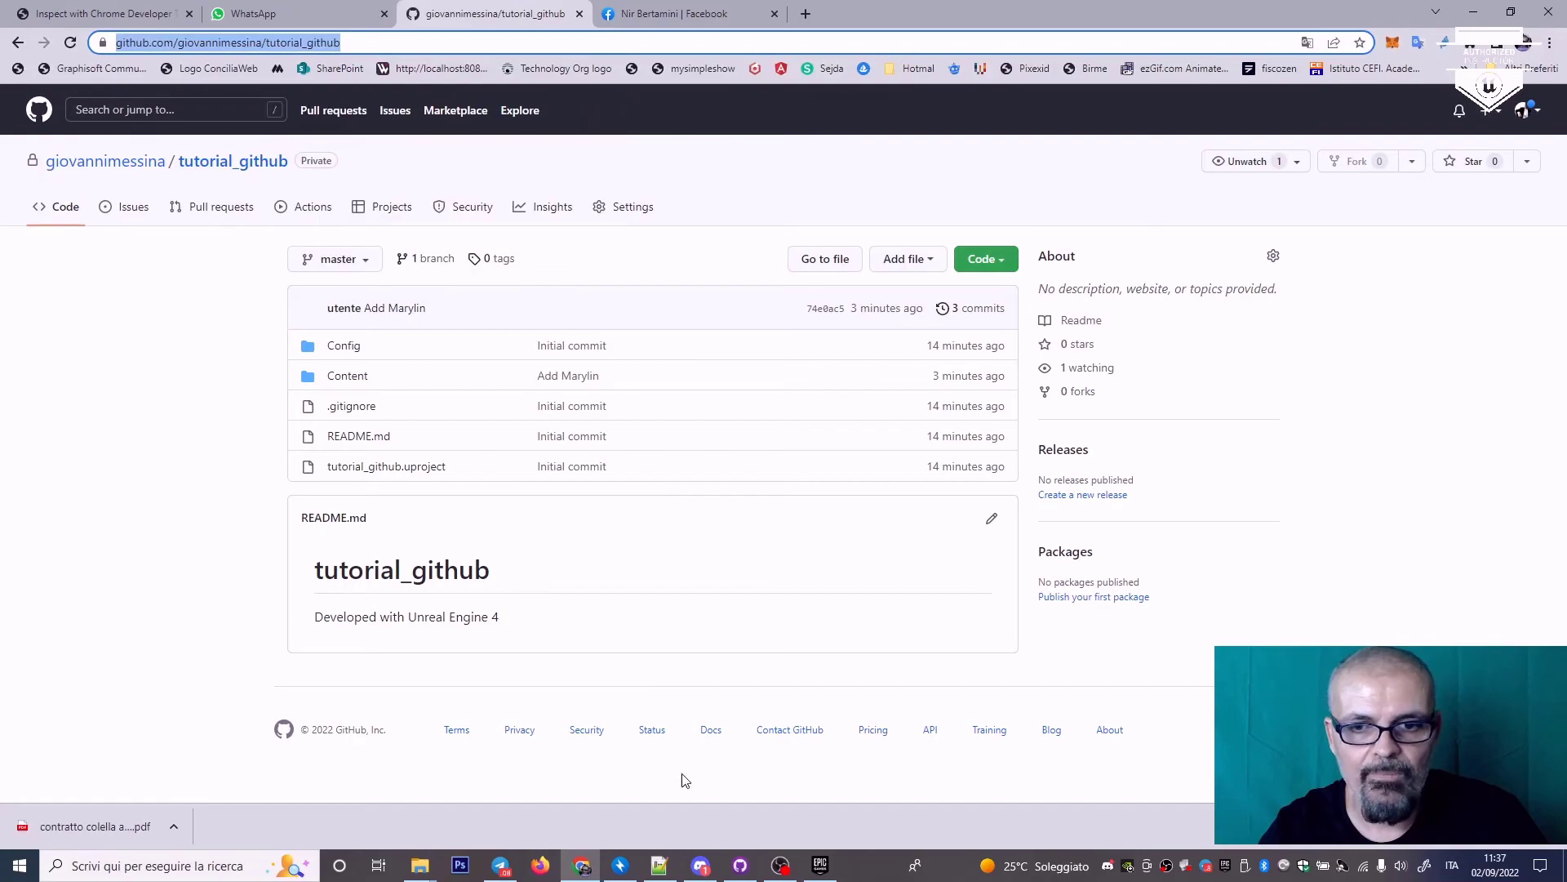
Step: Clone the repository in GitHub Desktop from the copied tutorial_github URL into E:\ARCHIVIO\UNREAL ENGINE\tutorial_github
{"action": "left_click", "coordinate": [740, 865]}
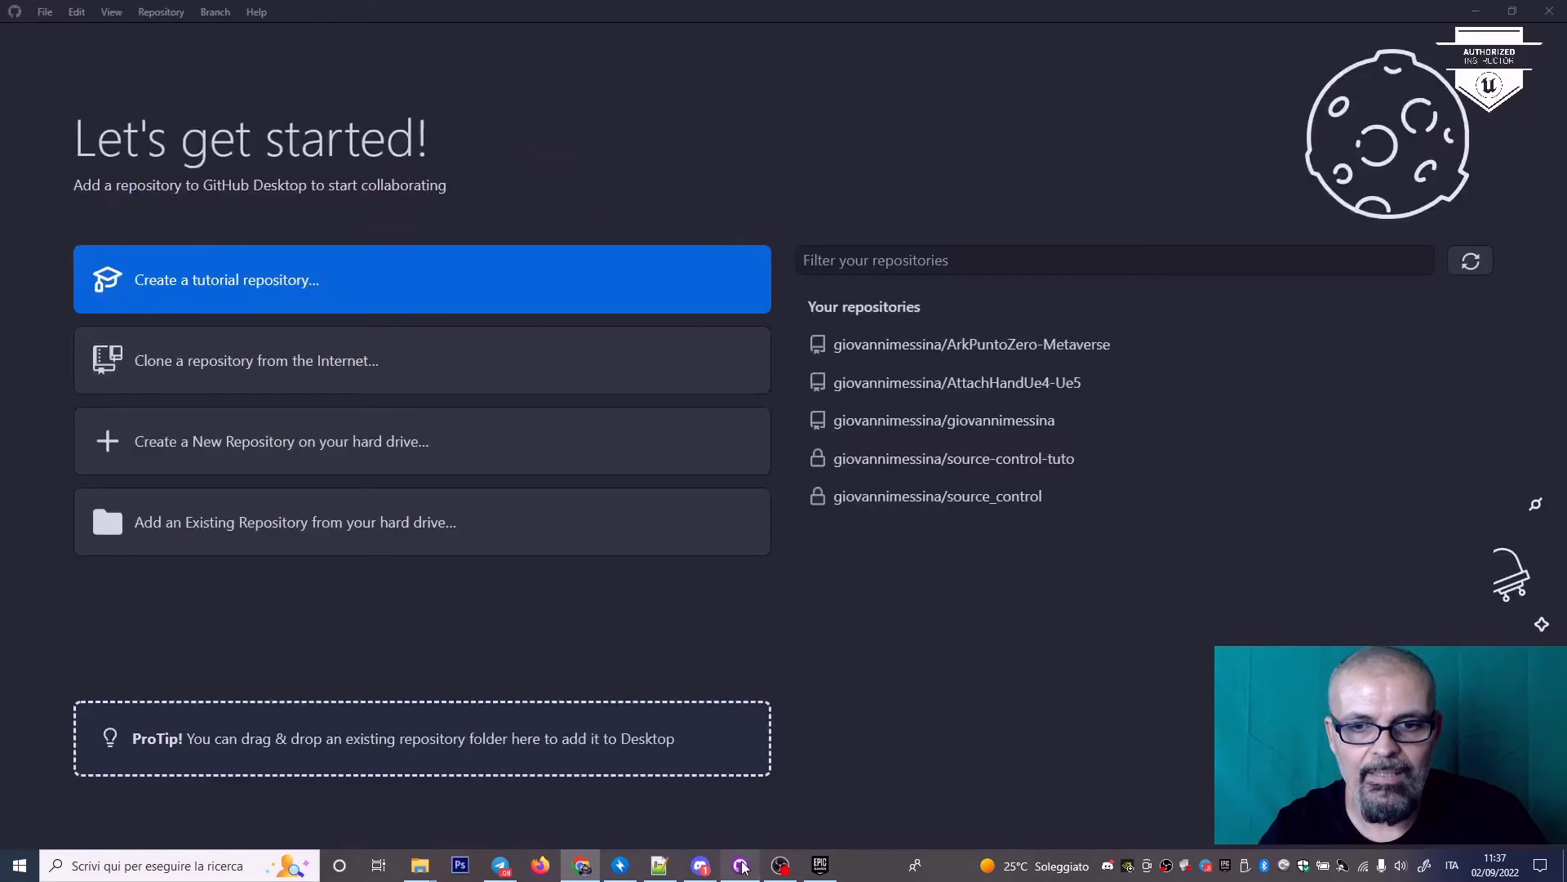
{"action": "left_click", "coordinate": [45, 13]}
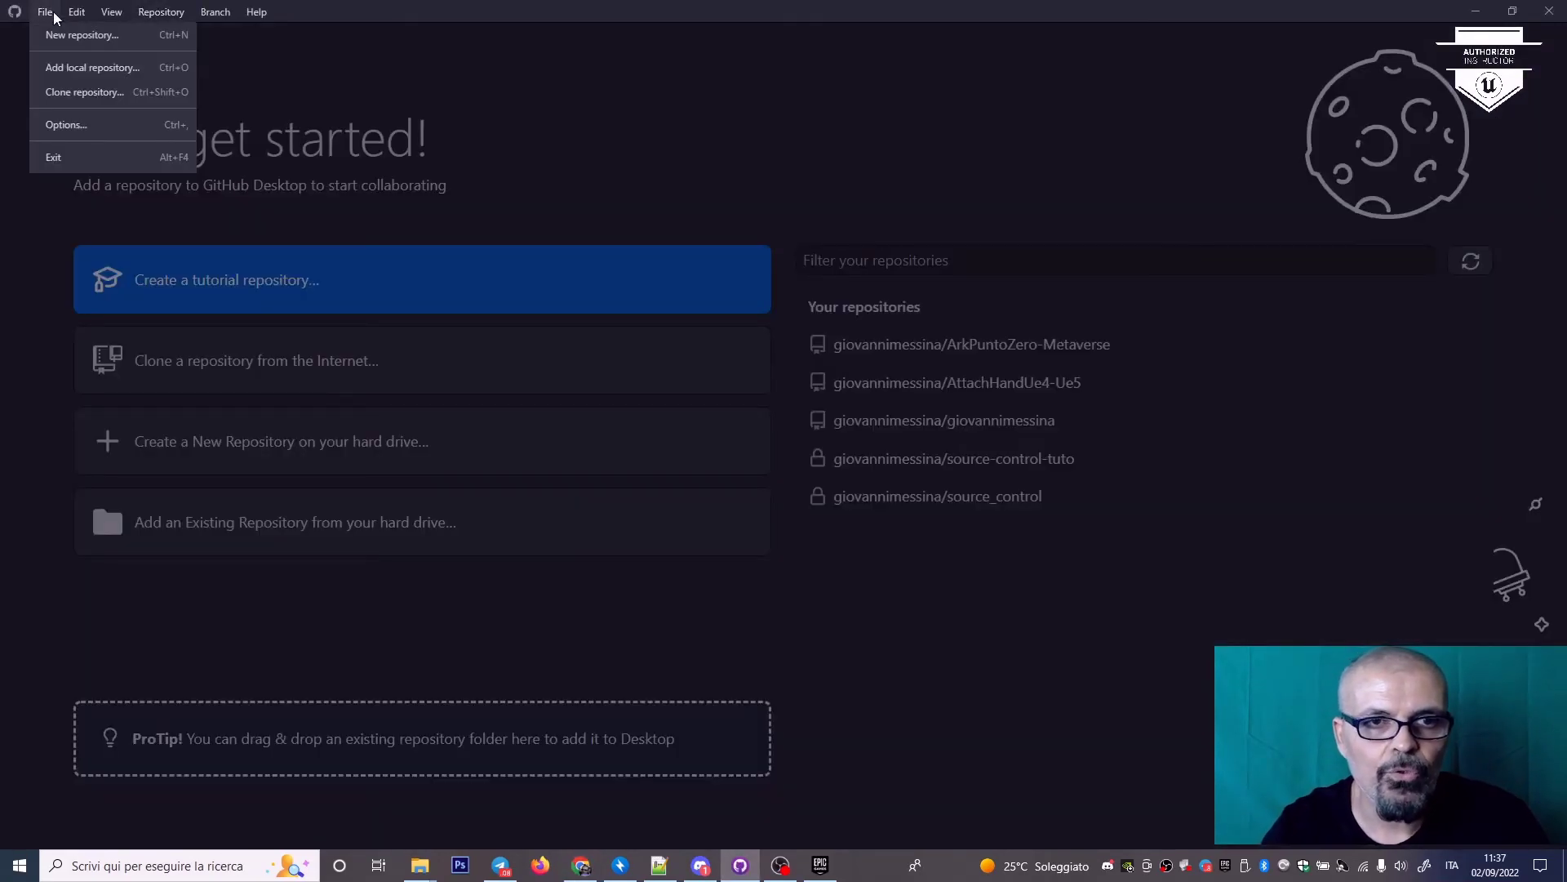
{"action": "left_click", "coordinate": [93, 100]}
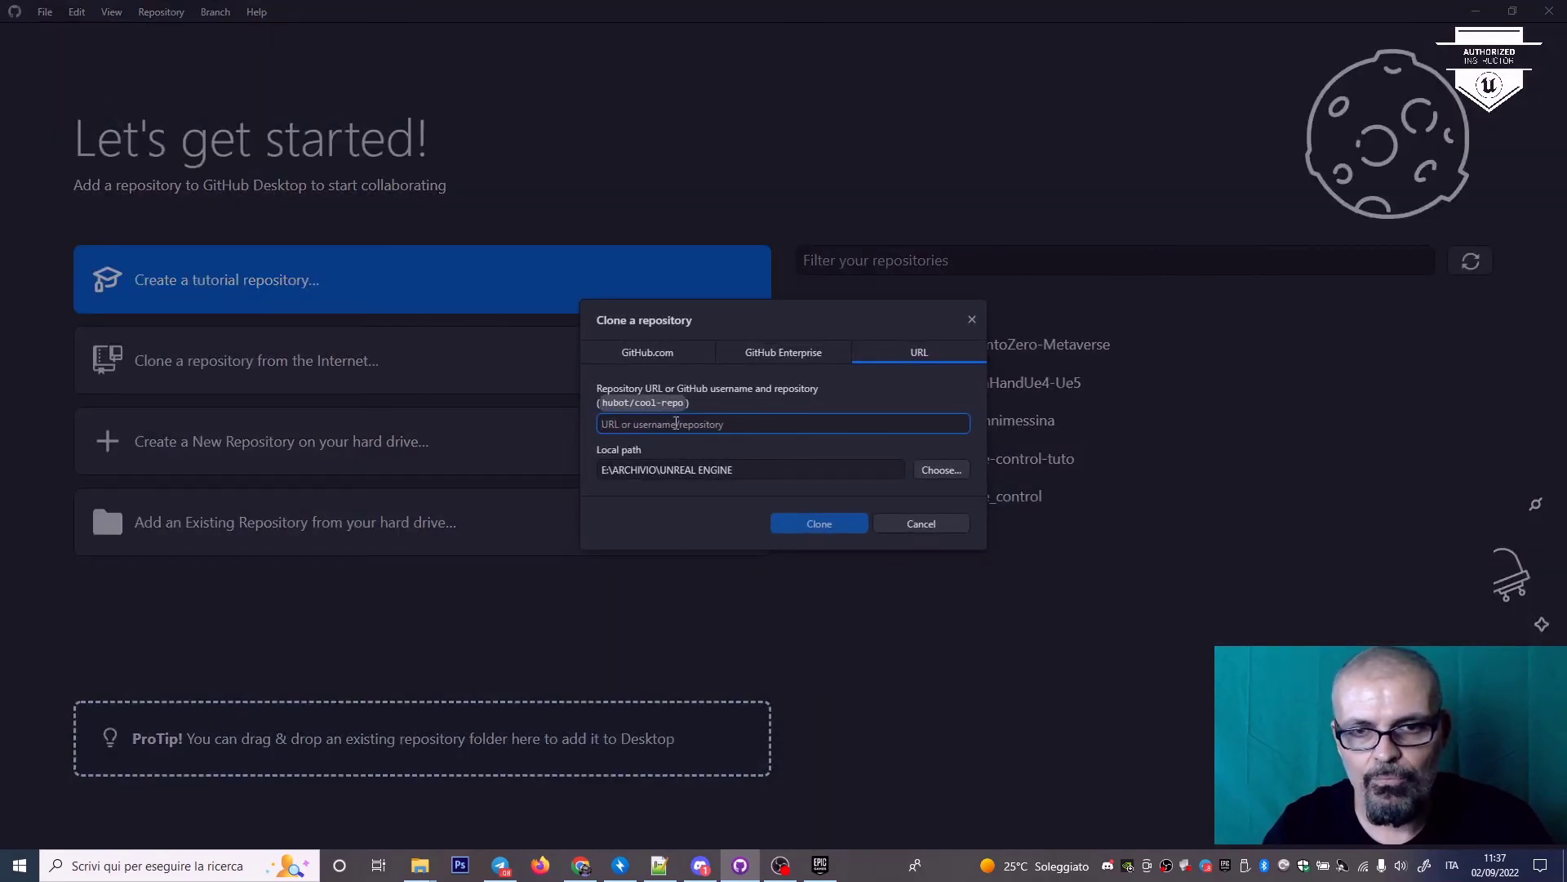
{"action": "left_click", "coordinate": [927, 351]}
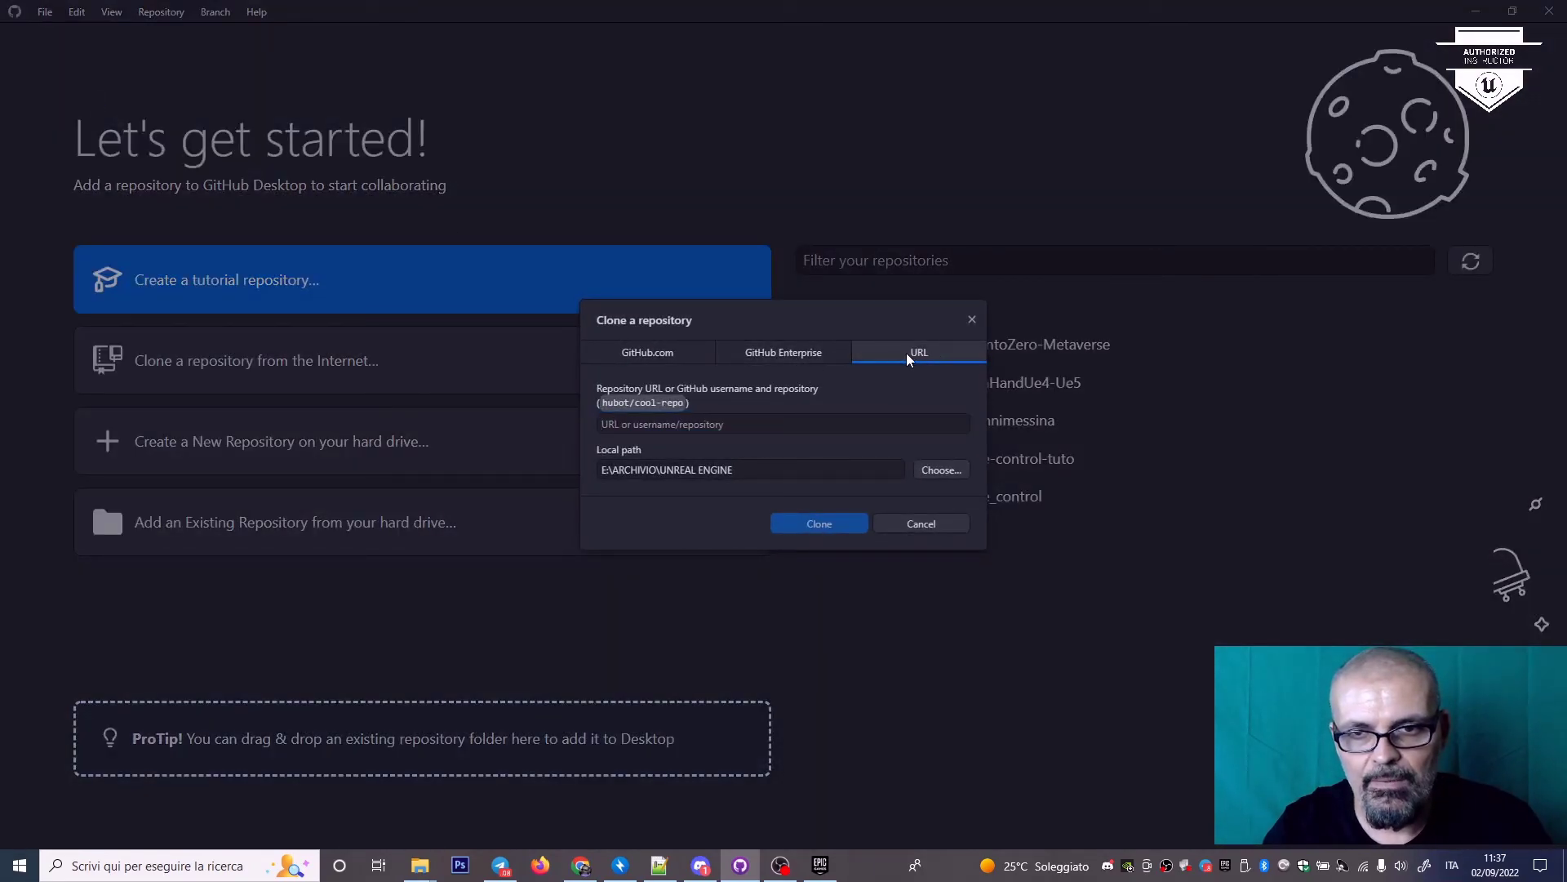
{"action": "left_click", "coordinate": [673, 424]}
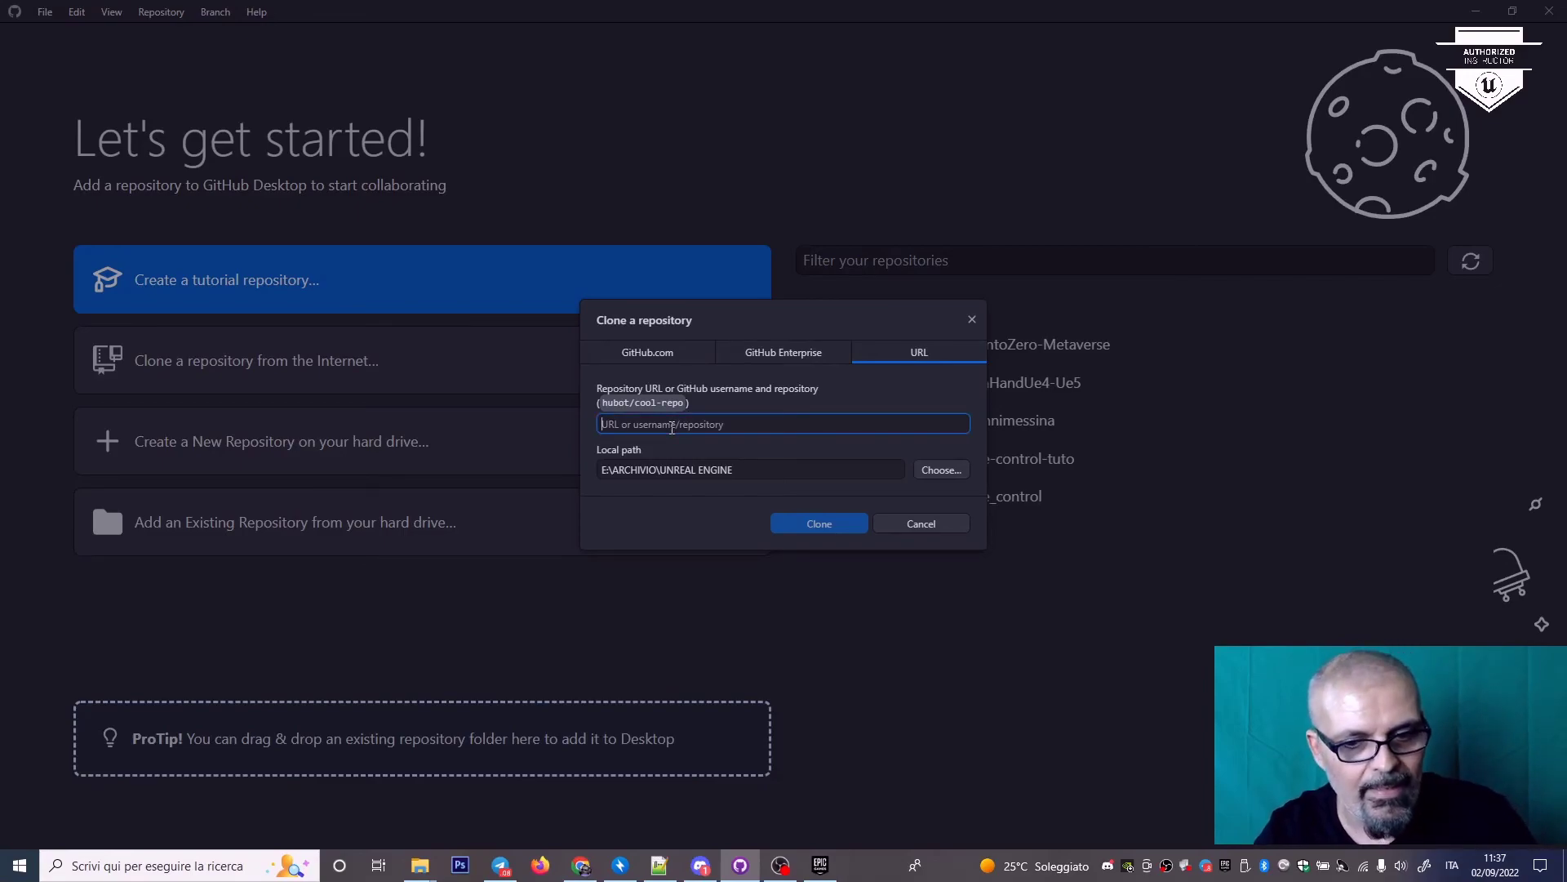
{"action": "key", "text": "ctrl+v"}
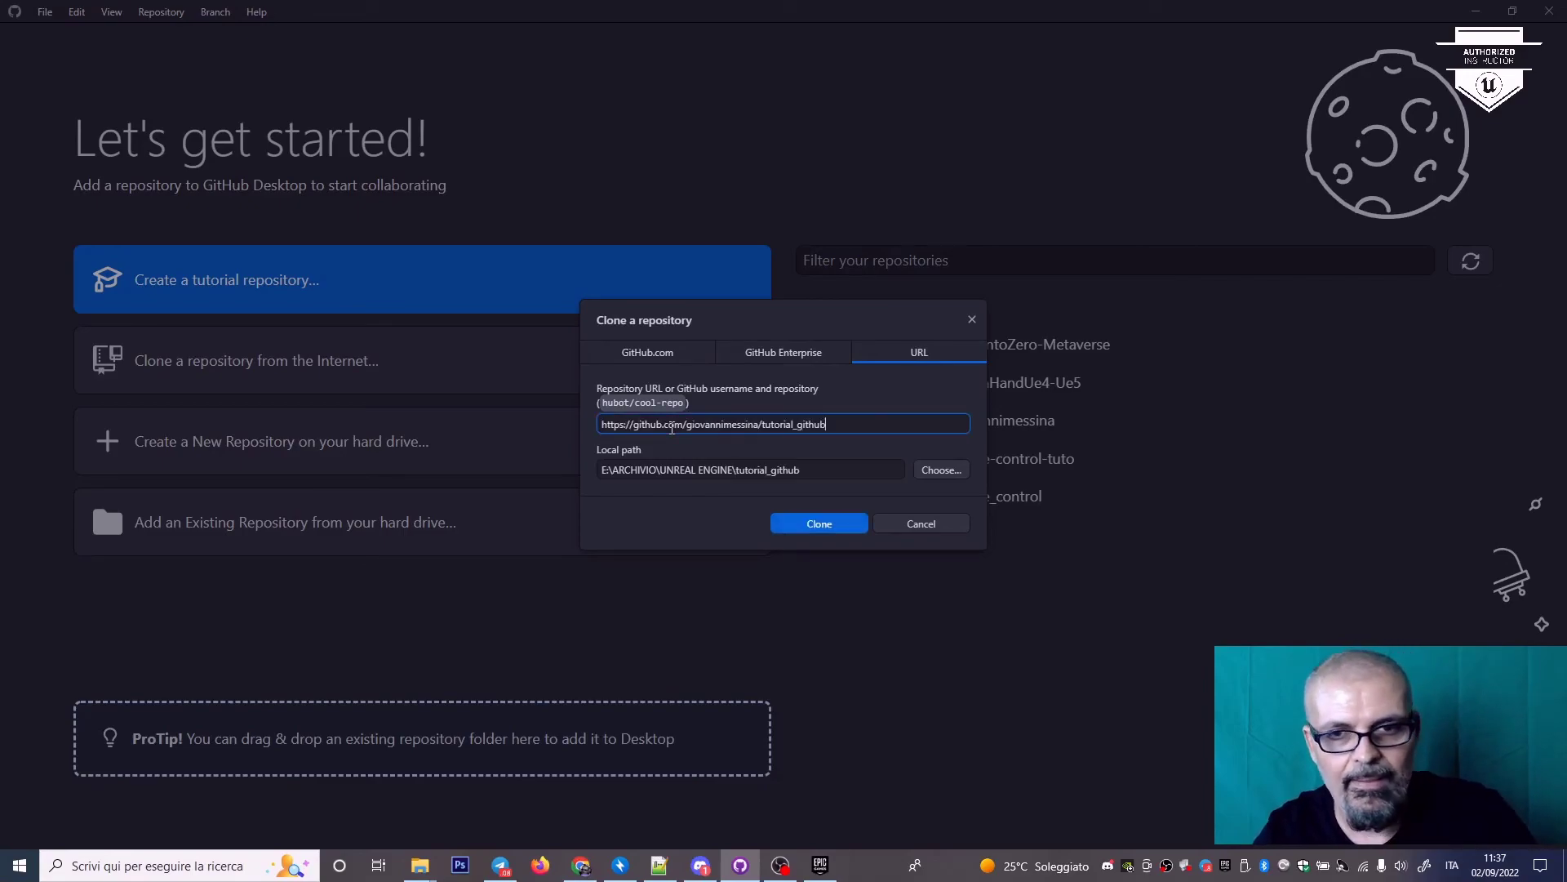
{"action": "left_click", "coordinate": [829, 527]}
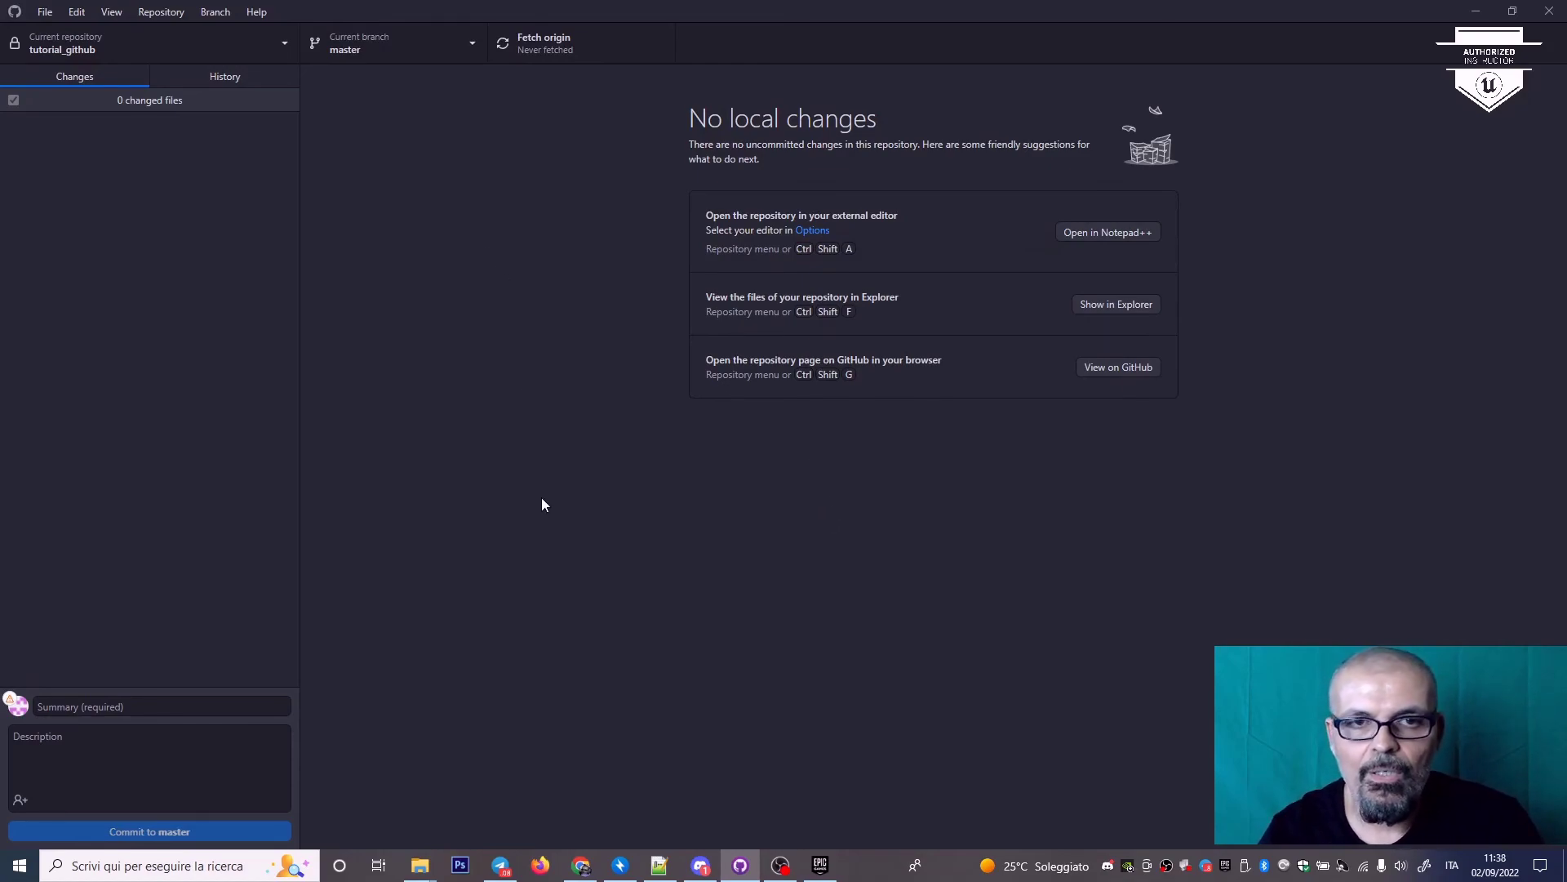
Step: Select the cloned tutorial_github repository in GitHub Desktop and view its commit history
{"action": "left_click", "coordinate": [117, 48]}
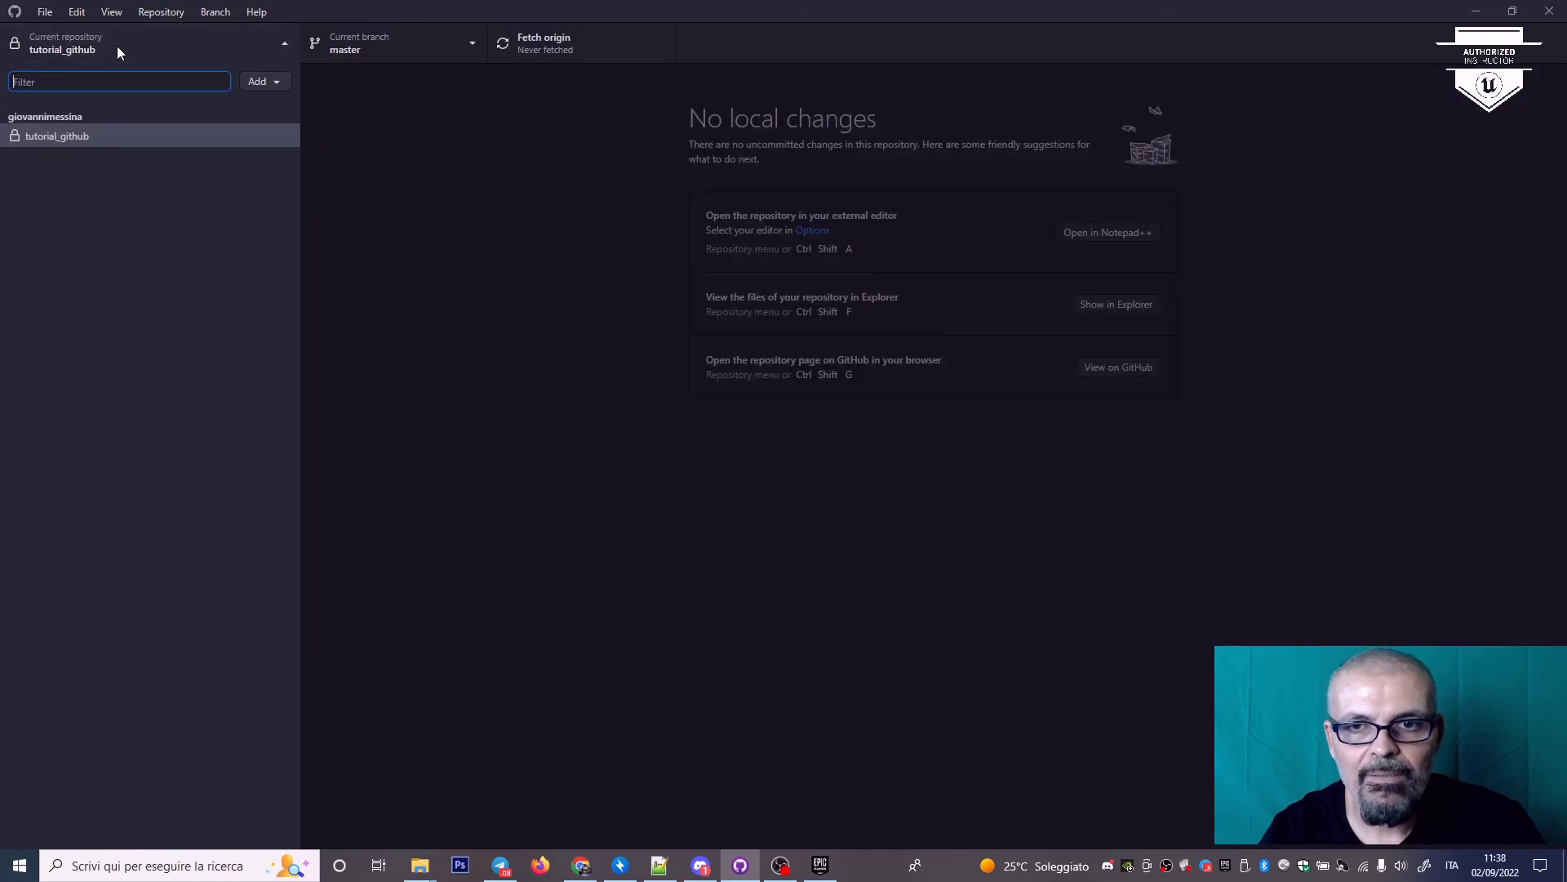
{"action": "left_click", "coordinate": [82, 134]}
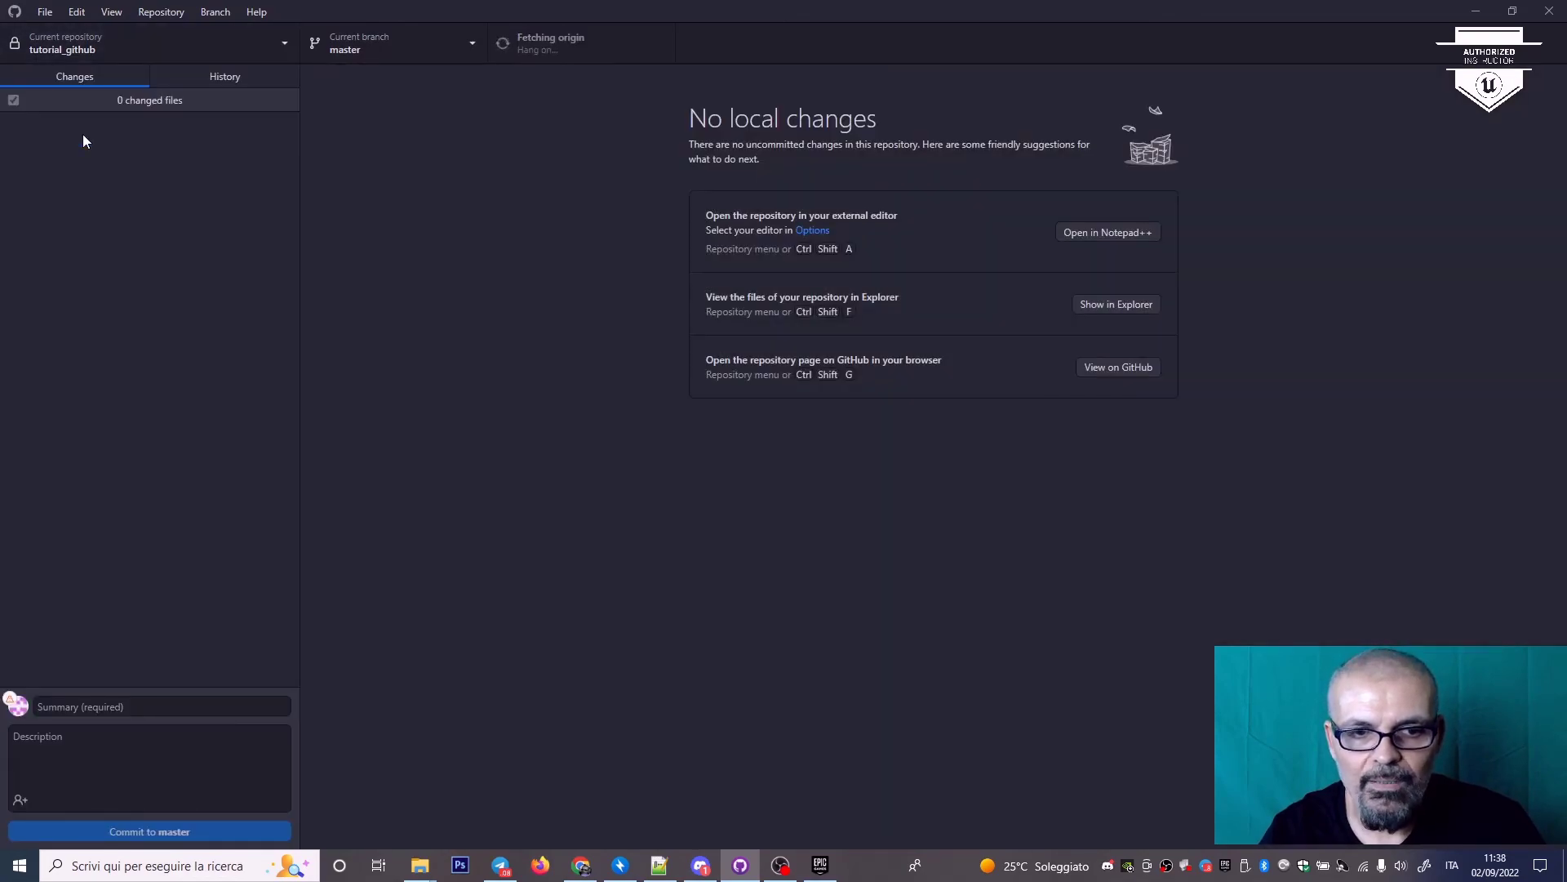
{"action": "left_click", "coordinate": [240, 77]}
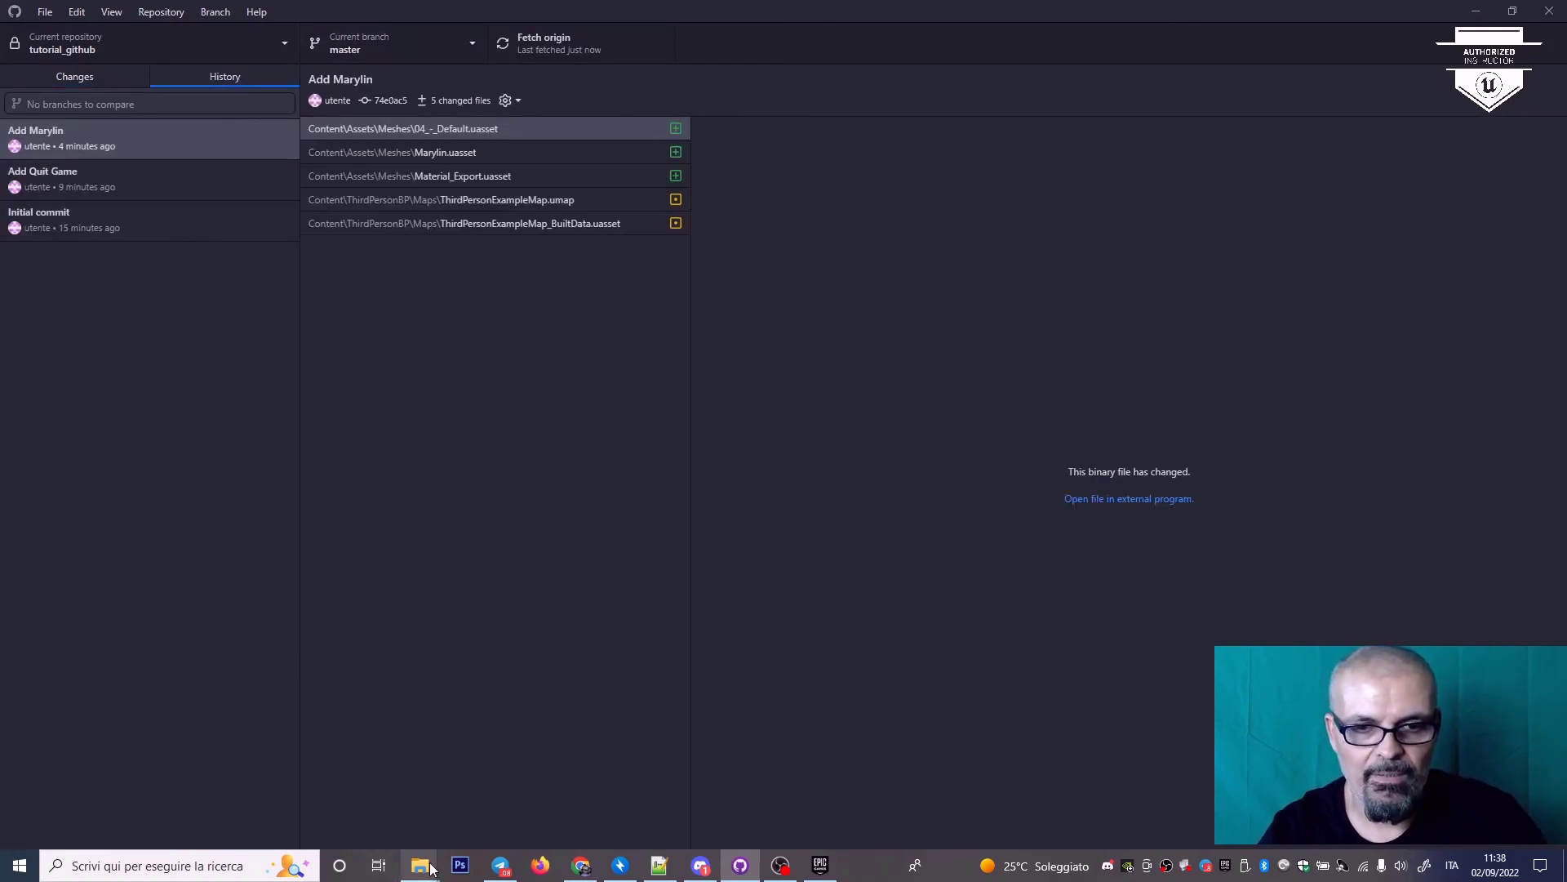
Step: Switch to the UNREAL ENGINE folder in File Explorer, enter the cloned tutorial_github folder, and open tutorial_github.uproject in the Unreal Editor
{"action": "mouse_move", "coordinate": [420, 866]}
{"action": "mouse_move", "coordinate": [523, 808]}
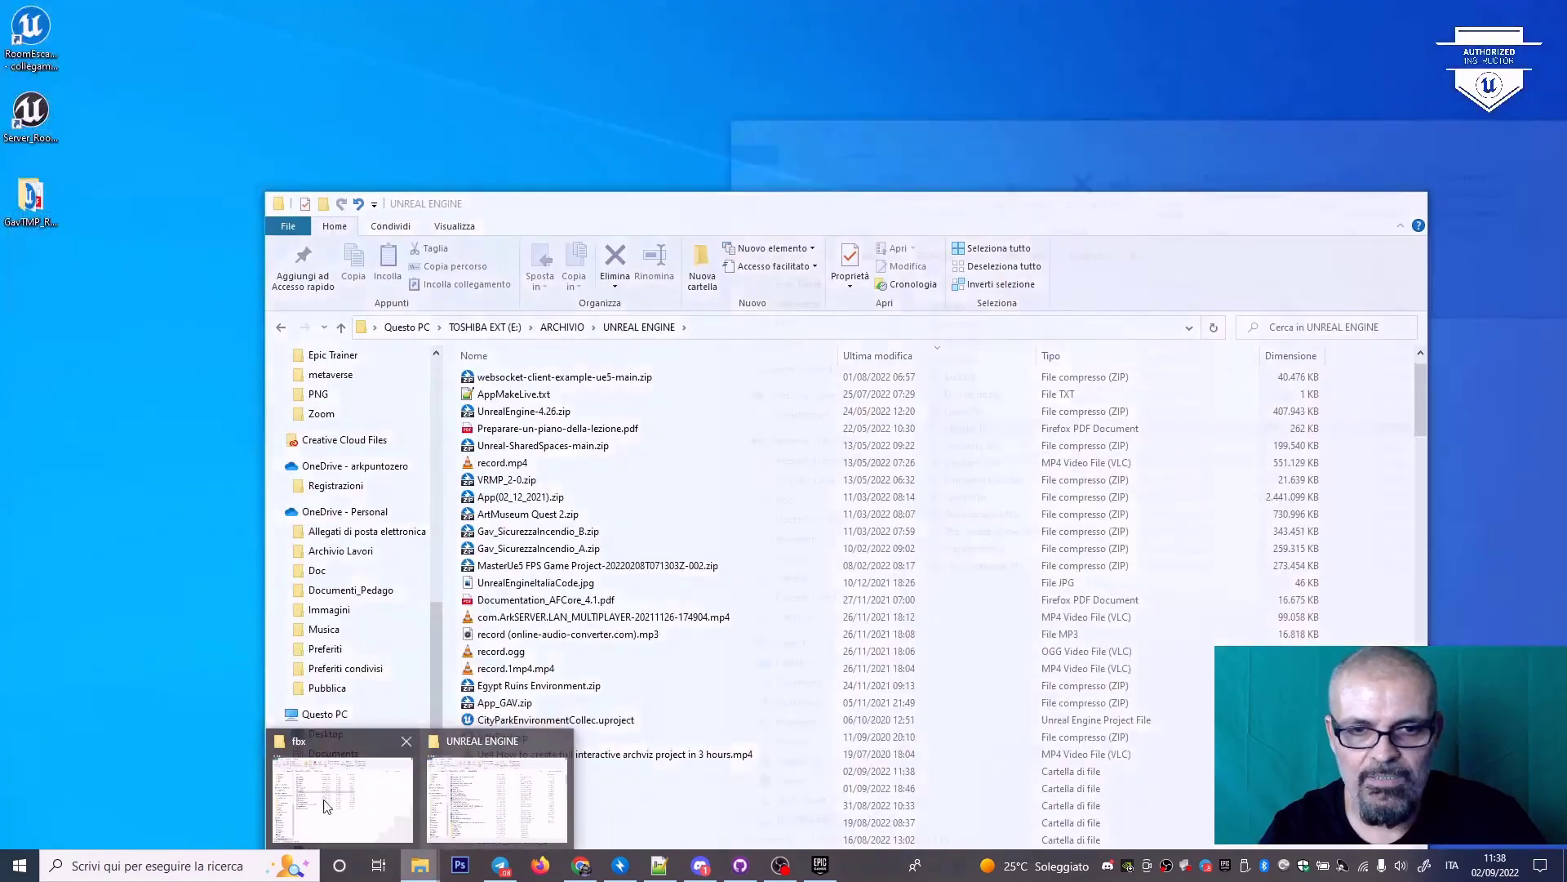
{"action": "mouse_move", "coordinate": [351, 805]}
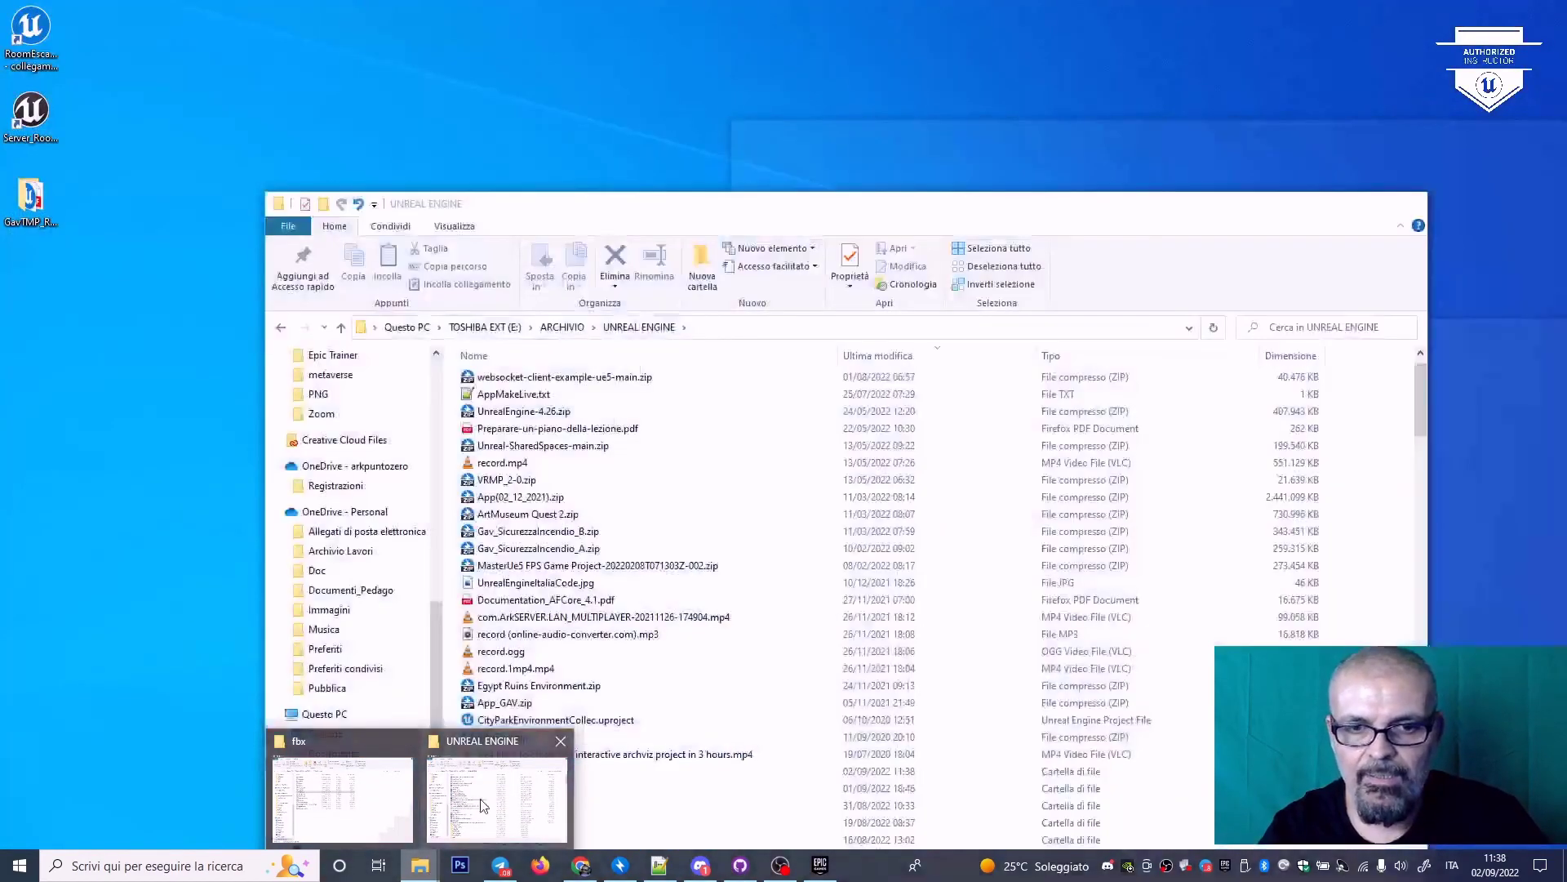
{"action": "left_click", "coordinate": [428, 804]}
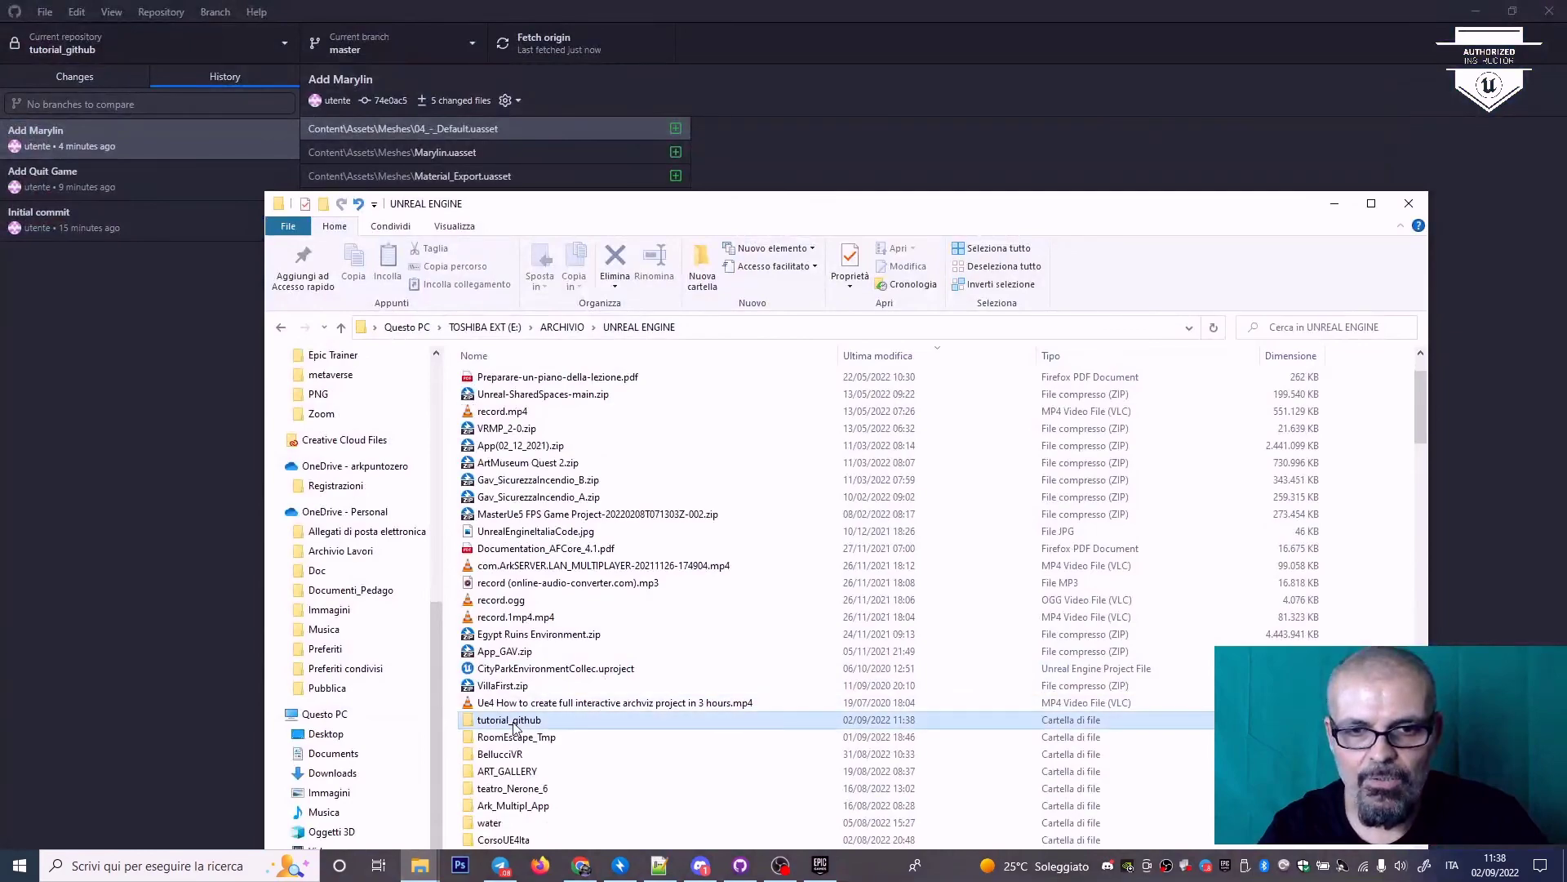
{"action": "double_click", "coordinate": [669, 720]}
{"action": "left_click_drag", "start_coordinate": [626, 211], "coordinate": [529, 55]}
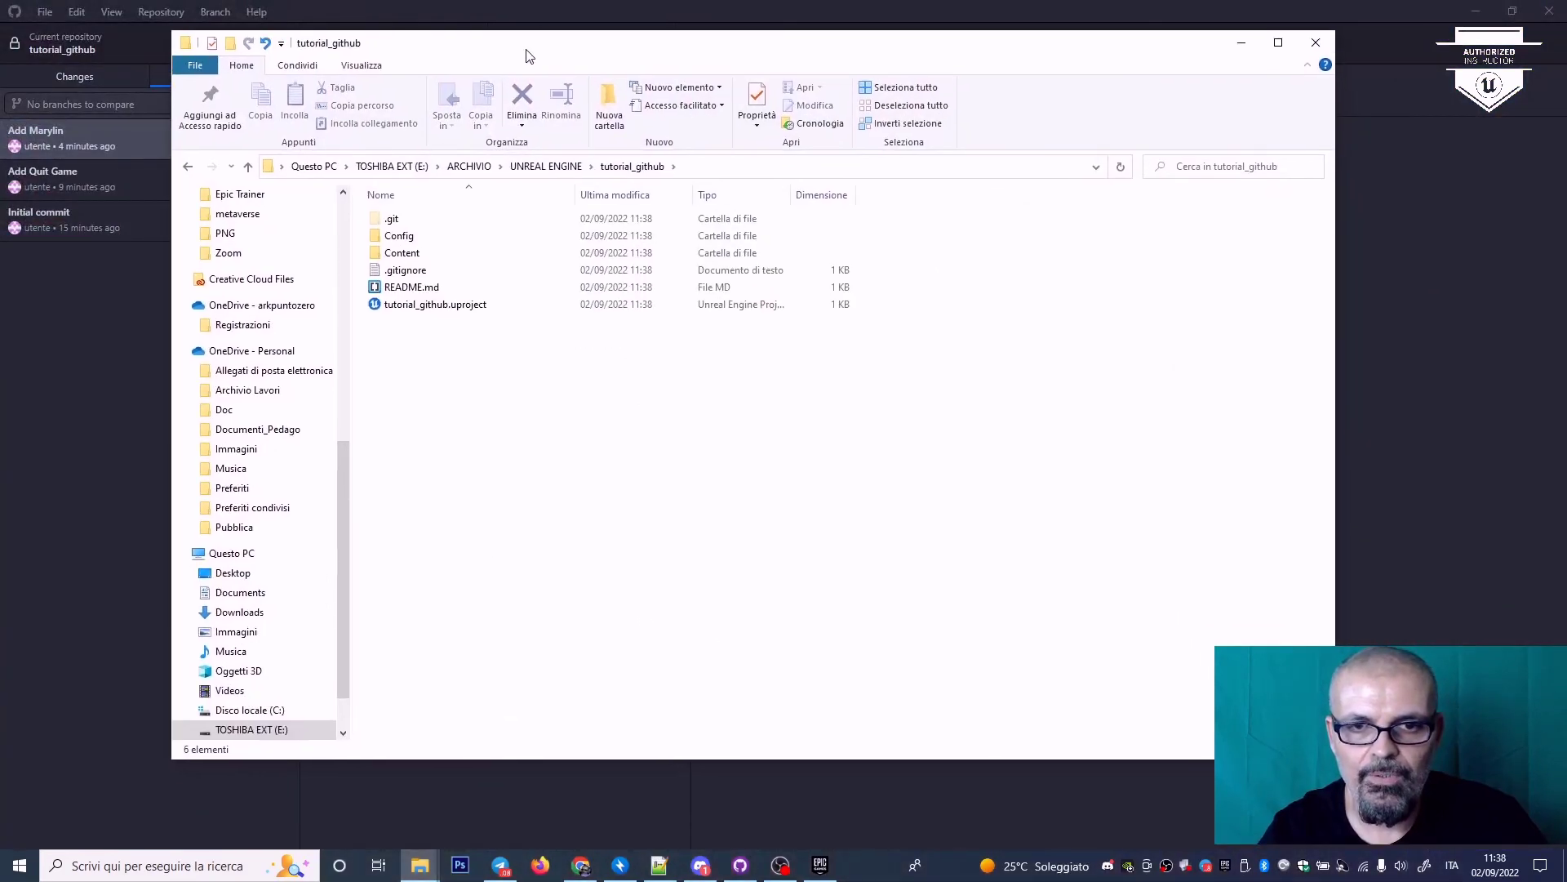
{"action": "double_click", "coordinate": [400, 304]}
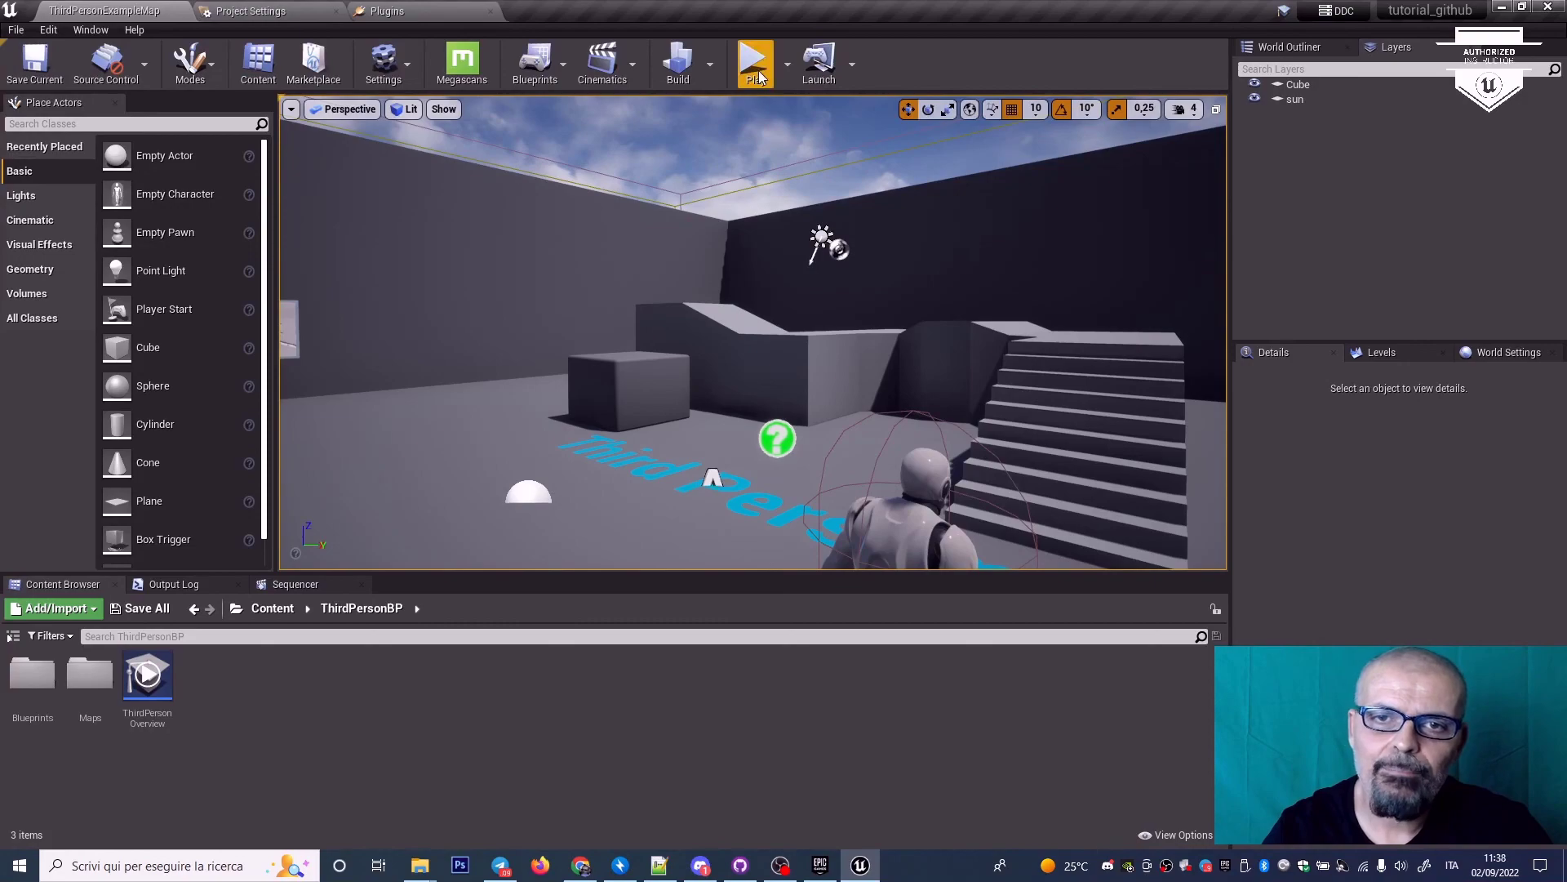
Step: Play the level in a new editor window, run the character toward the Marylin relief on the wall, and end the preview
{"action": "left_click", "coordinate": [788, 77]}
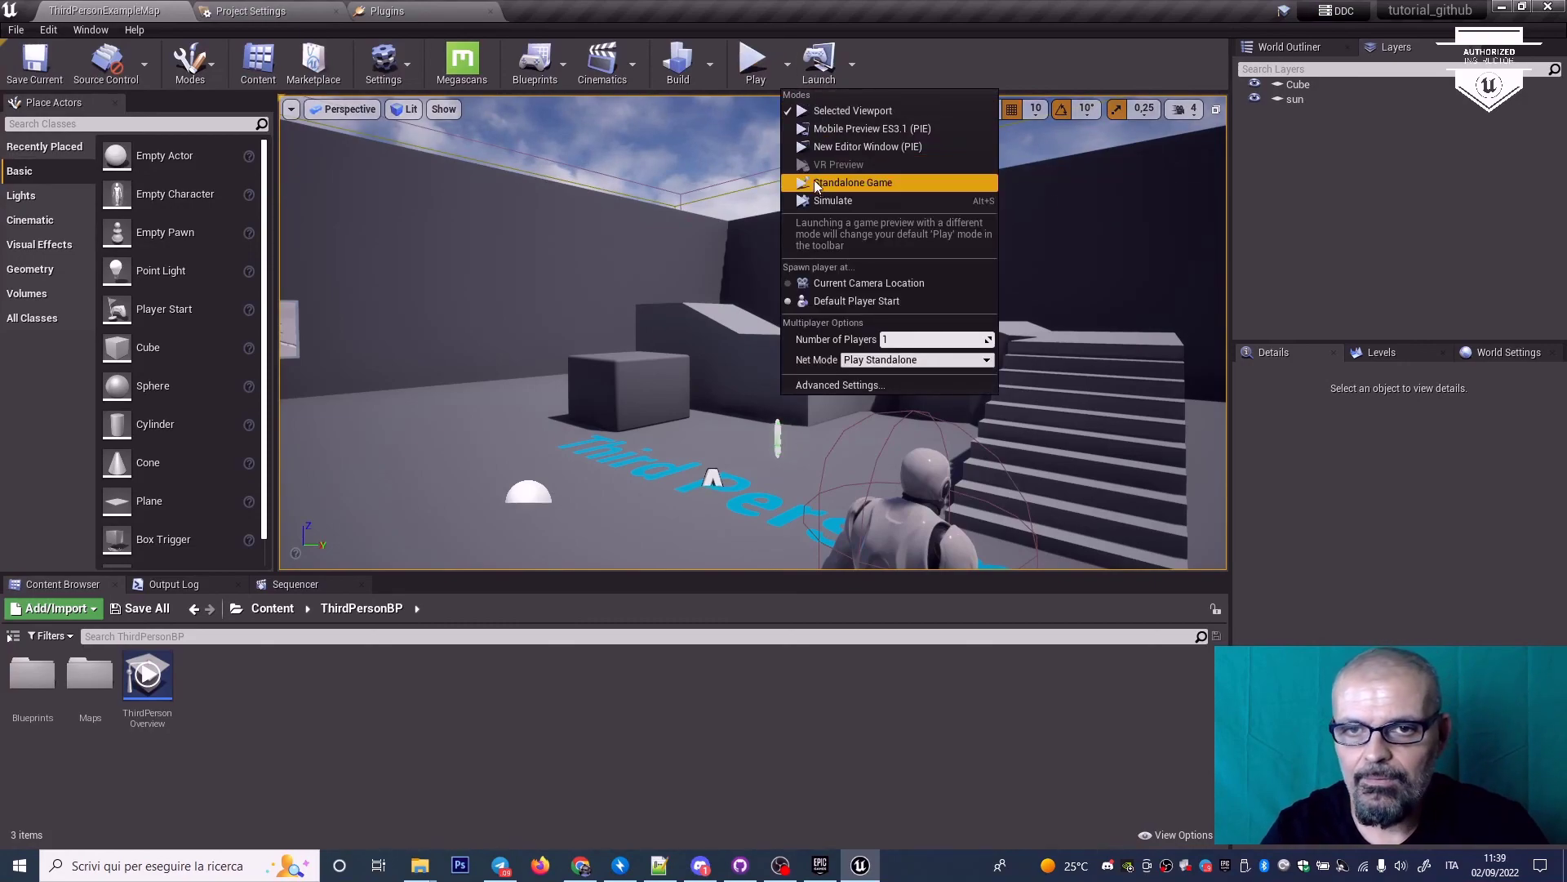
{"action": "left_click", "coordinate": [841, 149]}
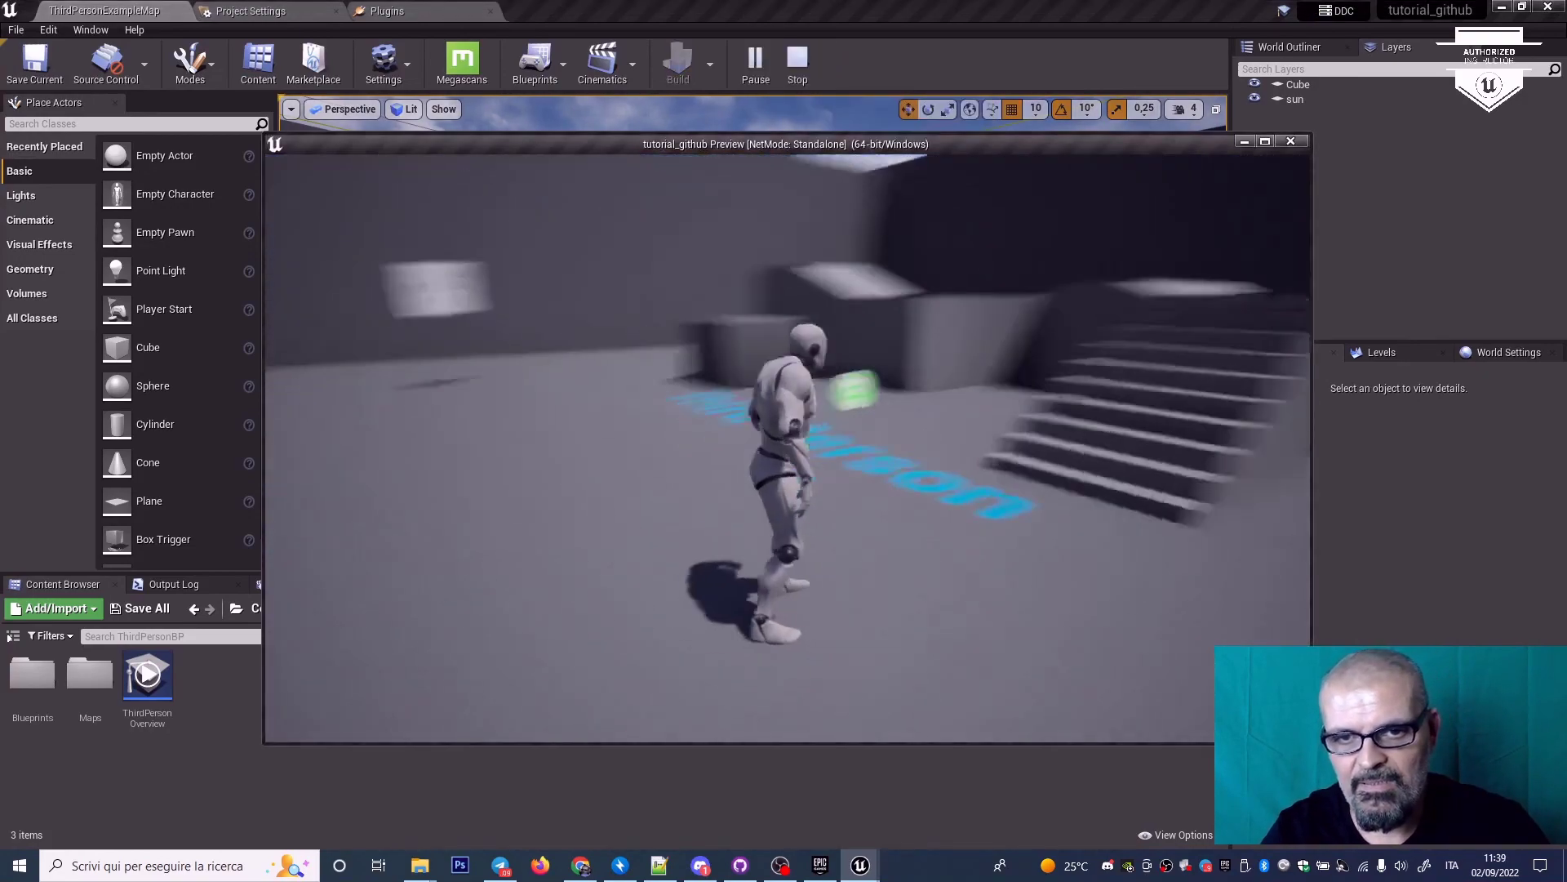
{"action": "key", "text": "w"}
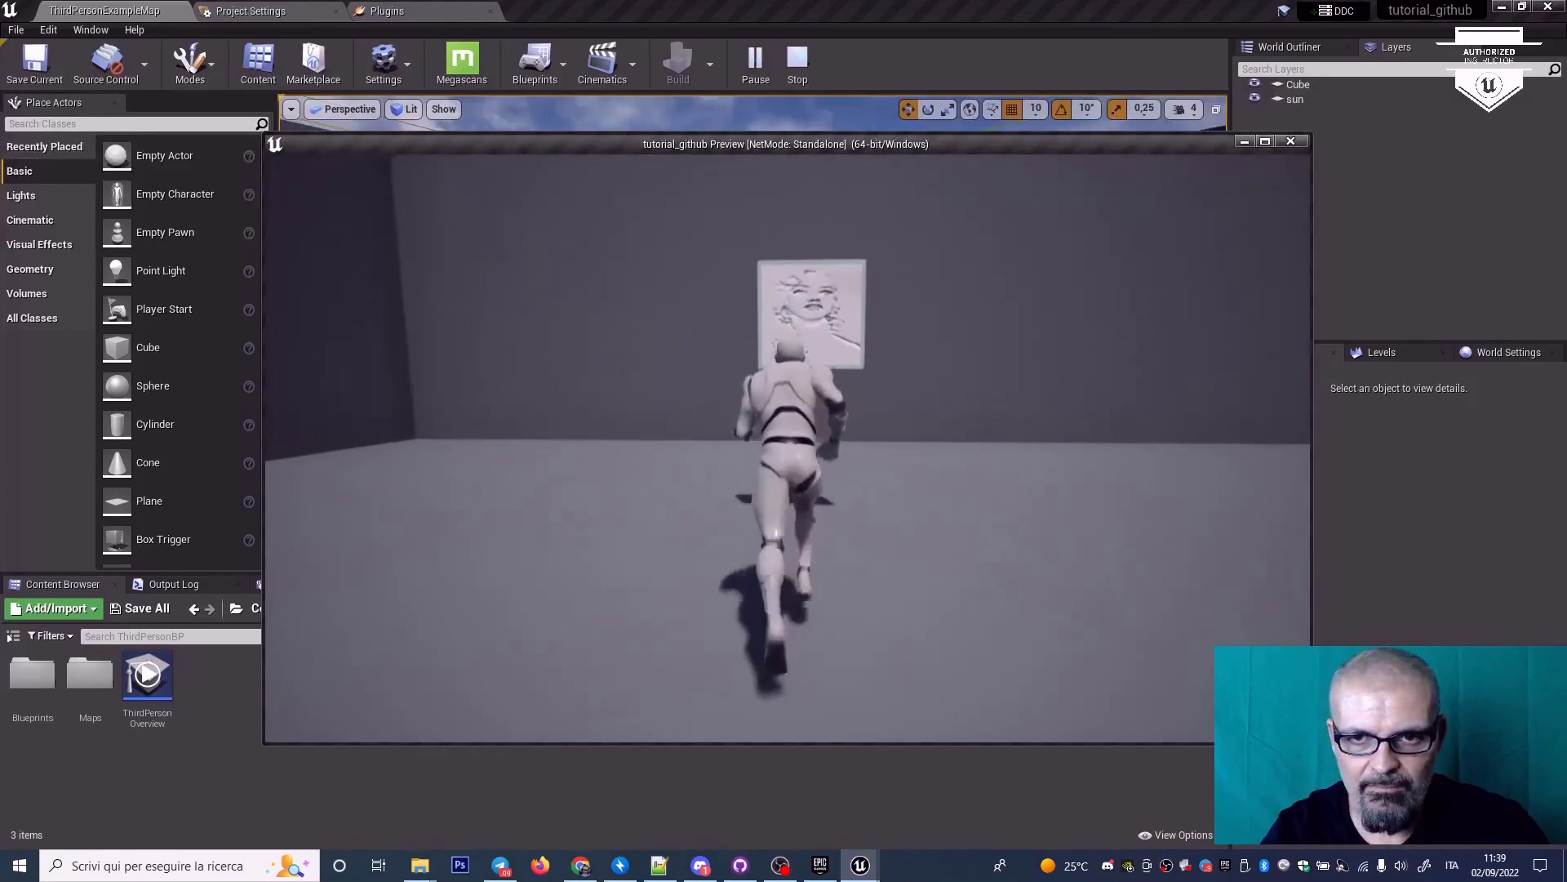
{"action": "key", "text": "d"}
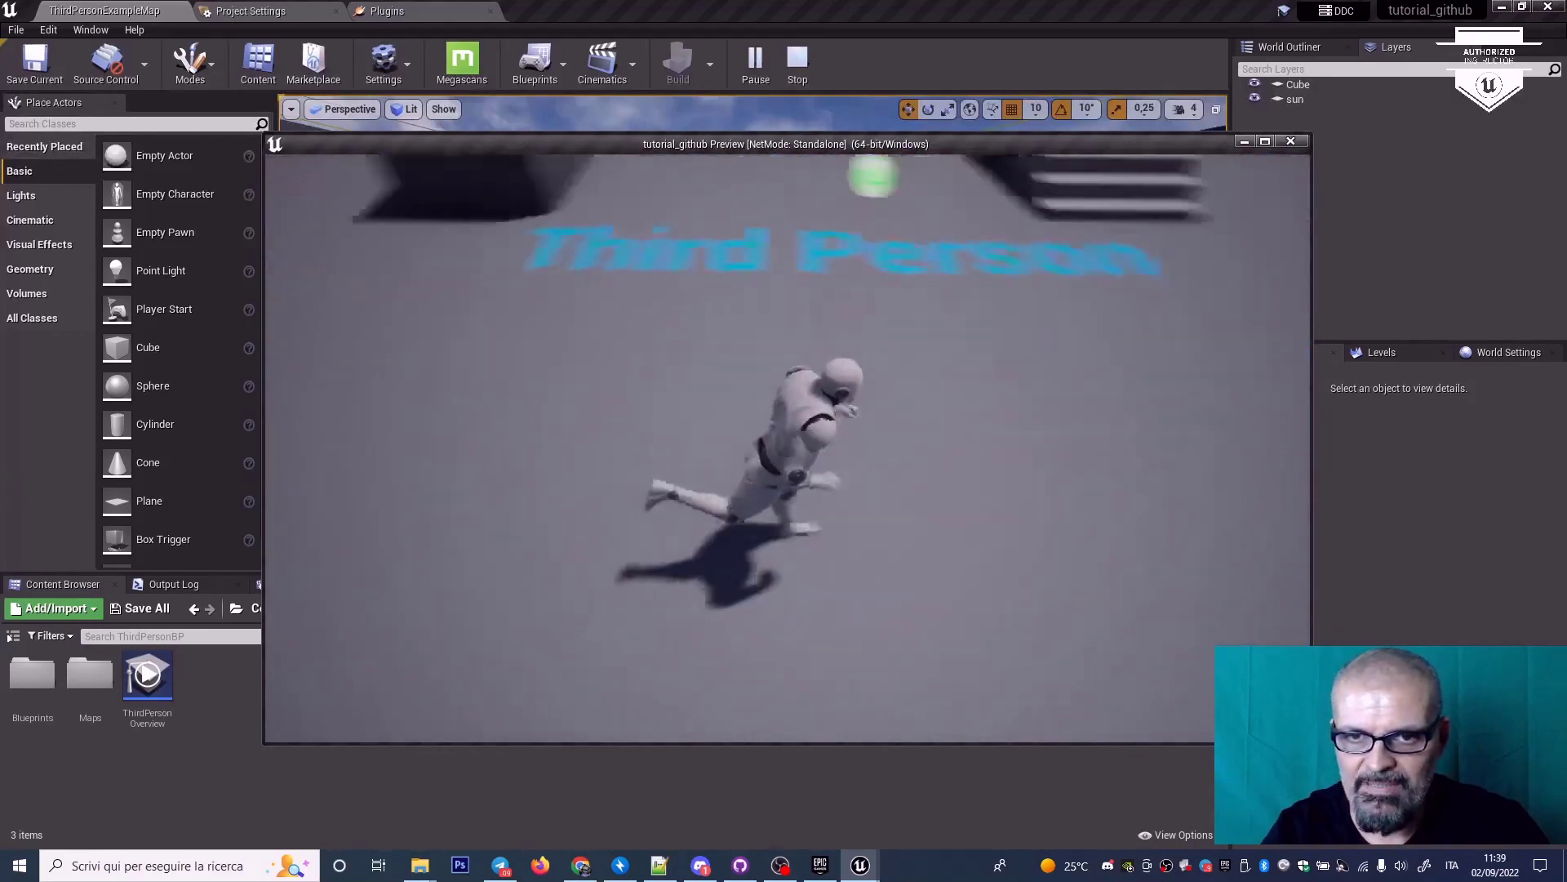
{"action": "key", "text": "Escape"}
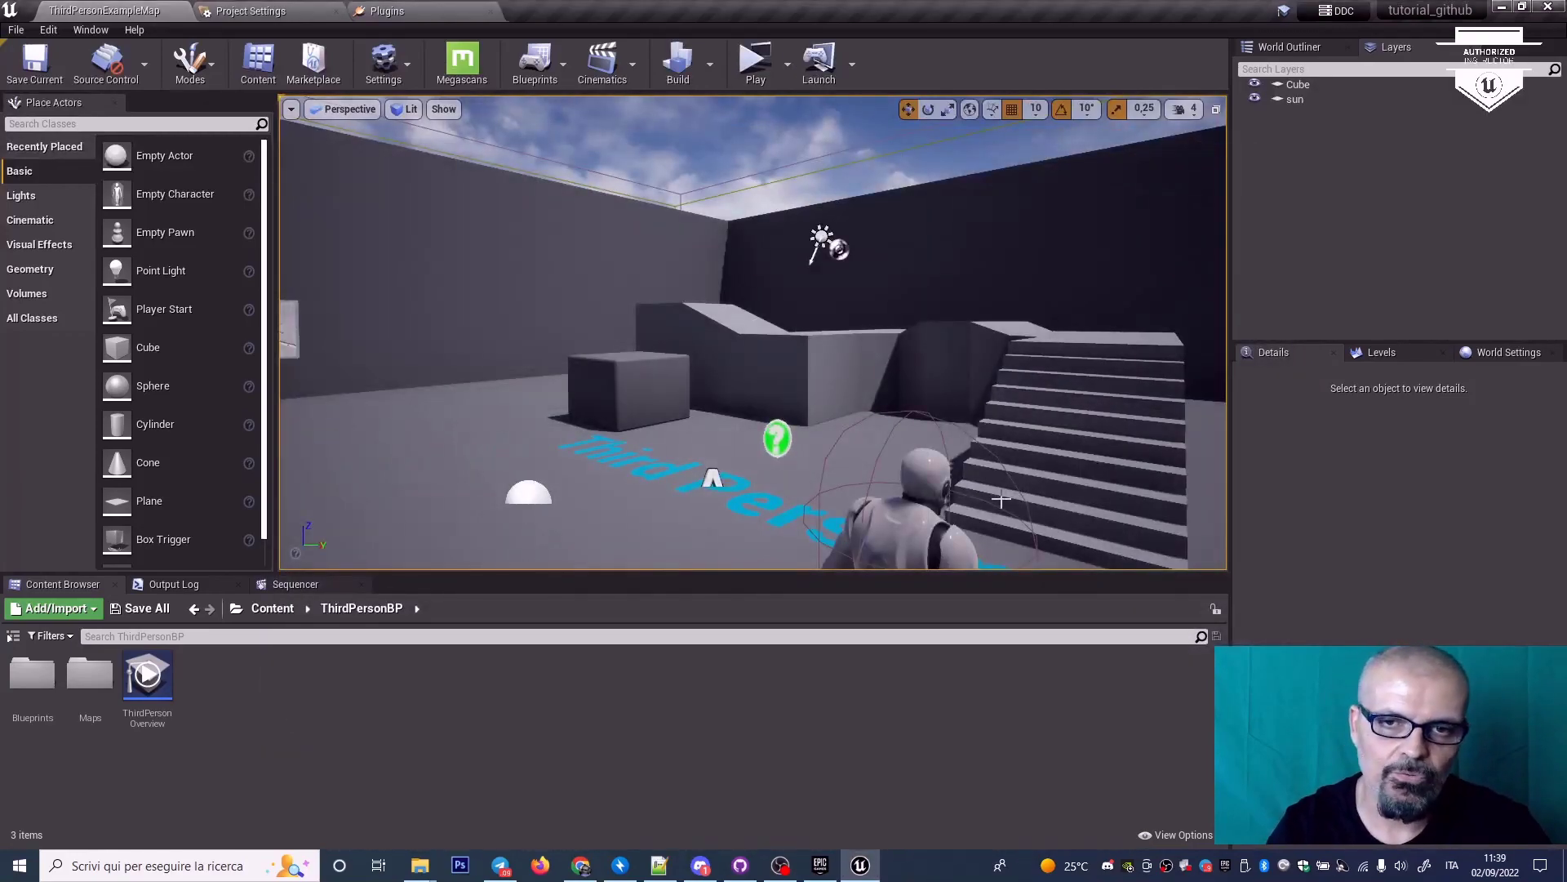